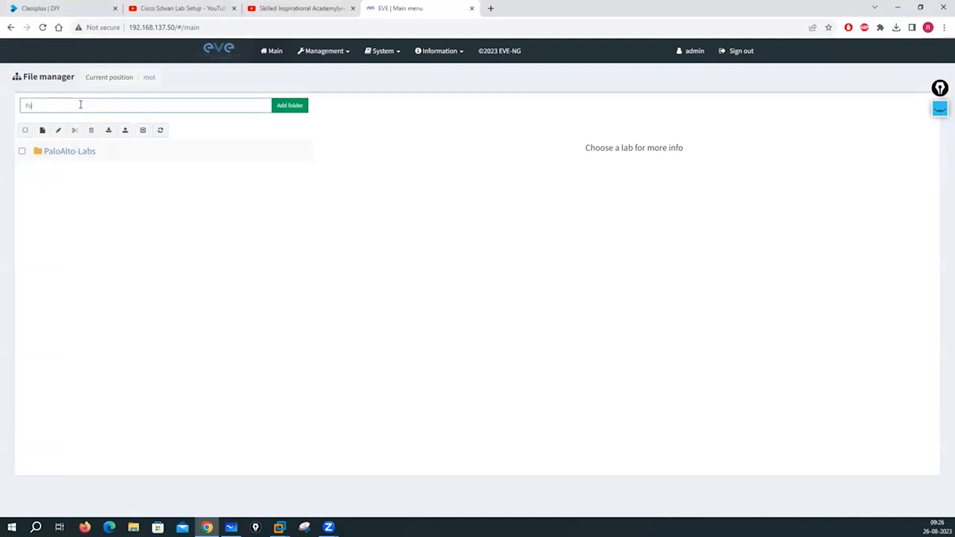
Create a folder named Fortigate-Labs in the root directory and open it.
type("rtigate-Labs")
left_click(288, 106)
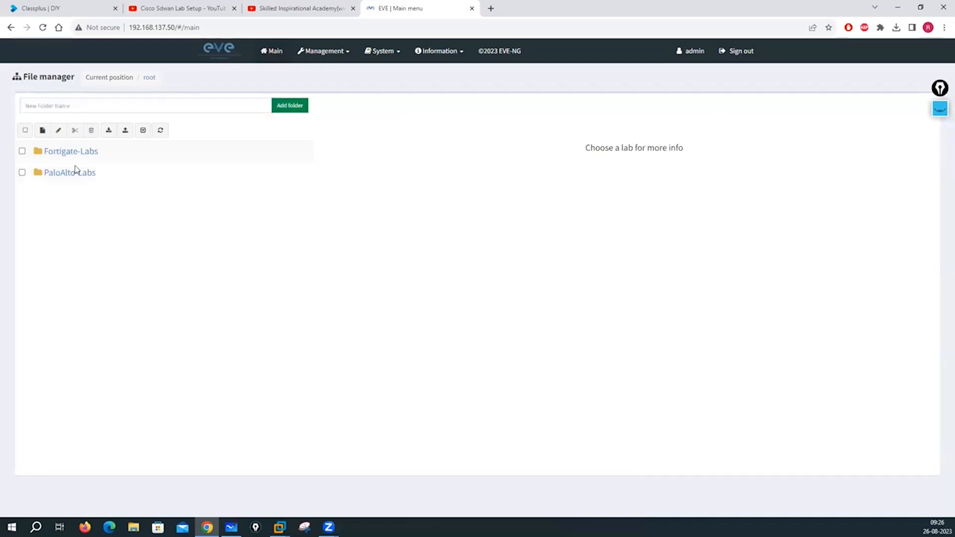
left_click(65, 152)
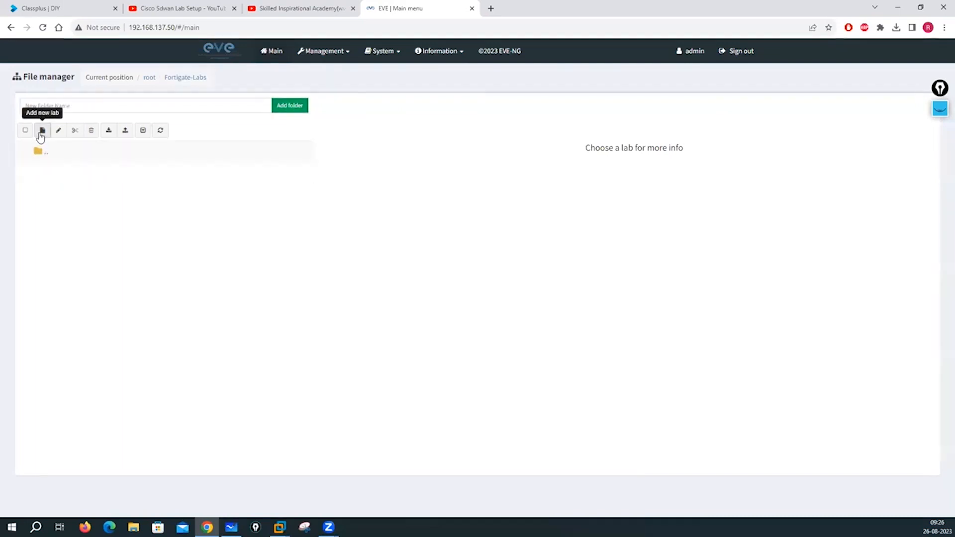
Create a new lab named Fortigate-Lab in the Fortigate-Labs folder.
left_click(42, 131)
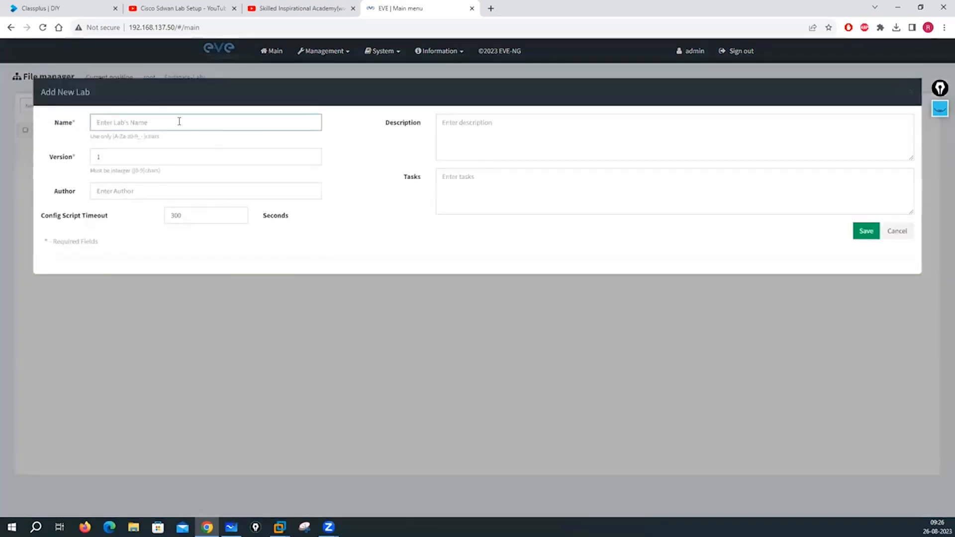
type("FOrtigate")
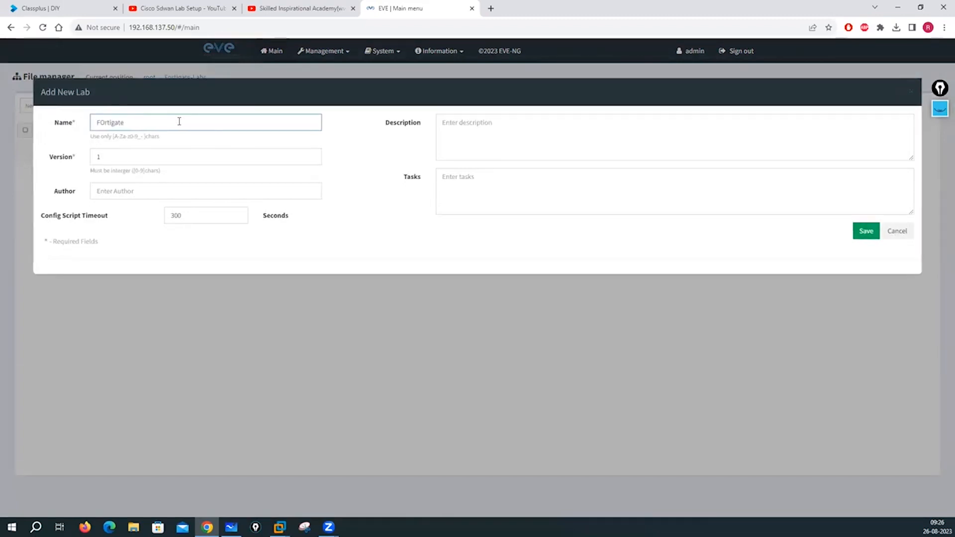
key("BackSpace")
key("BackSpace")
key("BackSpace")
left_click(865, 231)
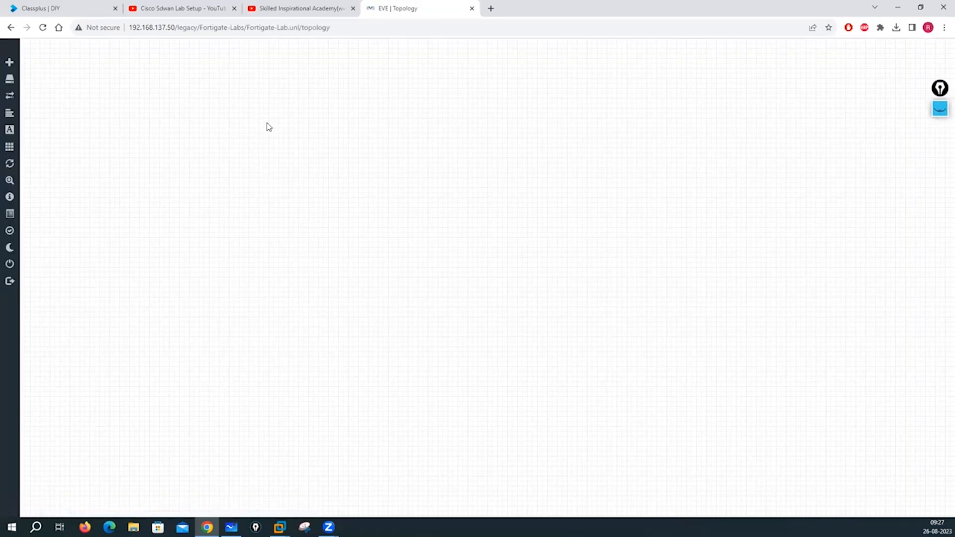
Start adding a new node to the topology using the Fortinet FortiGate template.
right_click(268, 125)
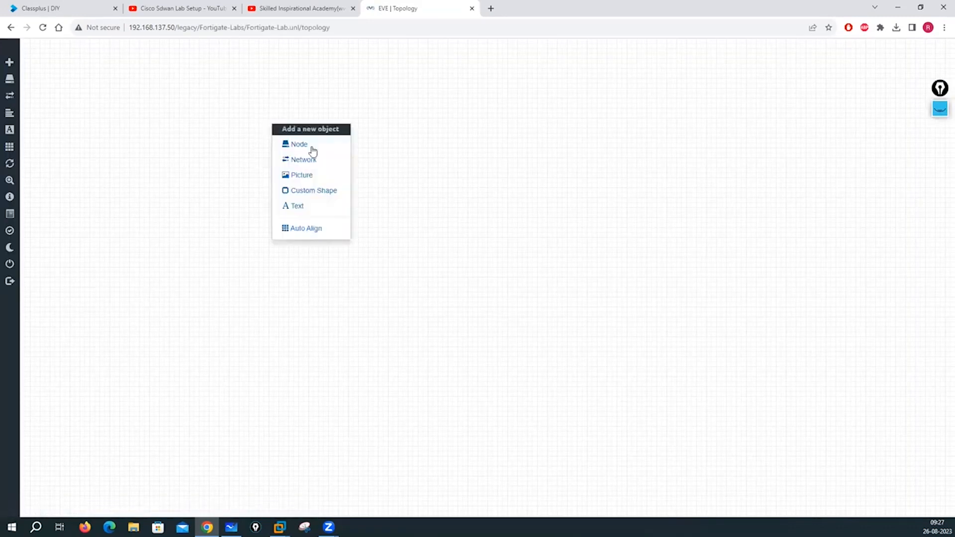
left_click(940, 110)
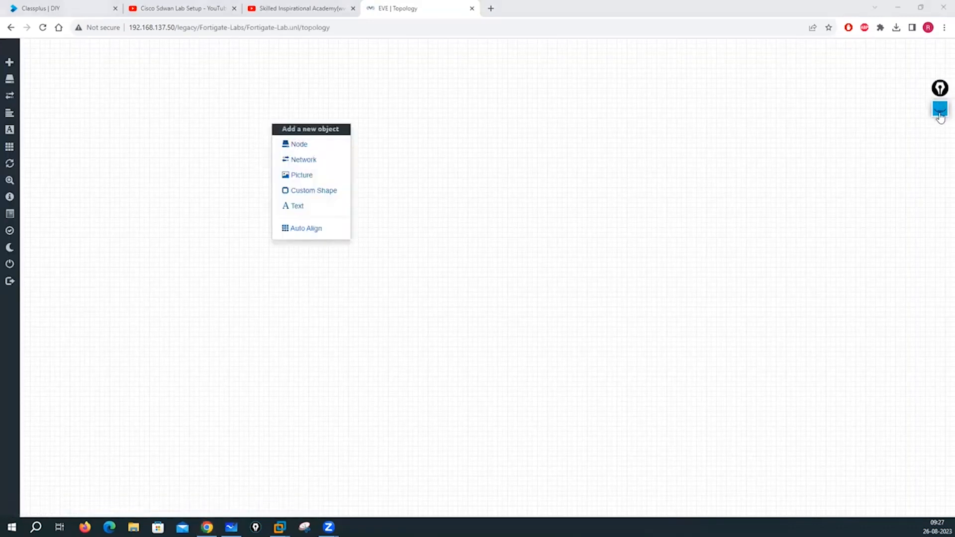
left_click(300, 145)
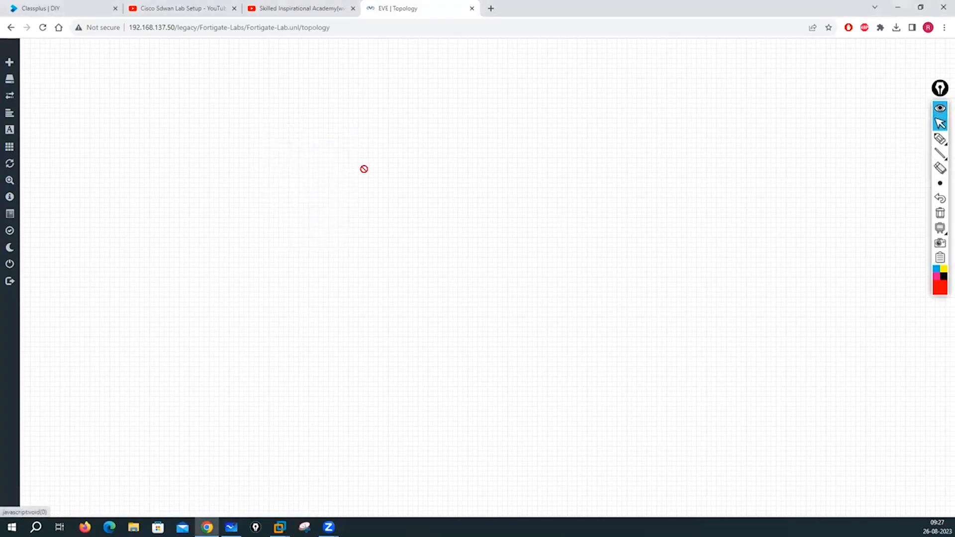
type("Fo")
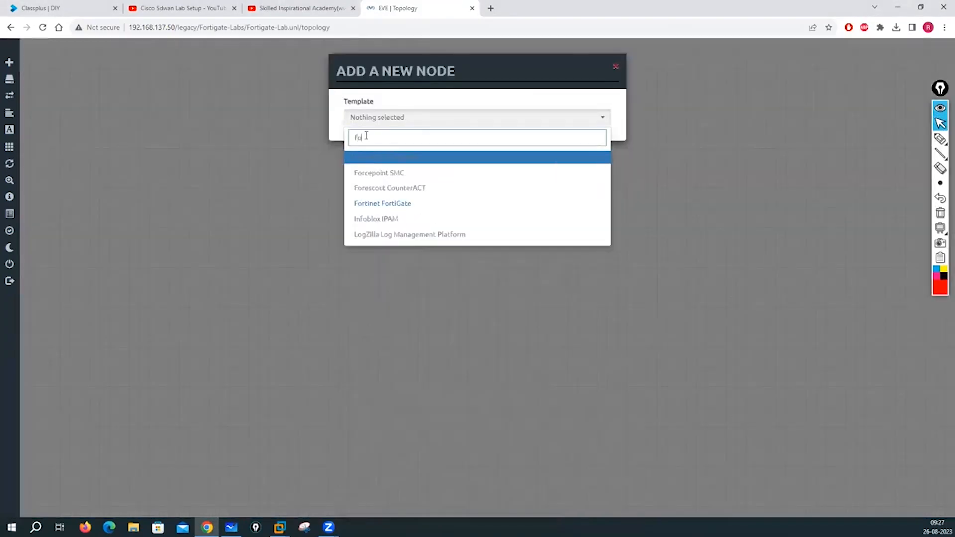
type("r")
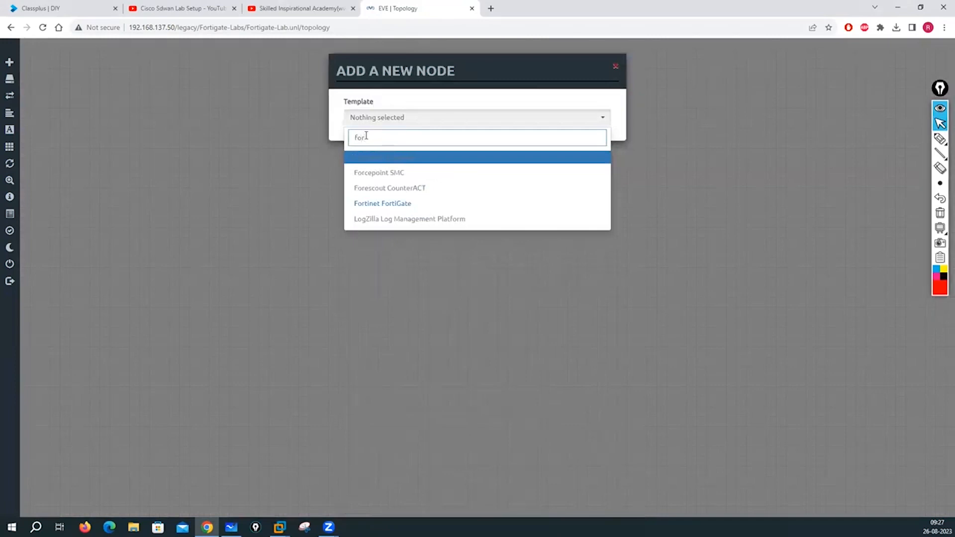
left_click(387, 204)
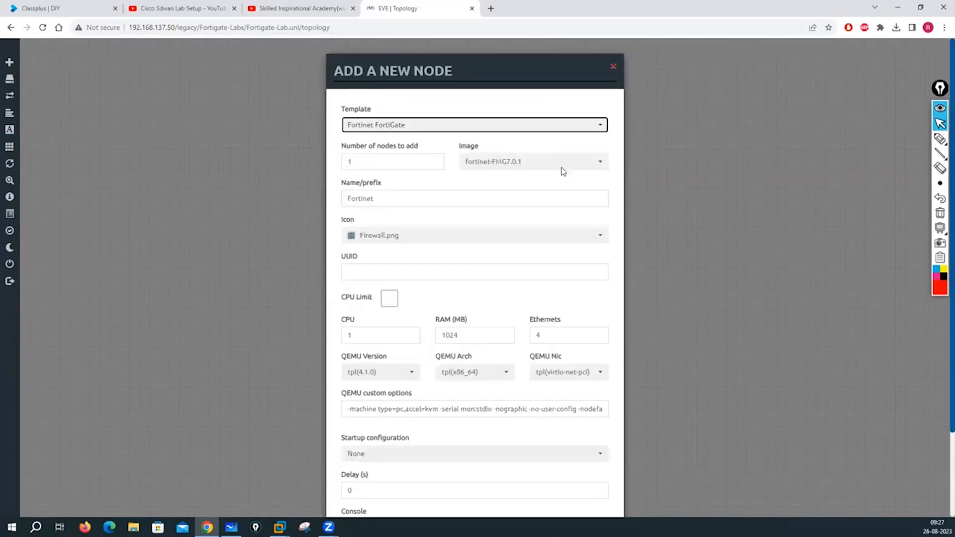
Configure the node with image fortinet-FGT-7.0.1, a count of 2 and name prefix Fw0, and save it.
left_click(511, 167)
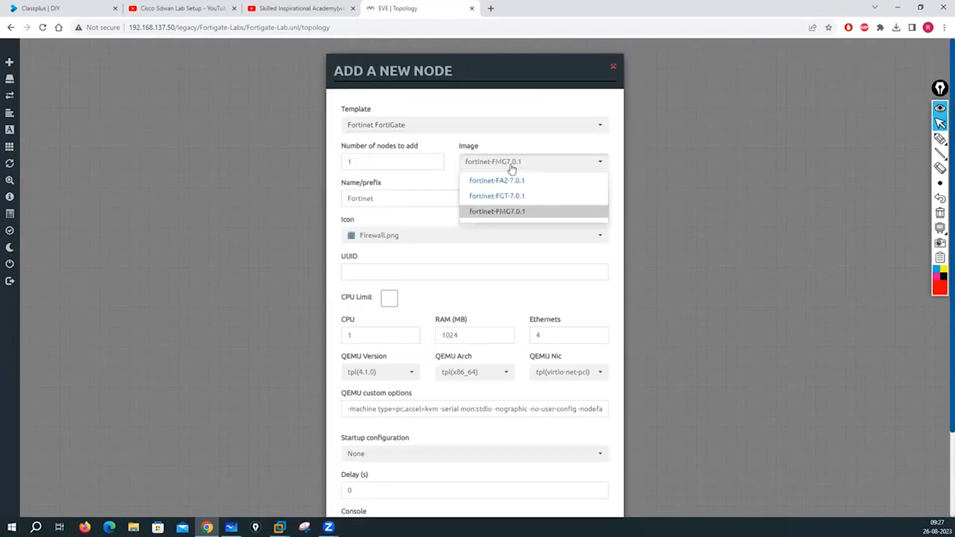
left_click(495, 197)
double_click(352, 169)
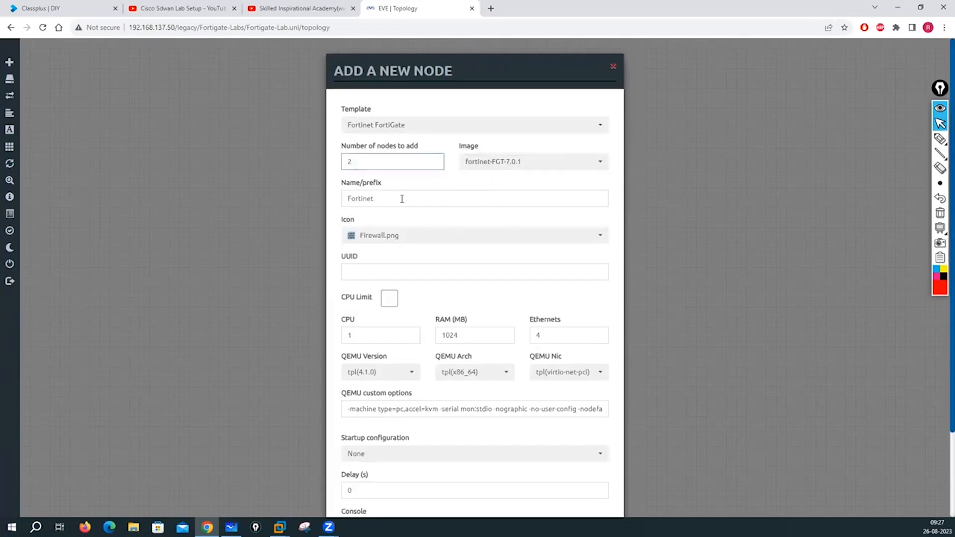
left_click_drag(402, 199, 337, 203)
type("Fw0")
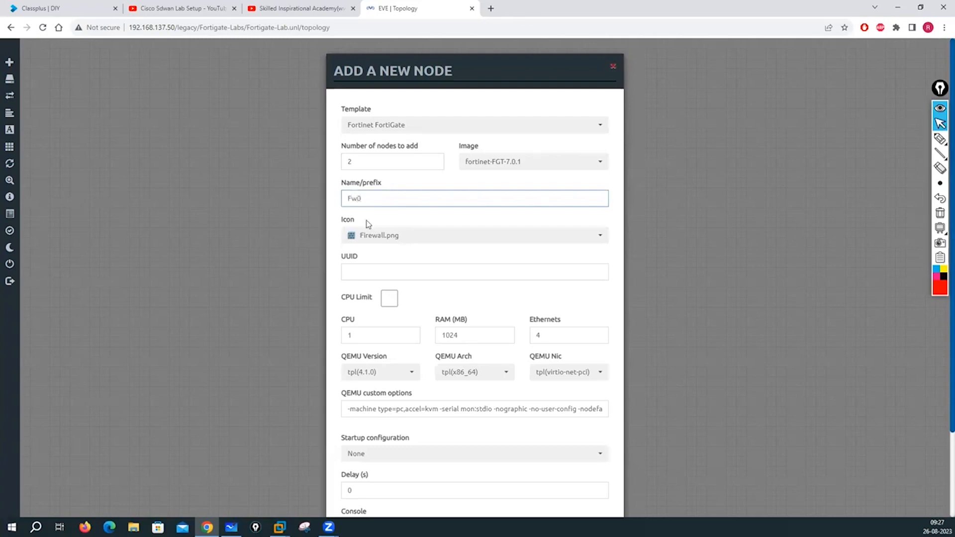
scroll(431, 403, "down", 2)
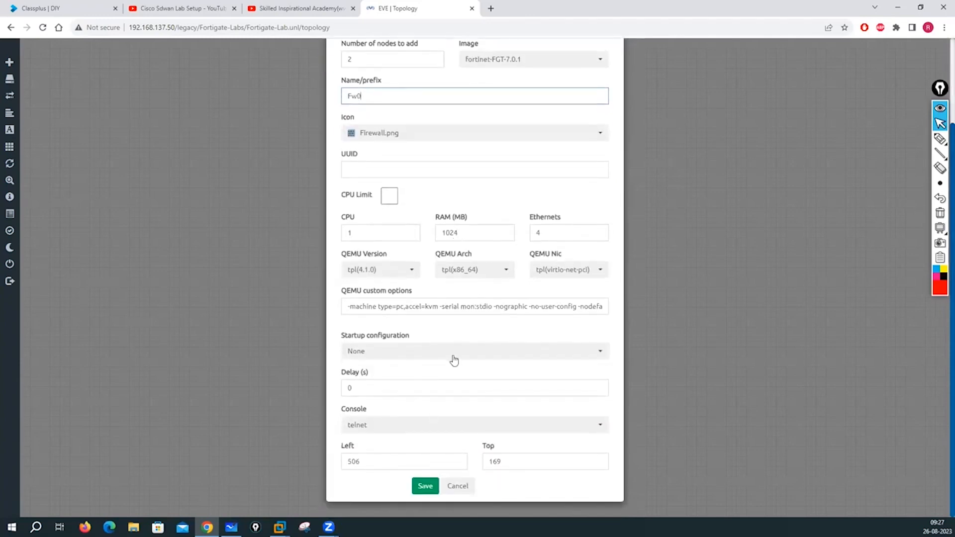
left_click(425, 486)
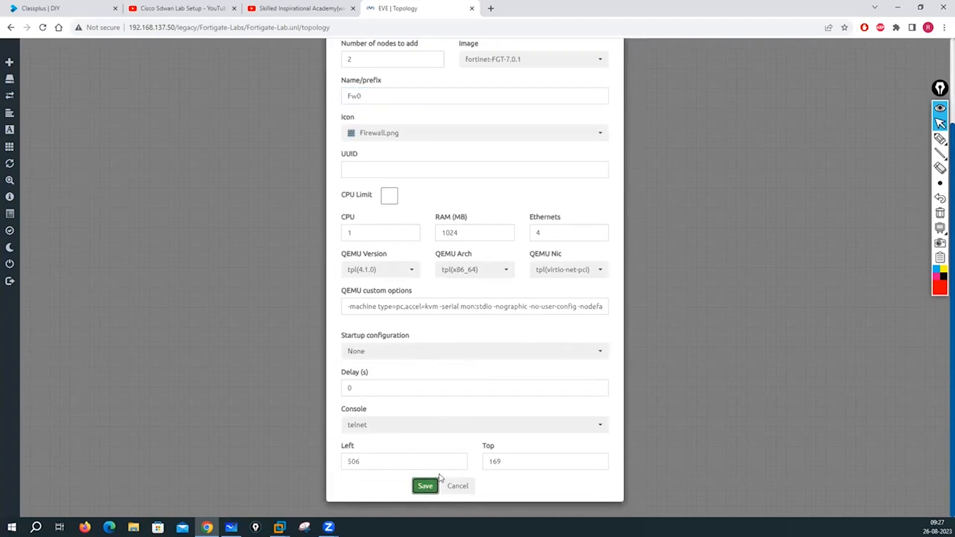
Separate the two firewalls into a wide row on the canvas, with Fw01 left of Fw02.
left_click_drag(315, 138, 493, 182)
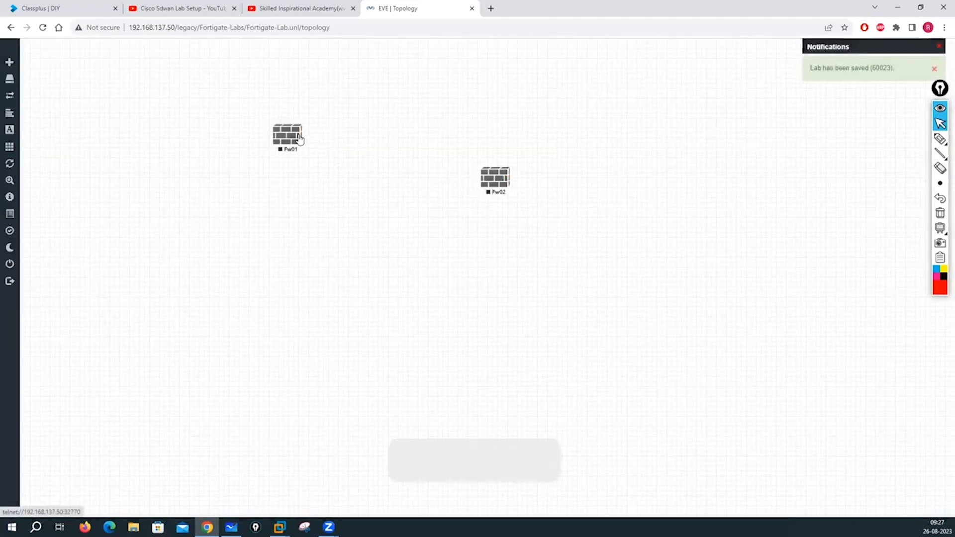
left_click_drag(300, 140, 320, 185)
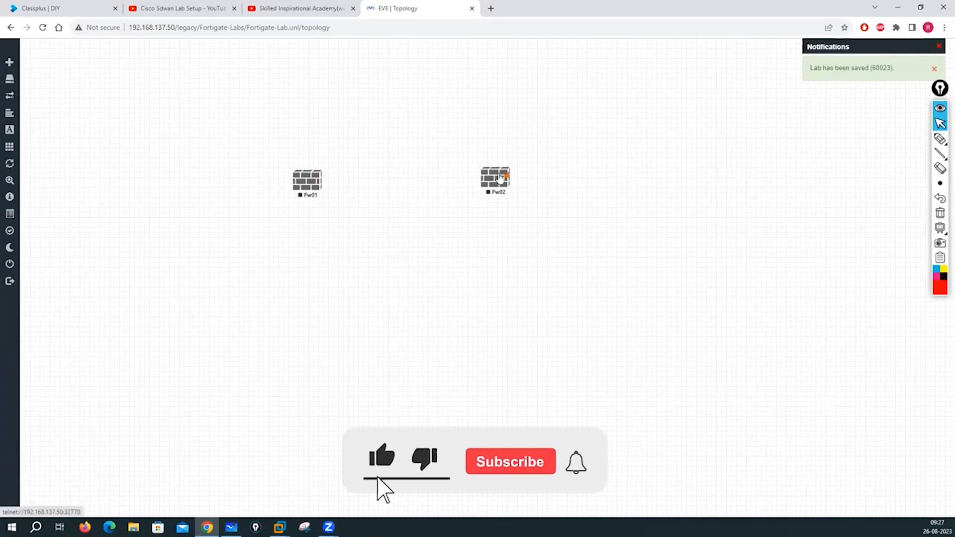
left_click_drag(500, 178, 682, 190)
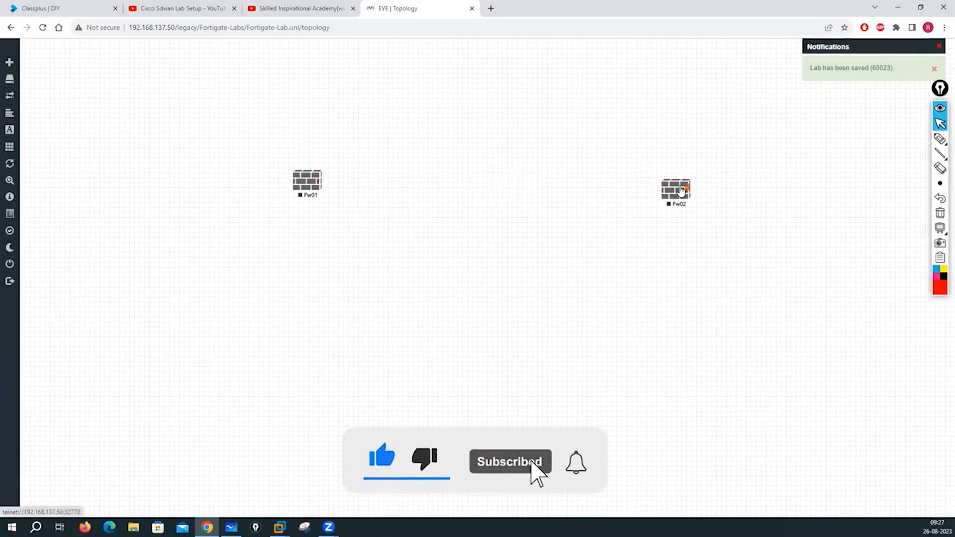
left_click_drag(309, 187, 373, 167)
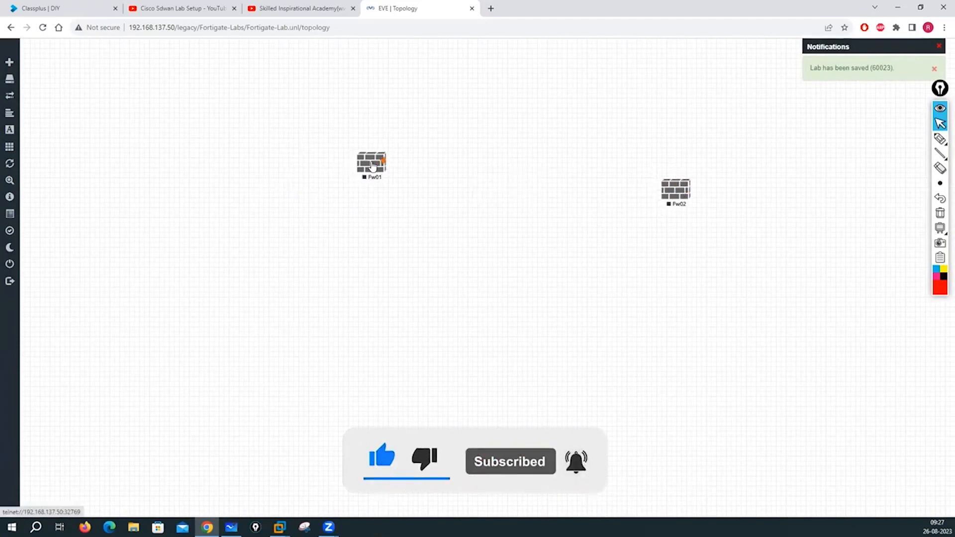
left_click_drag(676, 195, 677, 256)
left_click_drag(370, 165, 372, 256)
Add two Cisco vIOS Switch nodes with the name prefix CR-SW to the topology.
right_click(316, 157)
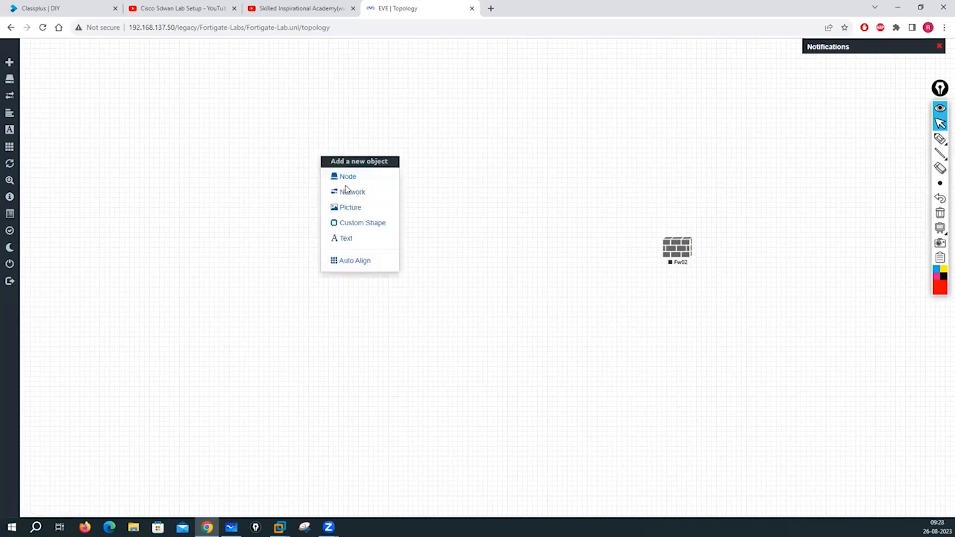
left_click(347, 177)
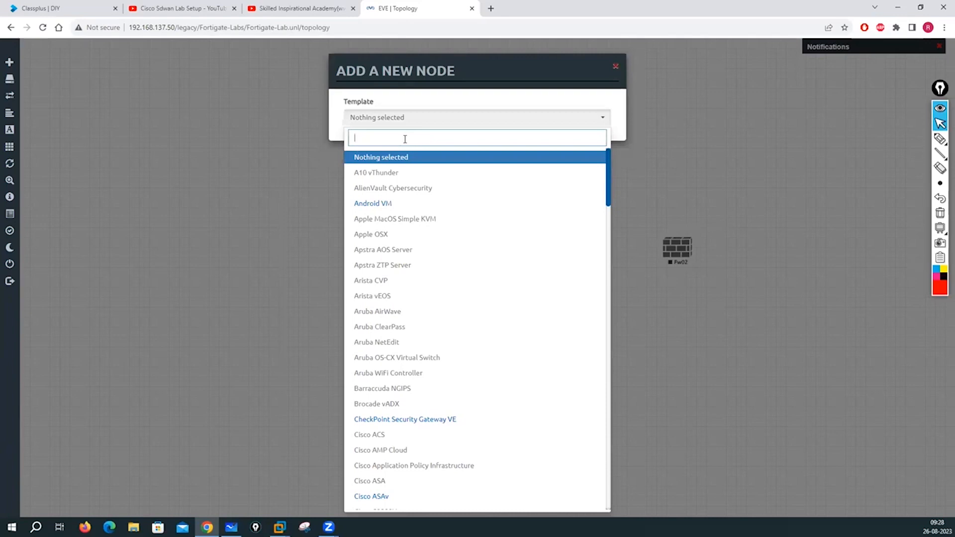
type("vio")
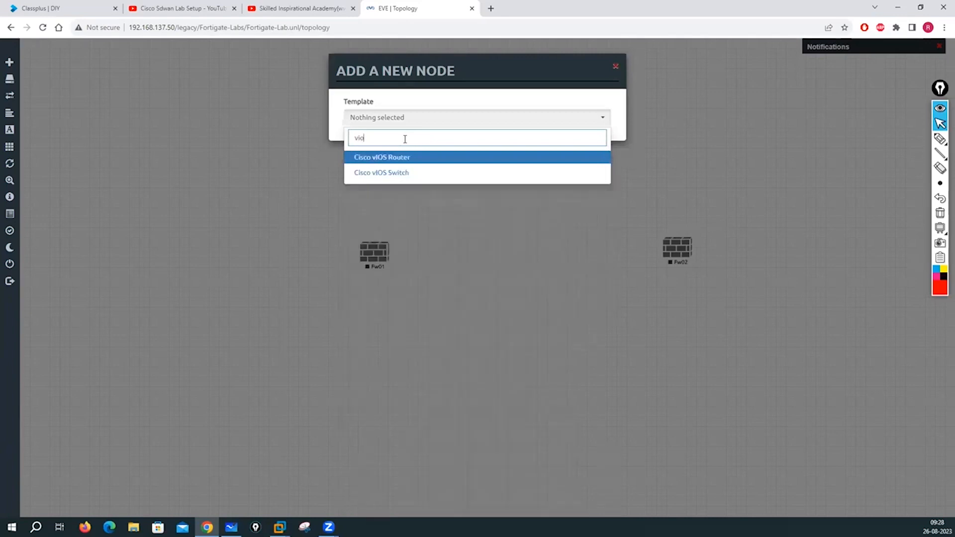
left_click(377, 172)
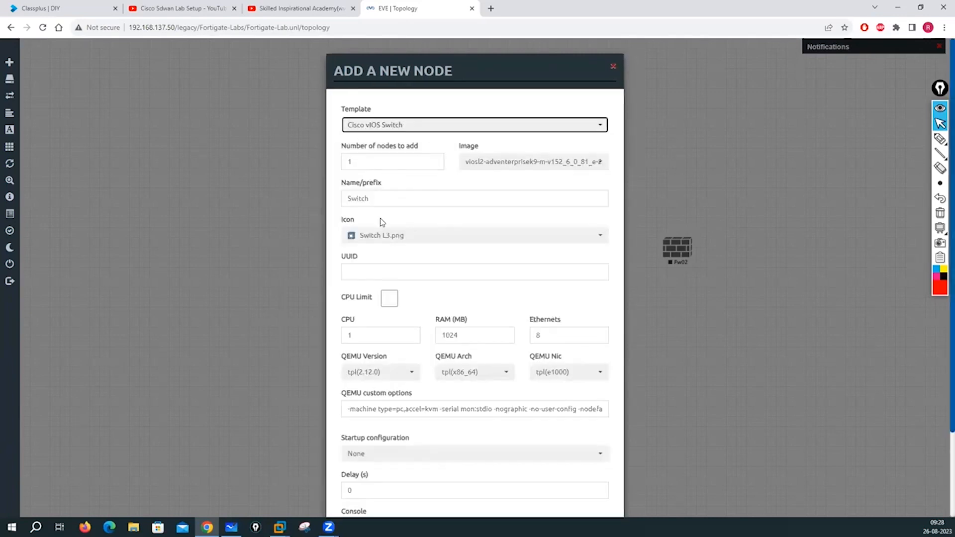
left_click_drag(387, 196, 341, 205)
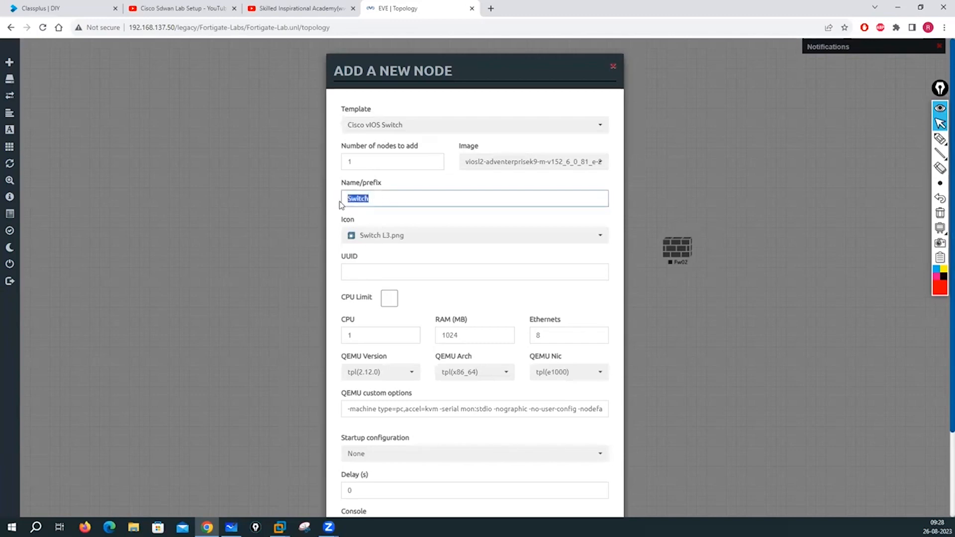
type("CR-SW")
left_click(371, 164)
type("2")
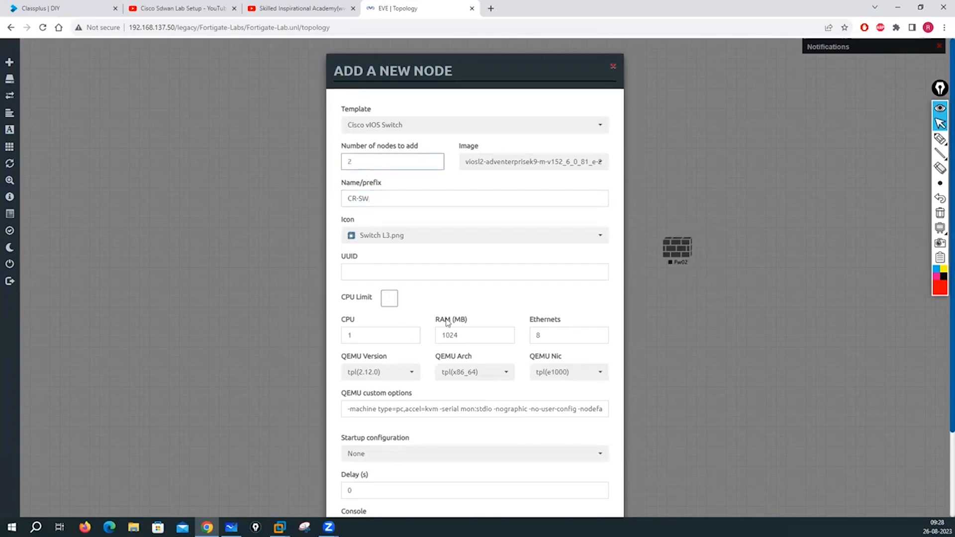
scroll(445, 328, "down", 2)
left_click(421, 492)
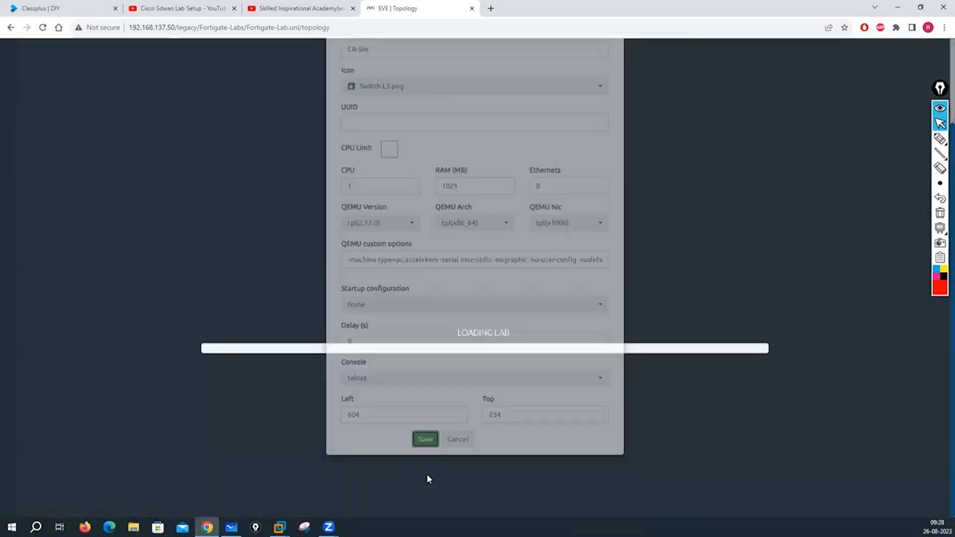
Arrange the four nodes in a row with CR-SW3 outside Fw01 and CR-SW4 outside Fw02.
left_click_drag(334, 175, 214, 261)
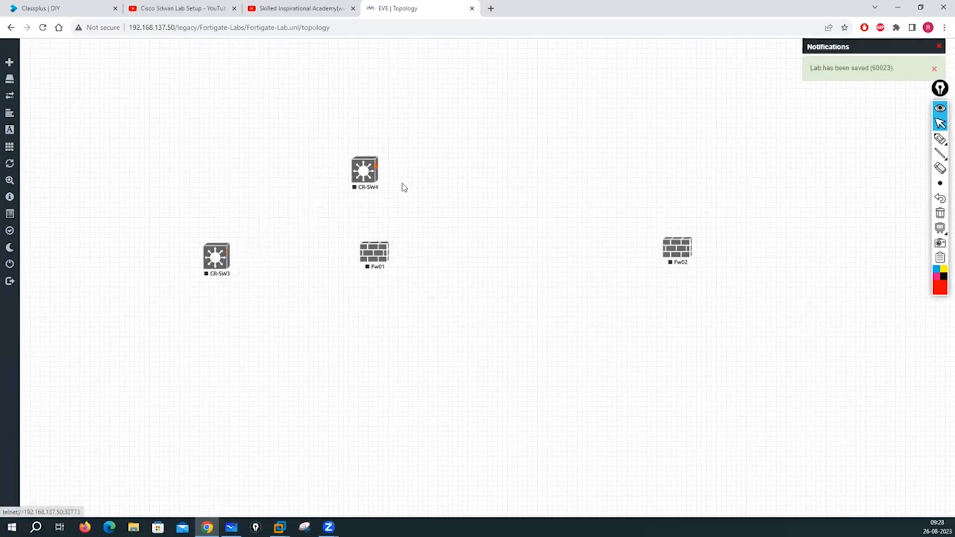
left_click_drag(375, 174, 880, 256)
left_click_drag(374, 255, 328, 241)
left_click_drag(676, 249, 638, 230)
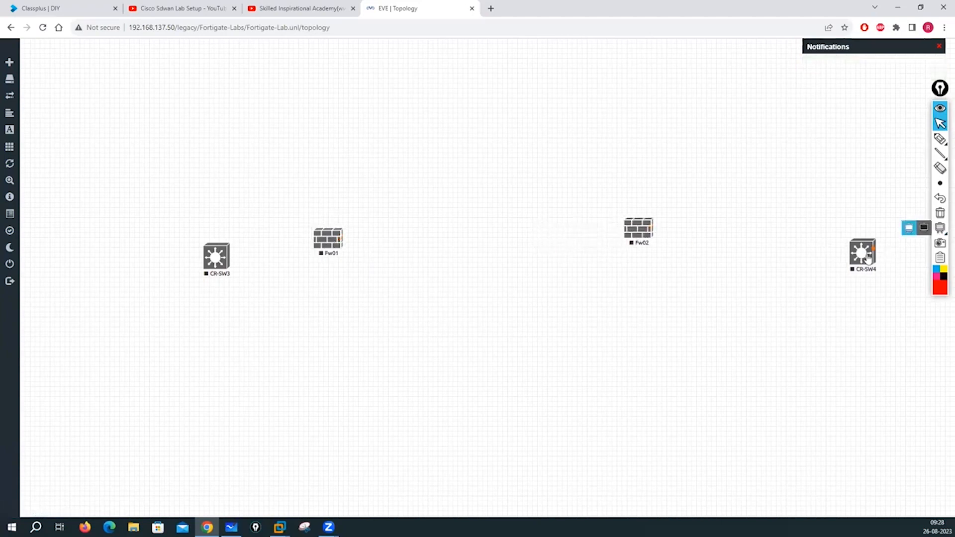
left_click_drag(867, 259, 757, 233)
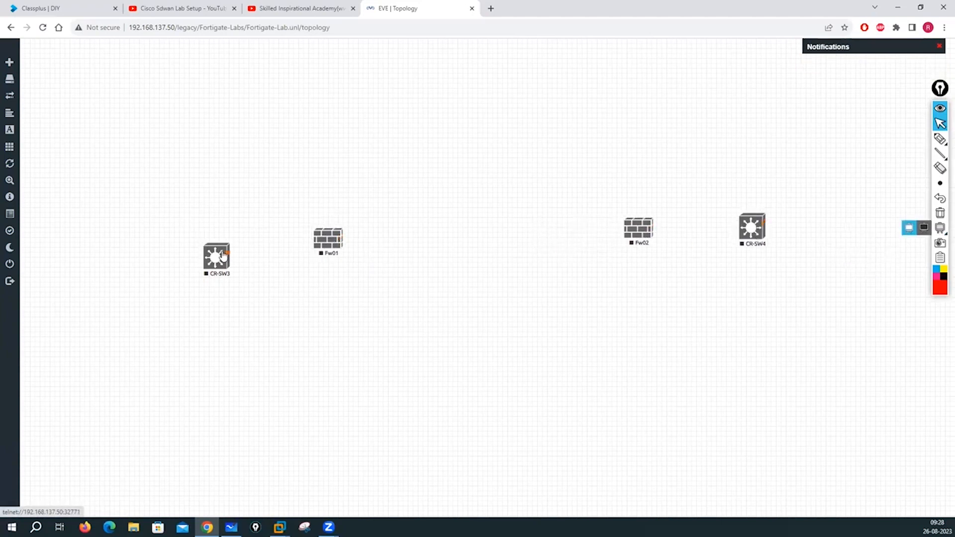
left_click_drag(222, 256, 227, 237)
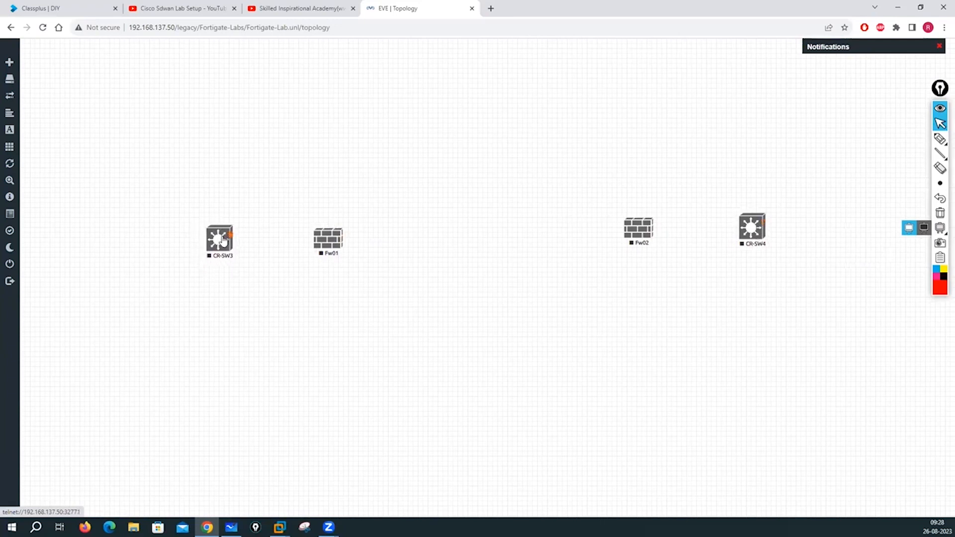
Rename the CR-SW3 switch to CR-SW01-HO and save the node.
right_click(226, 238)
left_click(252, 353)
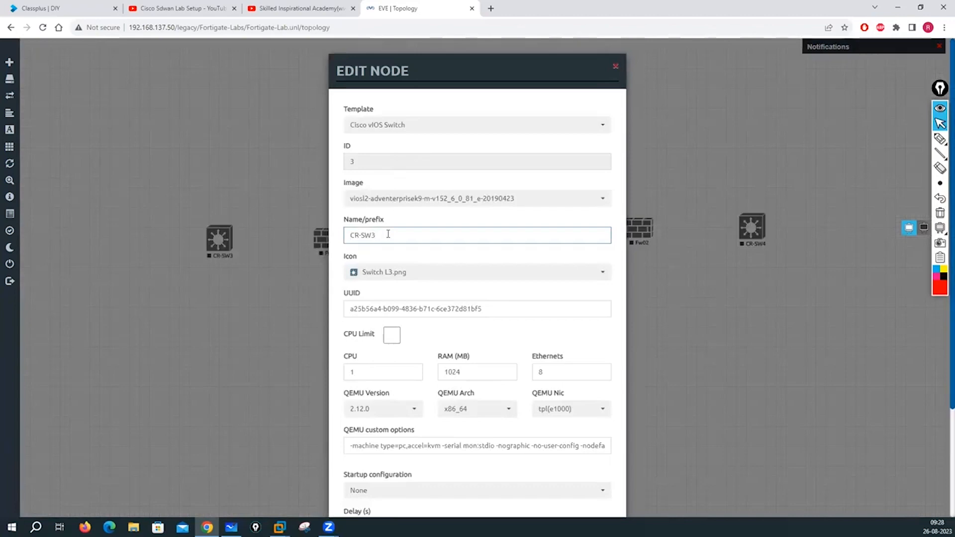
key("BackSpace")
type("01-HO")
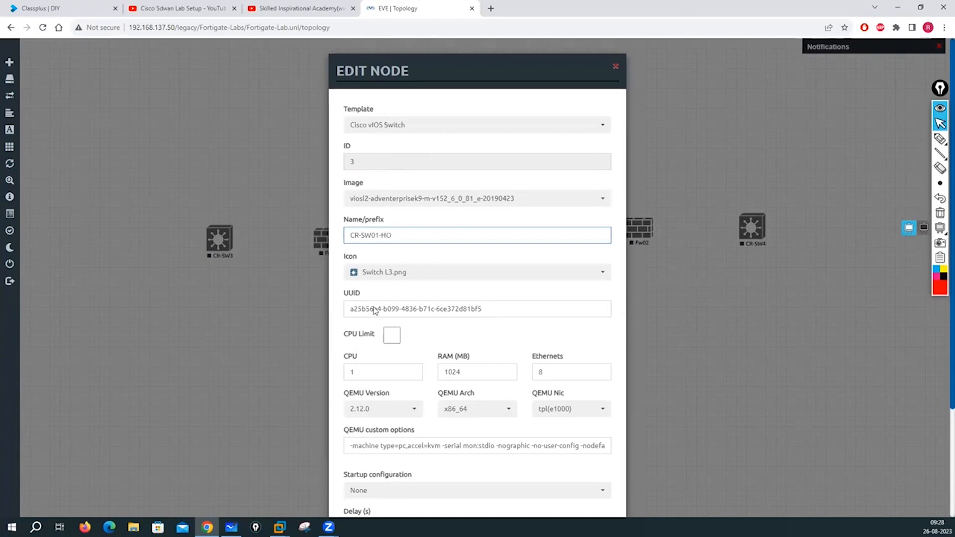
scroll(374, 310, "down", 3)
left_click(425, 486)
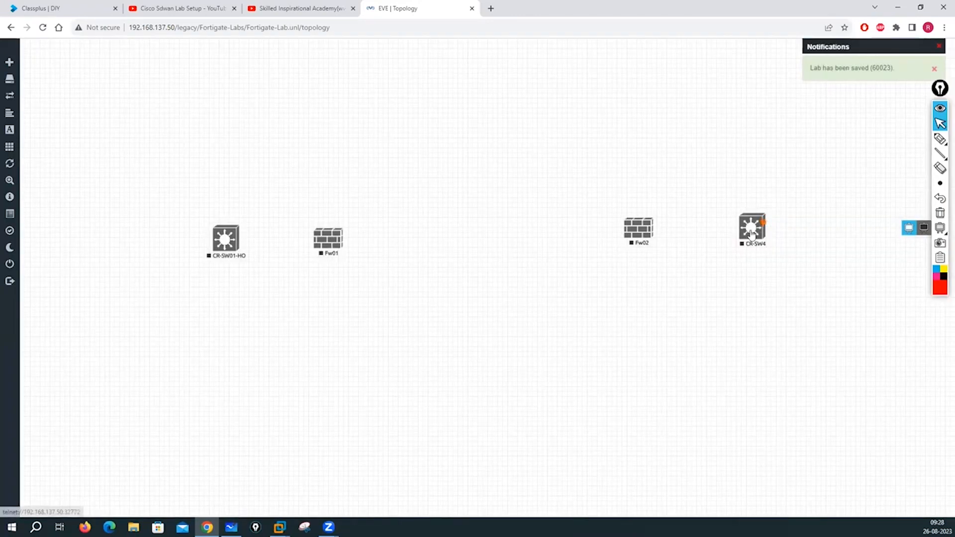
Rename the CR-SW4 switch to CR-SW01-BR and save the node.
right_click(765, 228)
left_click(783, 343)
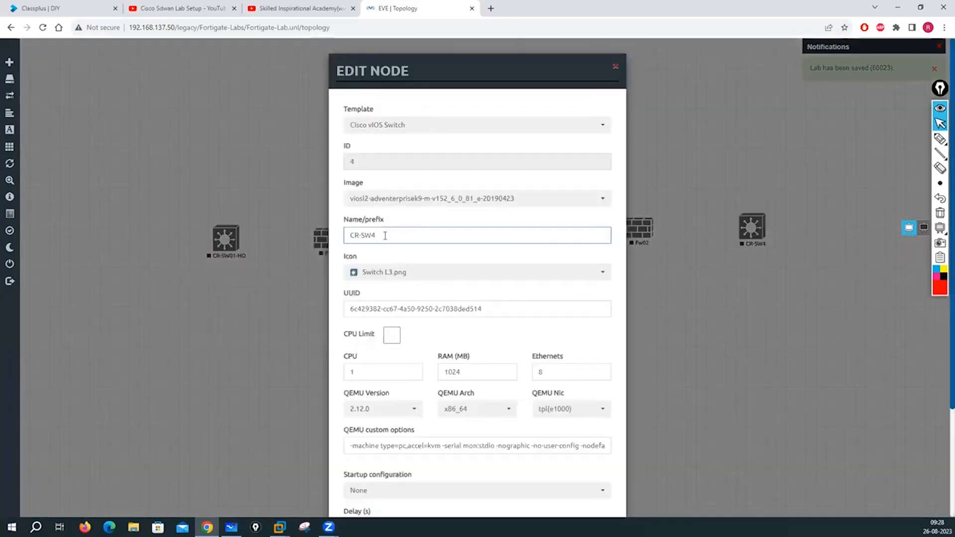
type("0")
type("1-E")
scroll(381, 412, "down", 3)
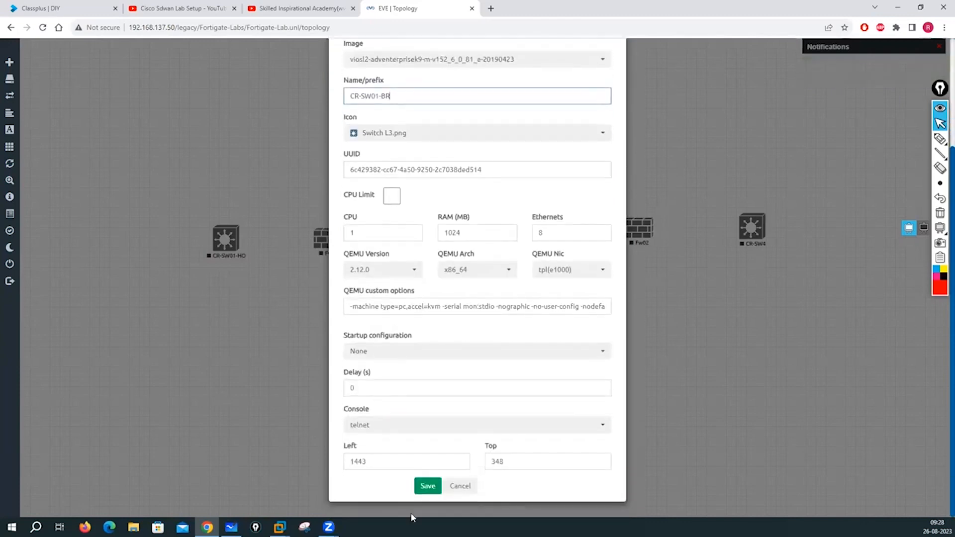
left_click(427, 485)
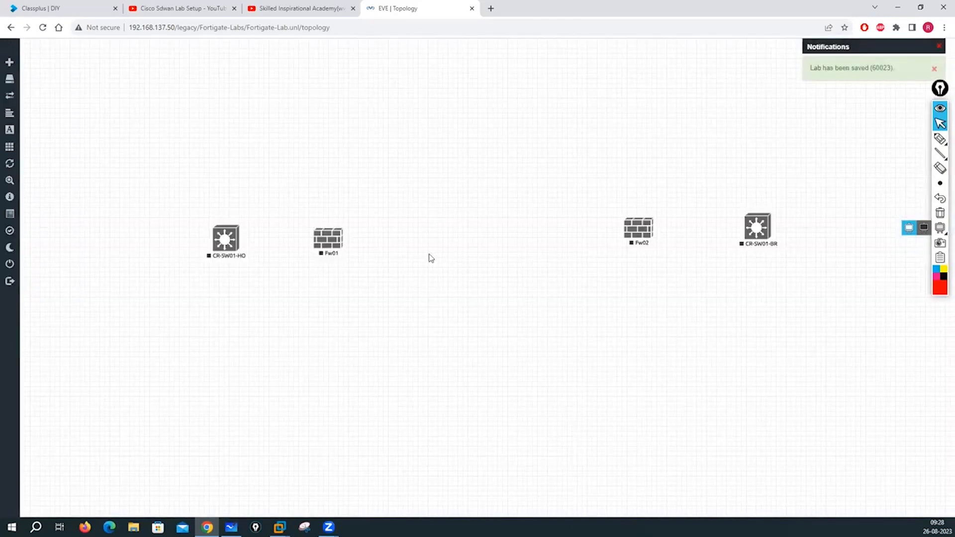
Rename the Fw01 firewall to Fw01-HO and save the node.
right_click(327, 246)
left_click(350, 354)
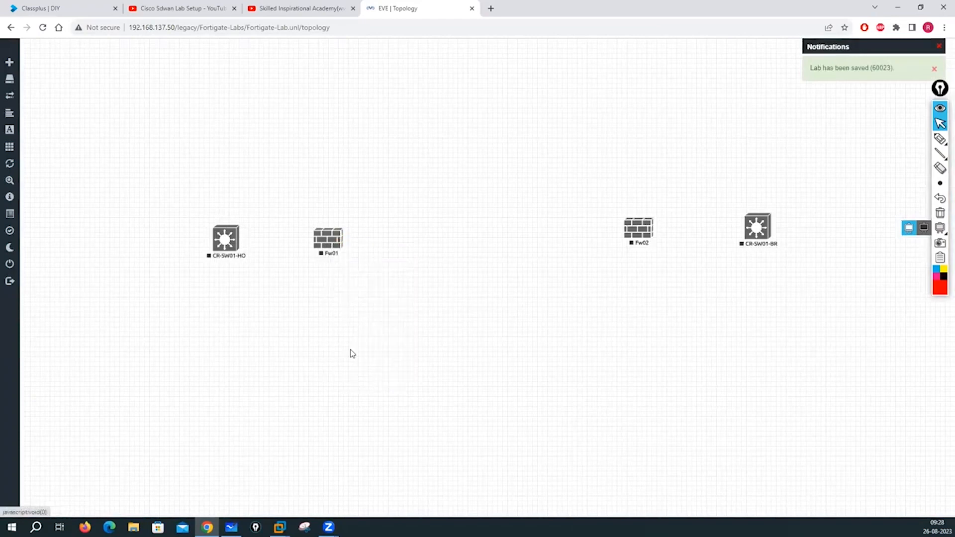
left_click(365, 230)
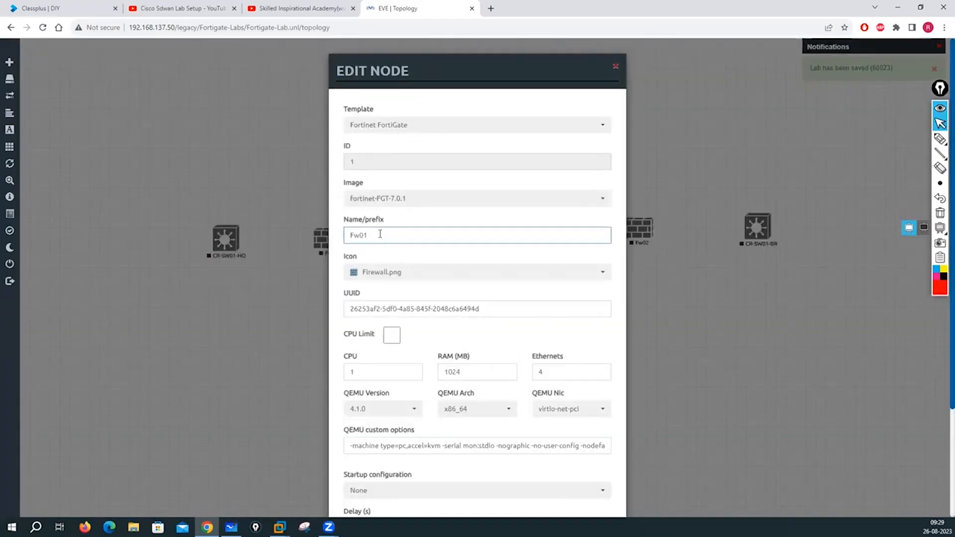
type("-HO")
scroll(444, 406, "down", 2)
scroll(444, 407, "down", 2)
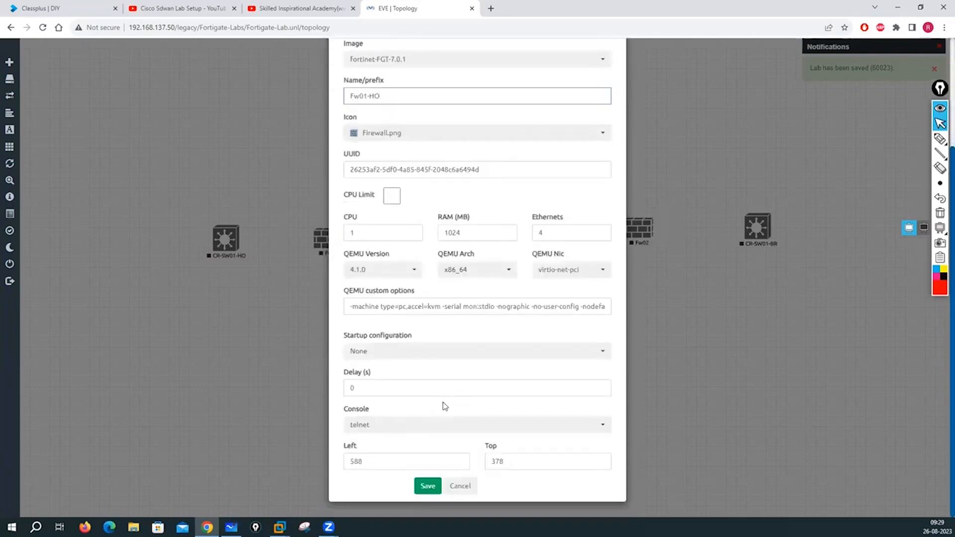
left_click(427, 486)
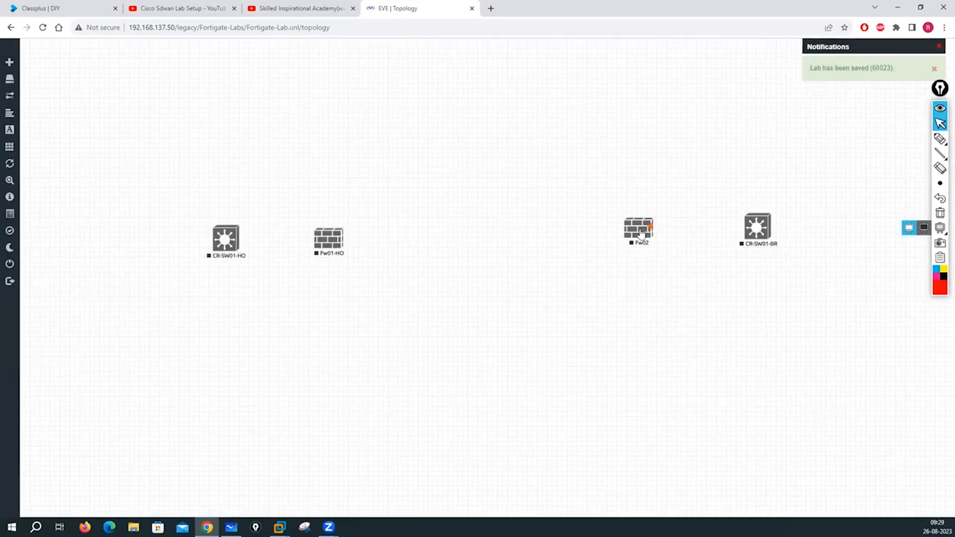
Rename the Fw02 firewall to Fw02-HO, and stack Fw01-HO above Fw02-HO on the inner side of CR-SW01-HO.
right_click(641, 231)
left_click(669, 341)
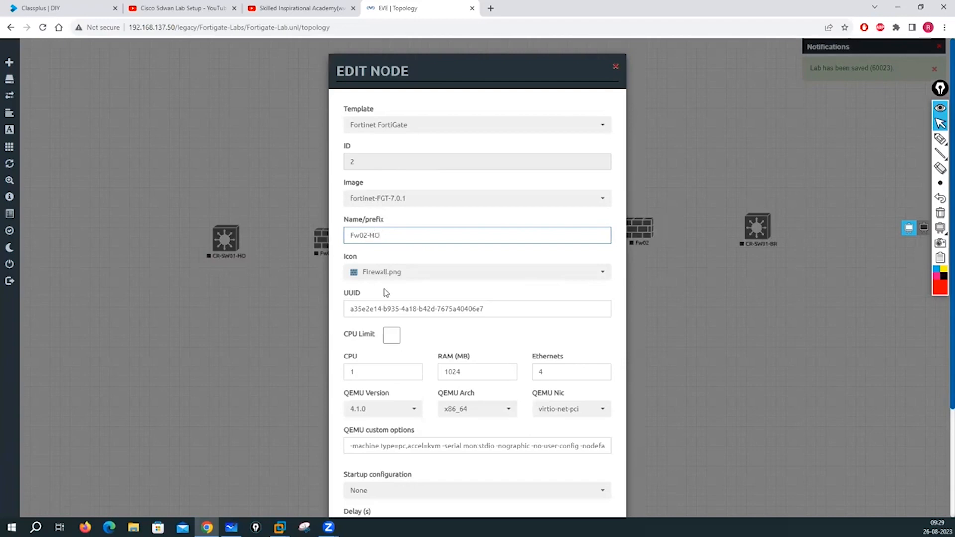
scroll(386, 292, "down", 5)
left_click(426, 486)
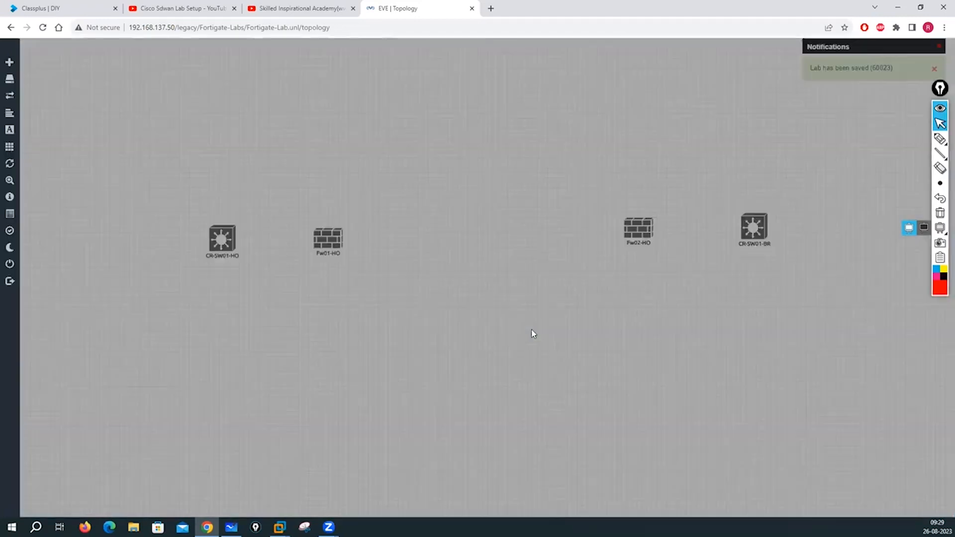
left_click_drag(324, 244, 377, 180)
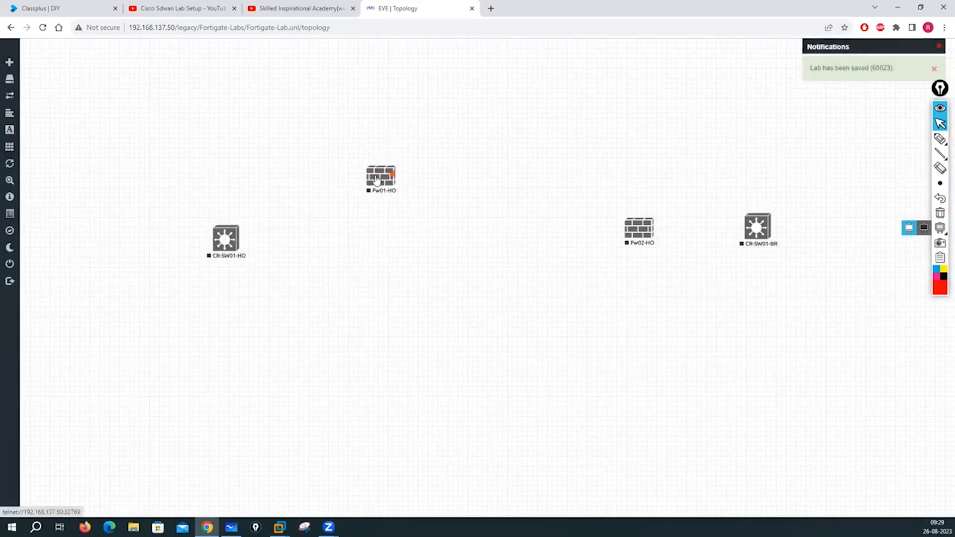
left_click_drag(632, 242, 381, 293)
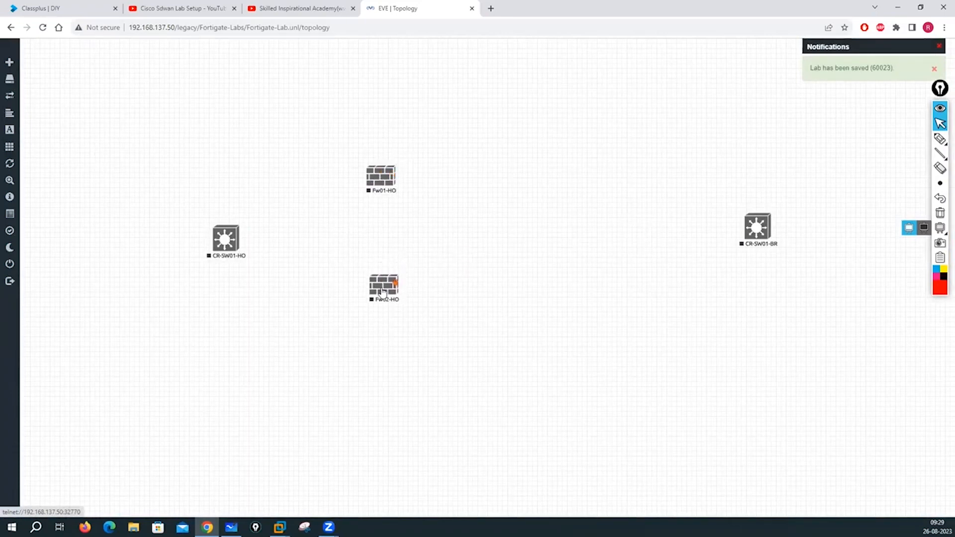
Add a Fortinet FortiGate node named FW01-BR with image fortinet-FGT-7.0.1 and place it beside CR-SW01-BR.
right_click(501, 187)
left_click(531, 208)
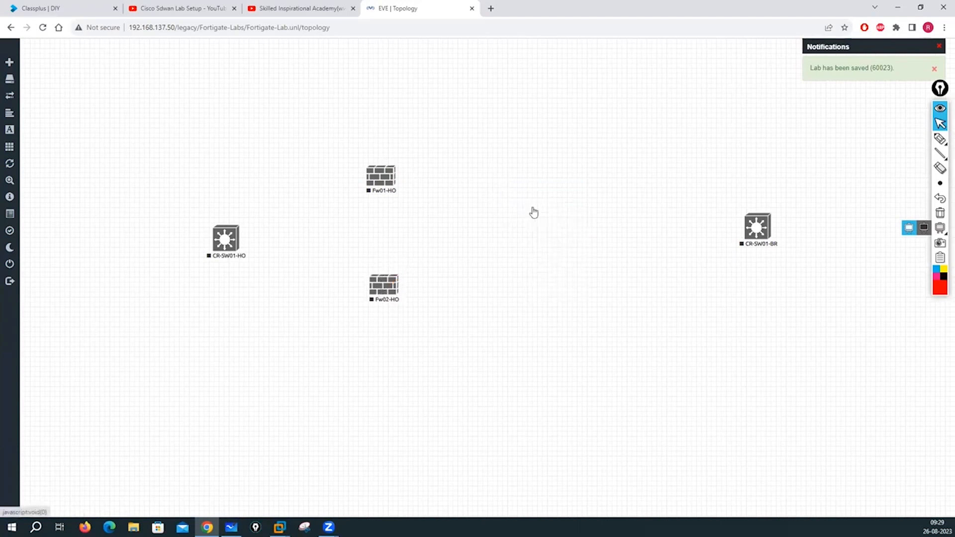
type("forti")
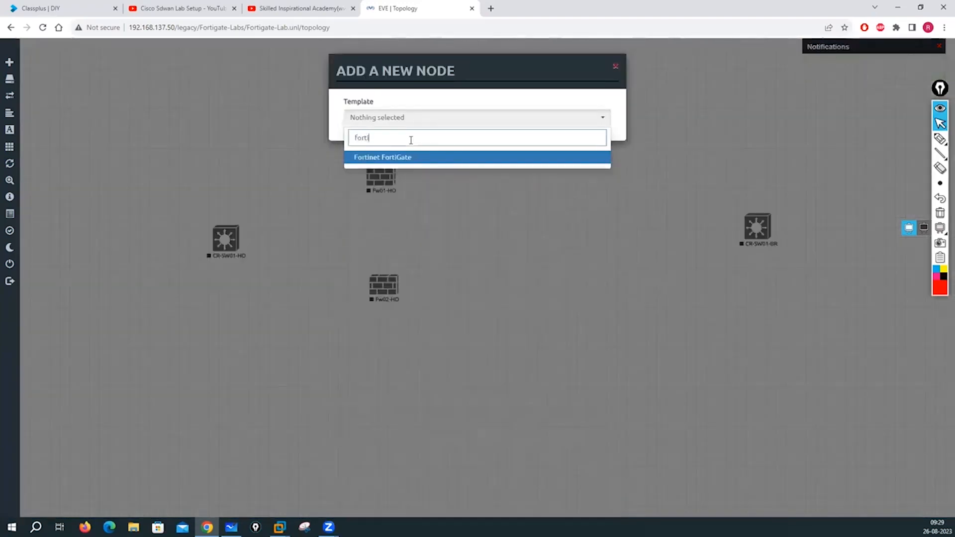
left_click(356, 157)
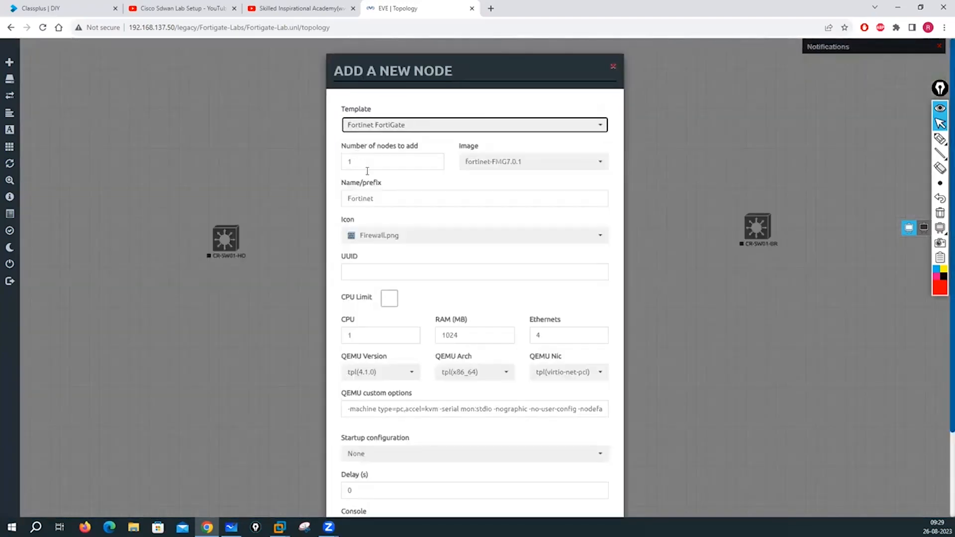
left_click(519, 164)
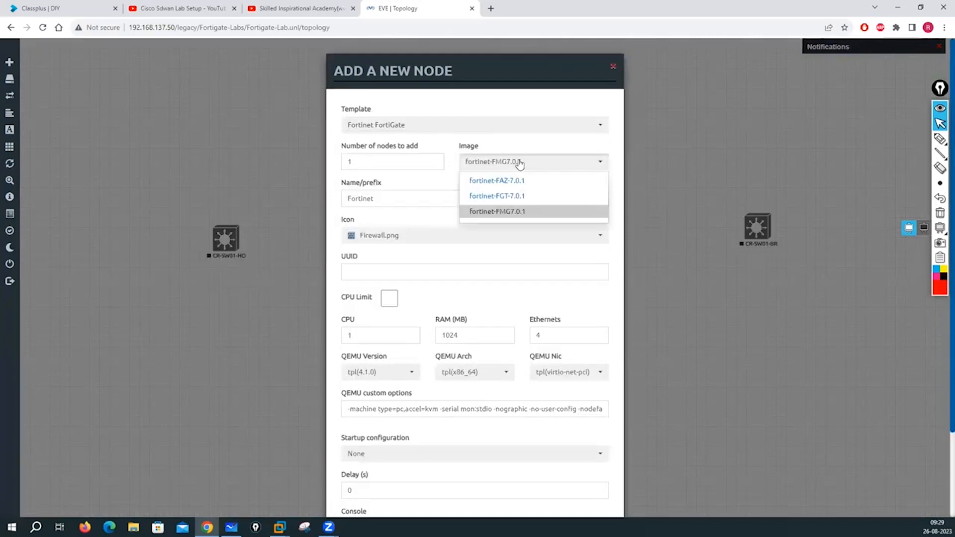
left_click(495, 201)
left_click_drag(380, 199, 341, 213)
type("FW01-BR")
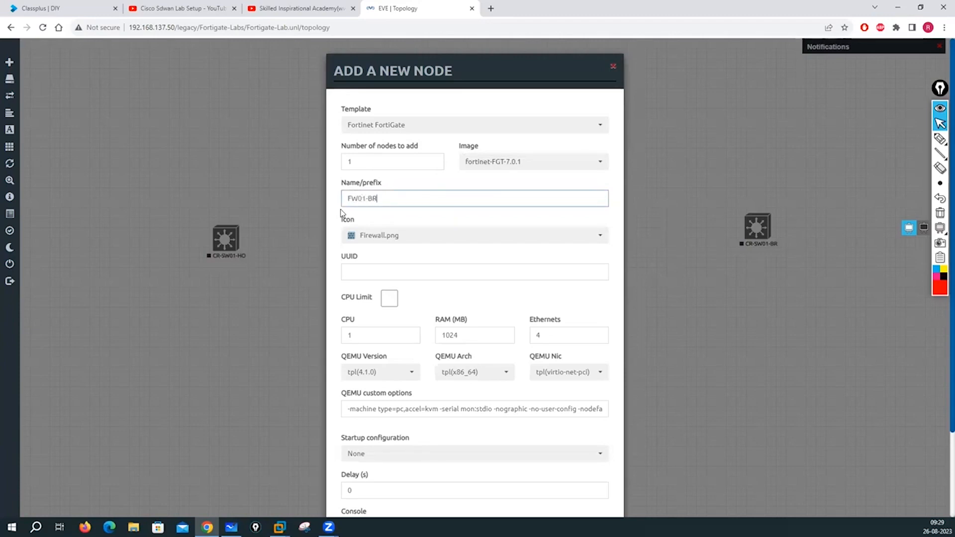
scroll(454, 377, "down", 2)
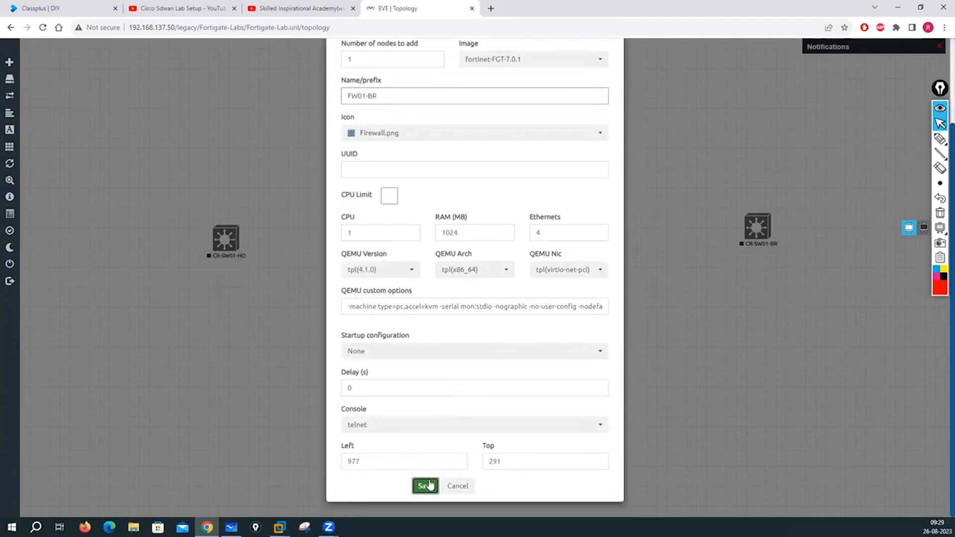
left_click(425, 485)
left_click_drag(522, 203, 648, 235)
Add two Windows nodes with the win-10ENT image and the Desktop3.png icon to the topology.
right_click(459, 217)
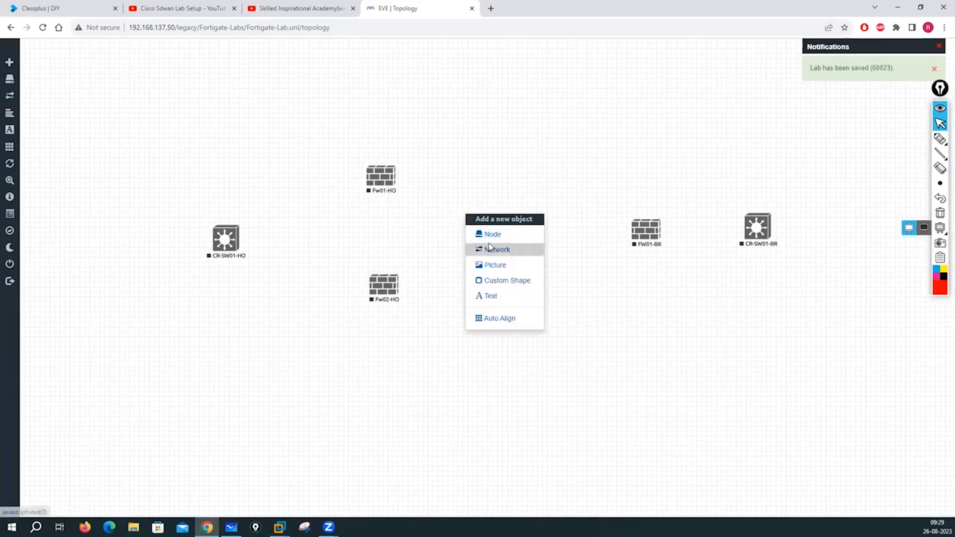
left_click(491, 236)
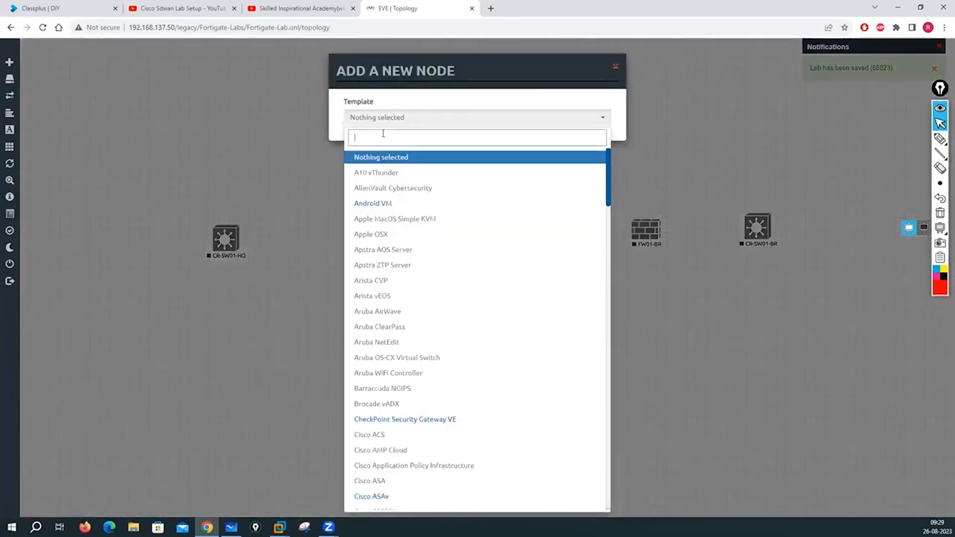
type("win")
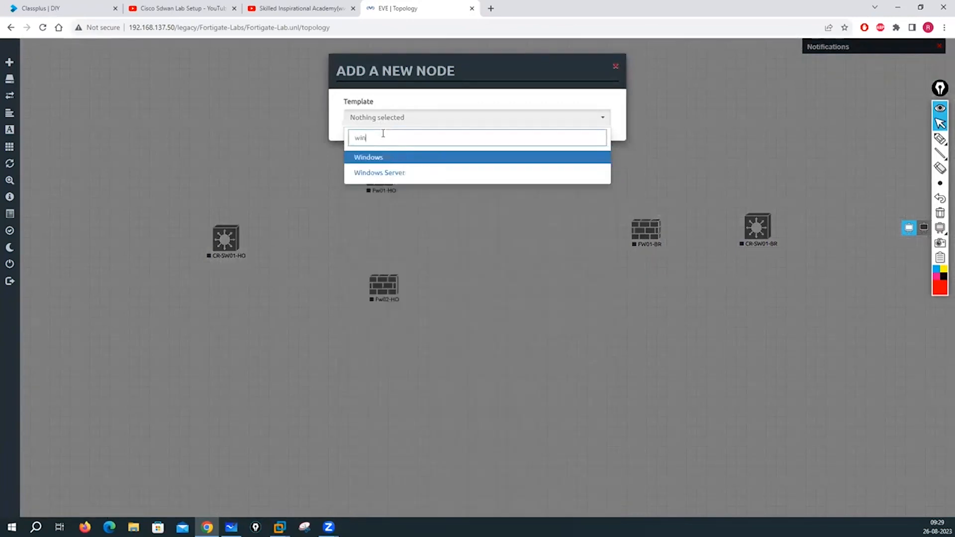
left_click(379, 158)
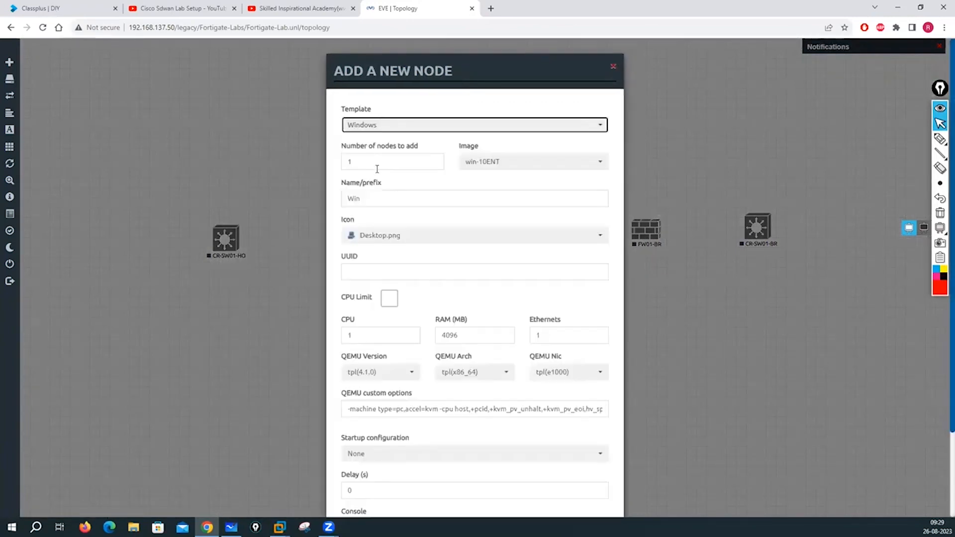
type("2")
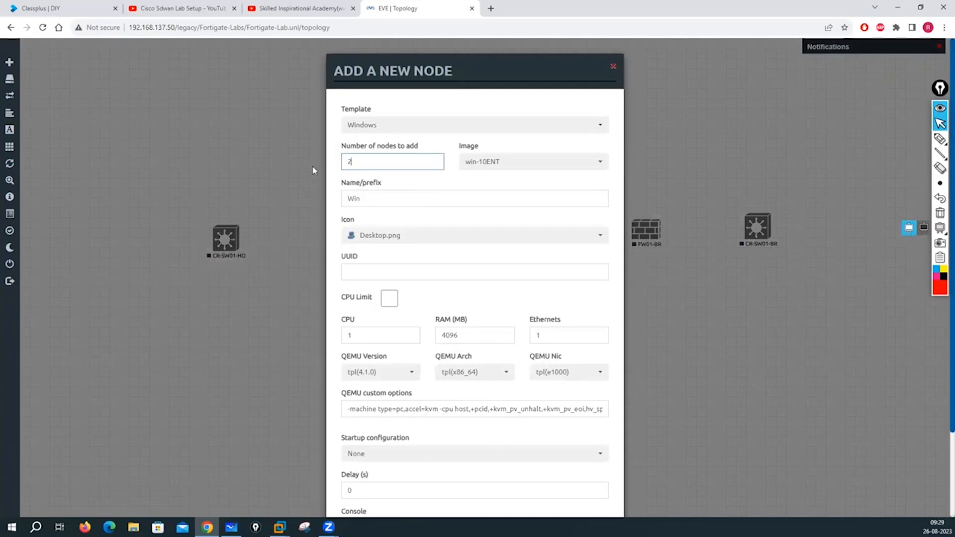
scroll(457, 388, "down", 2)
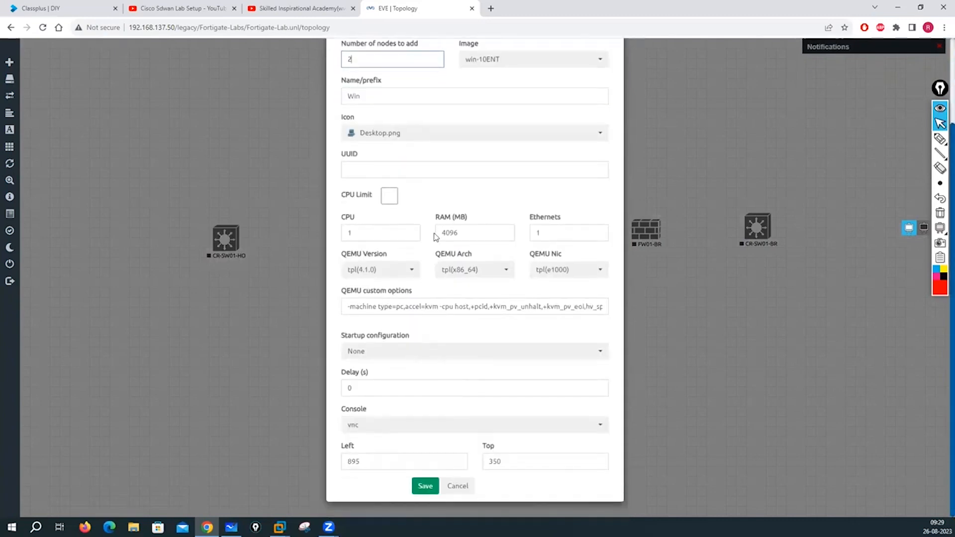
scroll(445, 180, "up", 1)
left_click(440, 184)
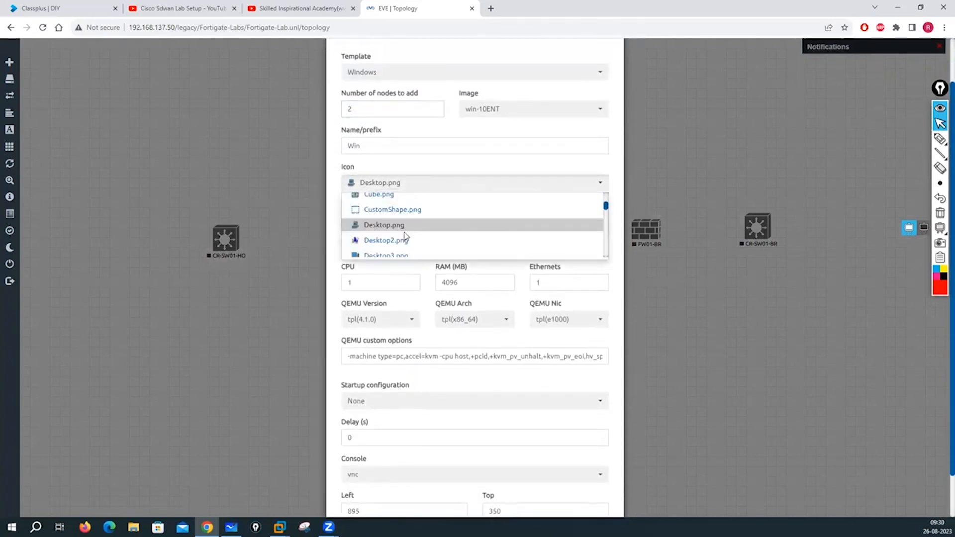
scroll(386, 239, "down", 2)
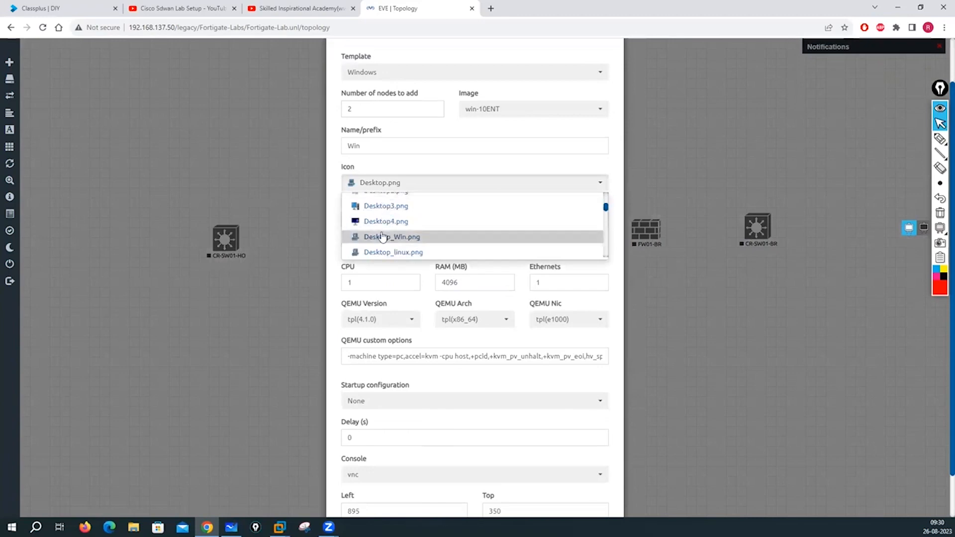
left_click(384, 207)
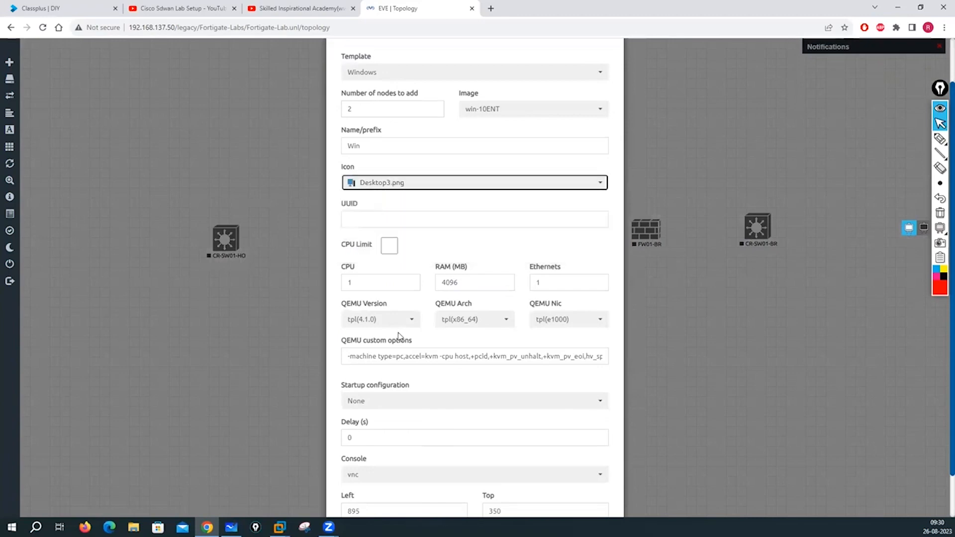
scroll(454, 430, "down", 2)
left_click(425, 486)
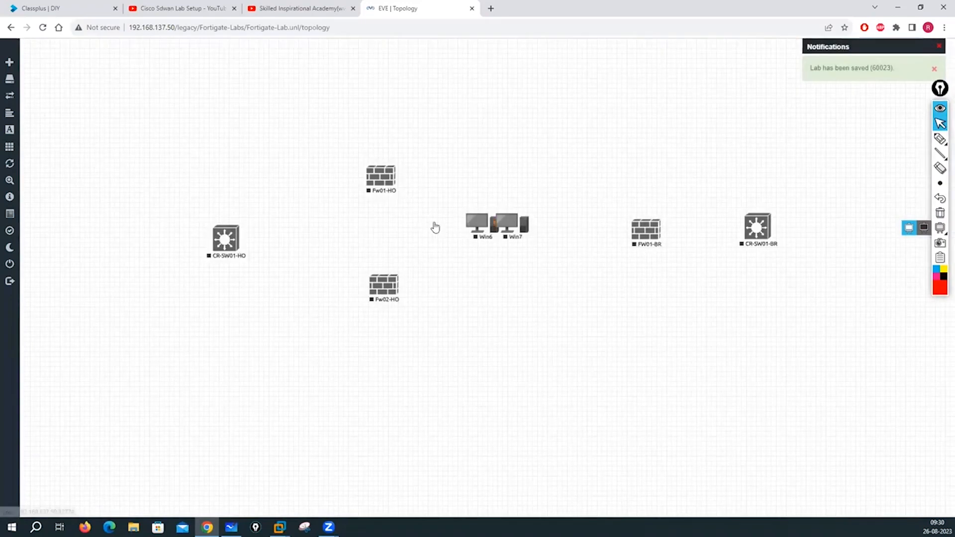
Place the Win6 node on the outer side of CR-SW01-HO, rename it Test-PC-HO, and copy that name for reuse.
left_click_drag(435, 226, 93, 248)
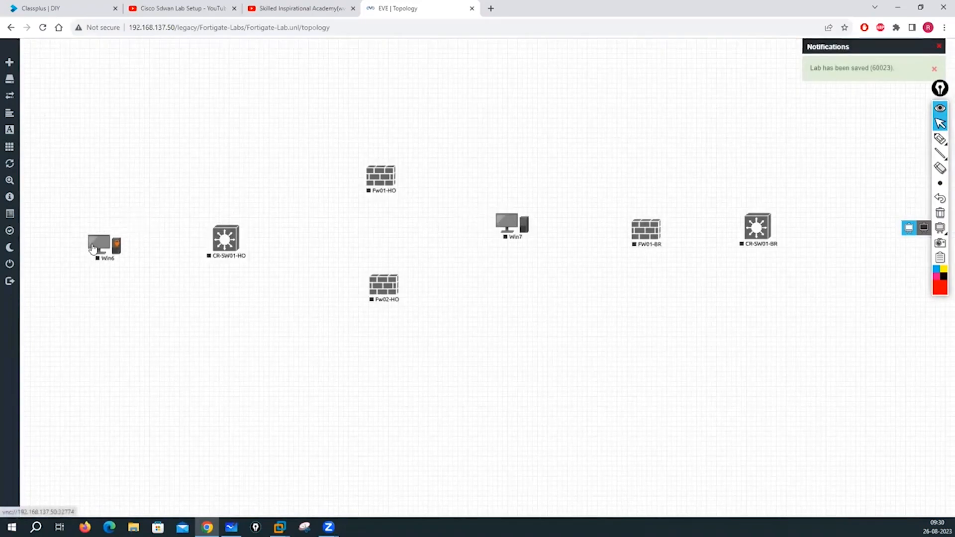
right_click(93, 248)
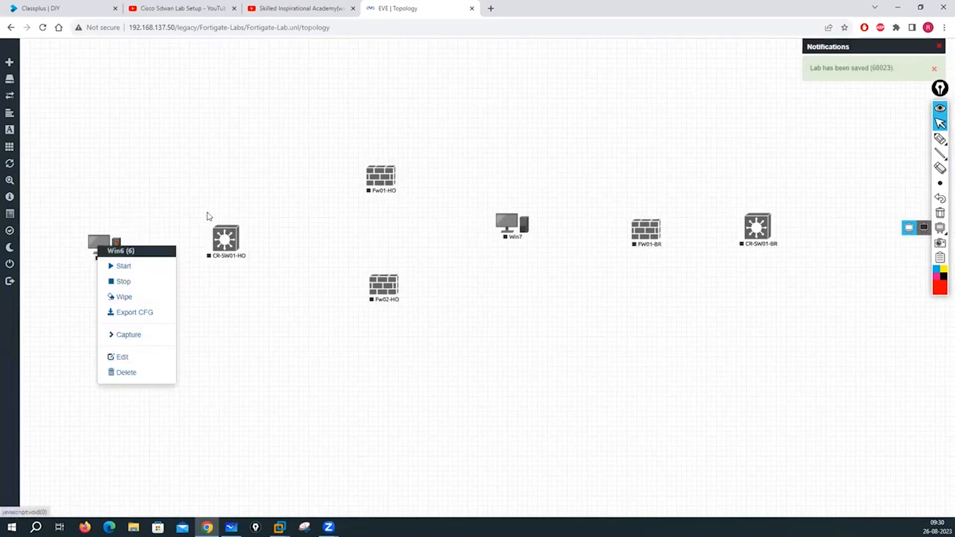
left_click(122, 357)
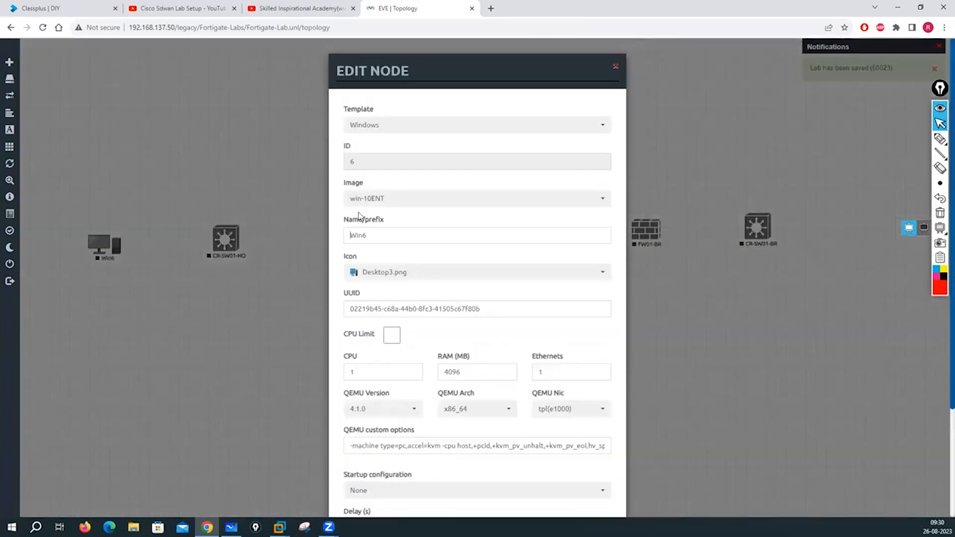
left_click(386, 236)
left_click_drag(386, 236, 342, 252)
type("T")
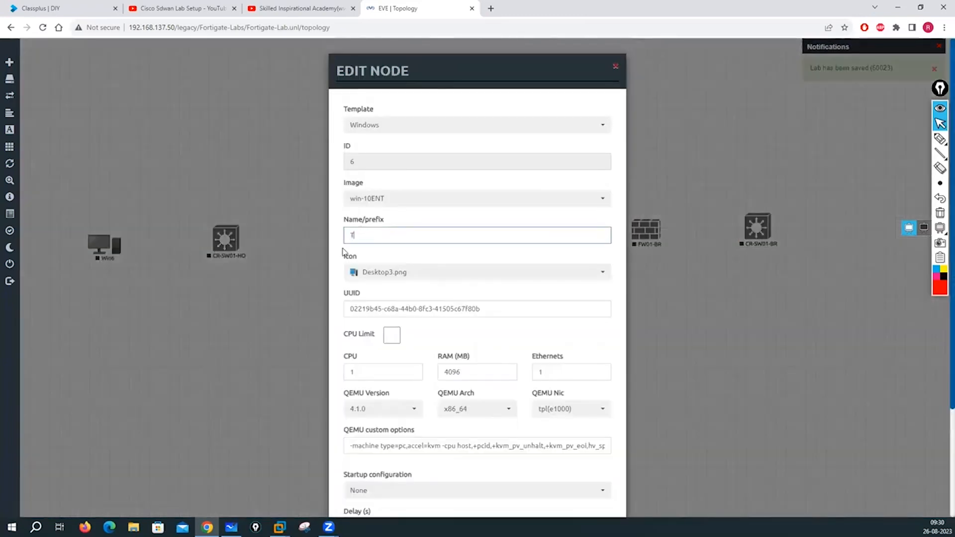
type("est-PC-HO")
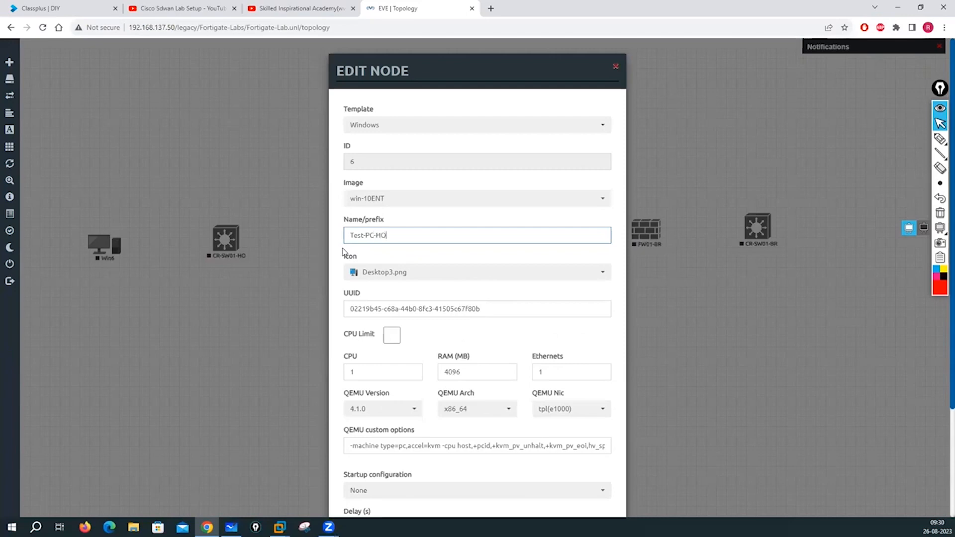
left_click_drag(386, 235, 327, 241)
key("ctrl+c")
scroll(356, 293, "down", 3)
left_click(425, 486)
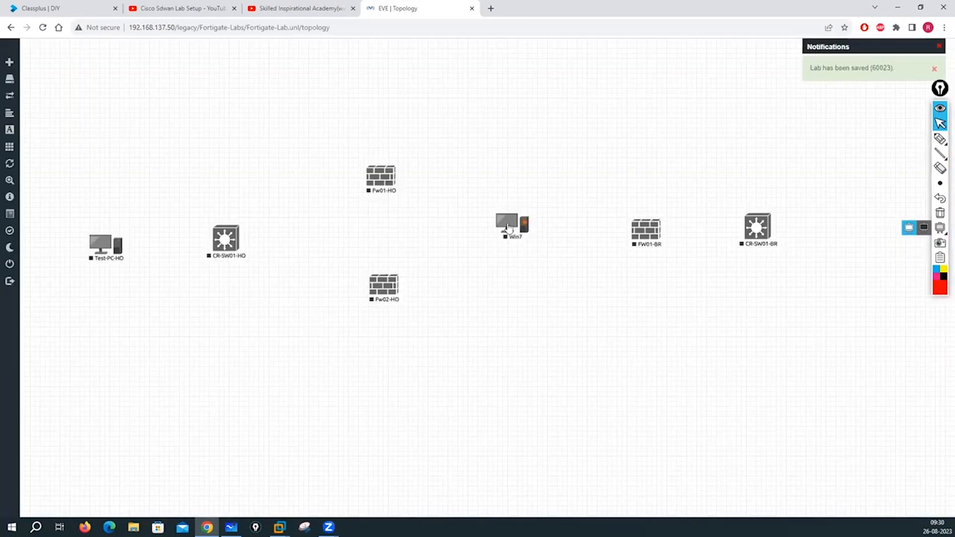
Rename the Win7 node to Test-PC-BO.
right_click(508, 227)
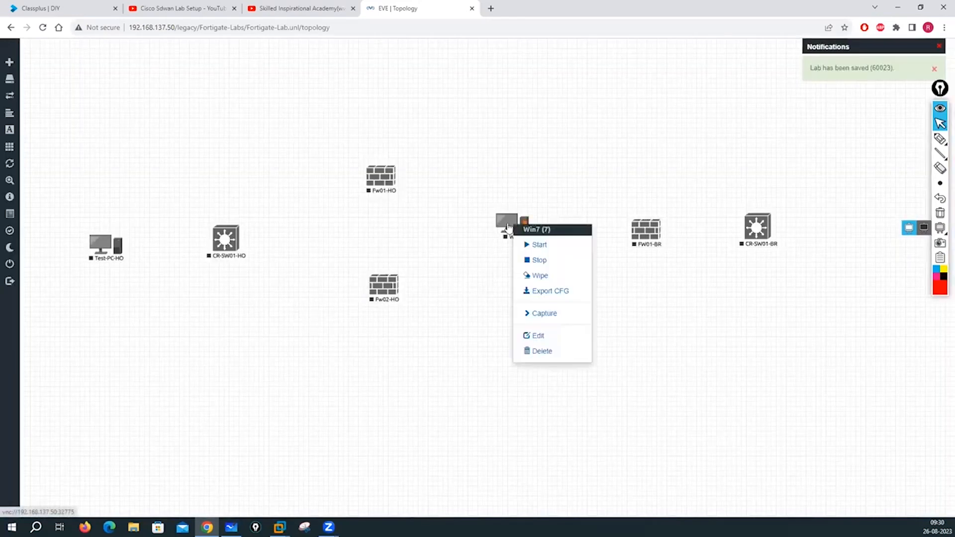
left_click(530, 335)
left_click_drag(387, 231, 324, 246)
key("ctrl+v")
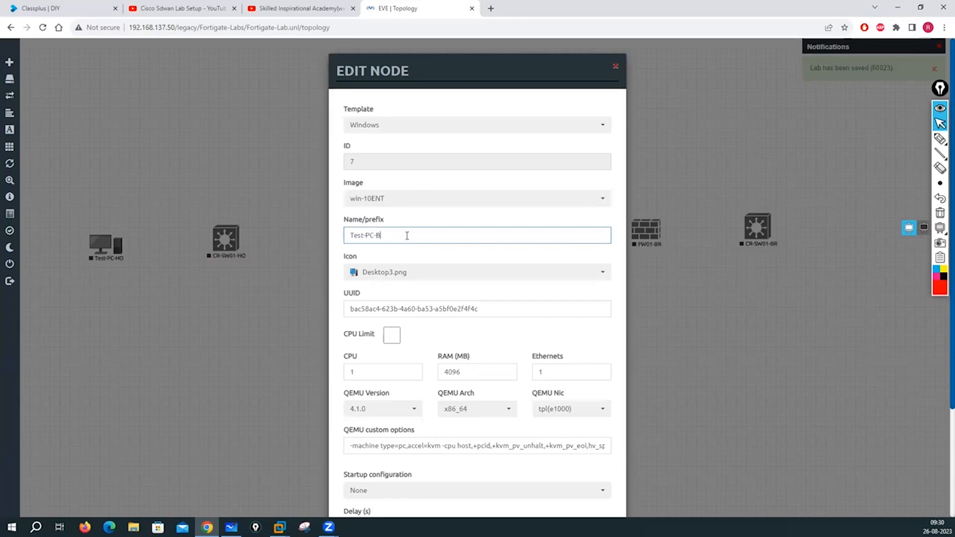
scroll(405, 288, "down", 3)
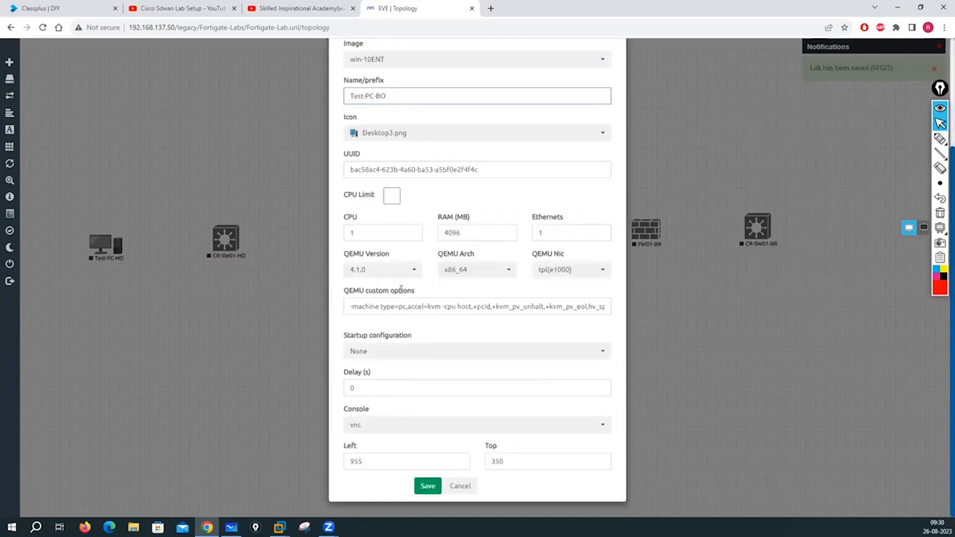
left_click(421, 483)
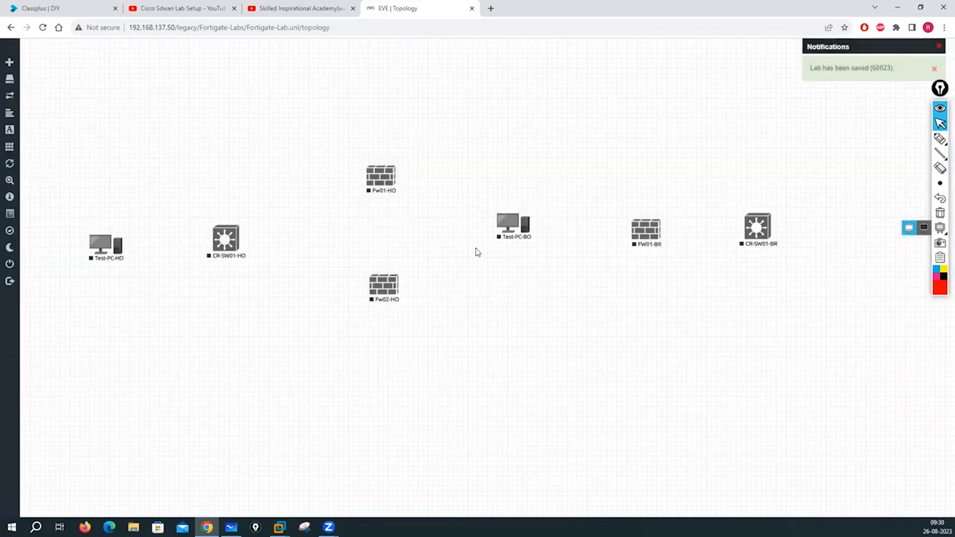
Place Test-PC-BO on the outer side of CR-SW01-BR, and shift that switch slightly closer to FW01-BR.
left_click_drag(503, 228, 544, 237)
left_click_drag(805, 252, 858, 229)
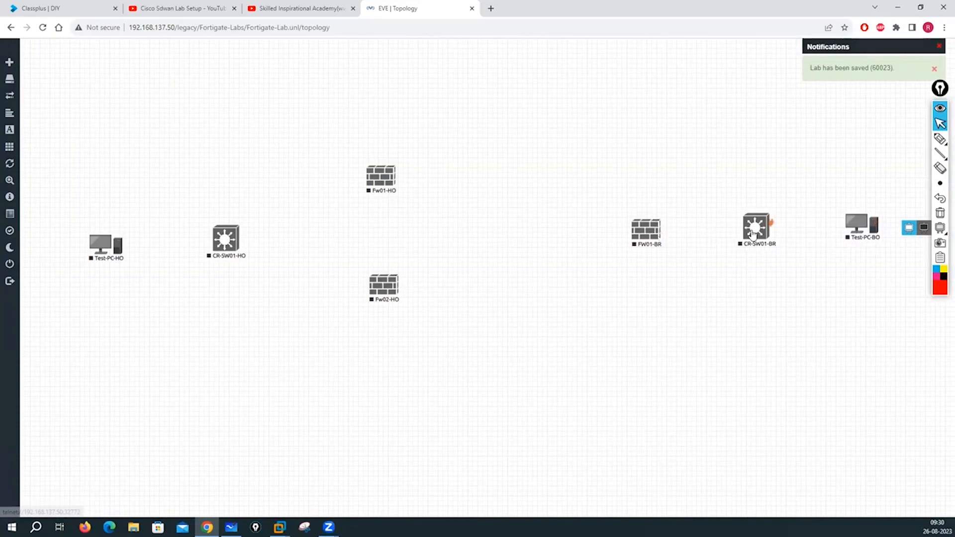
left_click_drag(755, 231, 743, 232)
left_click_drag(859, 227, 837, 226)
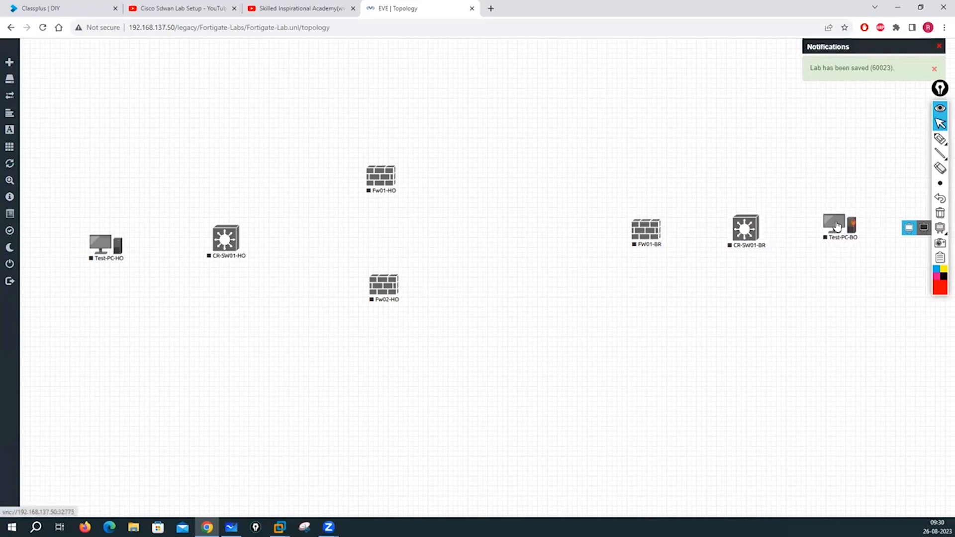
left_click_drag(240, 235, 256, 229)
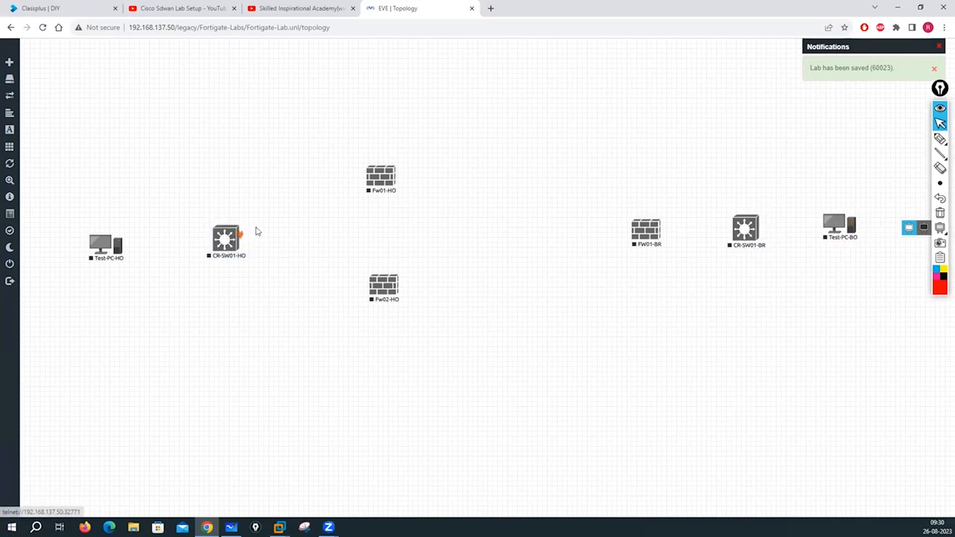
Add one Cisco vIOS Switch node named DMZ-CR-SW01 with the Switch L3.png icon.
right_click(108, 154)
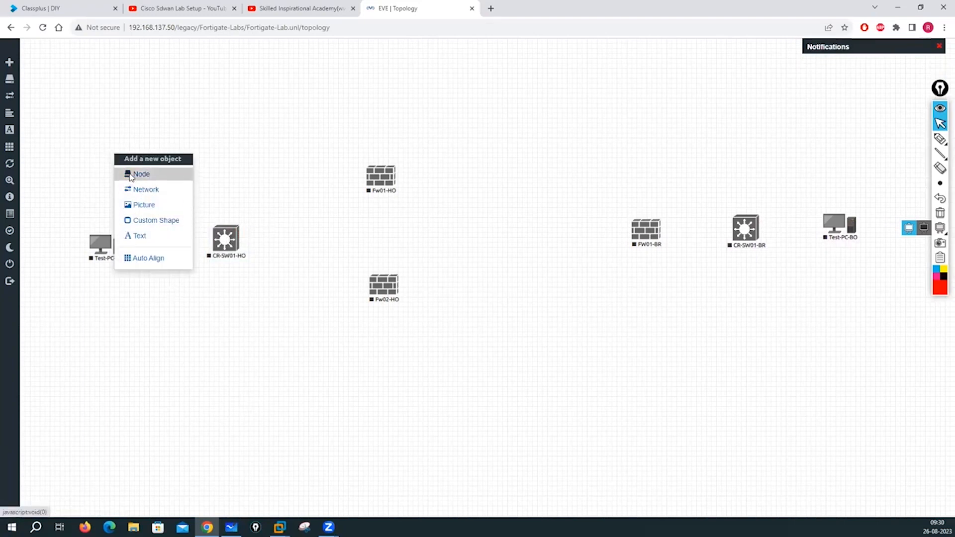
left_click(140, 174)
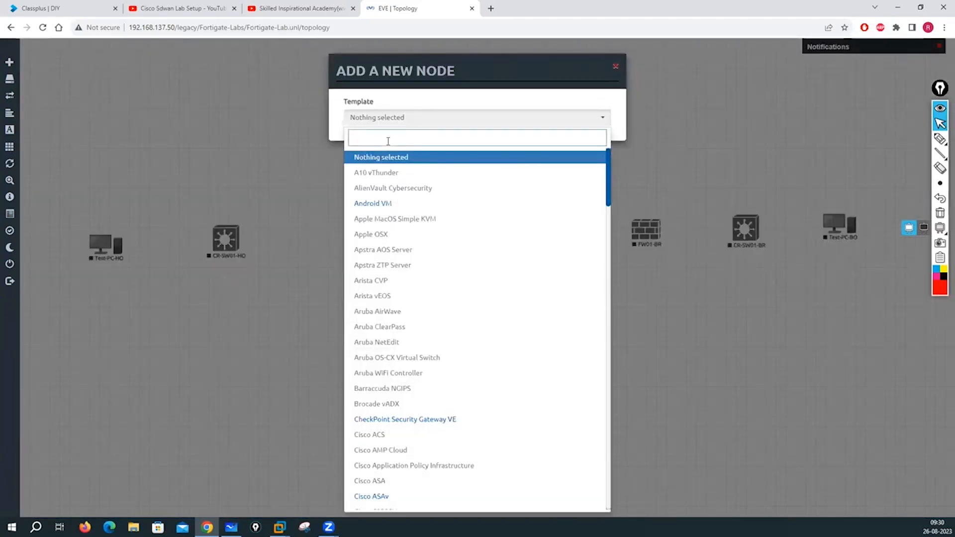
type("io")
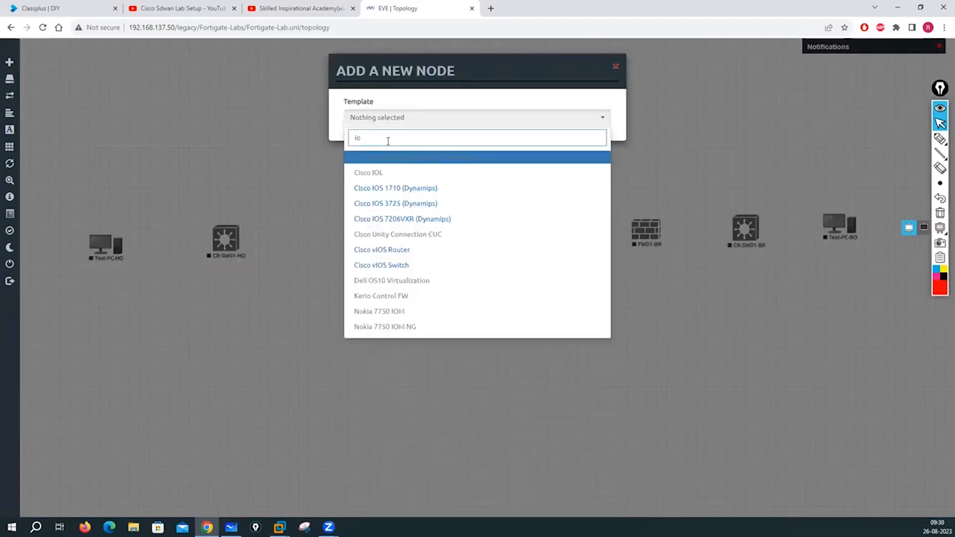
type("s")
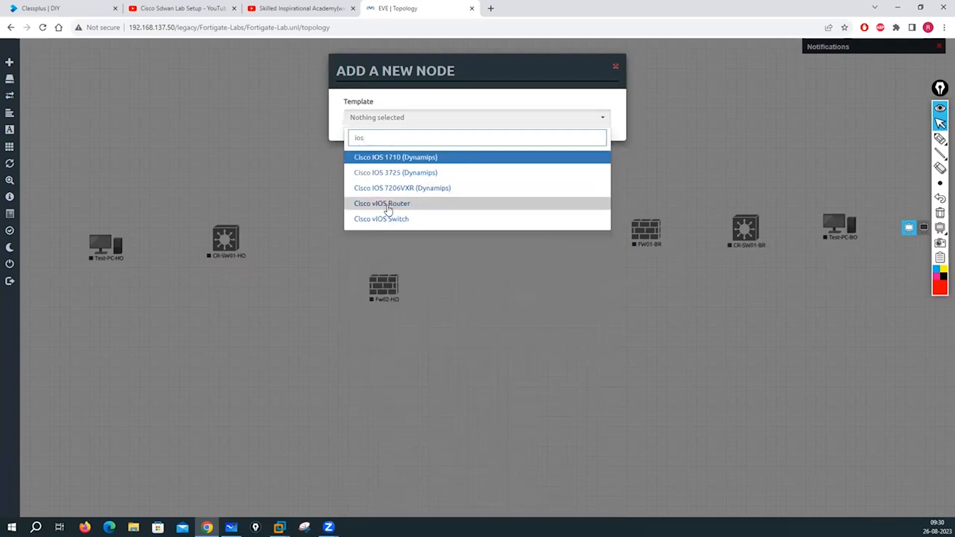
left_click(380, 221)
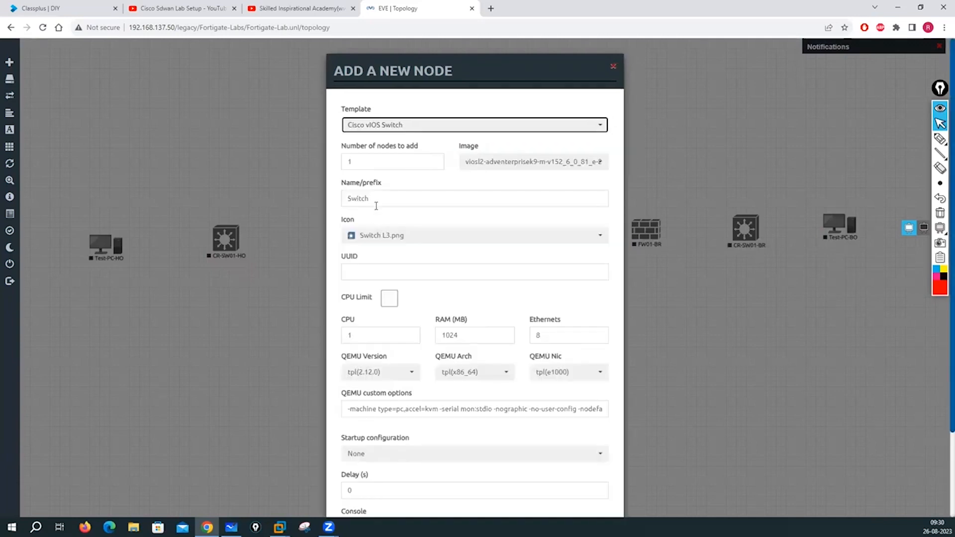
left_click_drag(375, 205, 340, 207)
type("H")
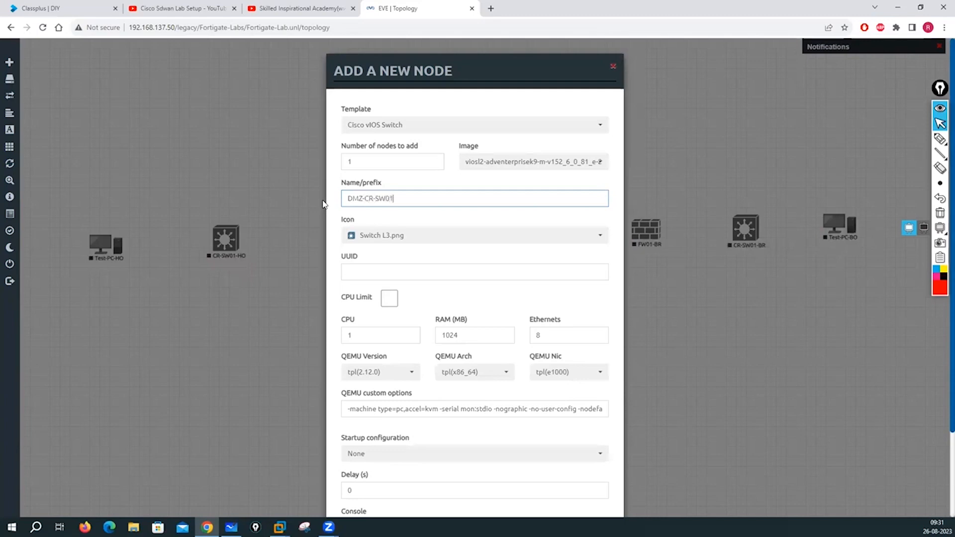
scroll(429, 404, "down", 3)
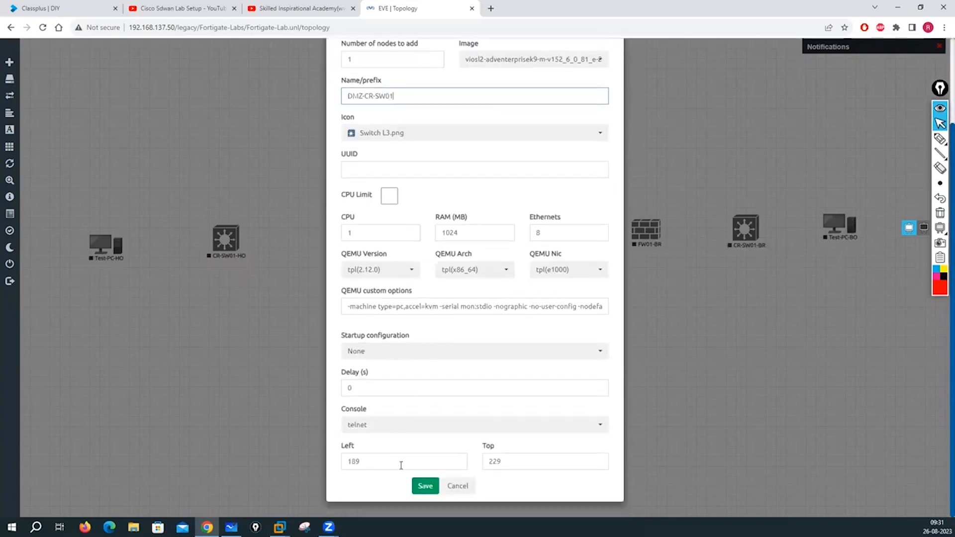
left_click(424, 485)
Move CR-SW01-HO and Test-PC-HO up level with Fw01-HO, and place DMZ-CR-SW01 below CR-SW01-HO.
left_click_drag(142, 172, 208, 338)
left_click_drag(237, 240, 206, 176)
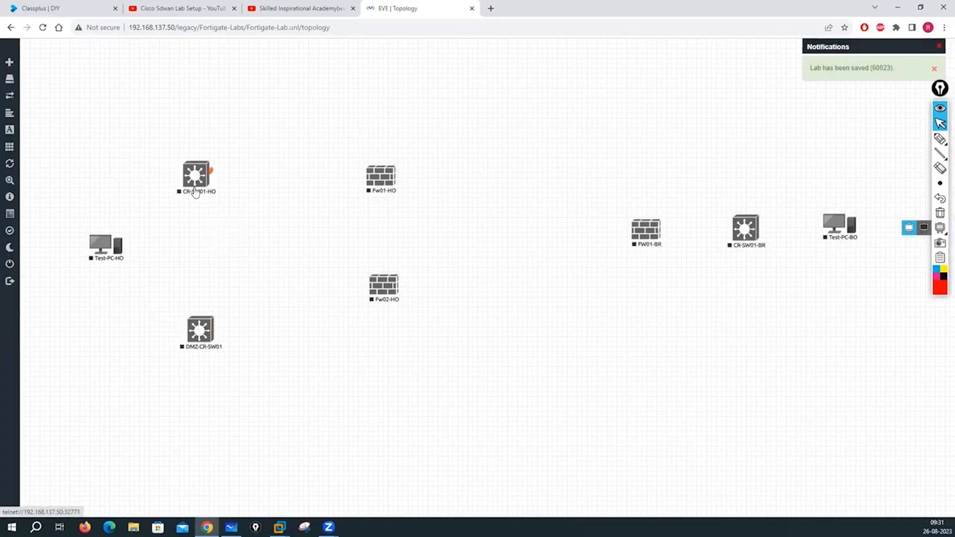
left_click_drag(103, 257, 78, 186)
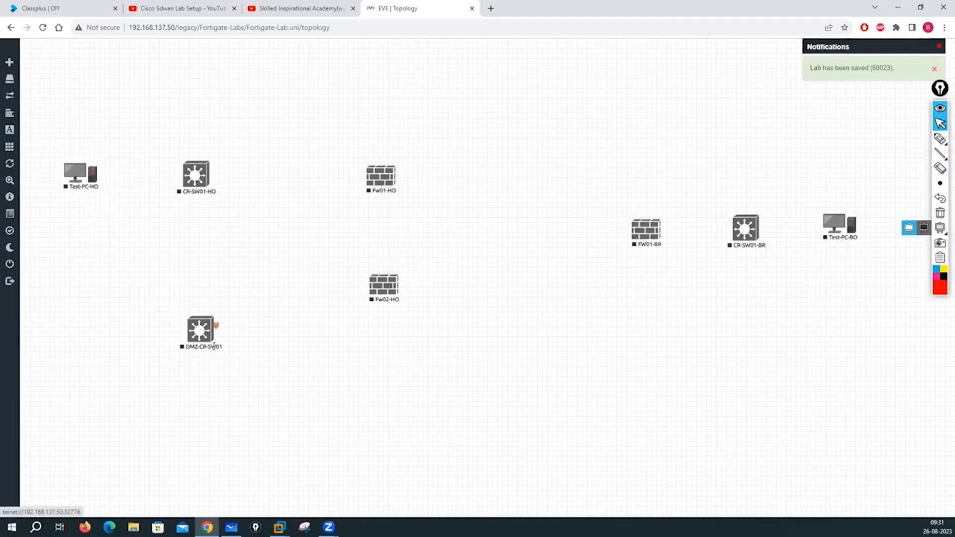
left_click_drag(198, 322, 198, 311)
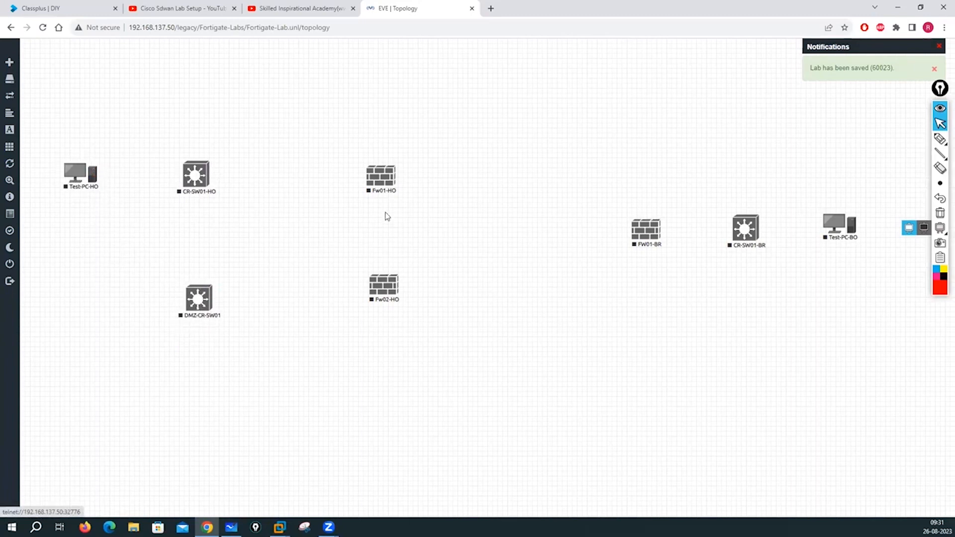
Widen the vertical gap between the Fw01-HO and Fw02-HO firewalls, with Fw02-HO level with DMZ-CR-SW01.
left_click_drag(374, 184, 375, 168)
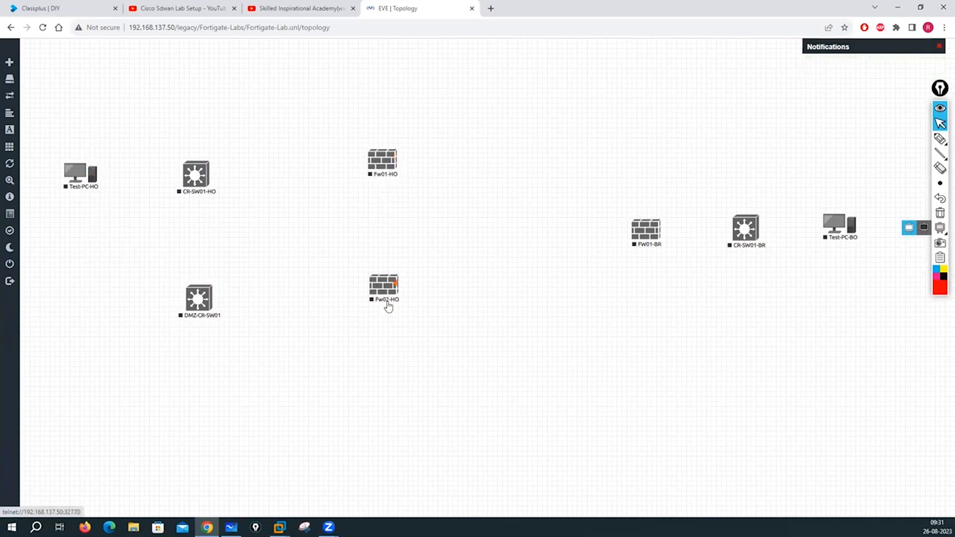
left_click_drag(388, 294, 398, 310)
left_click_drag(394, 180, 395, 178)
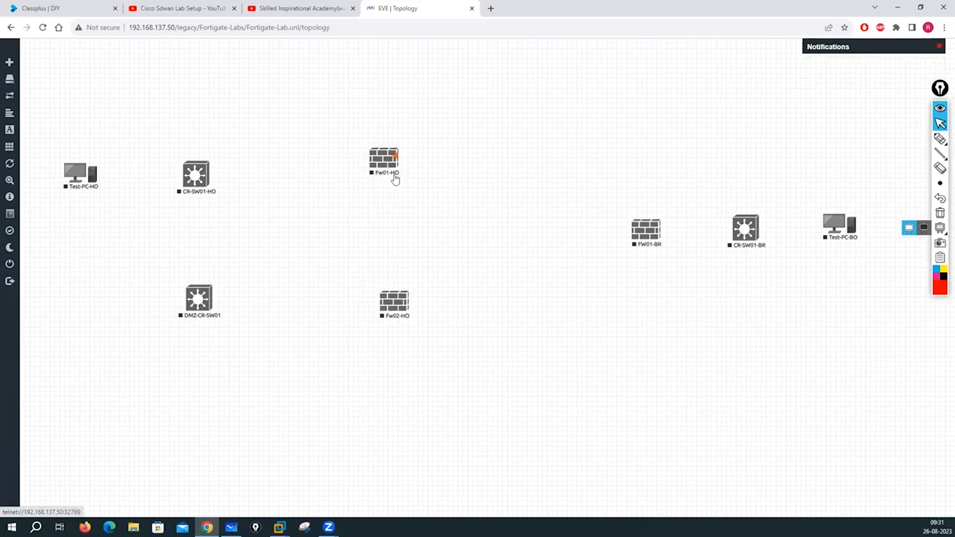
Add a Cloud1 network named ISP01 and place it between the Fw01-HO and FW01-BR firewalls.
right_click(500, 217)
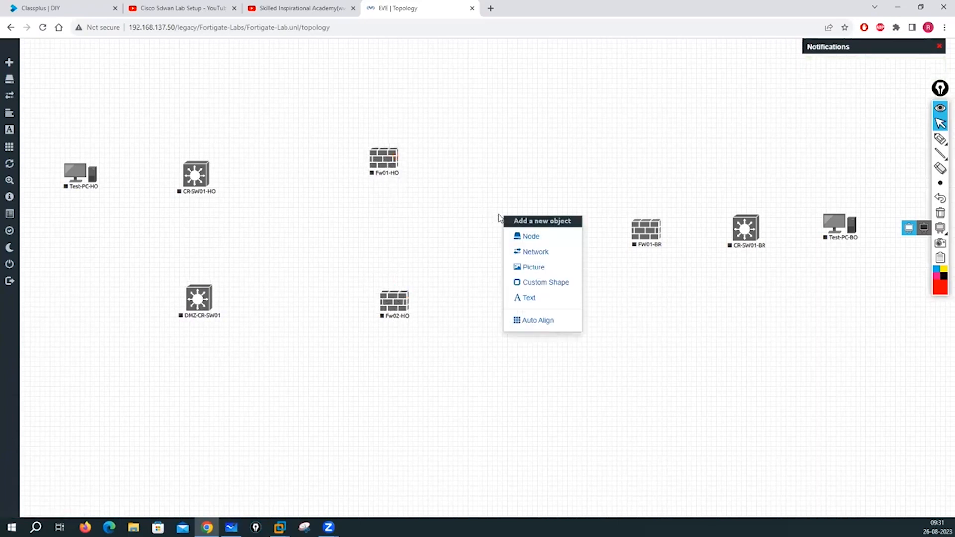
left_click(528, 255)
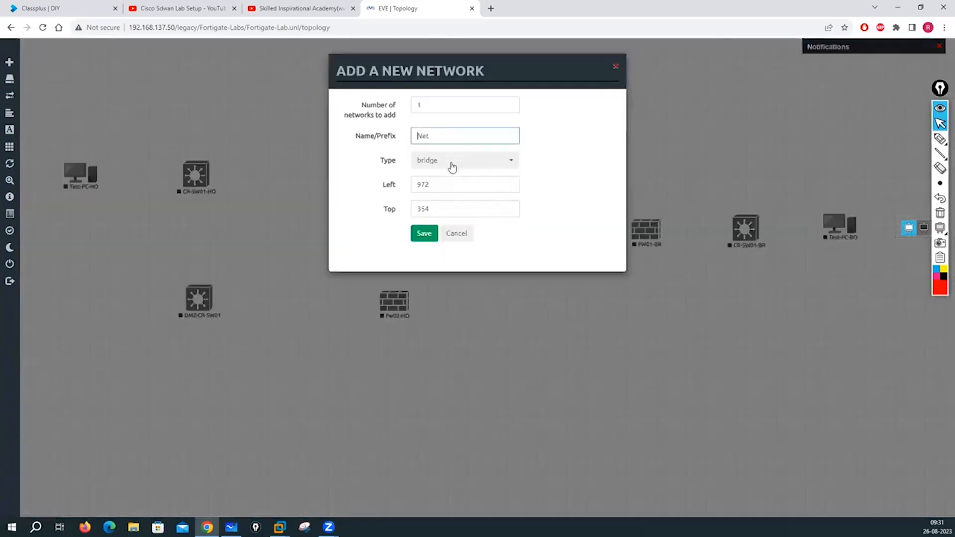
left_click(451, 163)
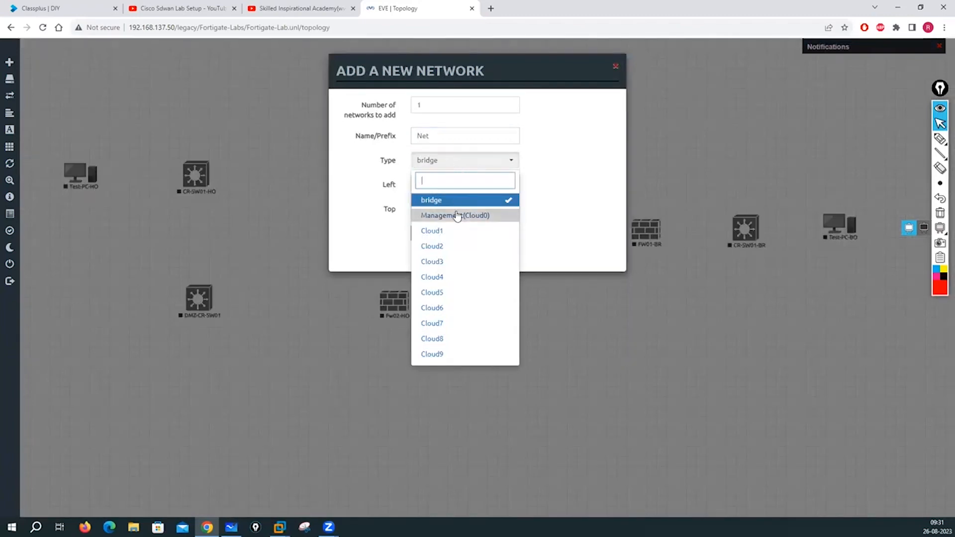
left_click(432, 230)
double_click(414, 137)
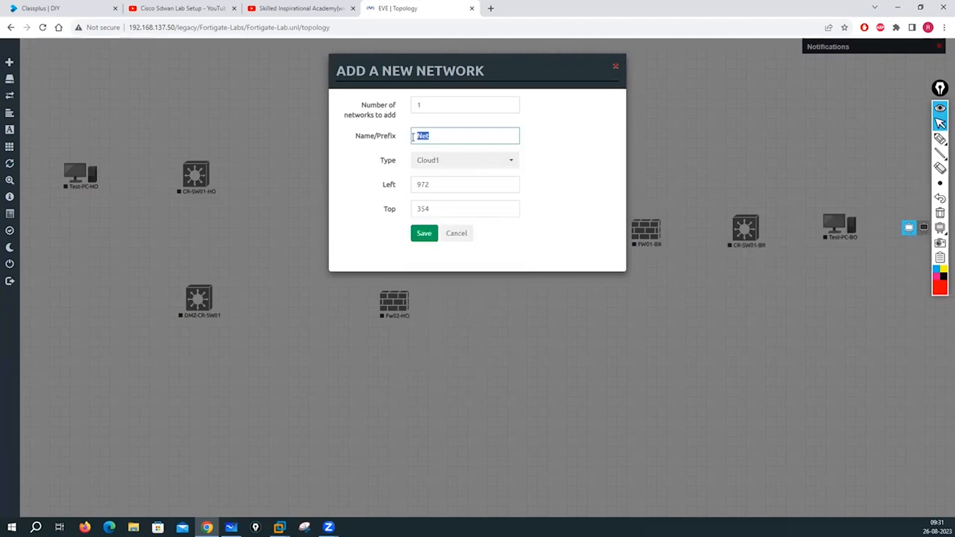
type("HO")
key("BackSpace")
key("BackSpace")
type("ome")
left_click_drag(467, 136, 406, 144)
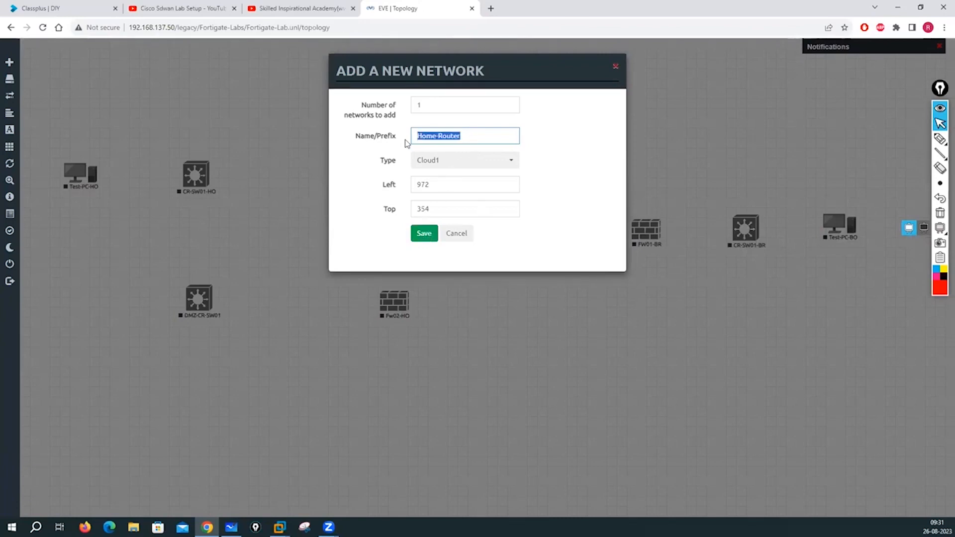
type("ISP01")
left_click(423, 233)
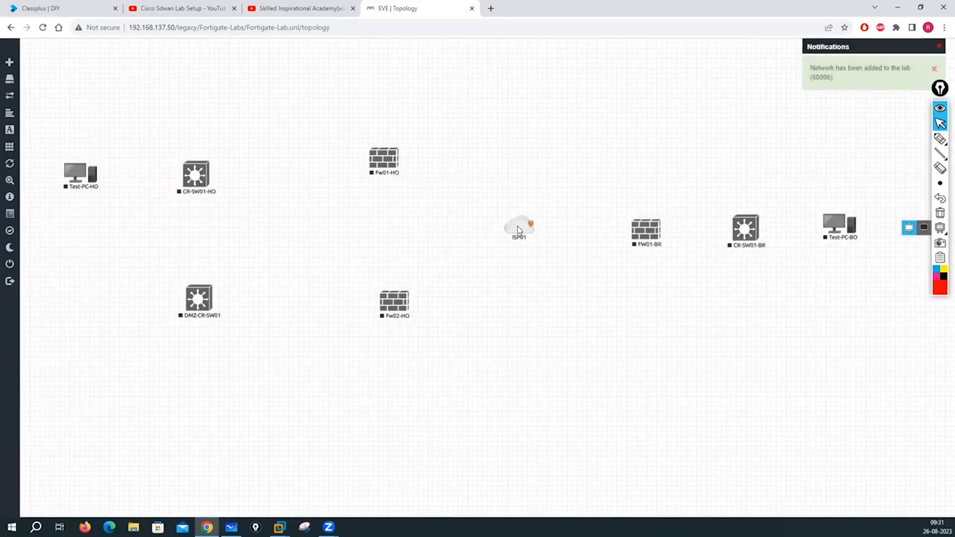
left_click_drag(518, 230, 508, 182)
Add a Management(Cloud0) network named ISP02 below ISP01.
right_click(517, 266)
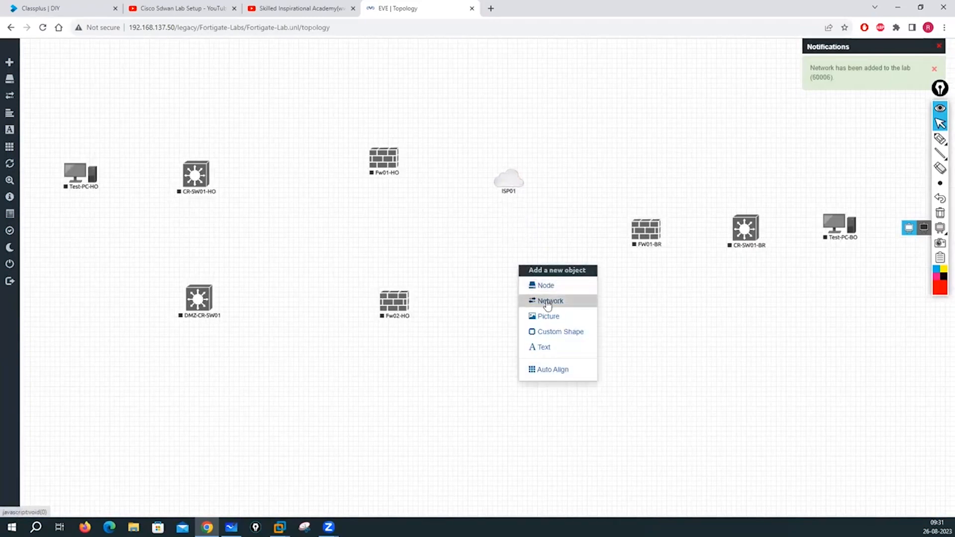
left_click(547, 301)
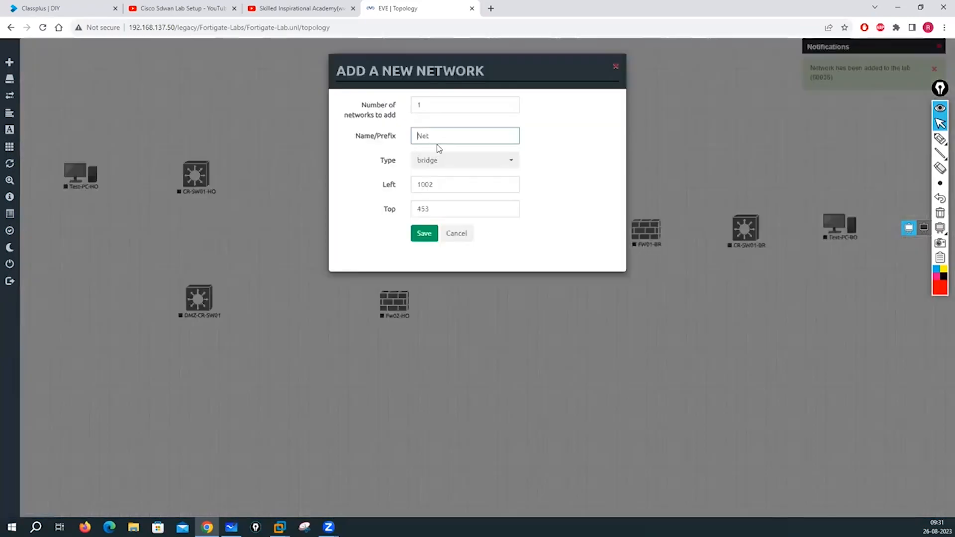
left_click(452, 161)
left_click(437, 214)
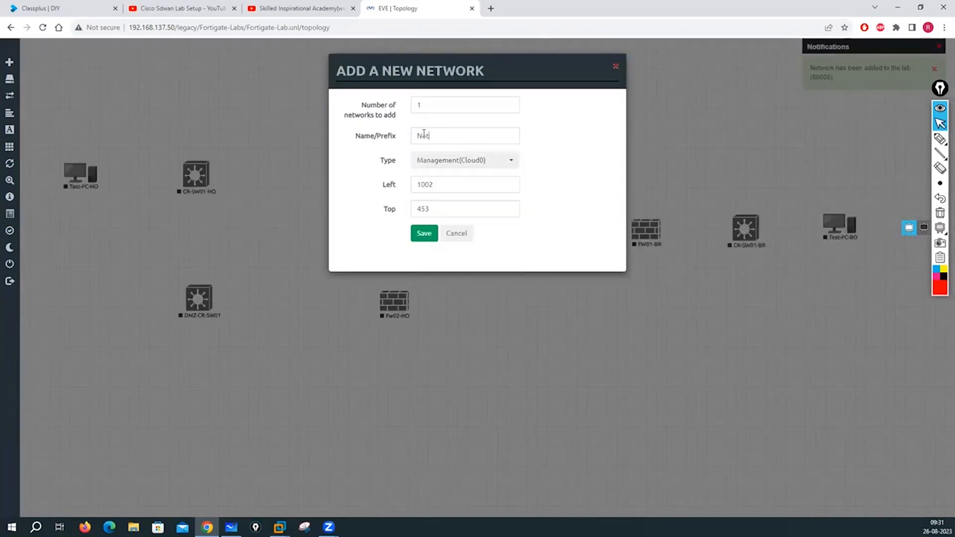
left_click(397, 134)
type("ISP02")
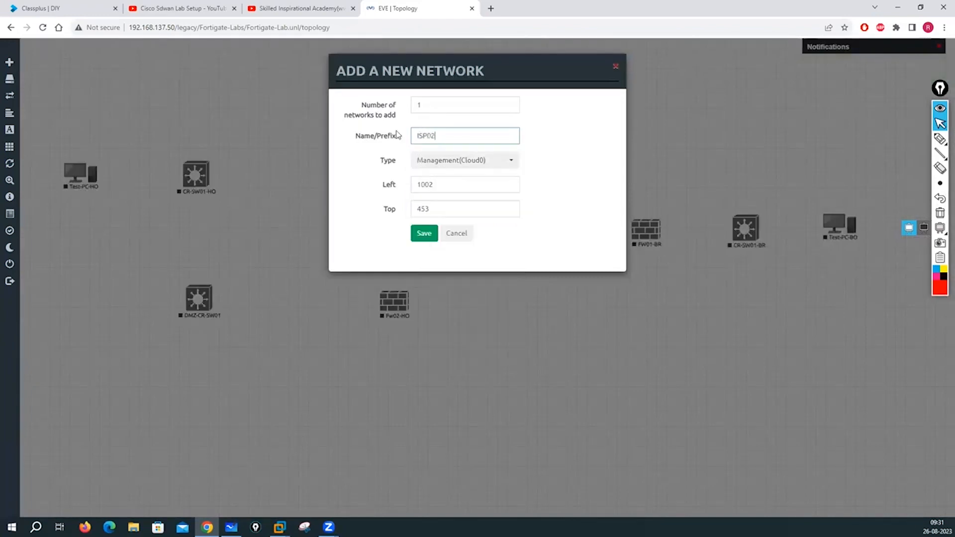
left_click(424, 234)
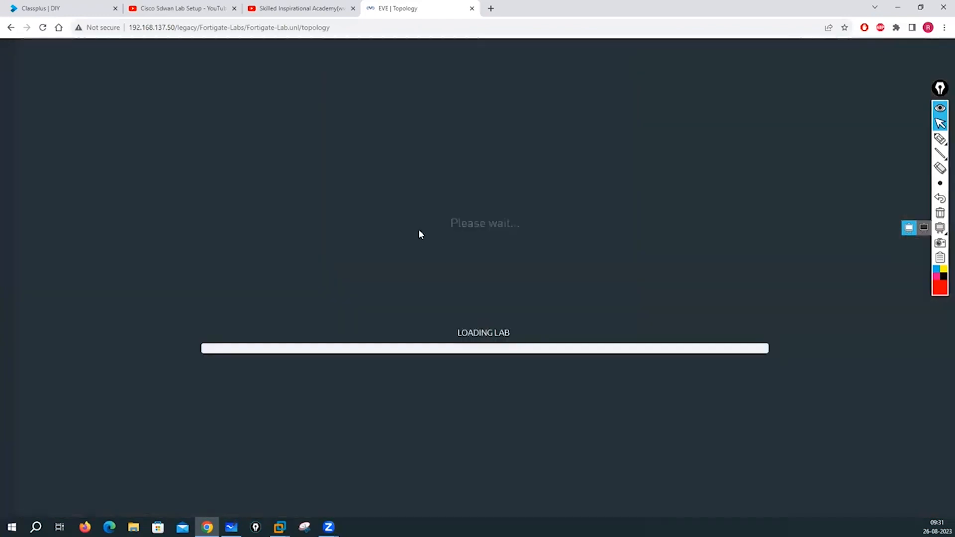
Arrange the clouds so ISP01 is level with Fw01-HO and ISP02 is level with Fw02-HO.
left_click_drag(528, 283, 511, 282)
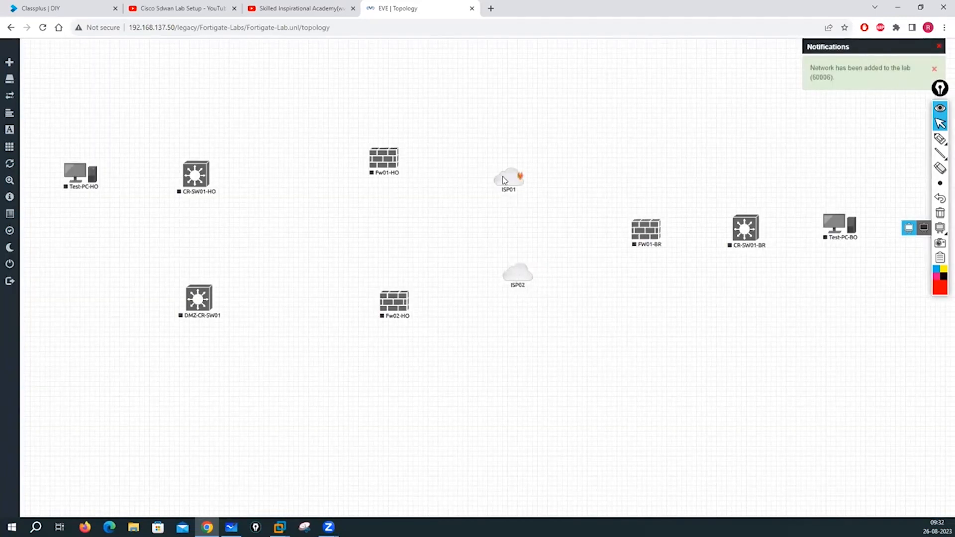
left_click_drag(503, 179, 508, 179)
left_click_drag(520, 279, 533, 302)
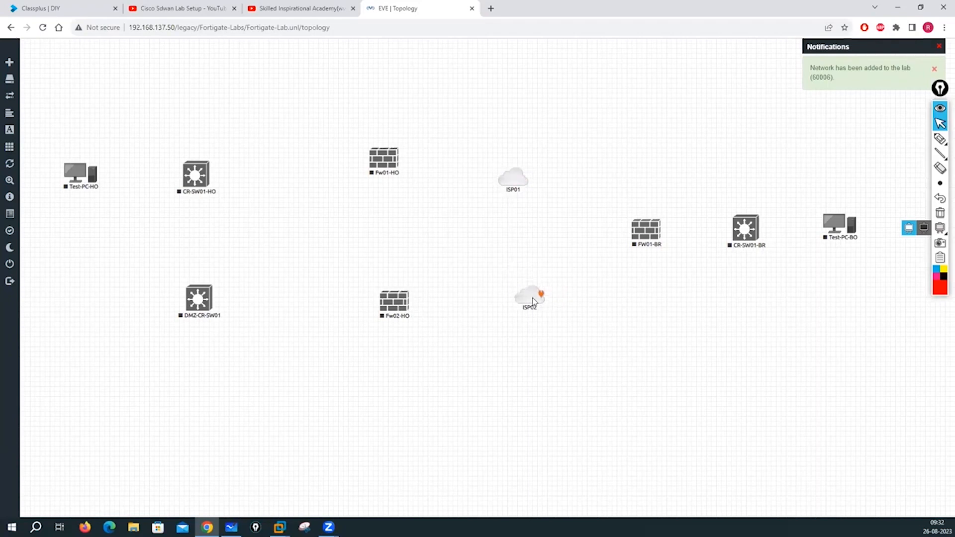
left_click_drag(512, 178, 517, 155)
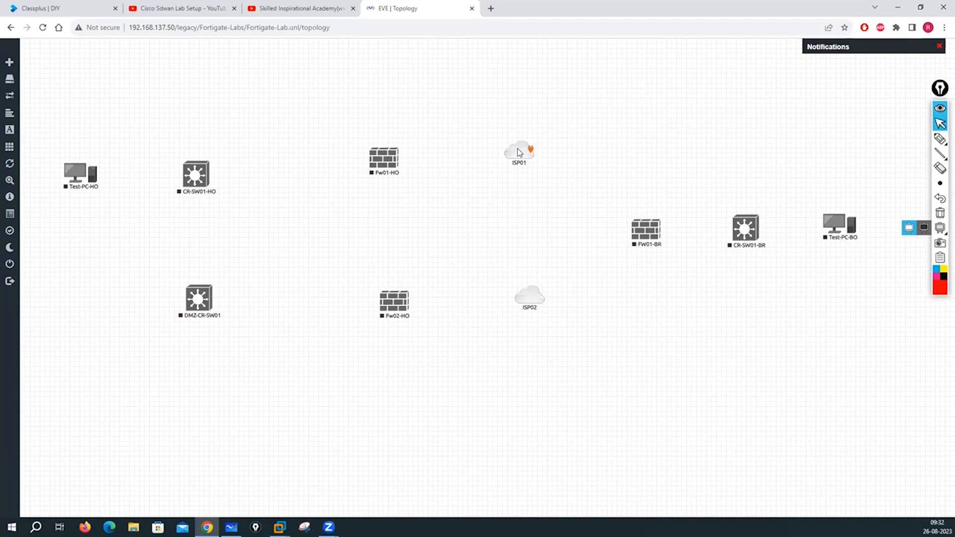
Set the Fw01-HO firewall to 8 Ethernet interfaces and 2048 MB of RAM and save the node.
right_click(383, 160)
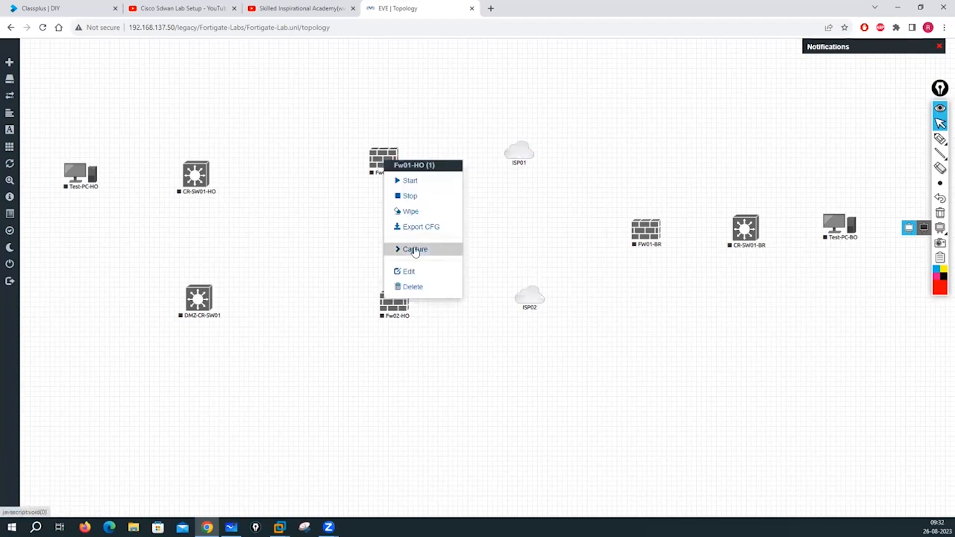
left_click(410, 271)
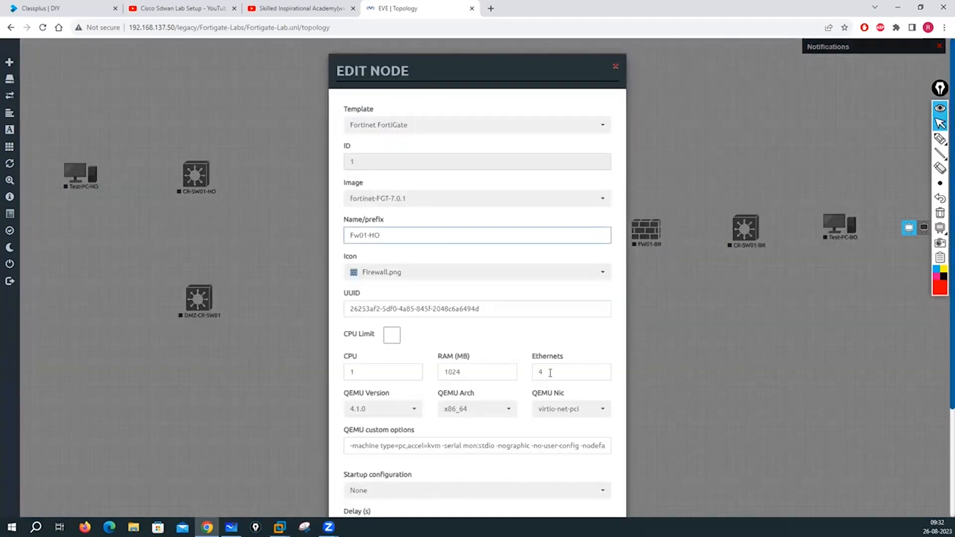
double_click(538, 372)
type("8")
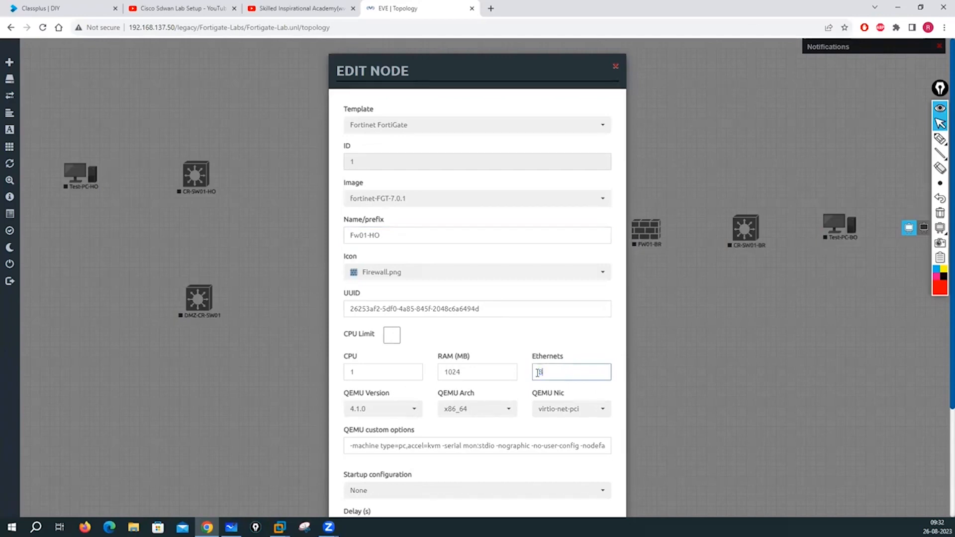
left_click(467, 366)
key("ctrl+a")
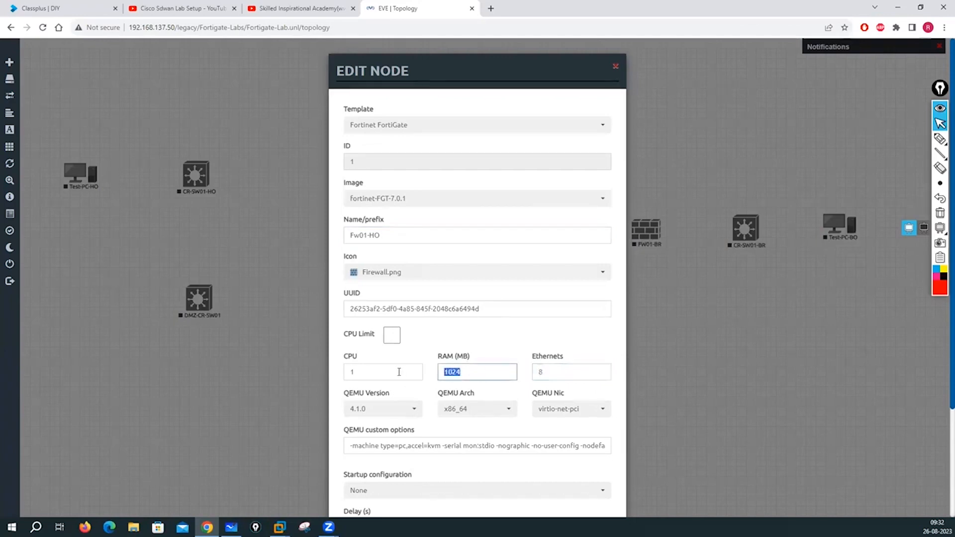
type("2048")
scroll(366, 421, "down", 3)
left_click(426, 486)
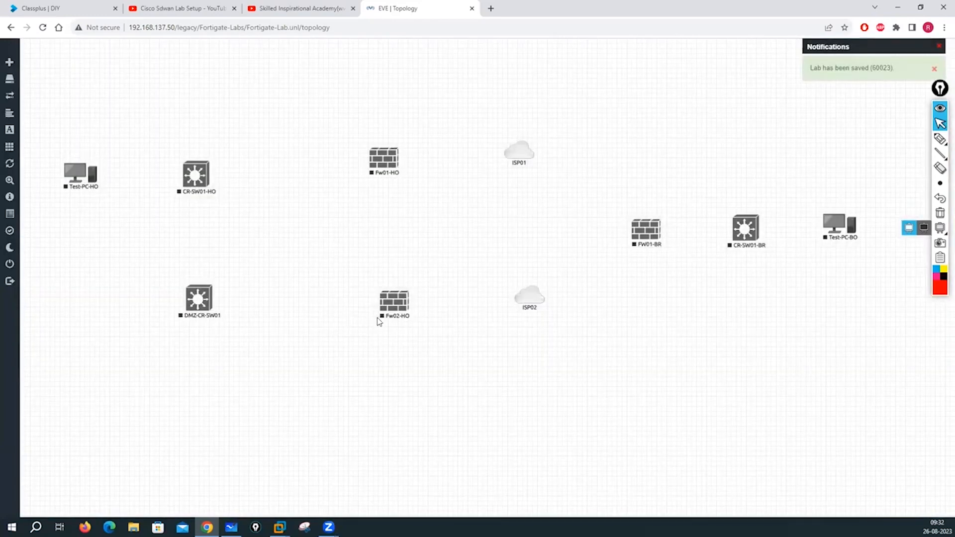
Give the Fw02-HO firewall 8 Ethernet interfaces and 2048 MB of RAM and save the node.
right_click(399, 315)
left_click(426, 423)
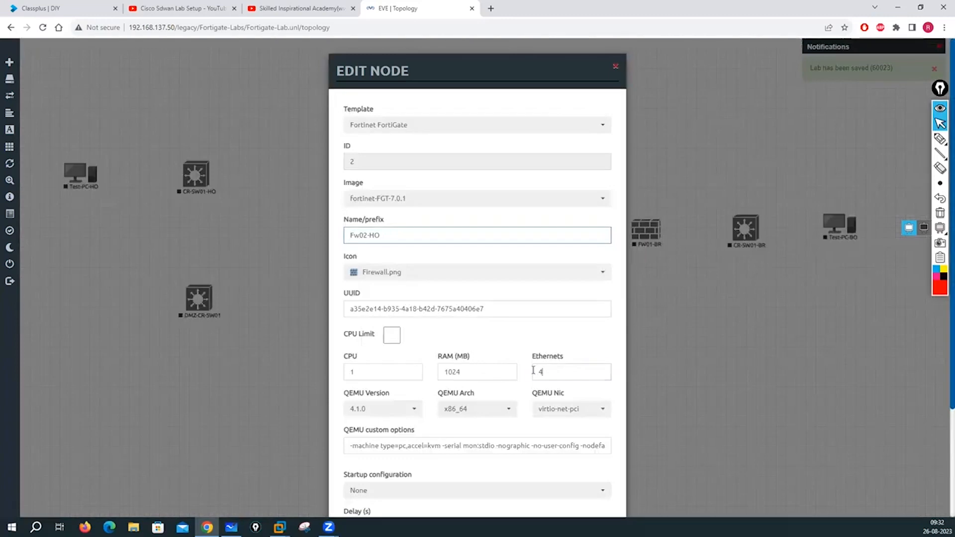
left_click_drag(552, 372, 530, 374)
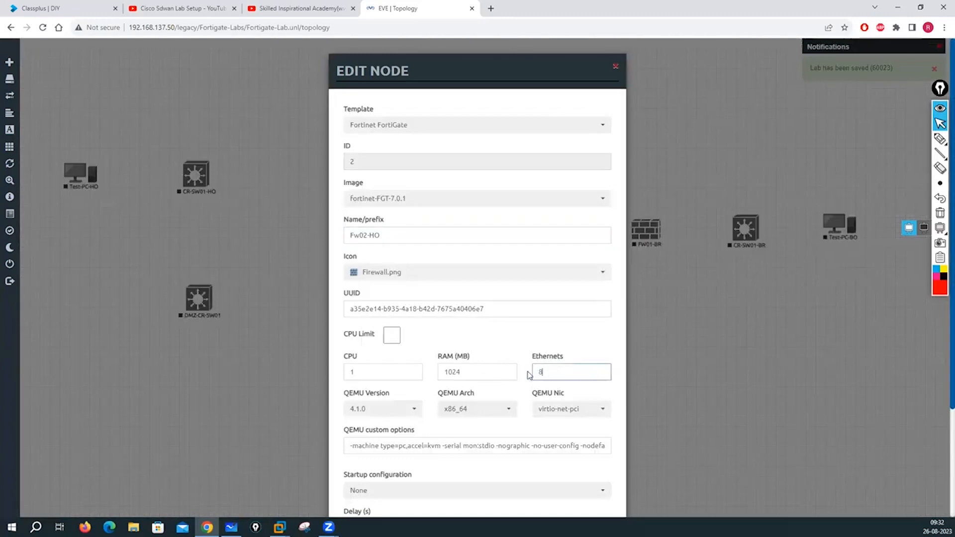
double_click(451, 374)
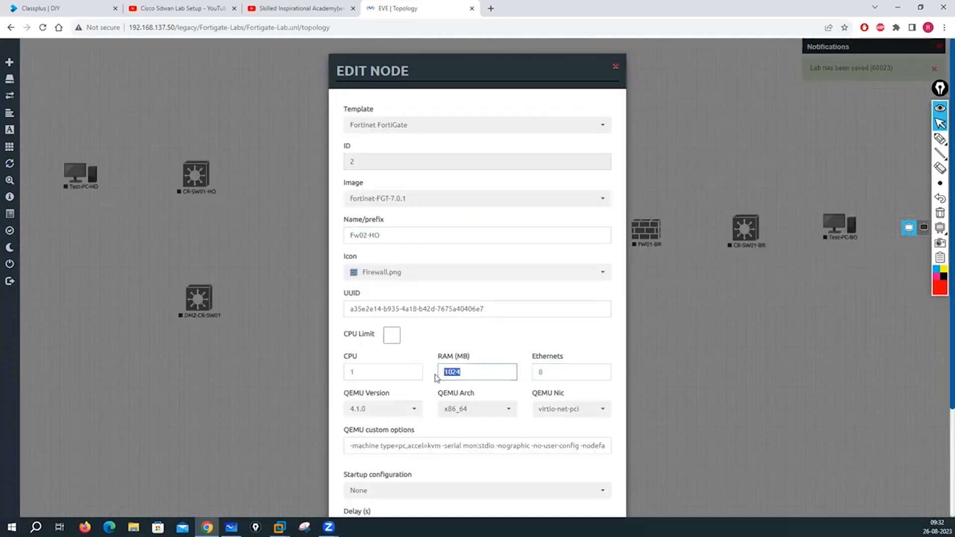
type("2048")
scroll(431, 423, "down", 3)
left_click(428, 486)
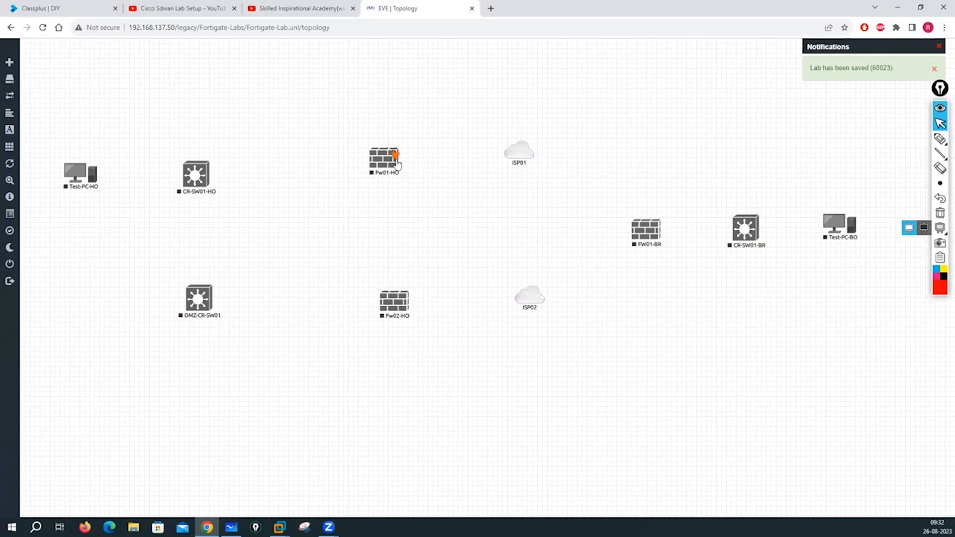
Connect Fw01-HO port1 to the ISP01 cloud and shift ISP01 slightly down in line with the firewall.
left_click_drag(392, 154, 517, 152)
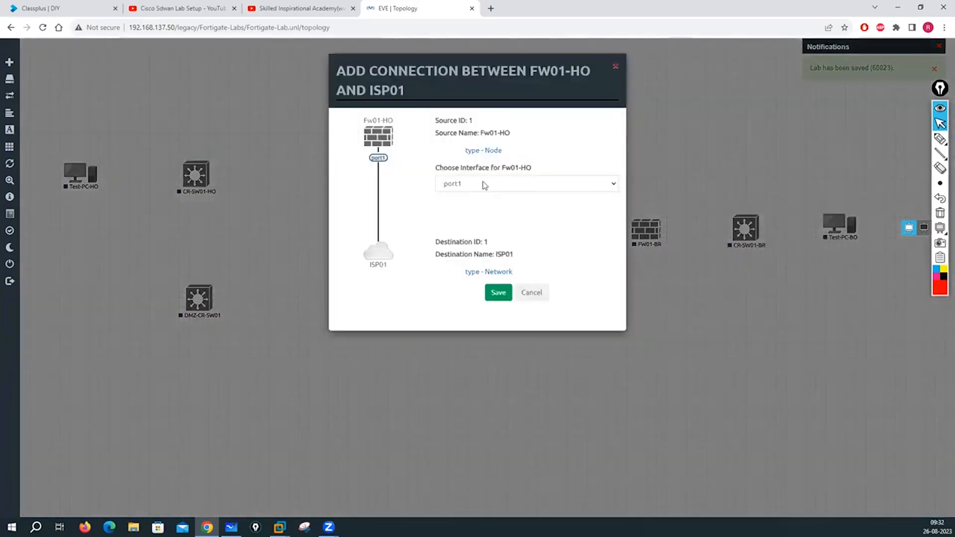
left_click(485, 186)
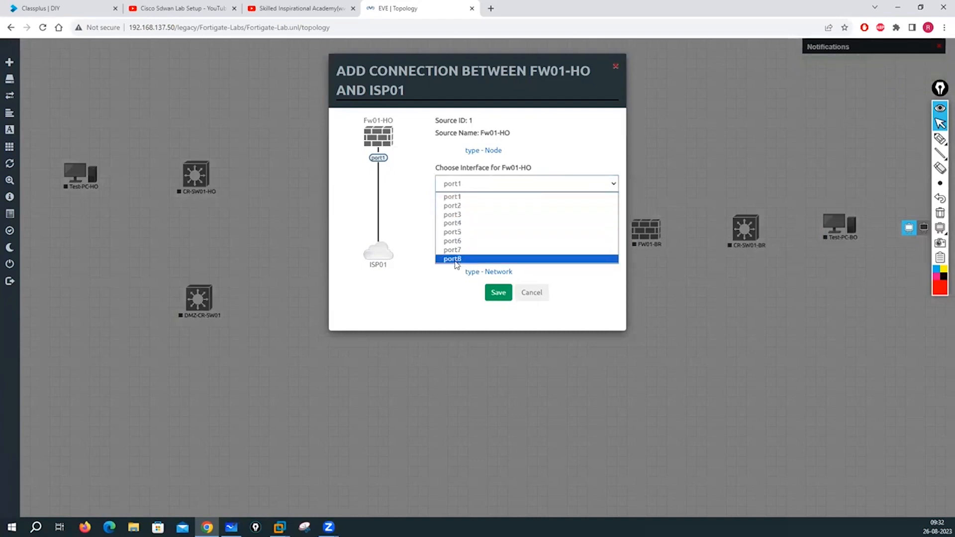
left_click(454, 198)
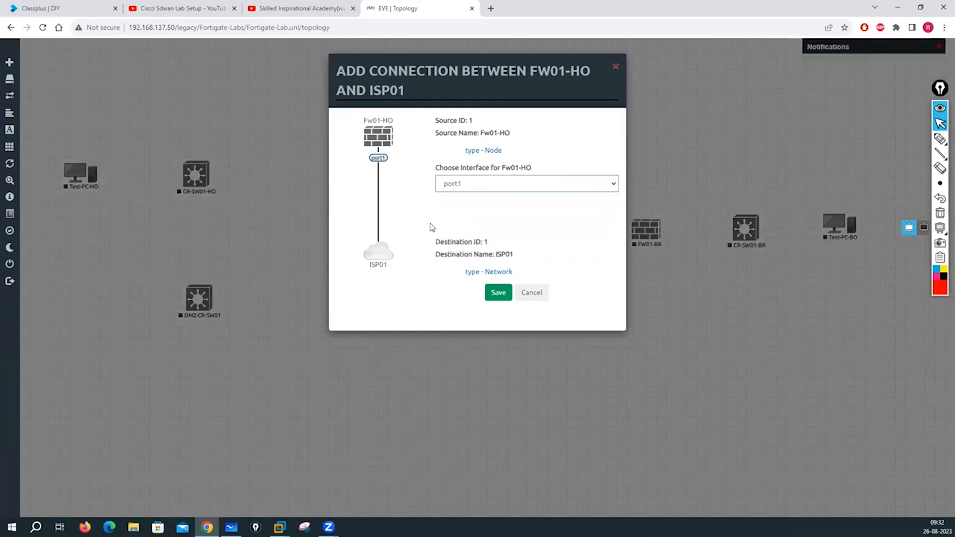
left_click(495, 293)
left_click_drag(529, 149, 530, 154)
left_click_drag(403, 306, 530, 300)
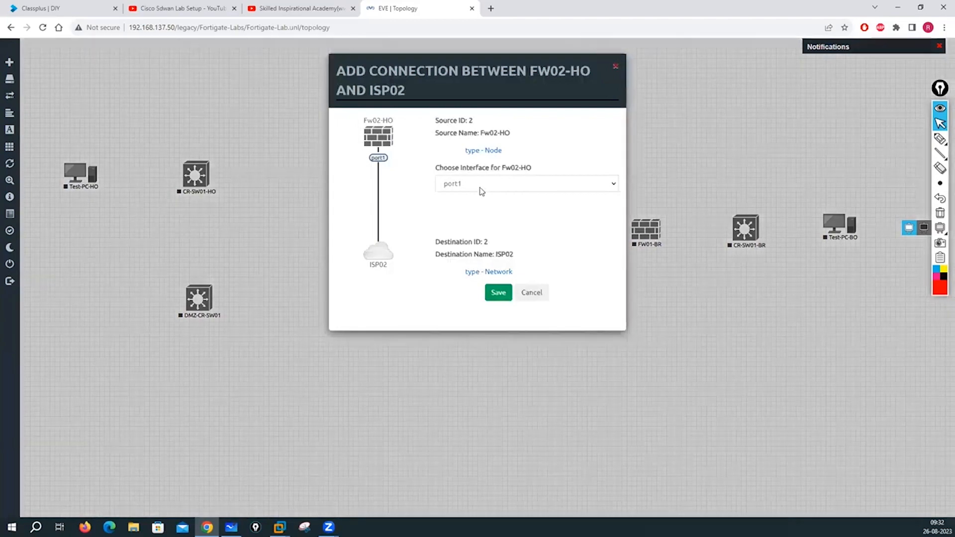
left_click(478, 187)
left_click(474, 199)
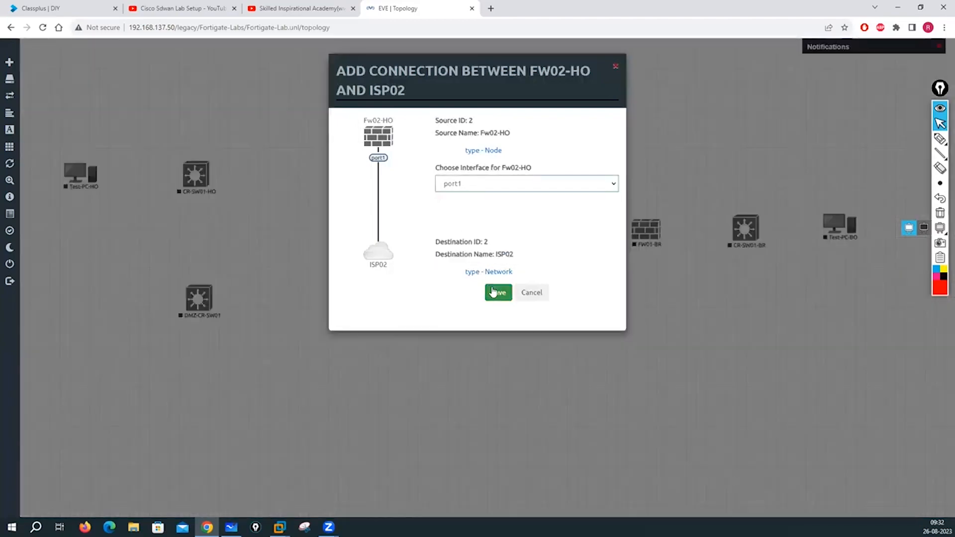
left_click(530, 292)
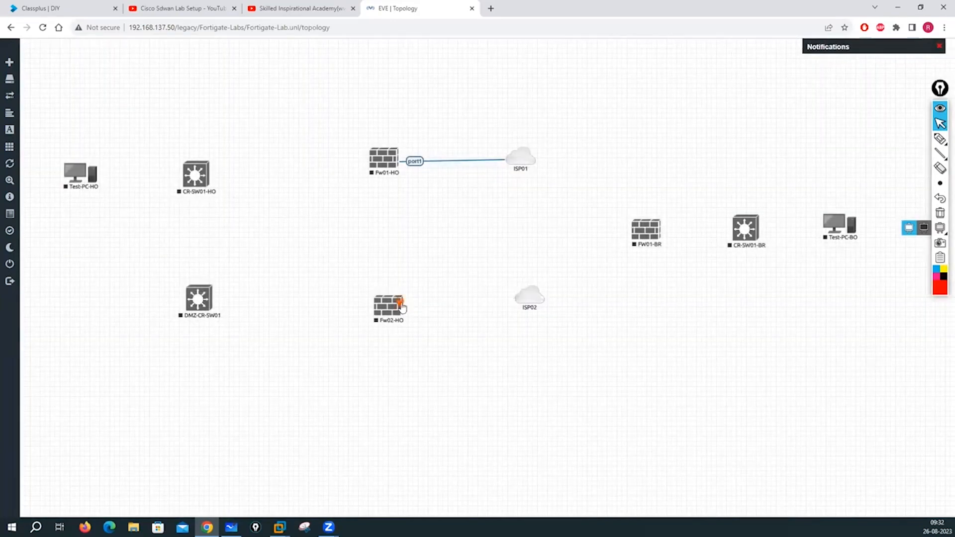
Connect Fw02-HO port1 to the ISP01 cloud and Fw01-HO port2 to the ISP02 cloud.
left_click_drag(401, 307, 521, 158)
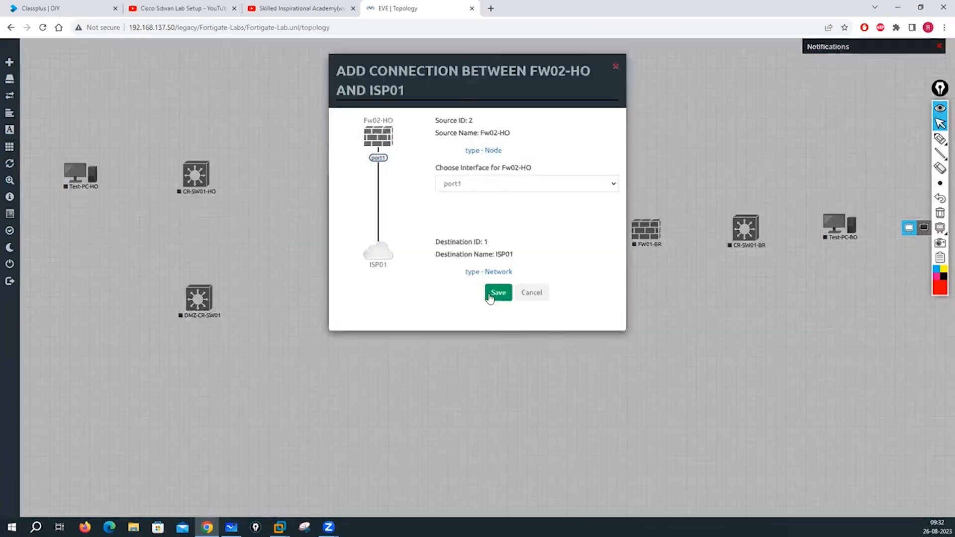
left_click(498, 293)
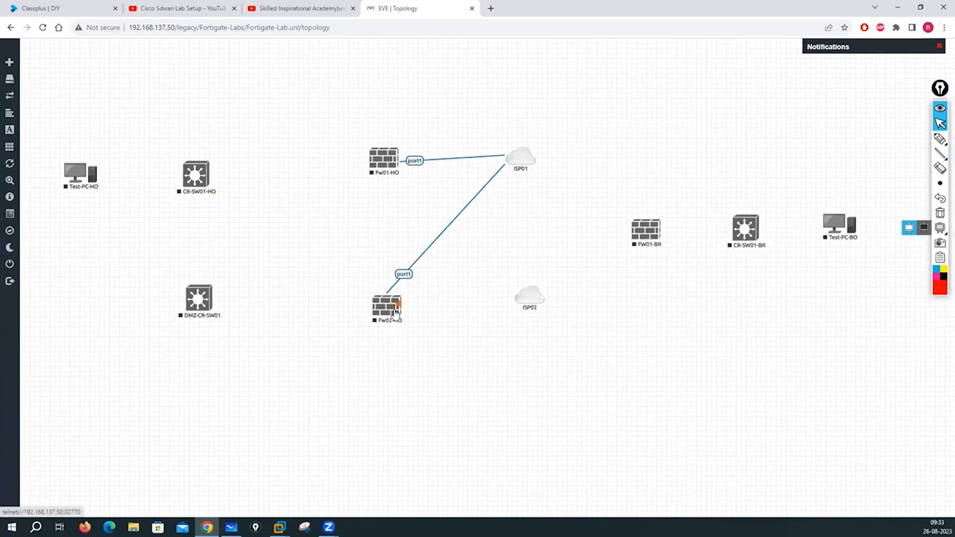
left_click_drag(396, 159, 532, 298)
left_click(500, 293)
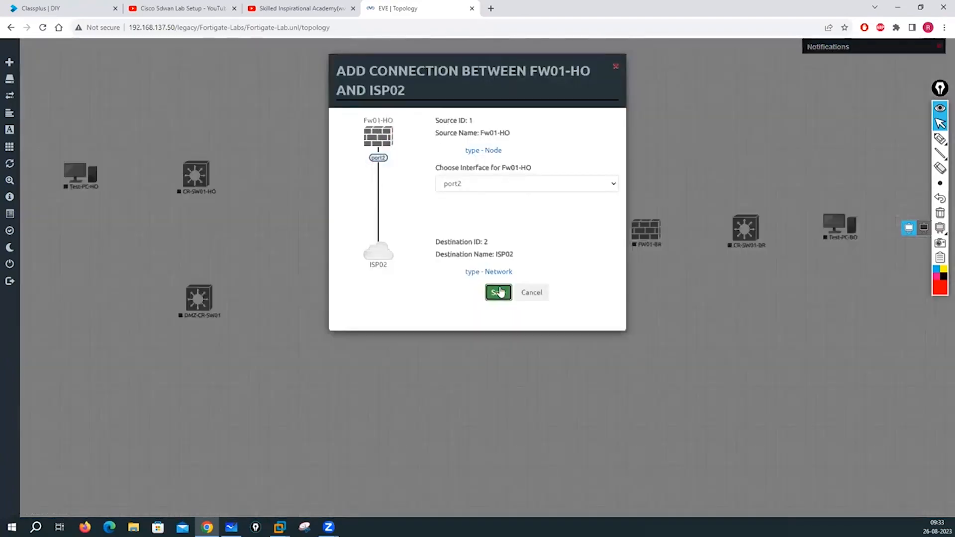
left_click_drag(400, 300, 520, 159)
left_click(504, 292)
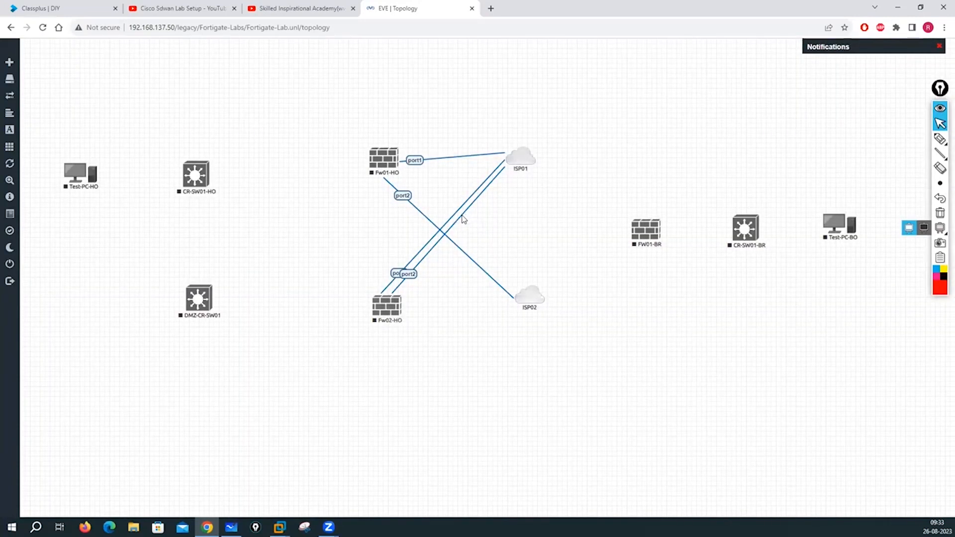
right_click(464, 217)
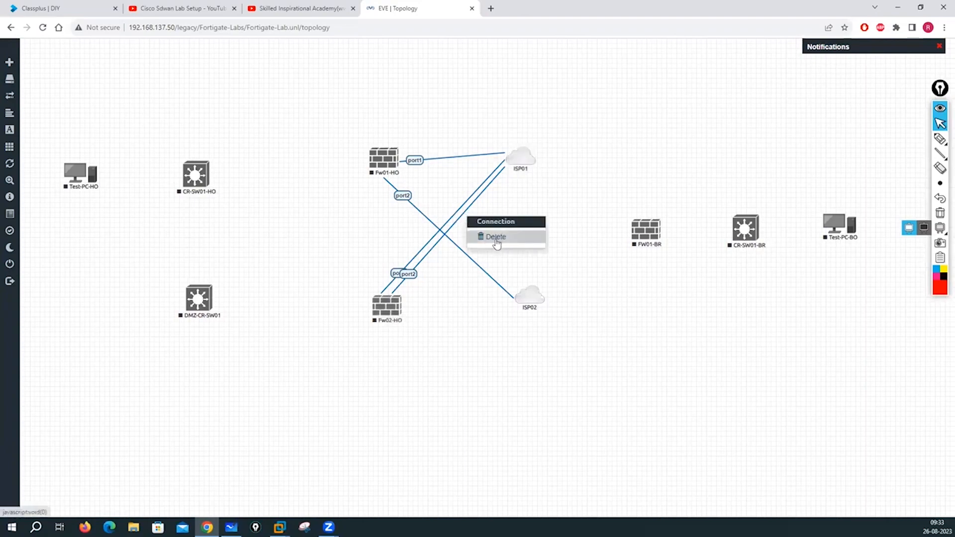
left_click(495, 237)
Connect Fw02-HO port2 to the ISP02 cloud and nudge the ISP02 and ISP01 clouds slightly upward.
left_click_drag(401, 304, 523, 297)
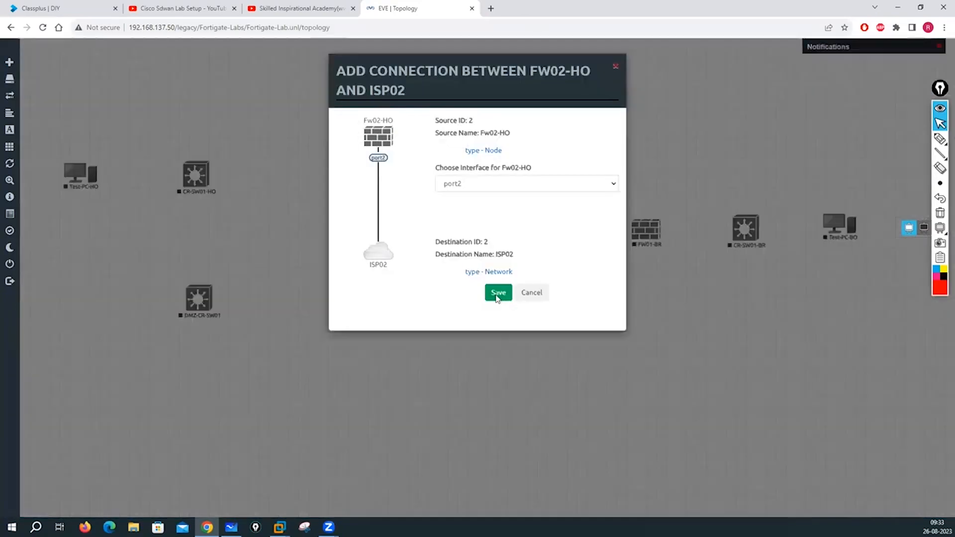
left_click(498, 292)
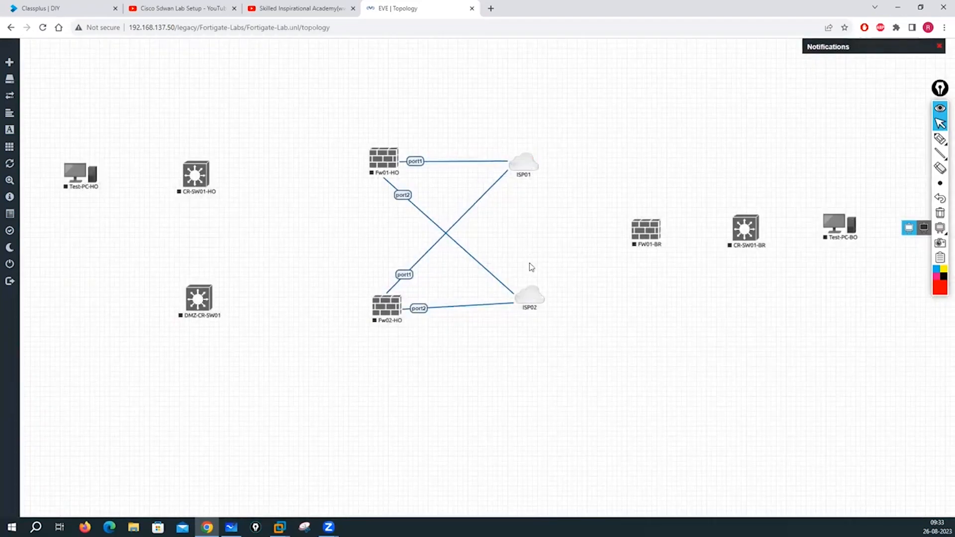
left_click_drag(531, 300, 530, 296)
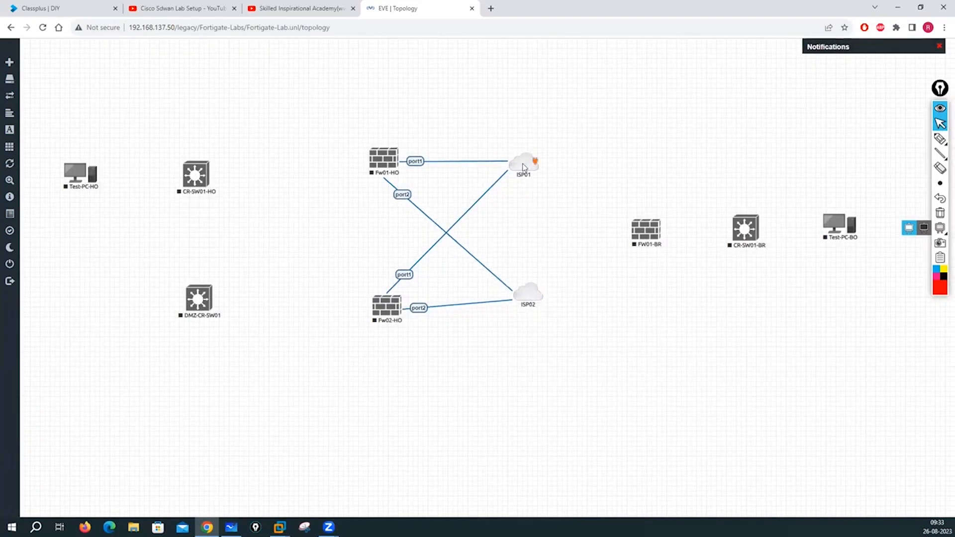
left_click_drag(523, 167, 523, 162)
Connect the ISP01 cloud to FW01-BR port1 and the ISP02 cloud to FW01-BR port2.
left_click_drag(637, 215, 644, 229)
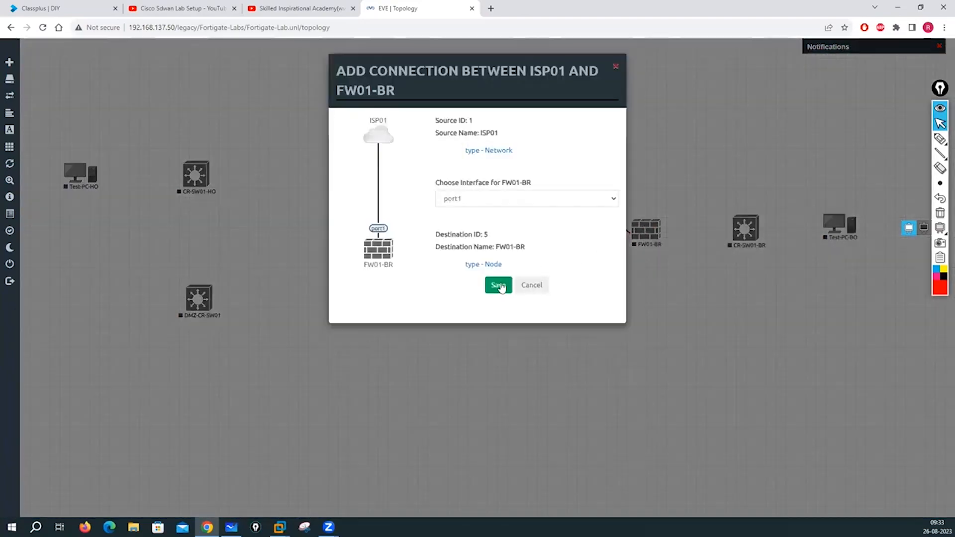
left_click(499, 285)
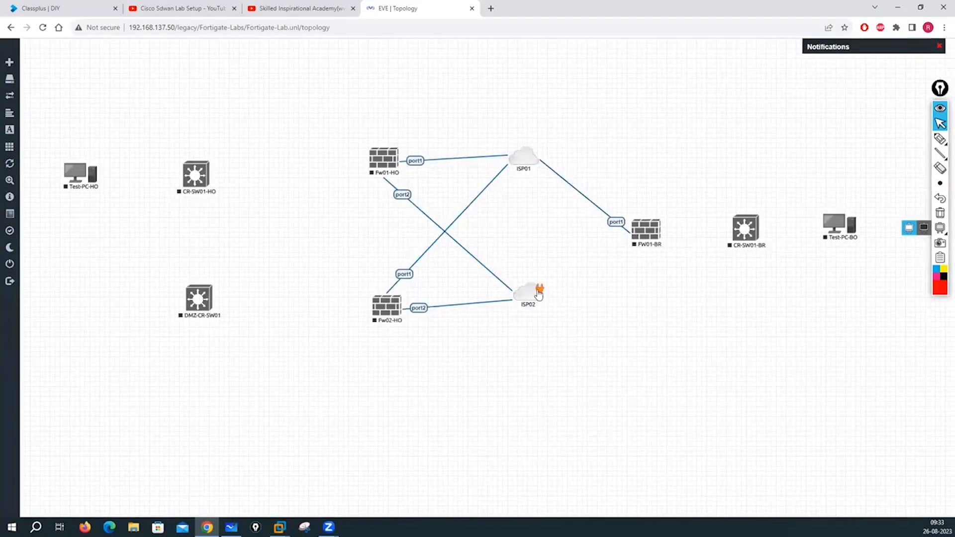
left_click_drag(538, 293, 647, 236)
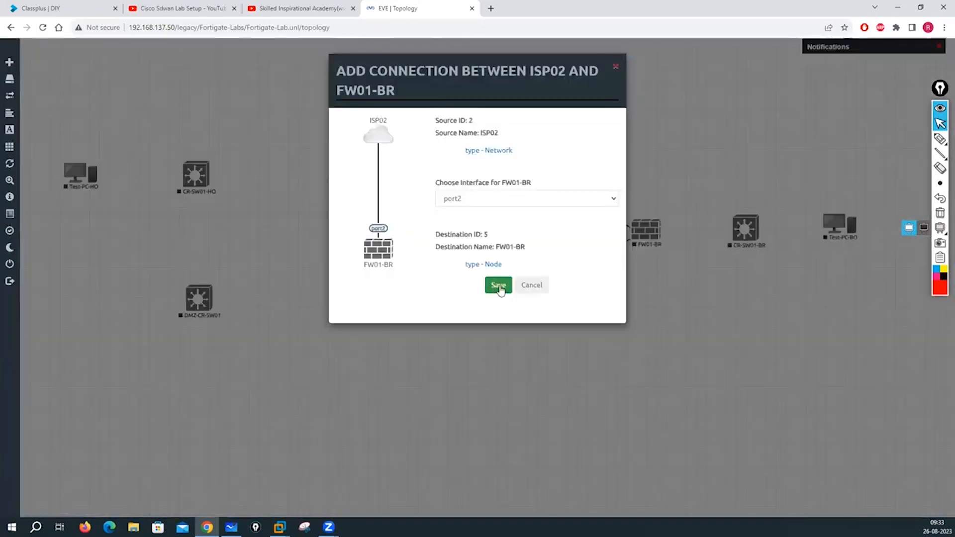
left_click(497, 284)
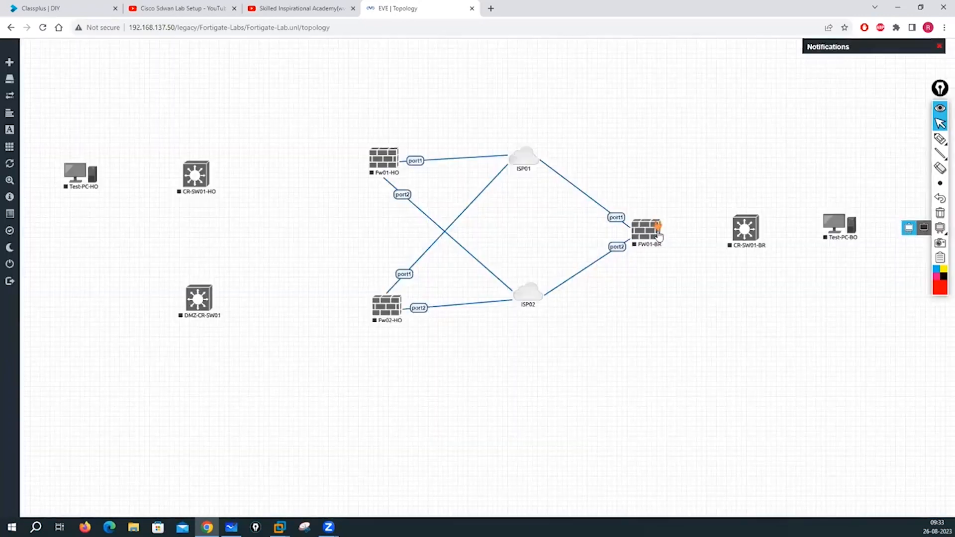
Connect FW01-BR port3 to CR-SW01-BR Gi0/0, and CR-SW01-BR Gi0/1 to Test-PC-BO e0.
left_click_drag(659, 235, 741, 230)
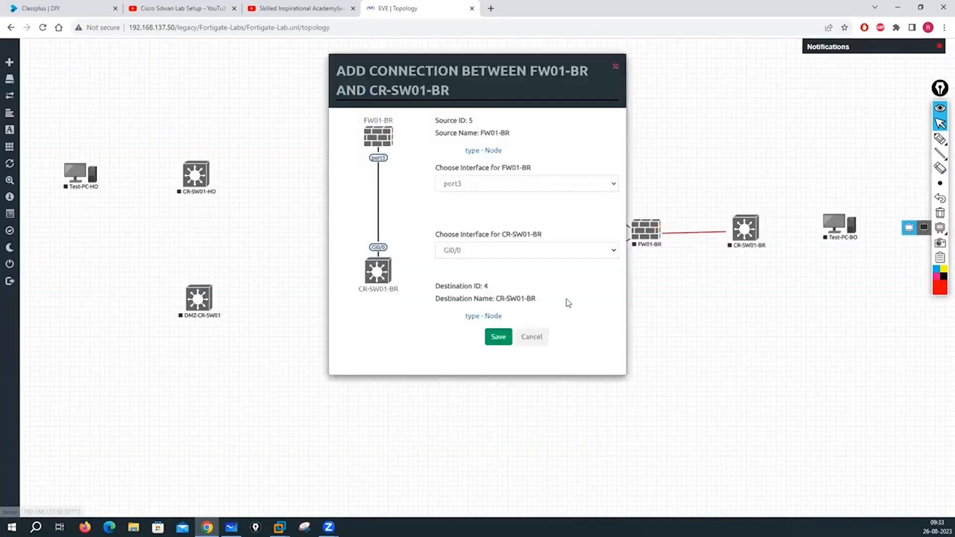
left_click(500, 340)
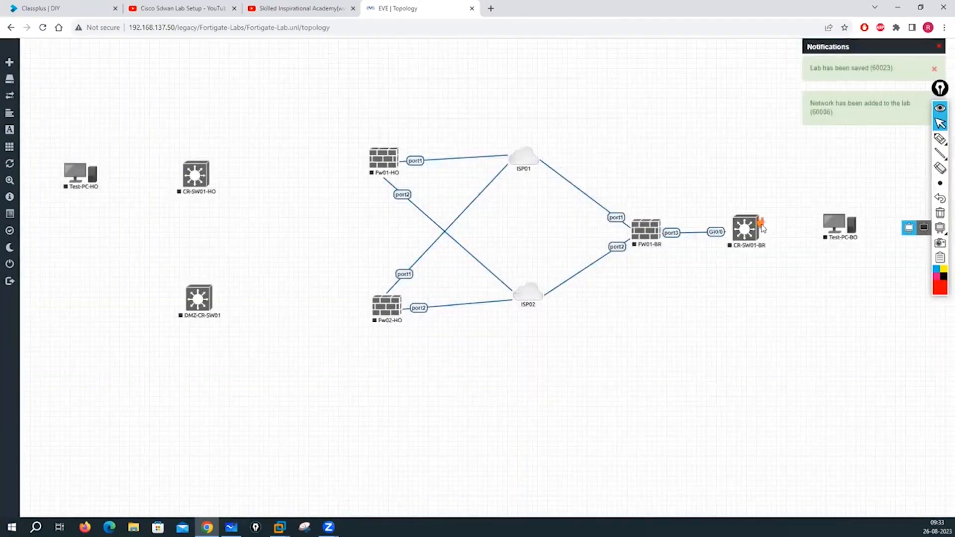
left_click_drag(761, 225, 832, 228)
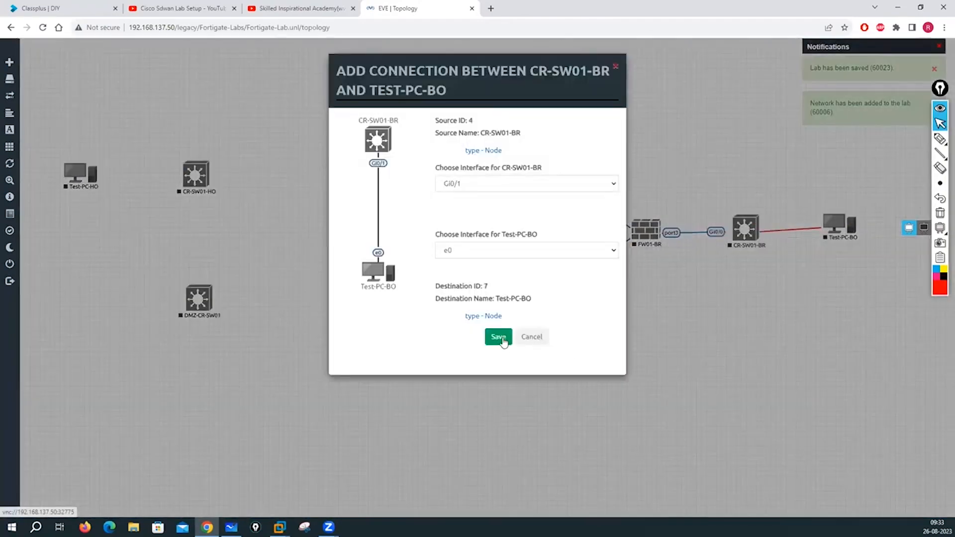
left_click(499, 337)
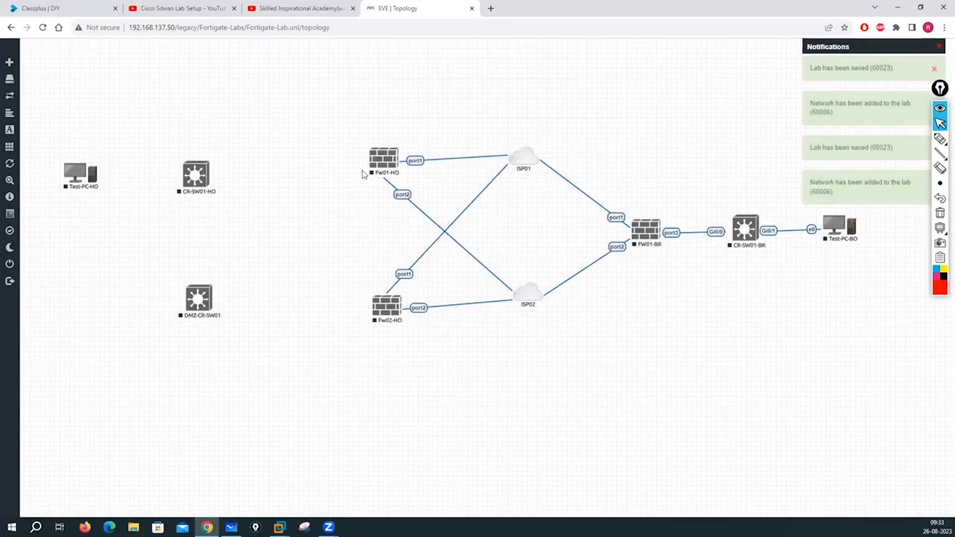
Connect Fw01-HO port3 to CR-SW01-HO Gi0/0 and Fw01-HO port4 to DMZ-CR-SW01 Gi0/0.
left_click_drag(392, 160, 203, 187)
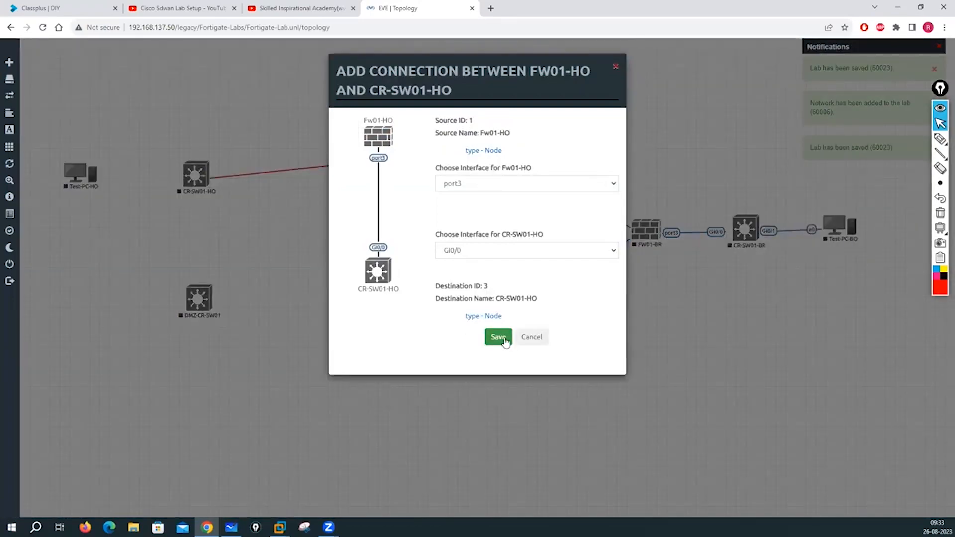
left_click(498, 337)
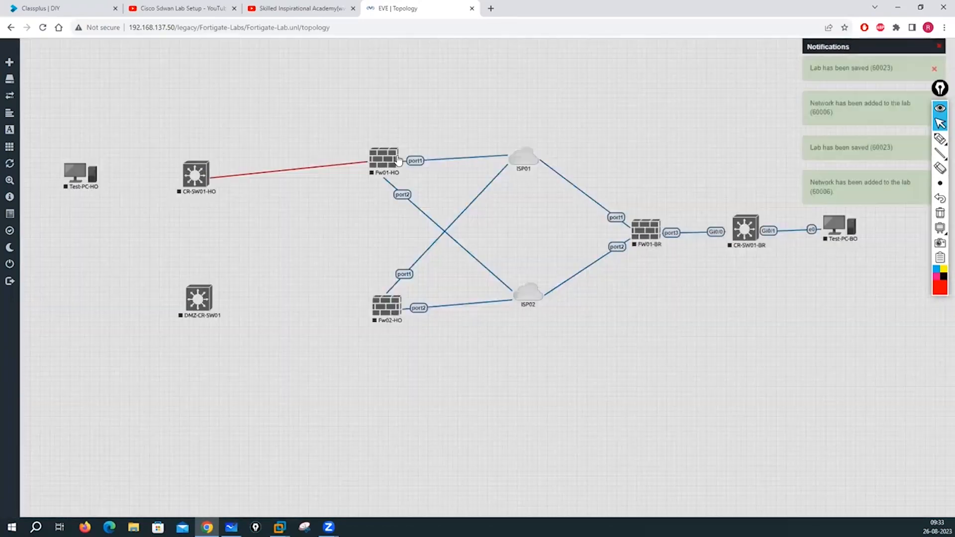
left_click_drag(391, 159, 195, 307)
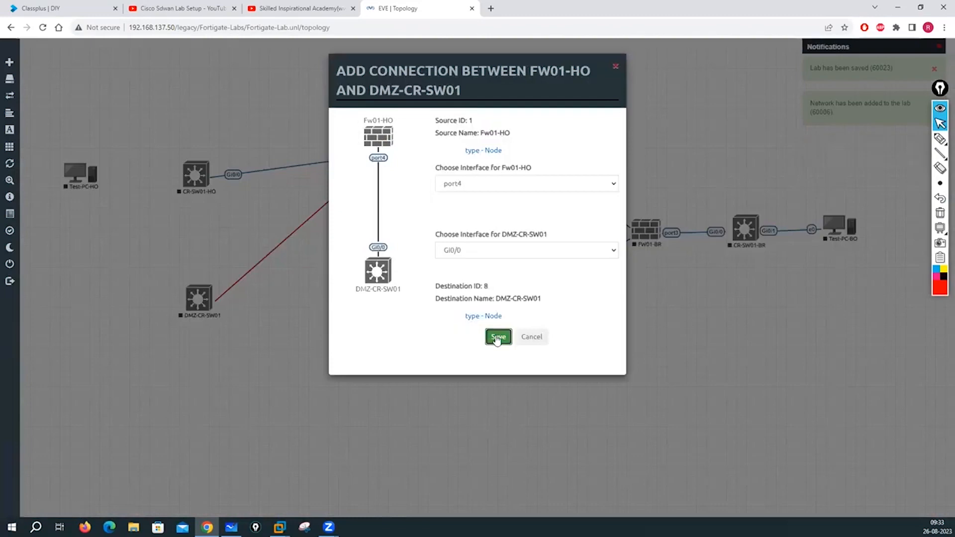
left_click(497, 337)
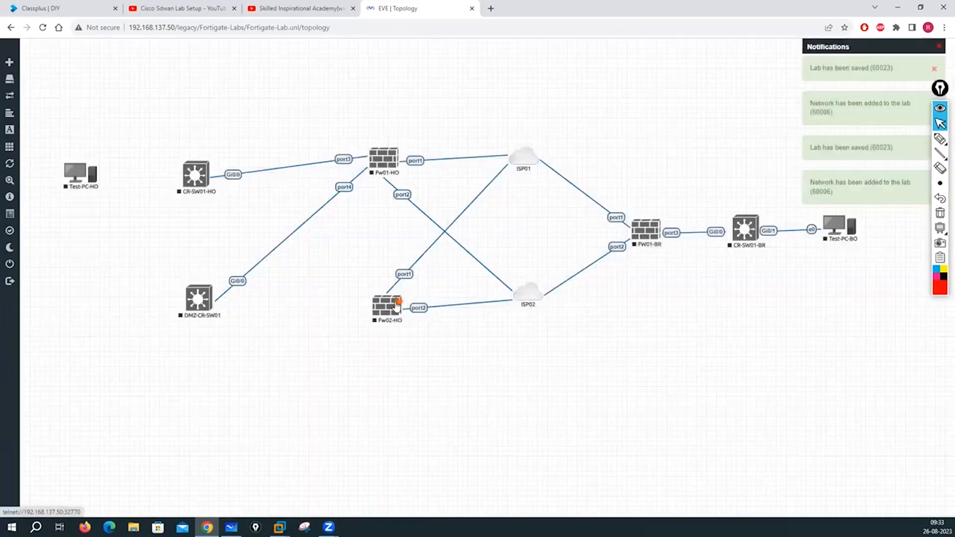
Connect Fw02-HO port3 to CR-SW01-HO Gi0/1 and Fw02-HO port4 to DMZ-CR-SW01 Gi0/1.
left_click_drag(388, 301, 196, 175)
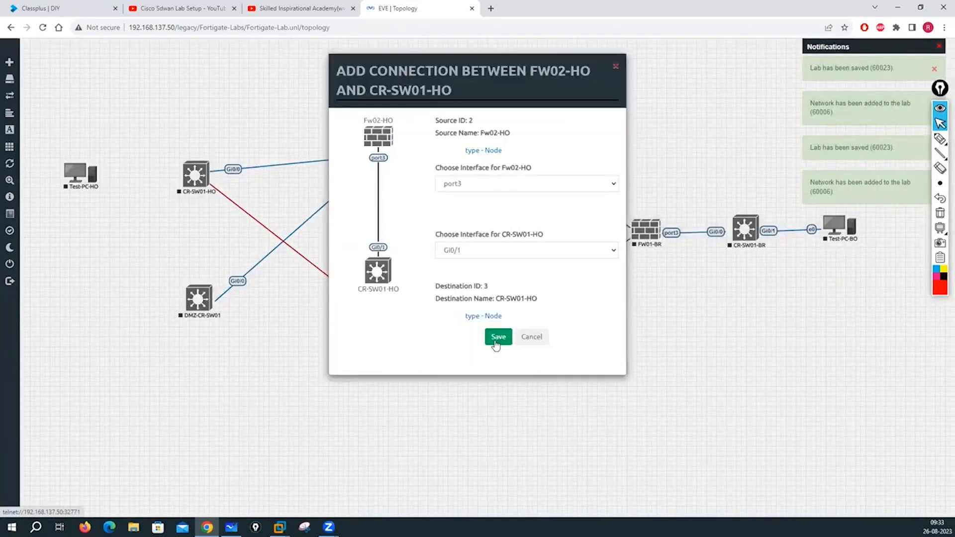
left_click(495, 338)
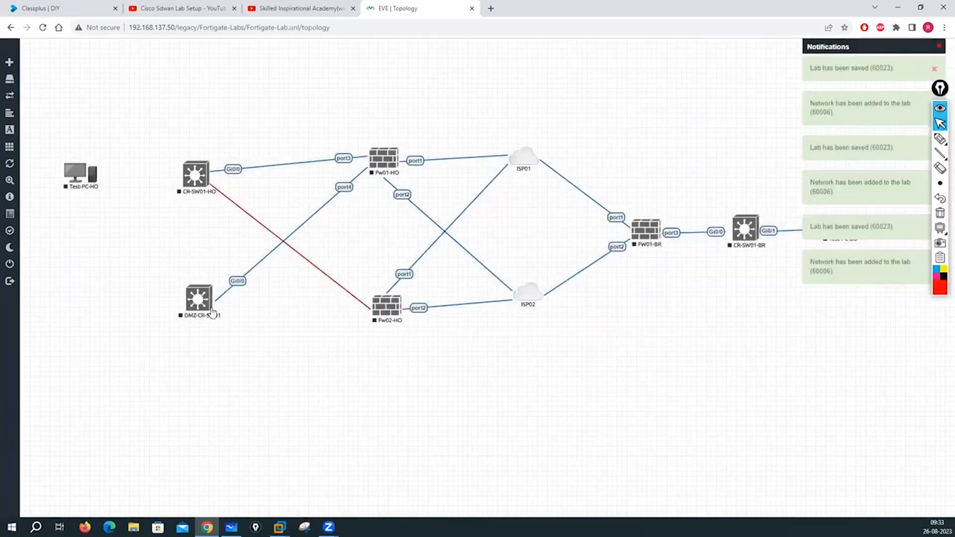
left_click_drag(370, 307, 212, 312)
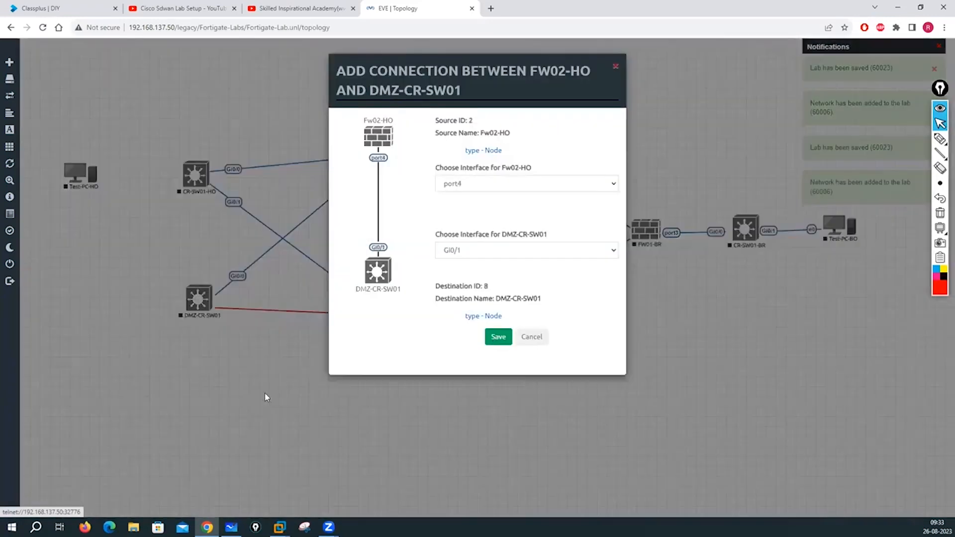
left_click(496, 336)
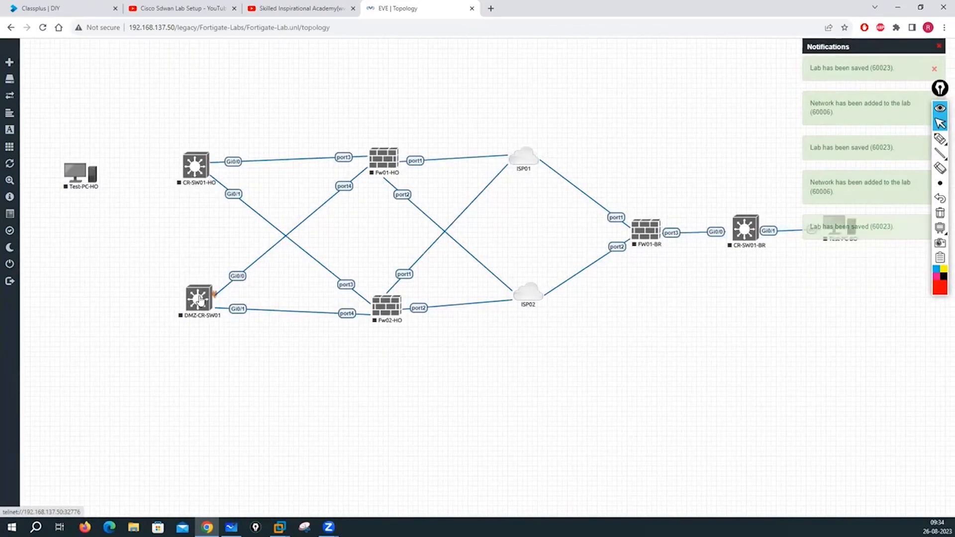
Nudge DMZ-CR-SW01 slightly downward and connect Test-PC-HO e0 to CR-SW01-HO Gi0/2.
left_click_drag(198, 299, 199, 307)
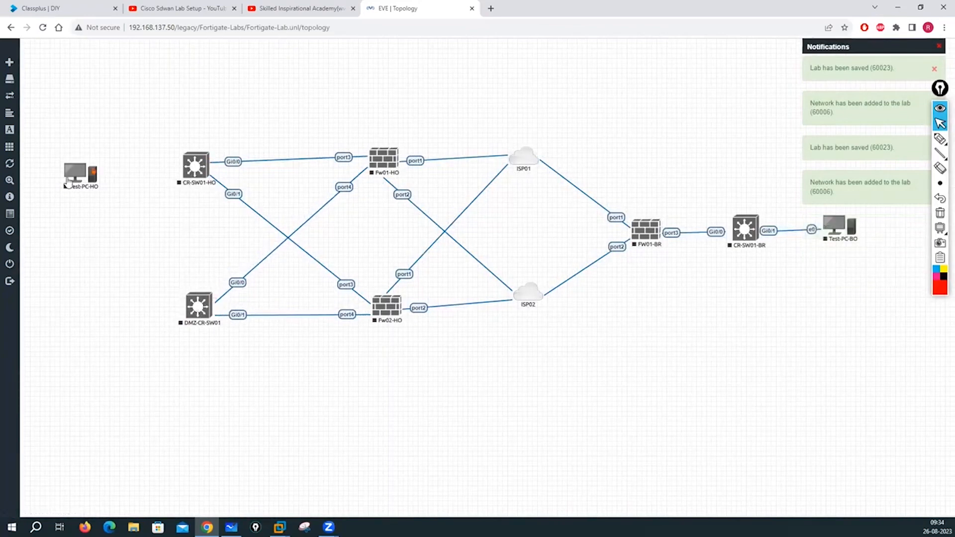
left_click_drag(69, 176, 194, 177)
left_click(498, 337)
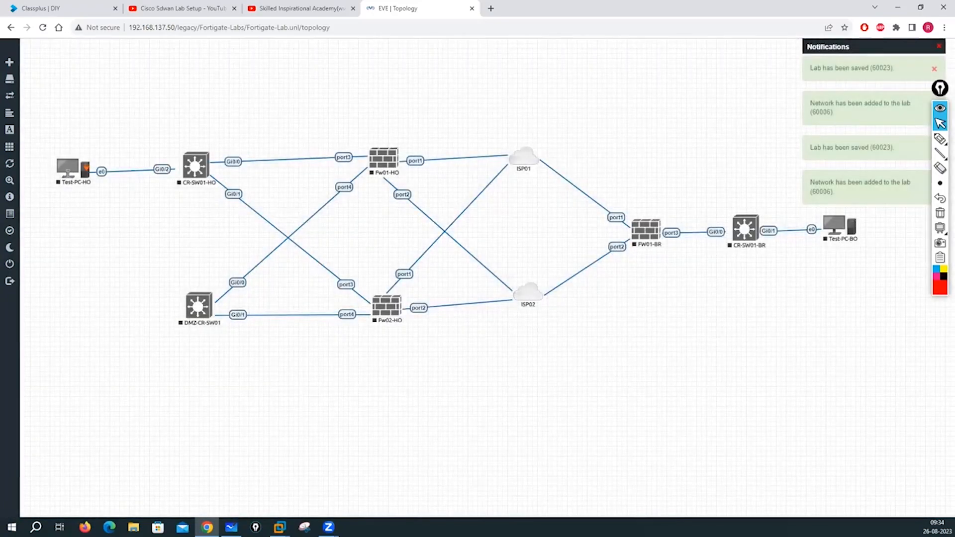
Add three Linux nodes beside DMZ-CR-SW01, using the linux-tinycore11 image and 1024 MB of RAM.
right_click(88, 294)
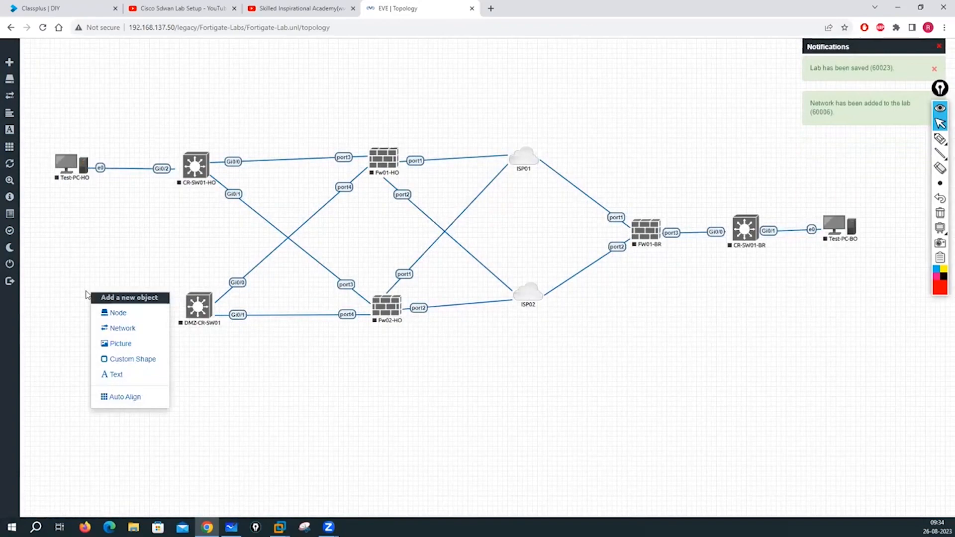
left_click(116, 314)
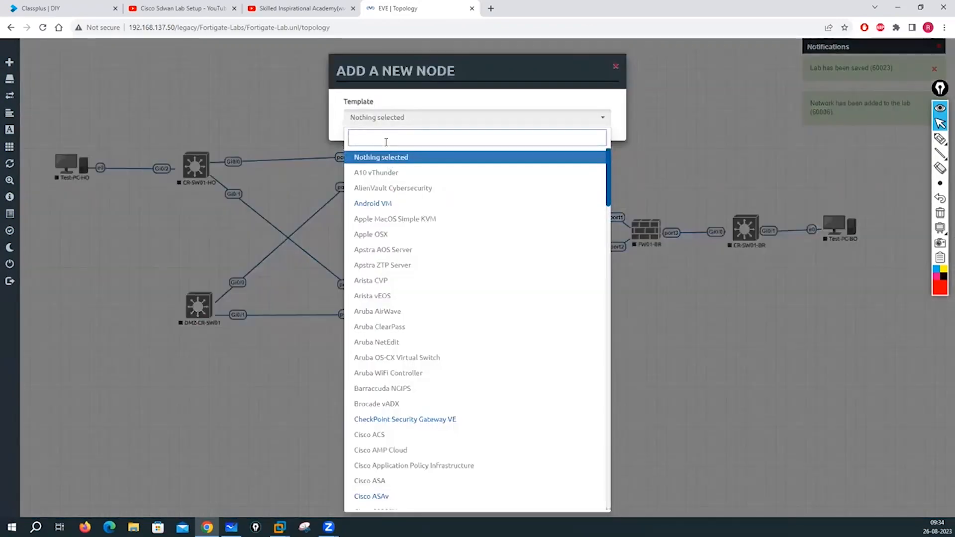
type("lin")
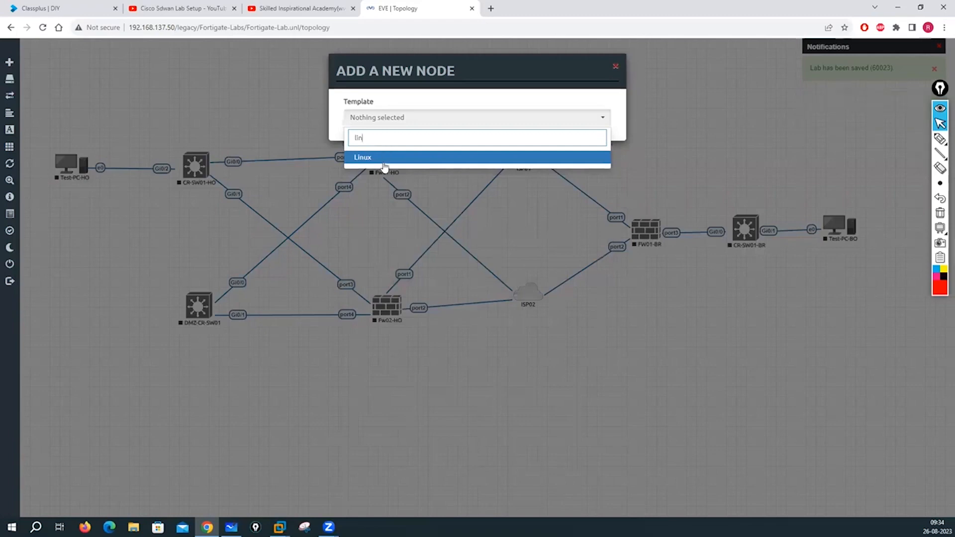
left_click(384, 156)
left_click(512, 166)
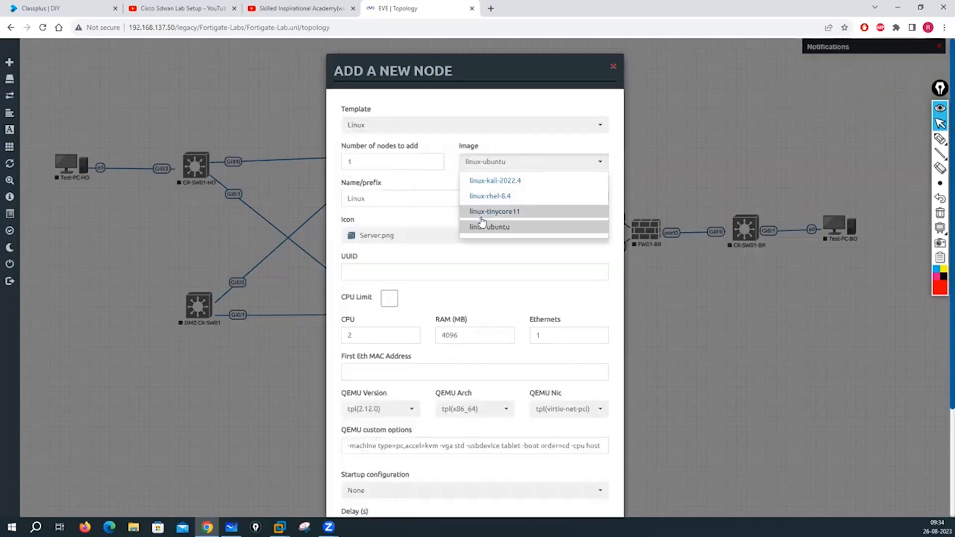
left_click(498, 211)
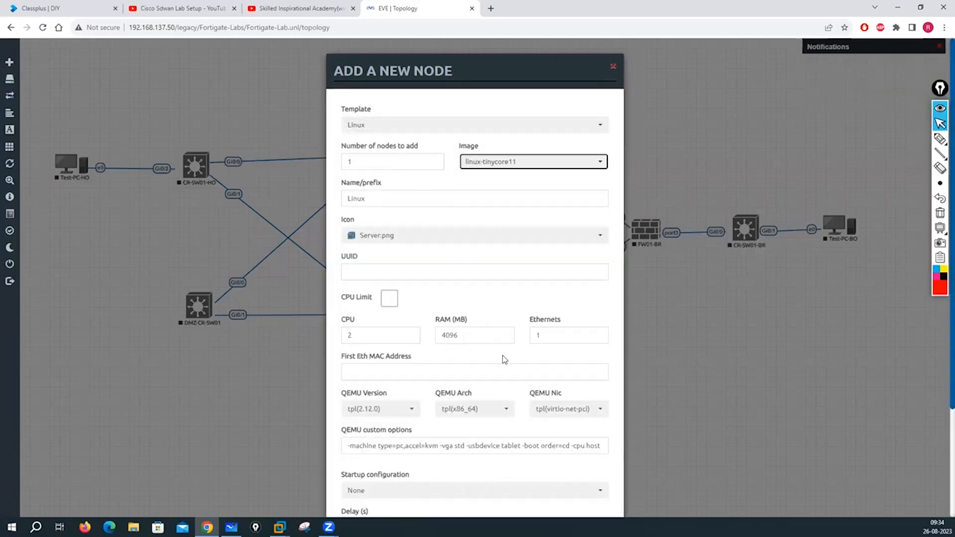
left_click(553, 335)
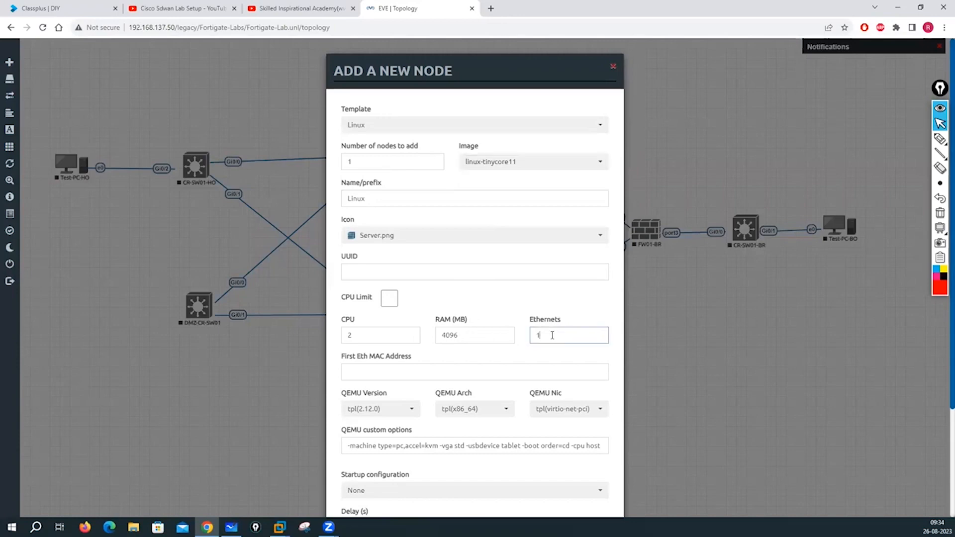
double_click(469, 335)
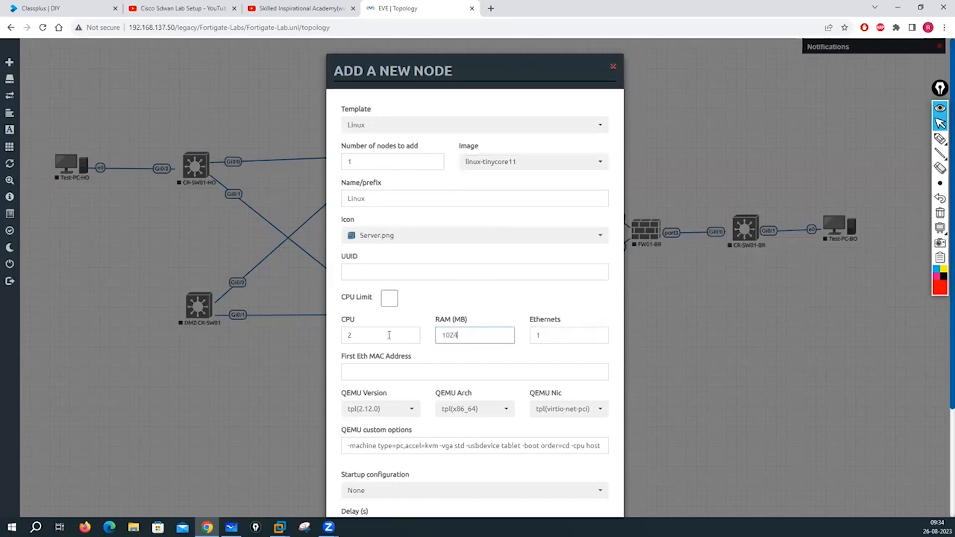
left_click(357, 158)
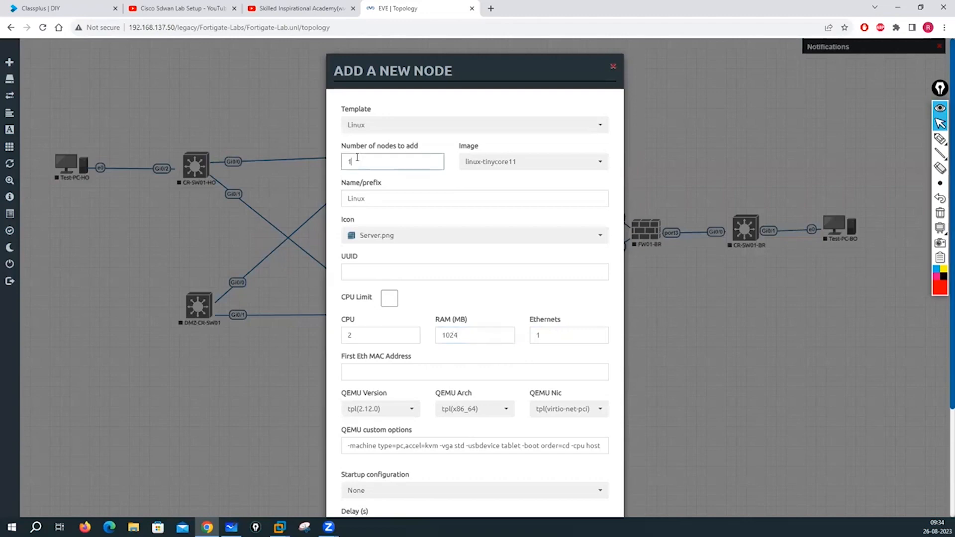
scroll(425, 314, "down", 3)
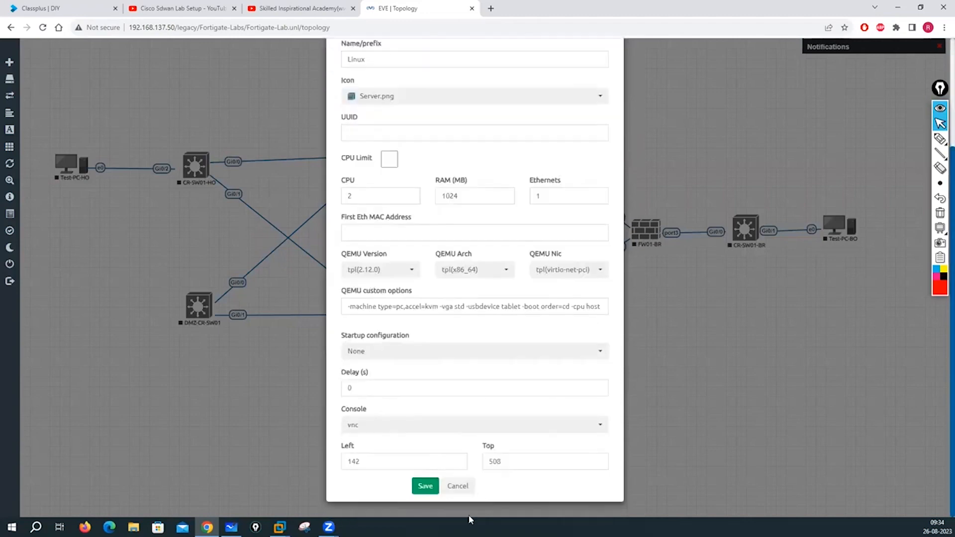
left_click(425, 486)
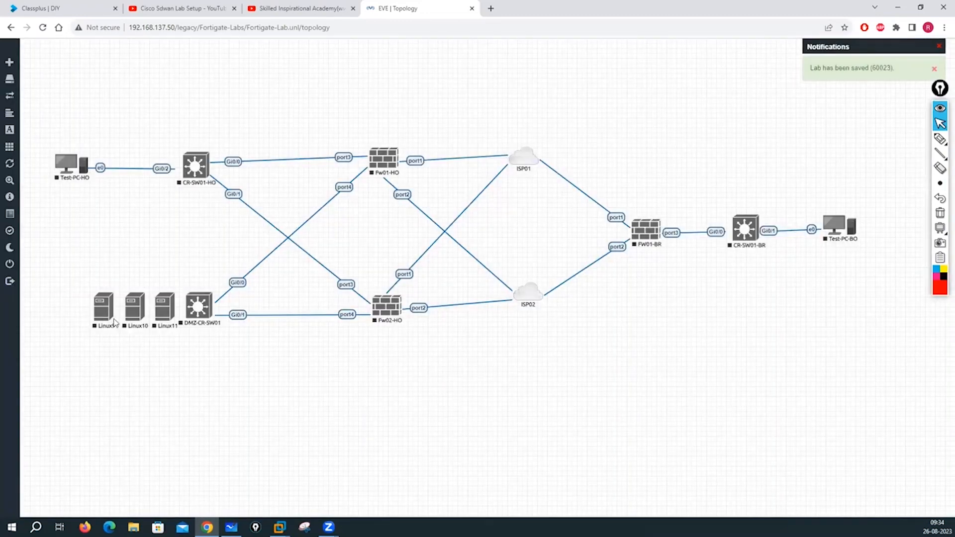
Arrange the three new Linux nodes in a vertical column to the left of DMZ-CR-SW01.
left_click_drag(114, 321, 51, 374)
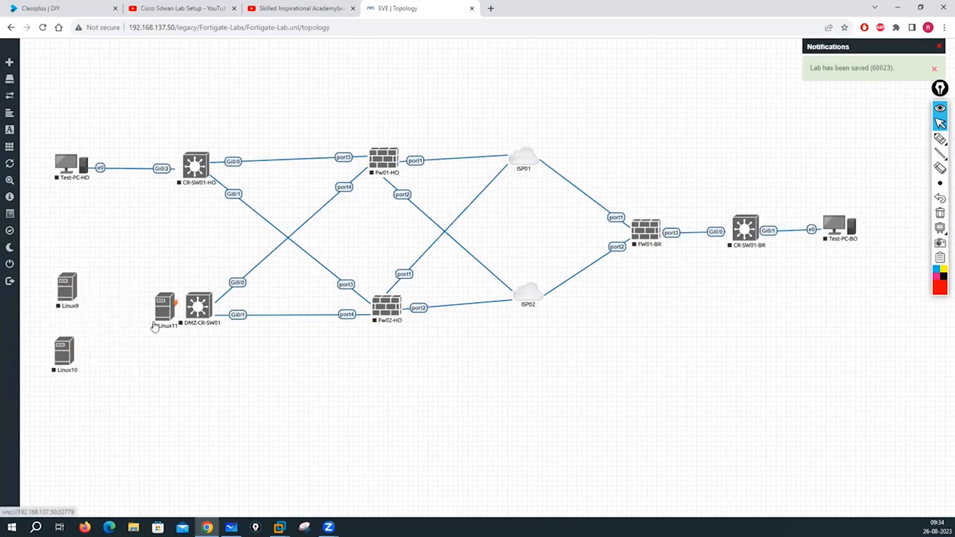
left_click_drag(155, 327, 56, 423)
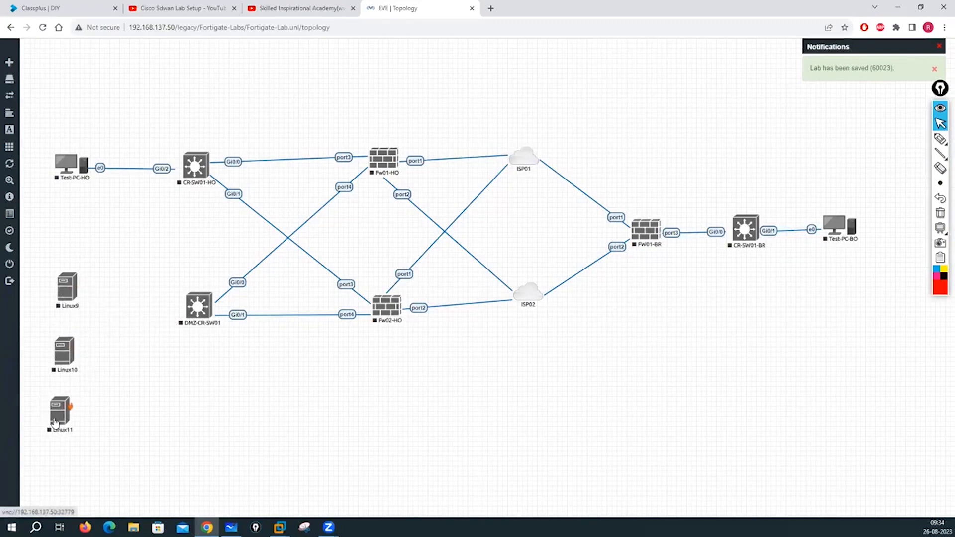
Rename the Linux9 node as Server01 and give it the Server_AD.png icon.
right_click(61, 292)
left_click(107, 402)
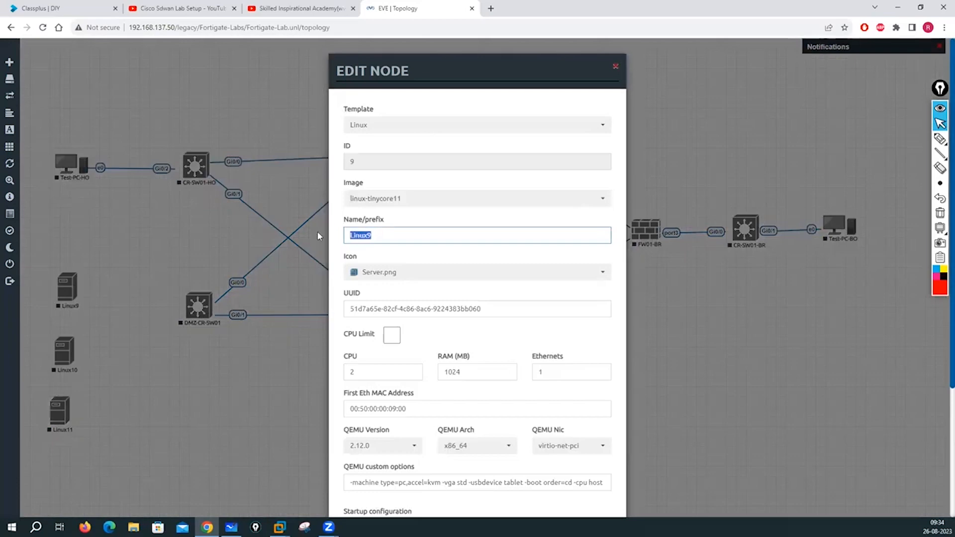
type("Server01")
left_click(367, 274)
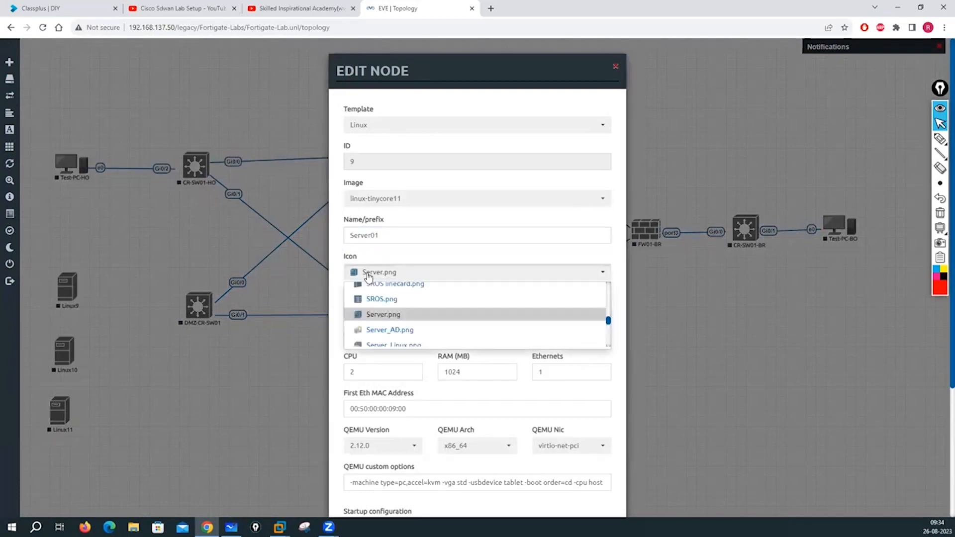
left_click(383, 330)
scroll(428, 398, "down", 4)
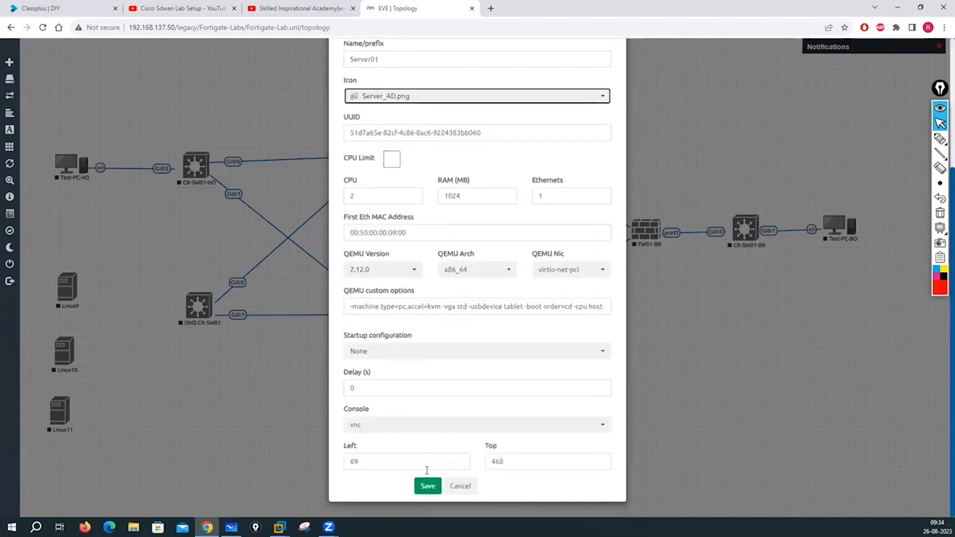
left_click(427, 472)
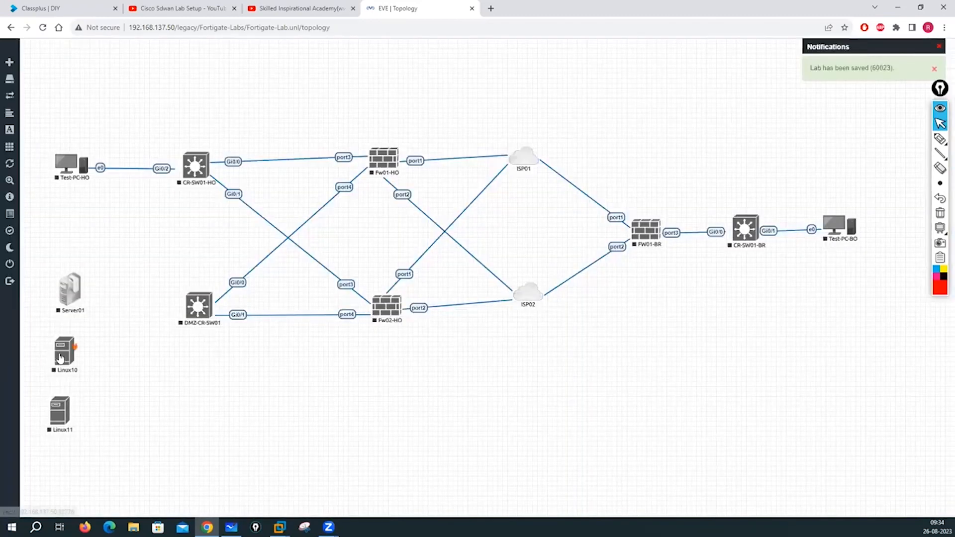
Rename the Linux10 node as Server02 and give it the Server_WEB.png icon.
right_click(63, 354)
left_click(88, 466)
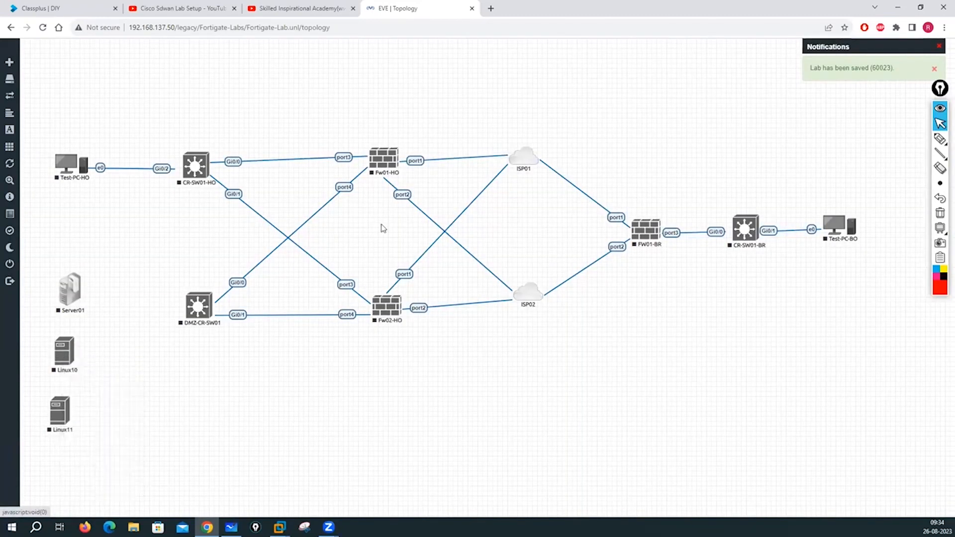
type("Server02")
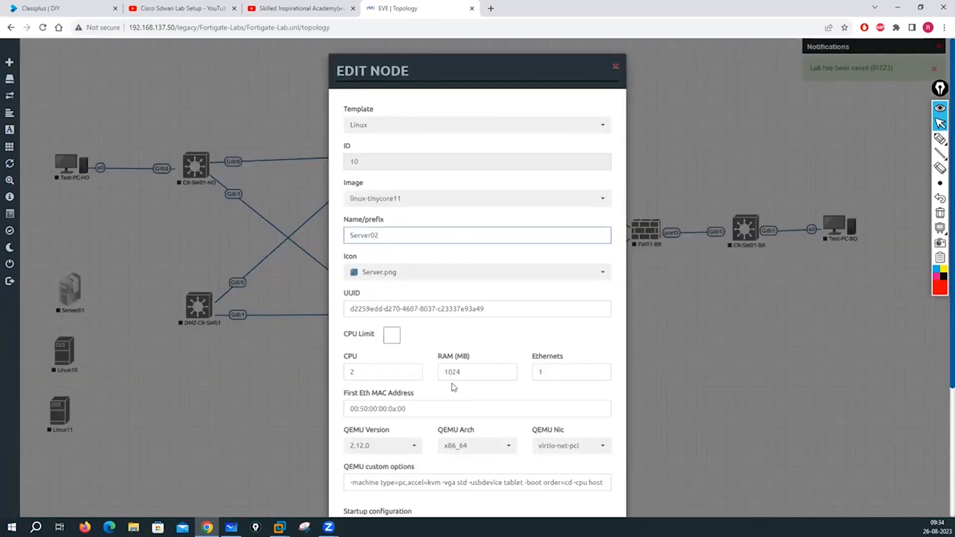
left_click(419, 277)
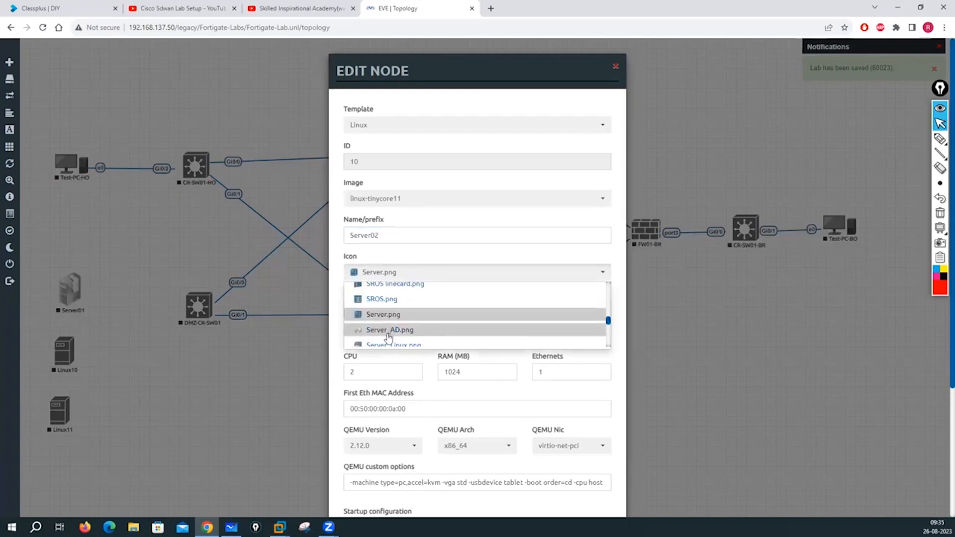
scroll(390, 330, "down", 2)
left_click(385, 314)
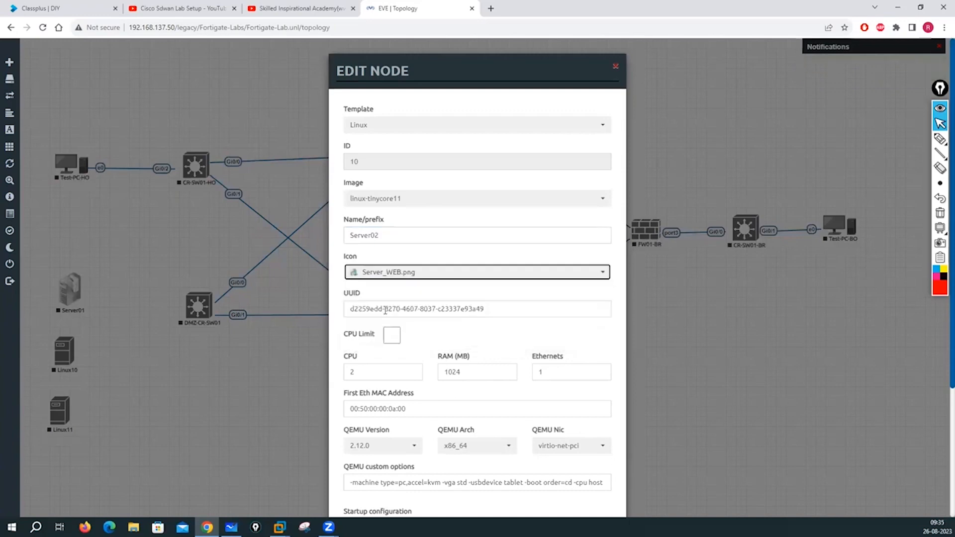
scroll(394, 366, "down", 4)
left_click(427, 486)
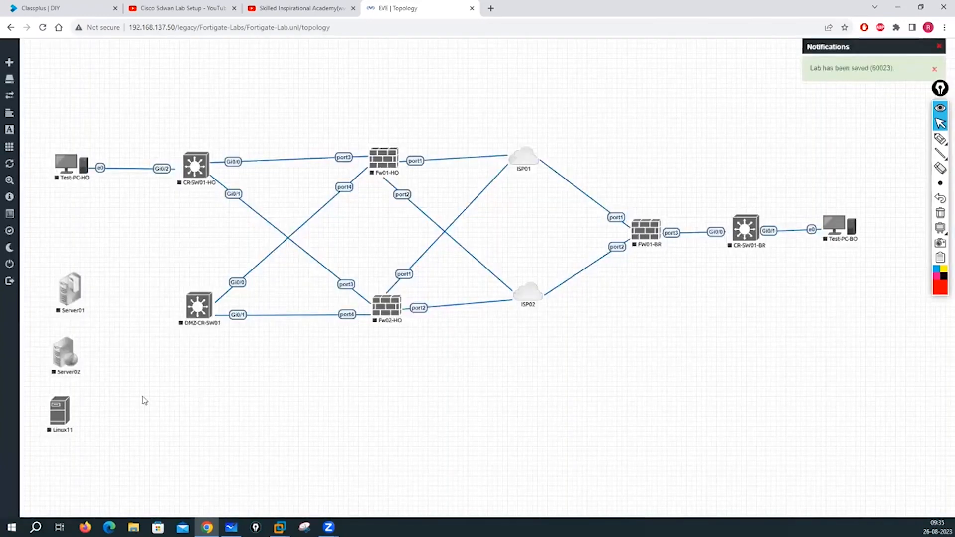
Rename the Linux11 node as Server03 and give it the Server_WEB1.png icon.
right_click(54, 414)
left_click(78, 488)
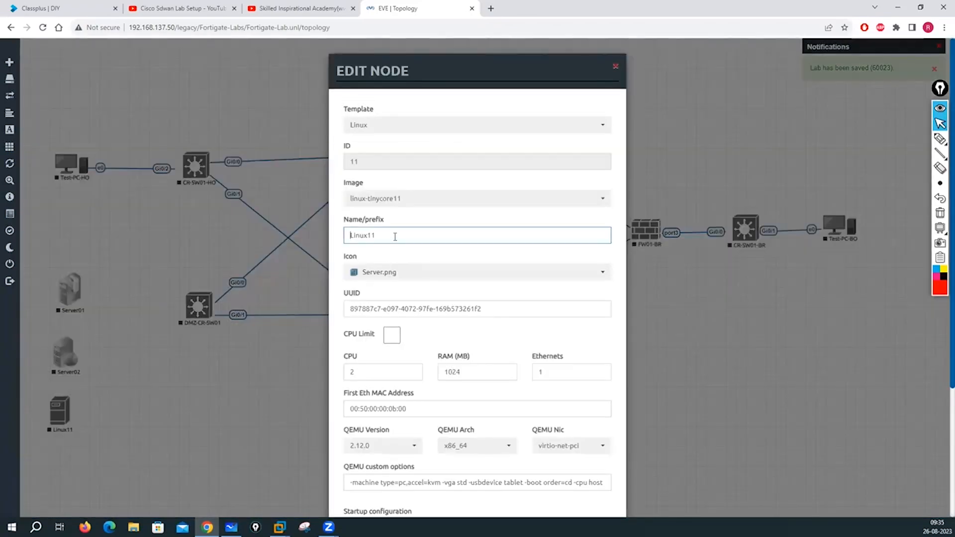
double_click(349, 243)
type("Server03")
left_click(390, 273)
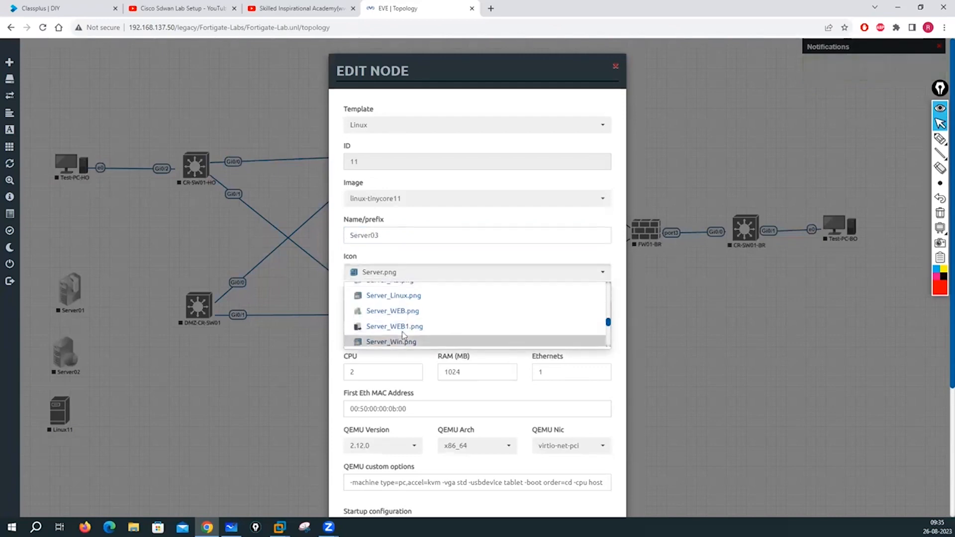
left_click(385, 327)
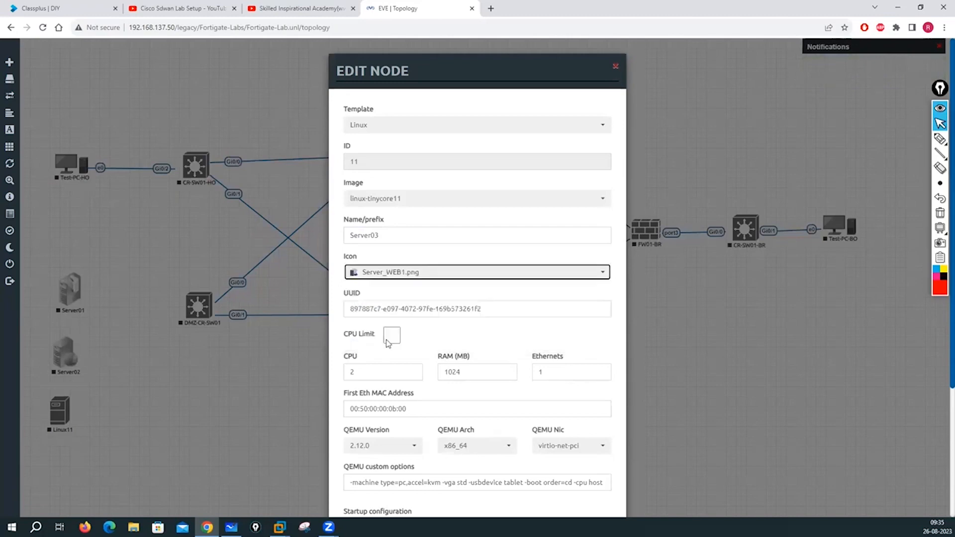
scroll(392, 348, "down", 4)
left_click(428, 486)
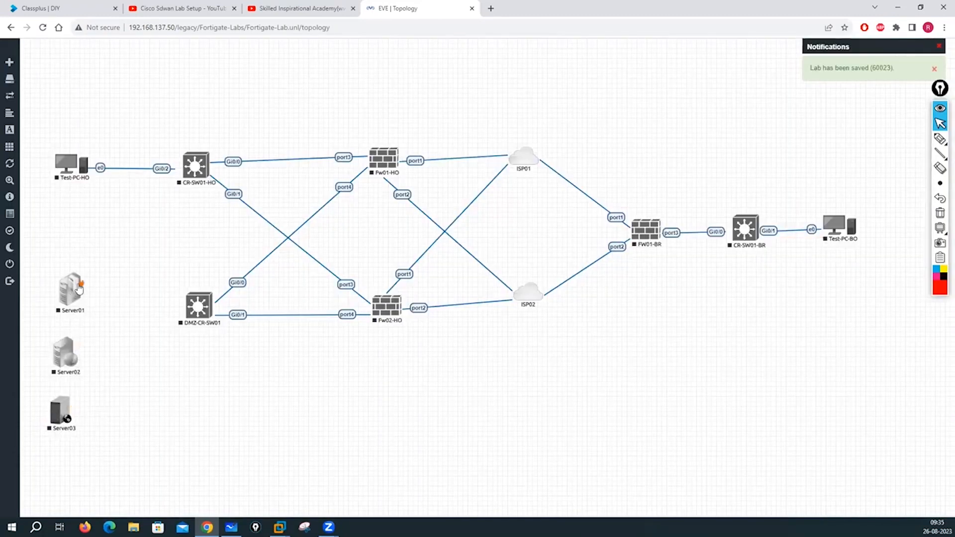
Connect Server01 e0 to DMZ-CR-SW01 Gi0/2 and Server02 e0 to DMZ-CR-SW01 Gi0/3.
left_click_drag(77, 282, 197, 306)
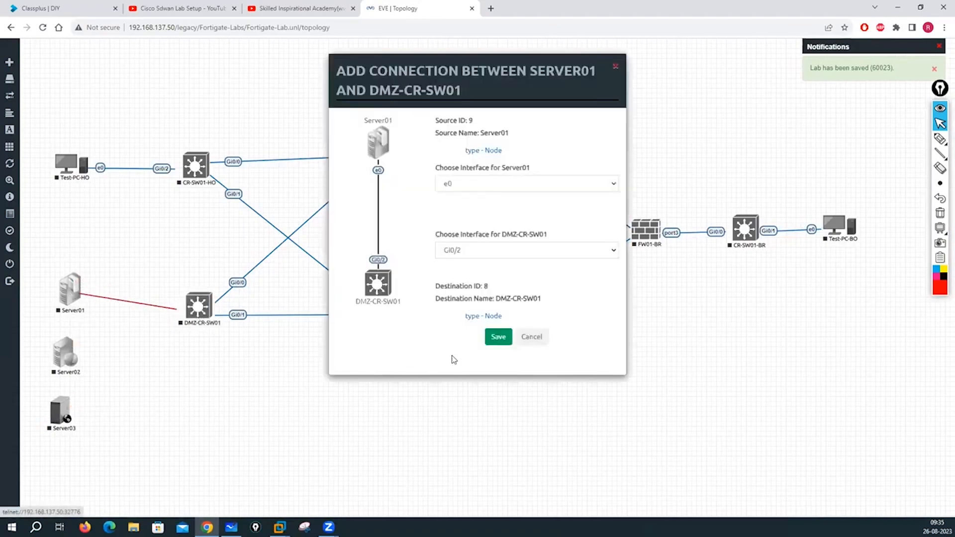
left_click(498, 338)
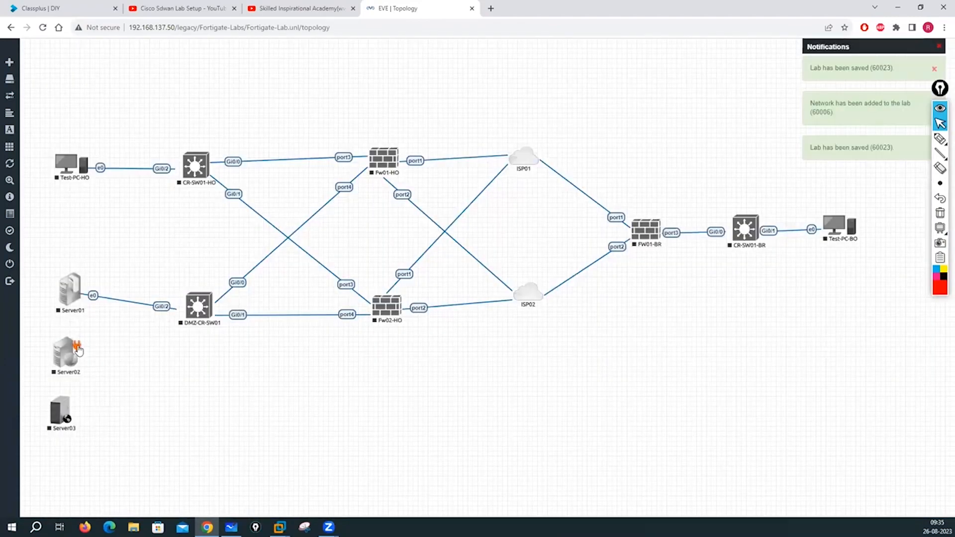
left_click_drag(78, 350, 198, 317)
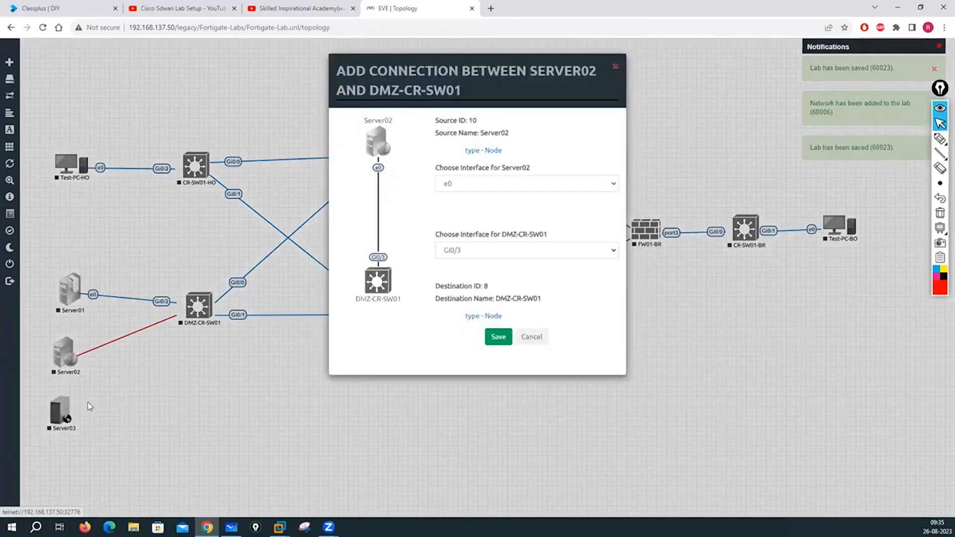
left_click(499, 336)
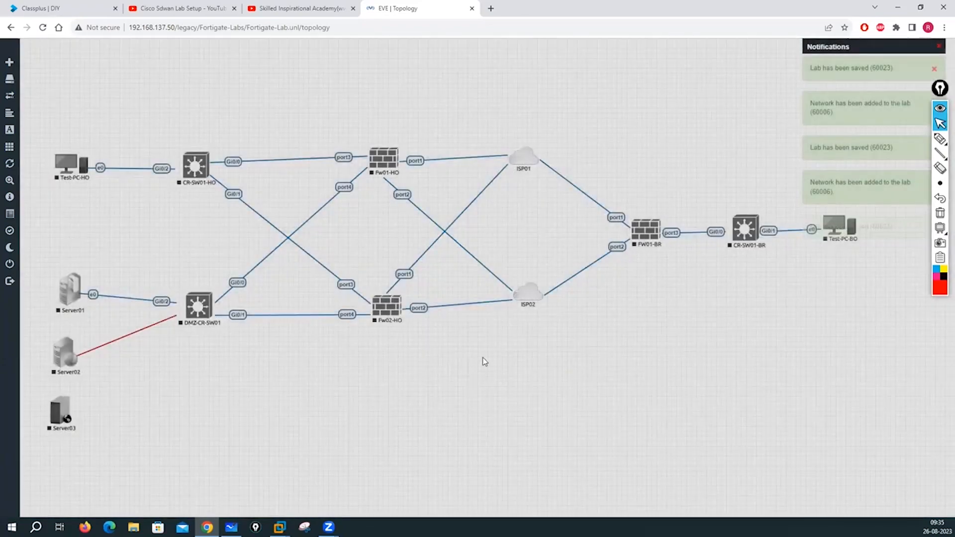
Connect Server03 e0 to DMZ-CR-SW01 Gi1/0, and line up Server02 and Server03 beneath Server01.
left_click(497, 336)
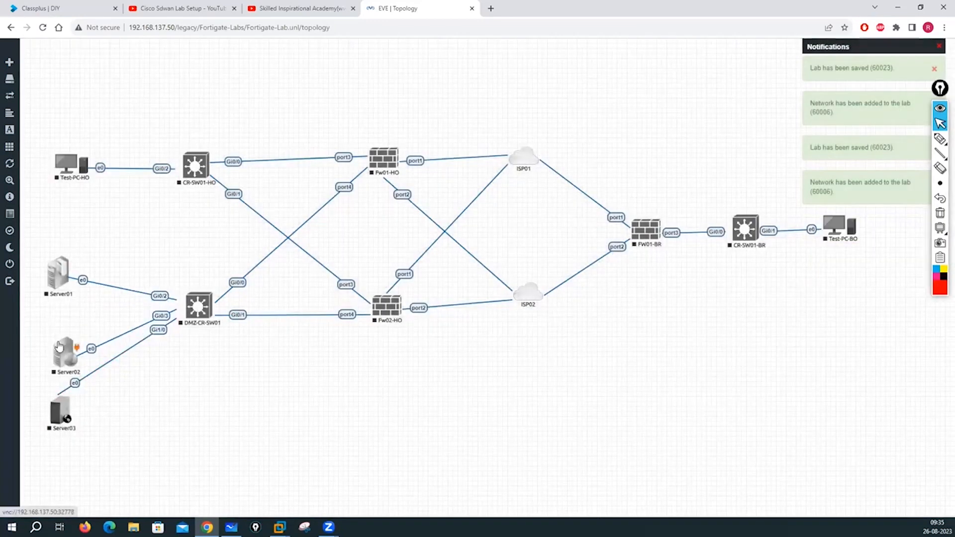
left_click_drag(58, 347, 51, 328)
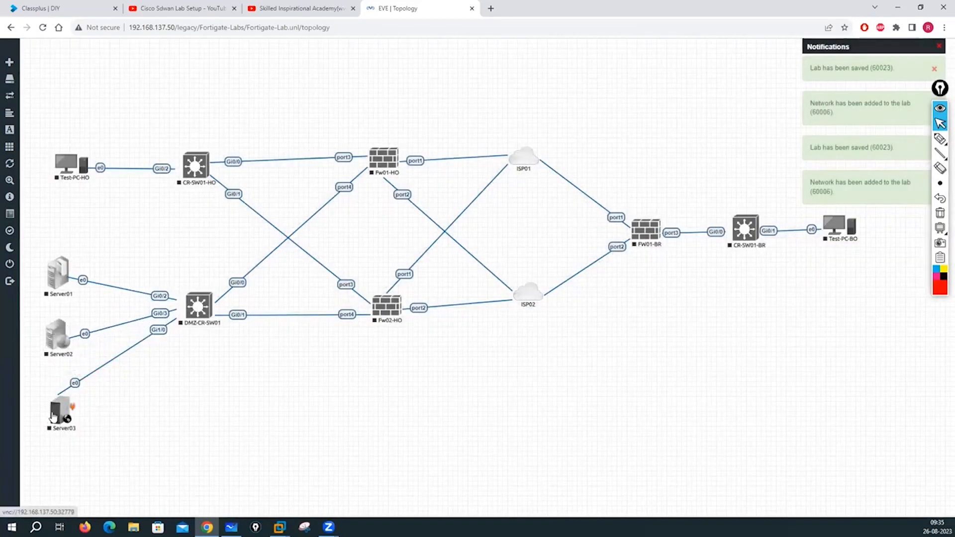
left_click_drag(54, 416, 47, 398)
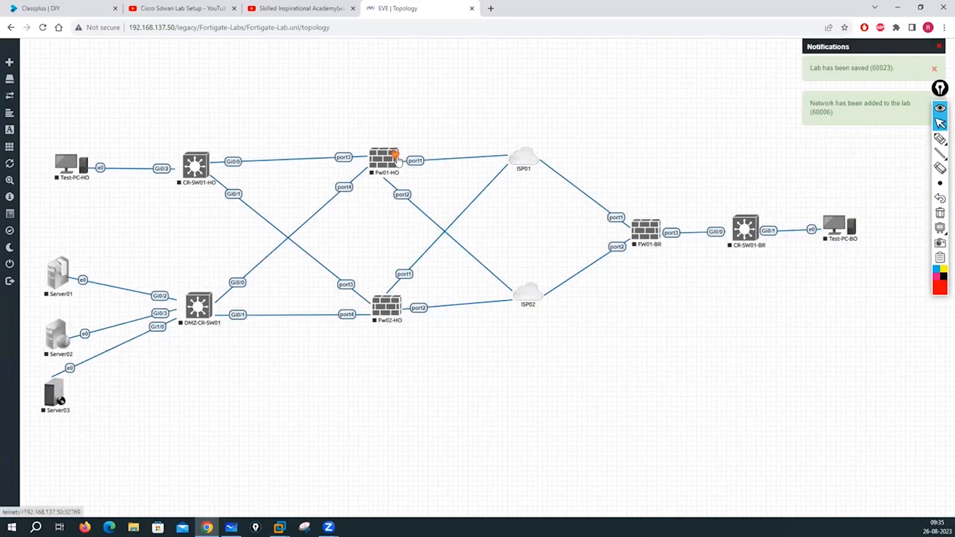
Connect Fw01-HO port5 to Fw02-HO port5, and slightly reposition the ISP01 and ISP02 clouds.
left_click_drag(393, 157, 388, 304)
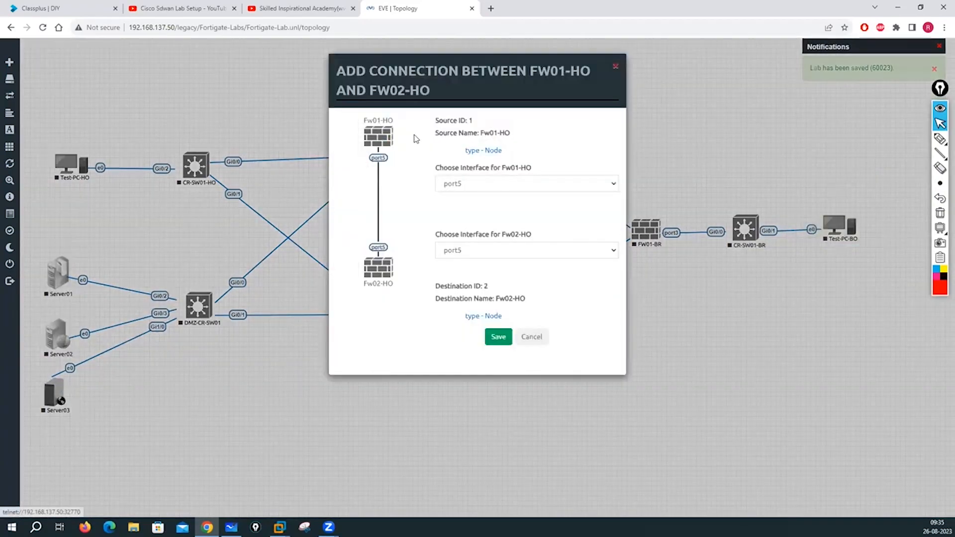
left_click(508, 335)
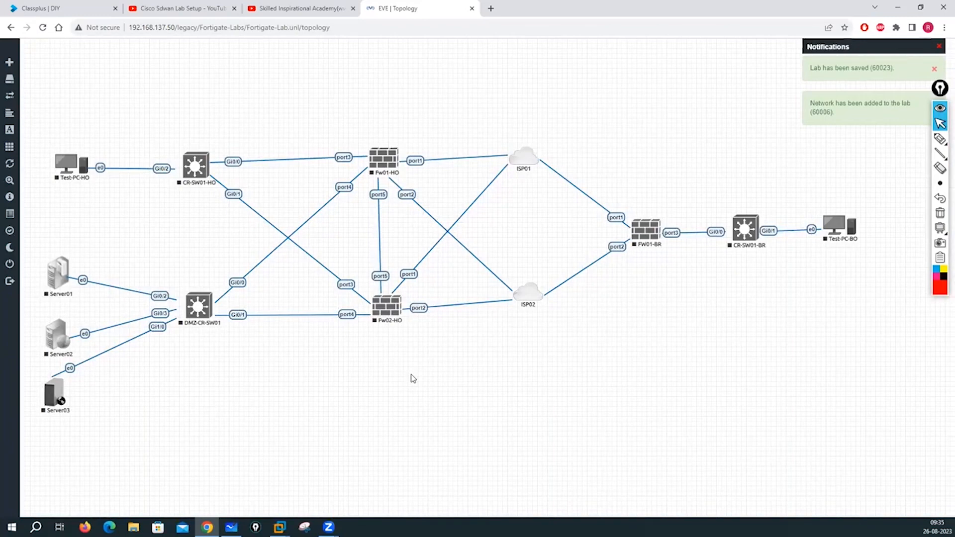
left_click_drag(523, 161, 526, 163)
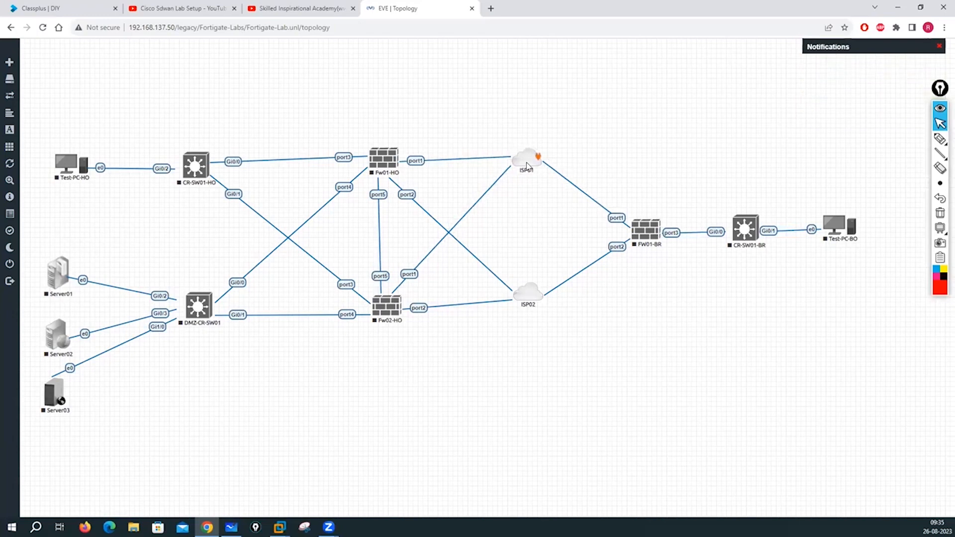
left_click_drag(531, 298, 537, 301)
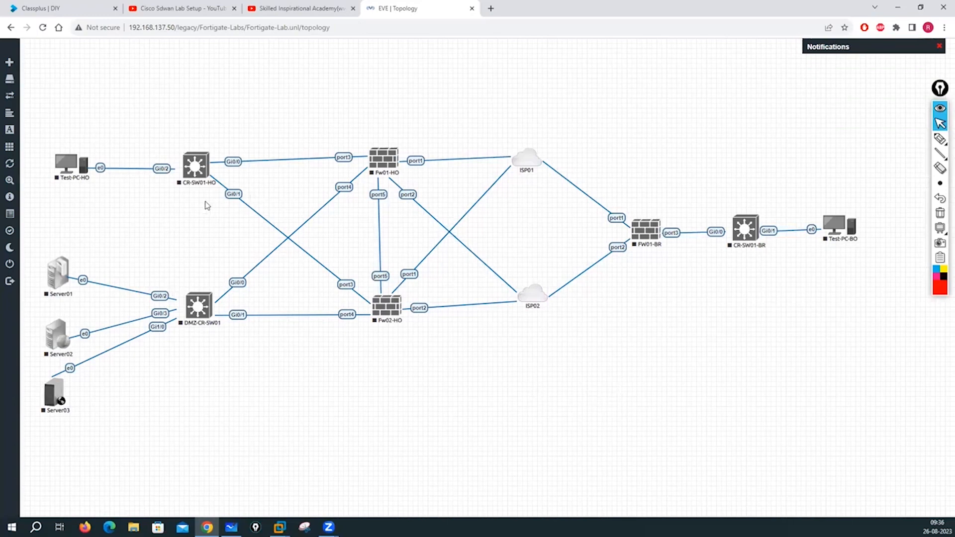
Close the FortiGate lab, then create a folder named Switching-Labs in the root directory and open it.
mouse_move(5, 154)
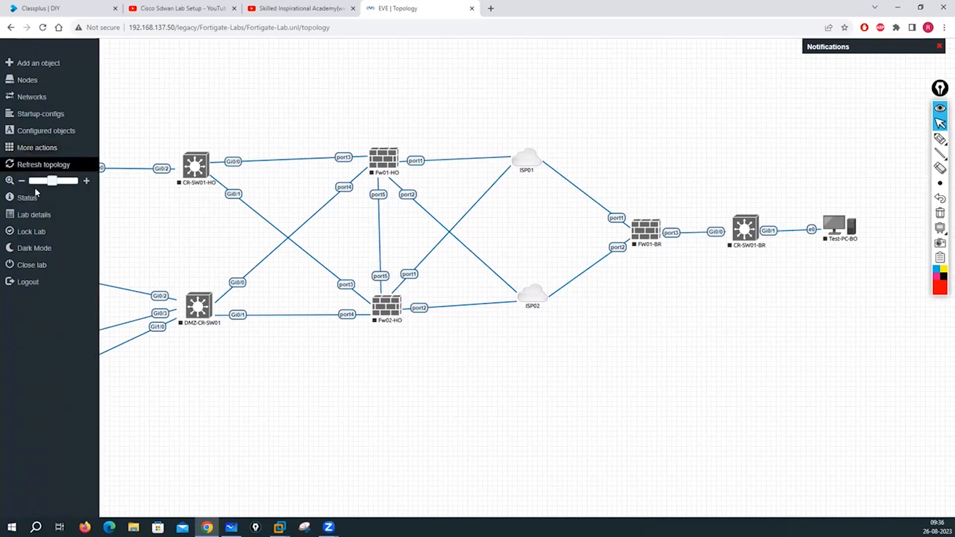
left_click(33, 267)
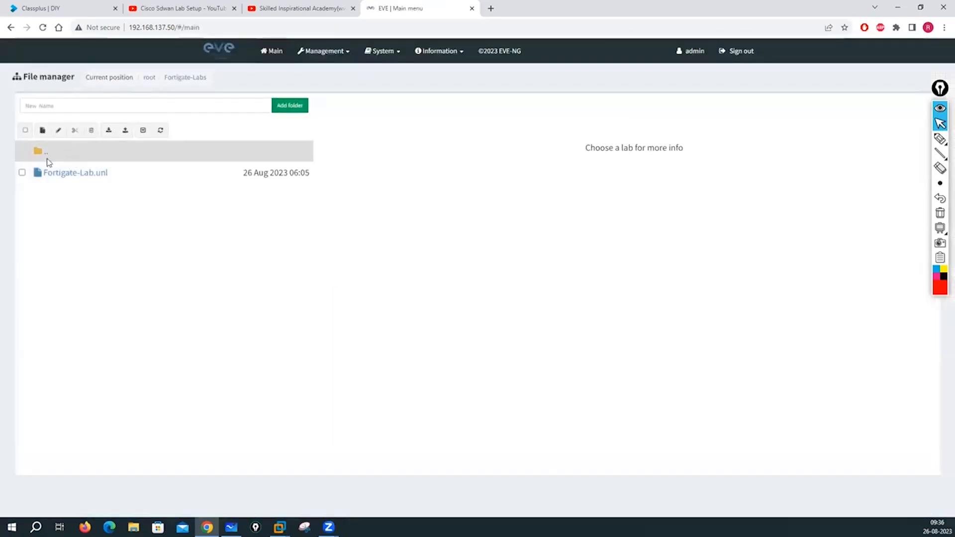
left_click(44, 154)
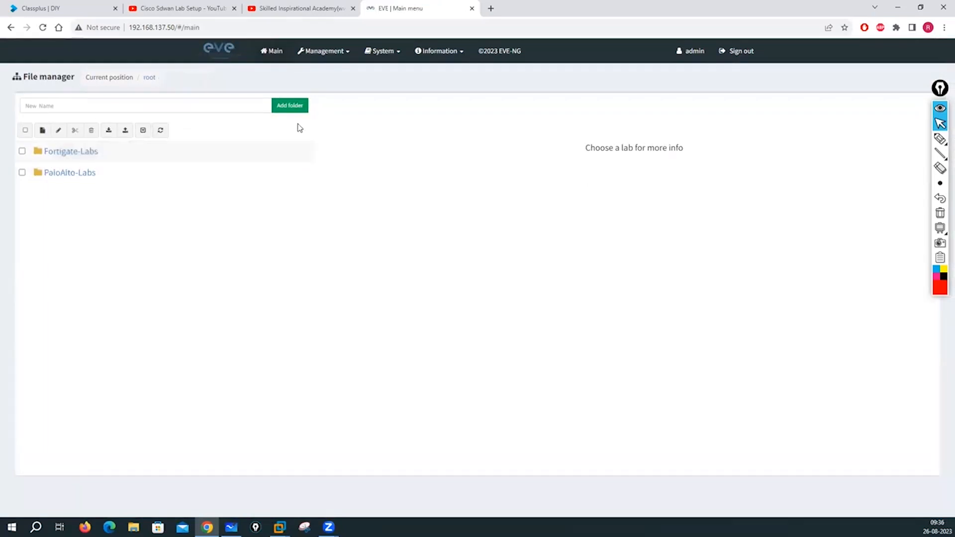
left_click(132, 103)
type("s")
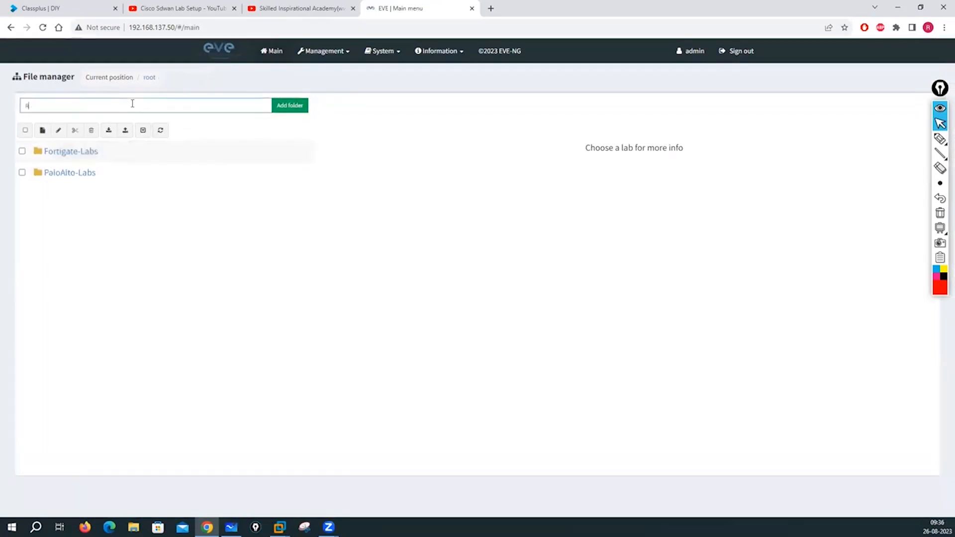
key("BackSpace")
type("Switching-Labs")
left_click(299, 105)
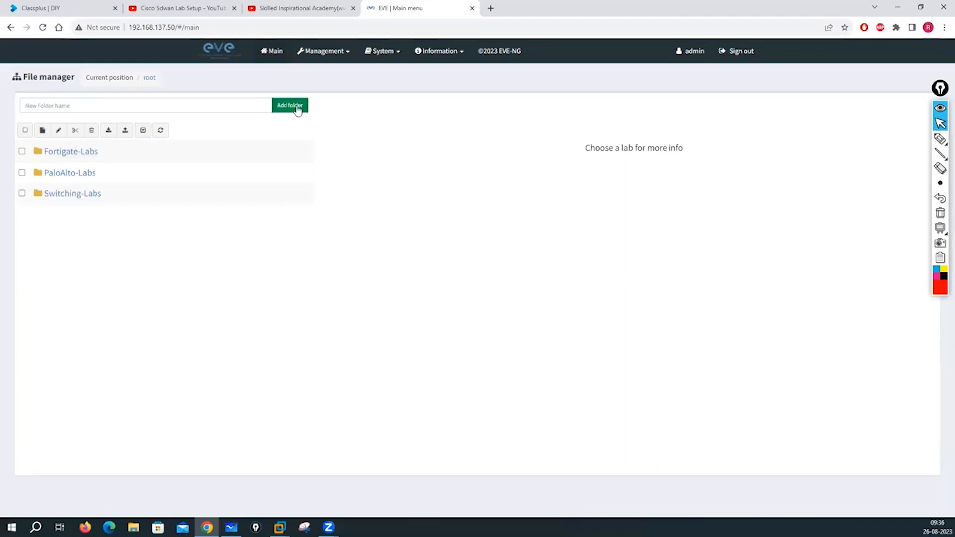
double_click(70, 195)
left_click(51, 104)
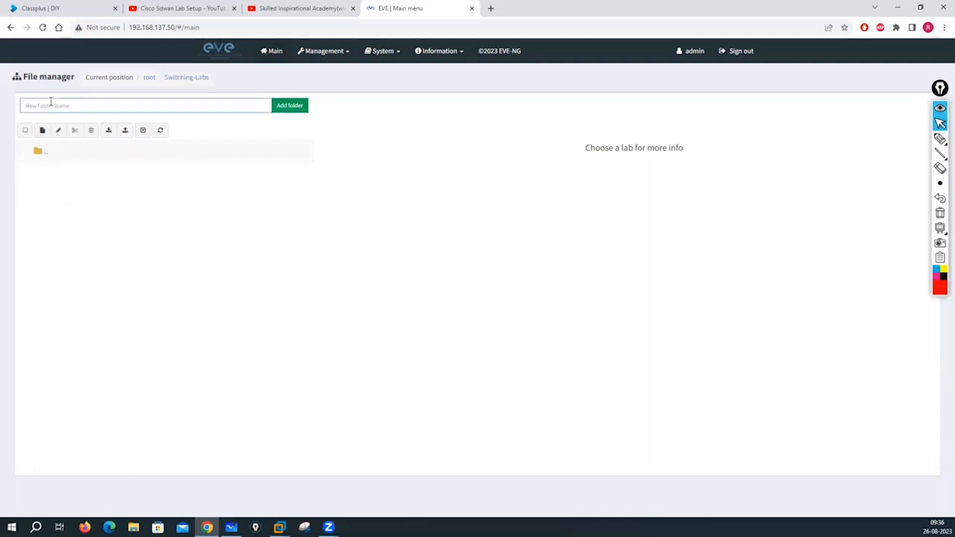
type("Lab01")
left_click(298, 105)
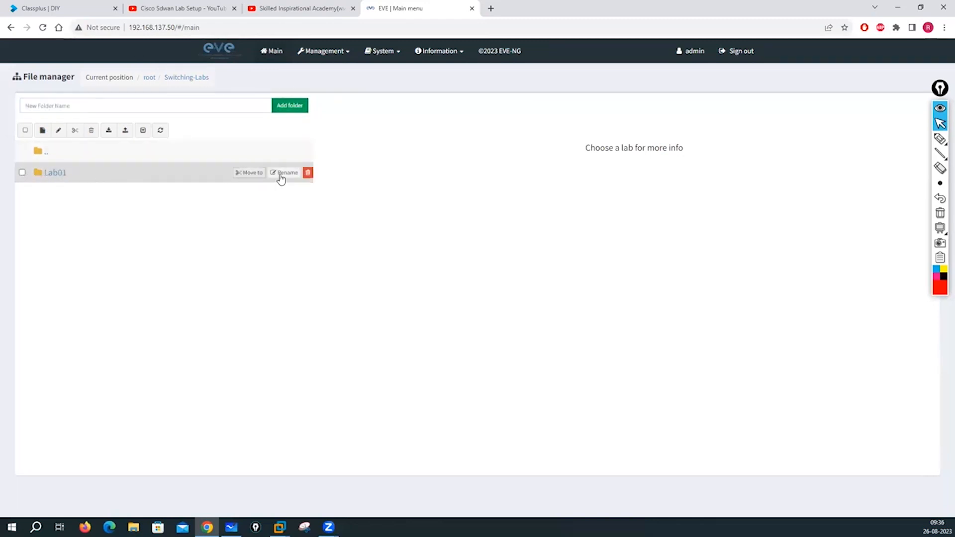
left_click(308, 173)
left_click(524, 93)
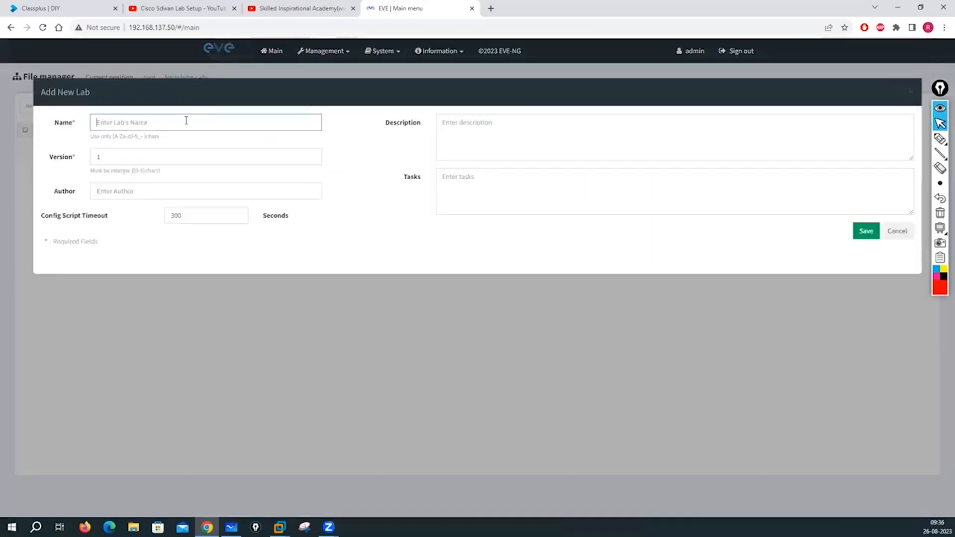
Create a new lab named Lab01 in the Switching-Labs folder.
type("Lab01")
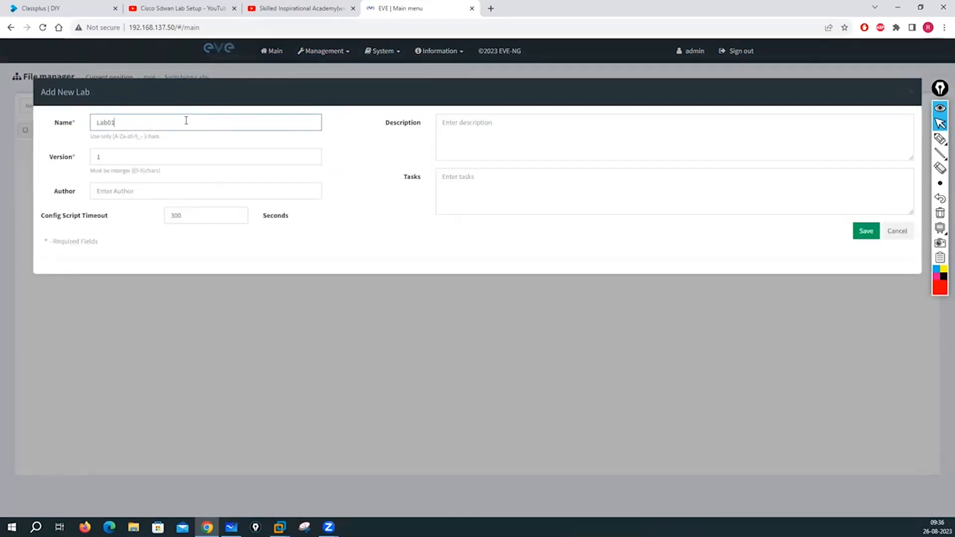
left_click(863, 232)
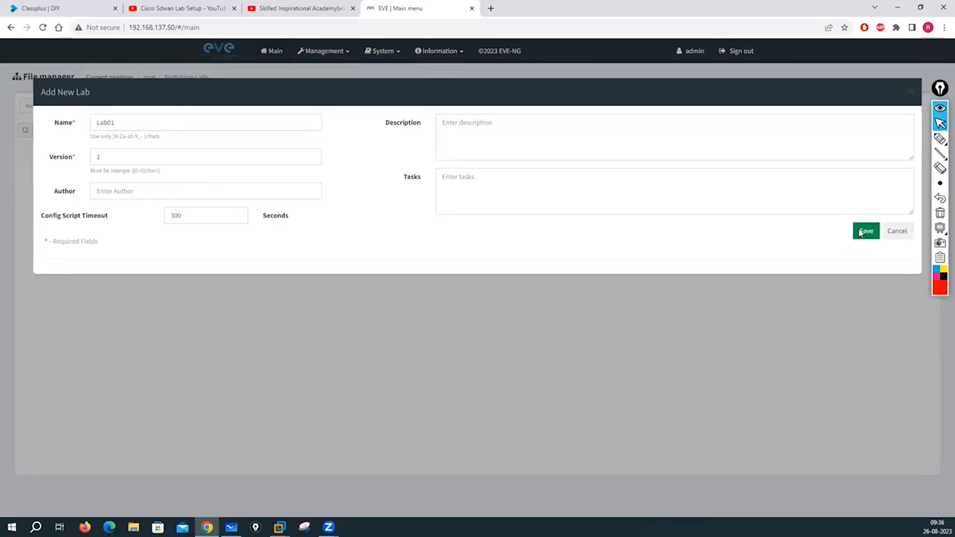
Set up a new node from the Cisco vIOS Switch template with the viosl2-15.2 image.
right_click(309, 160)
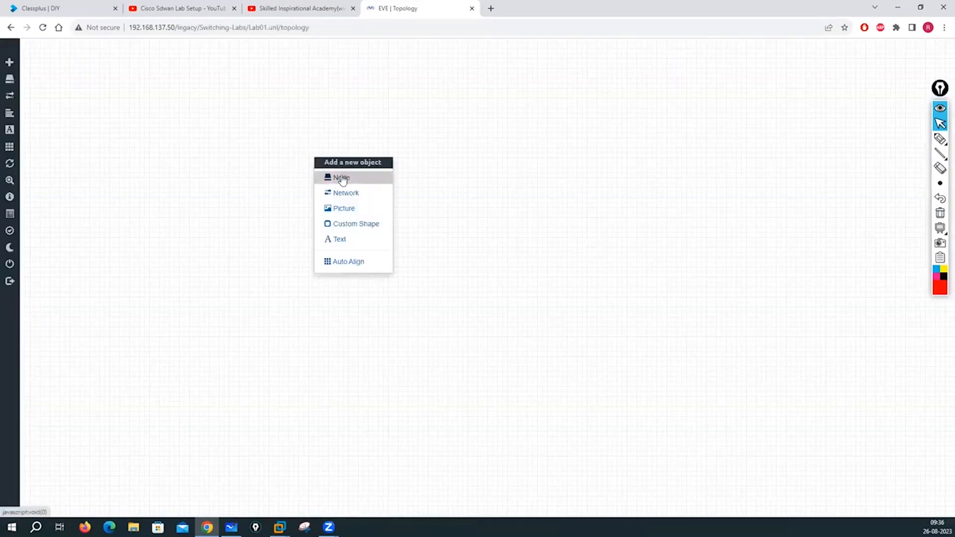
left_click(339, 178)
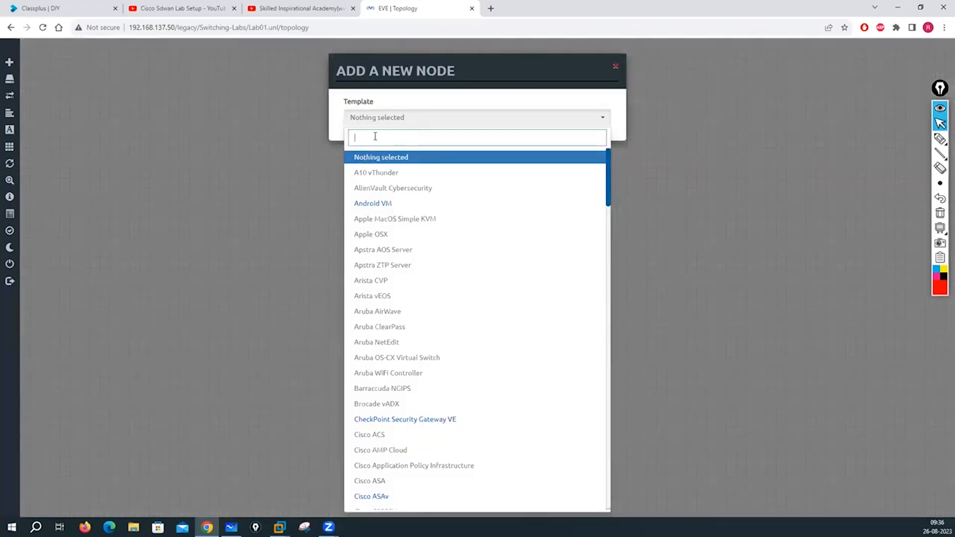
type("vio")
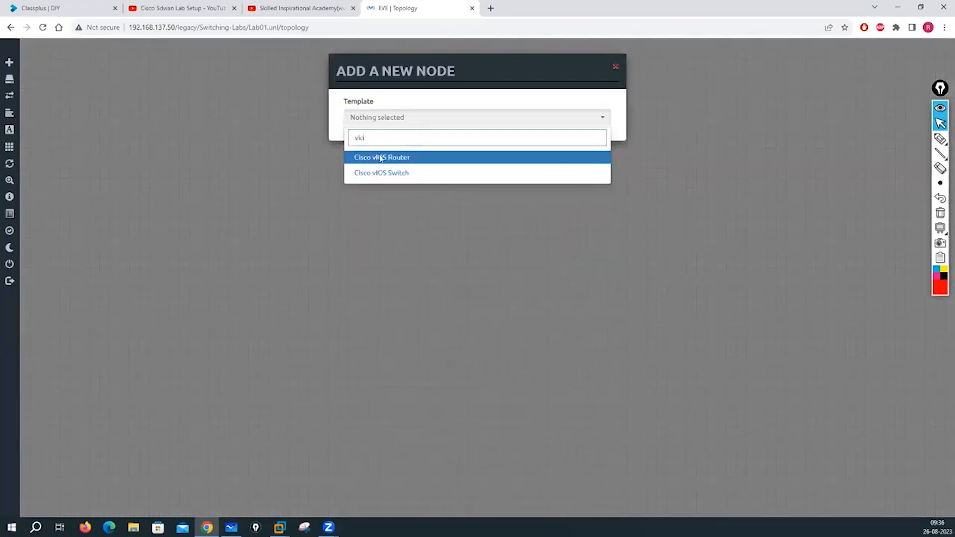
left_click(378, 173)
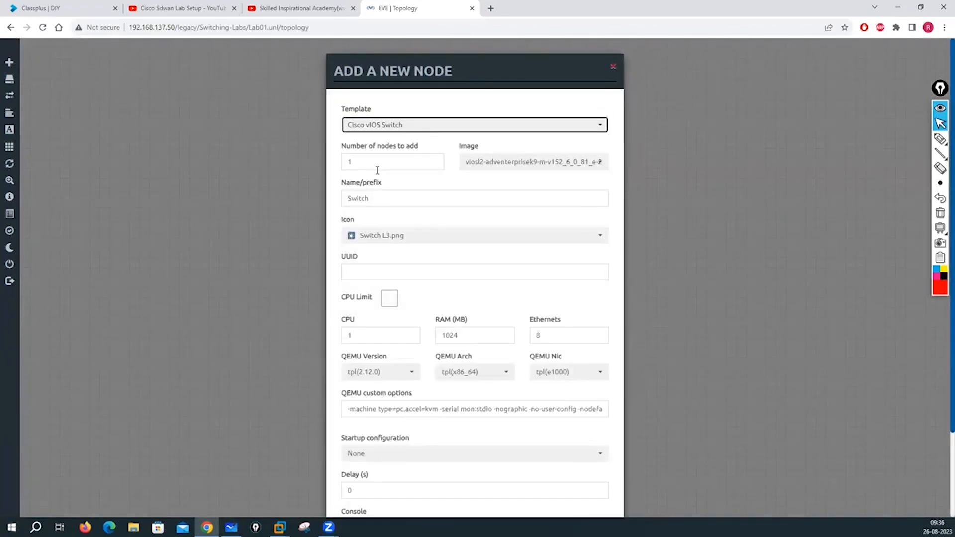
left_click(498, 165)
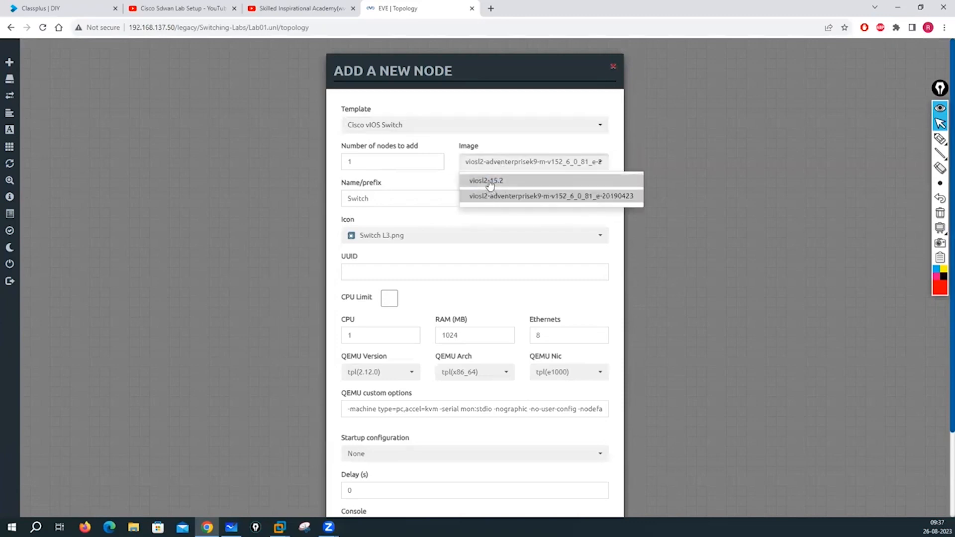
left_click(490, 181)
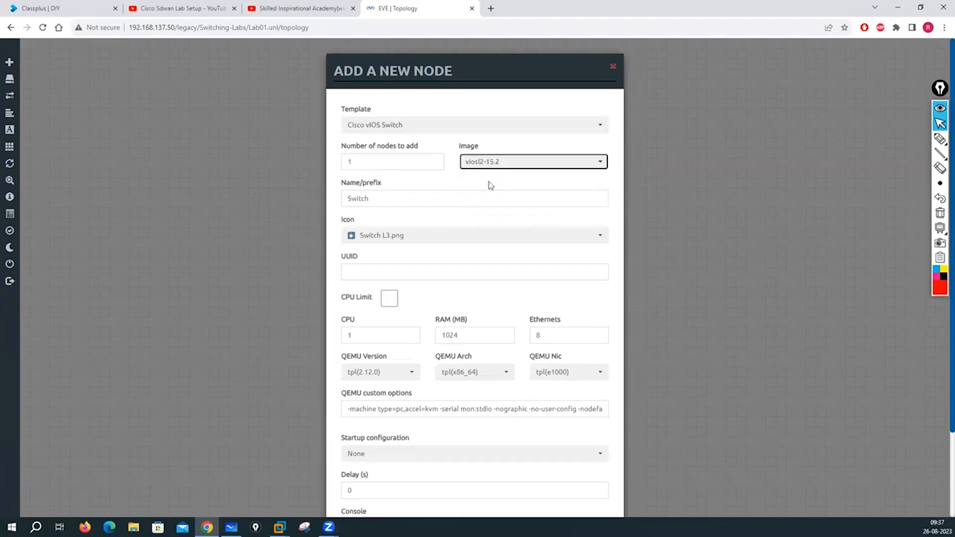
Add 4 of these switch nodes with the name prefix CR0 and 16 Ethernet interfaces each.
left_click_drag(379, 199, 342, 198)
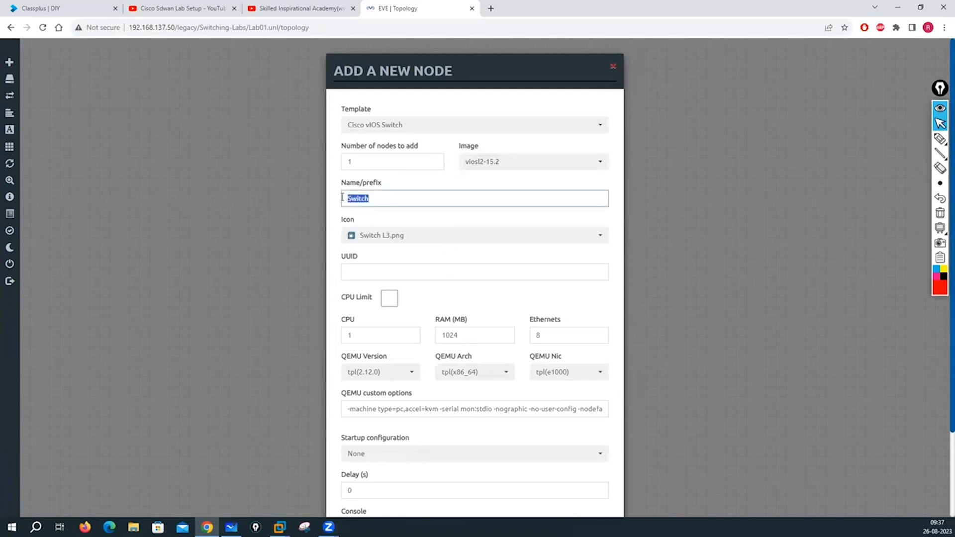
type("CR0")
left_click(393, 162)
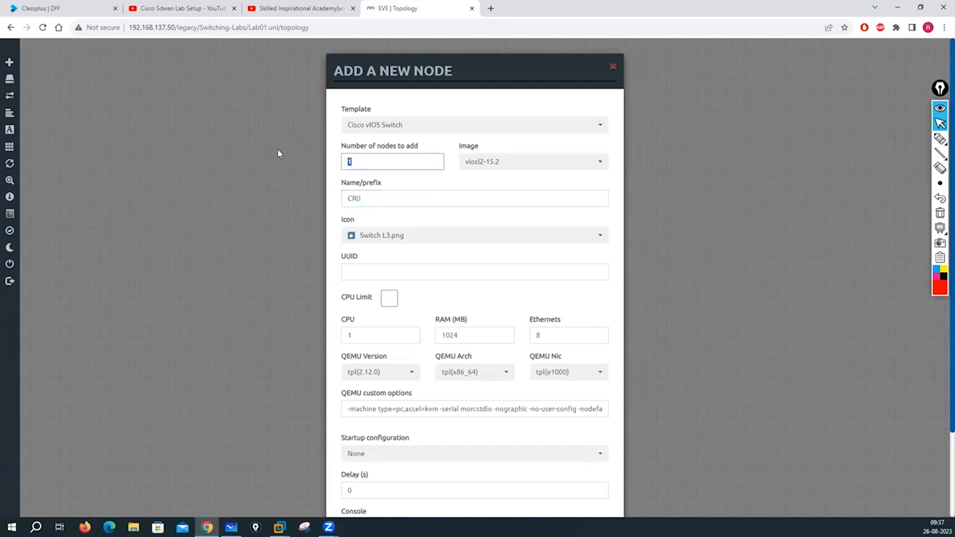
key("BackSpace")
type("4")
double_click(547, 334)
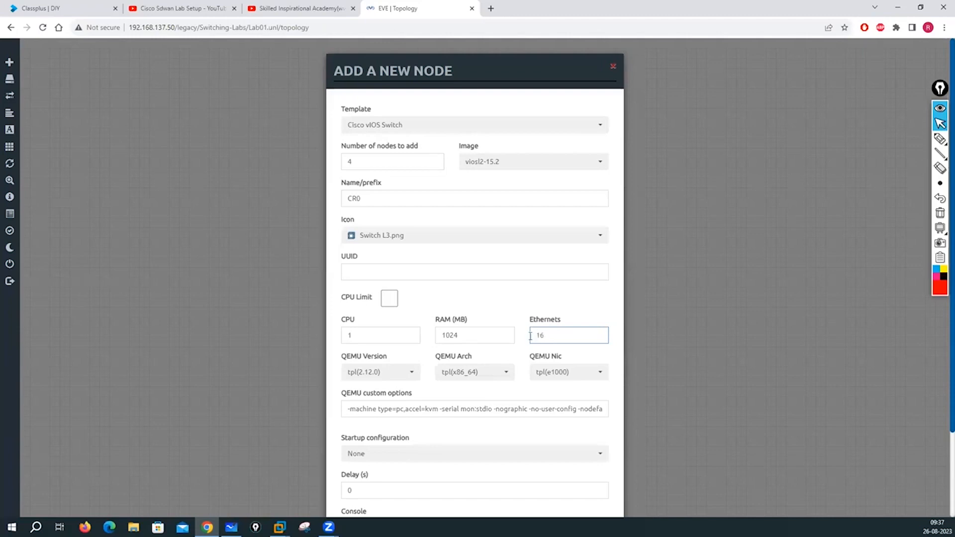
scroll(416, 452, "down", 2)
left_click(424, 492)
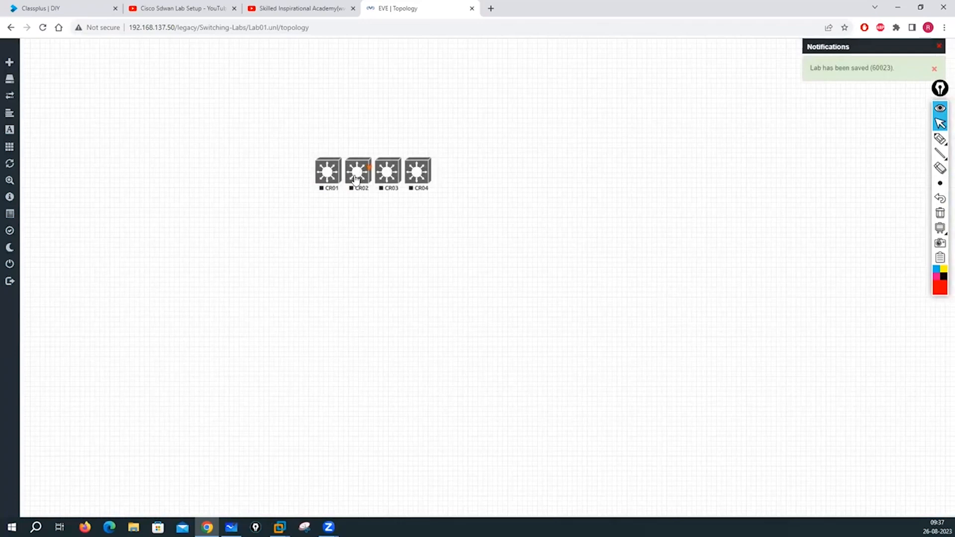
Arrange the four switches in a two-by-two grid, with CR01 and CR02 above CR03 and CR04.
left_click_drag(356, 179, 356, 269)
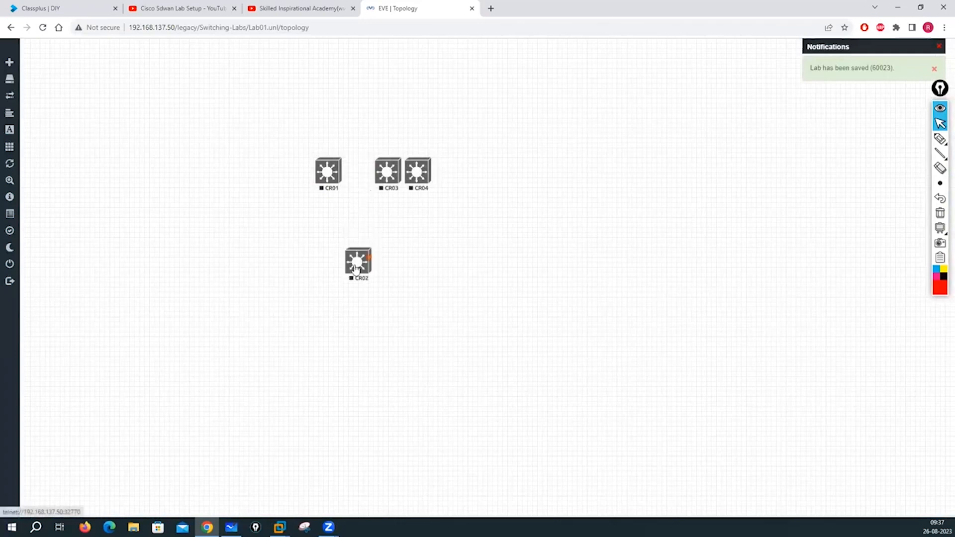
left_click_drag(416, 175, 424, 314)
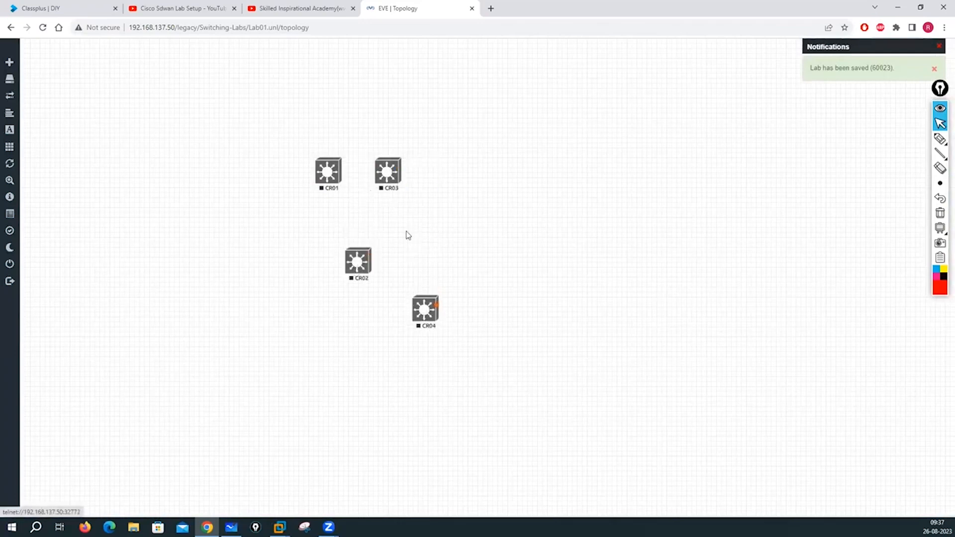
left_click_drag(387, 167, 502, 291)
left_click_drag(324, 176, 342, 143)
left_click_drag(361, 268, 483, 150)
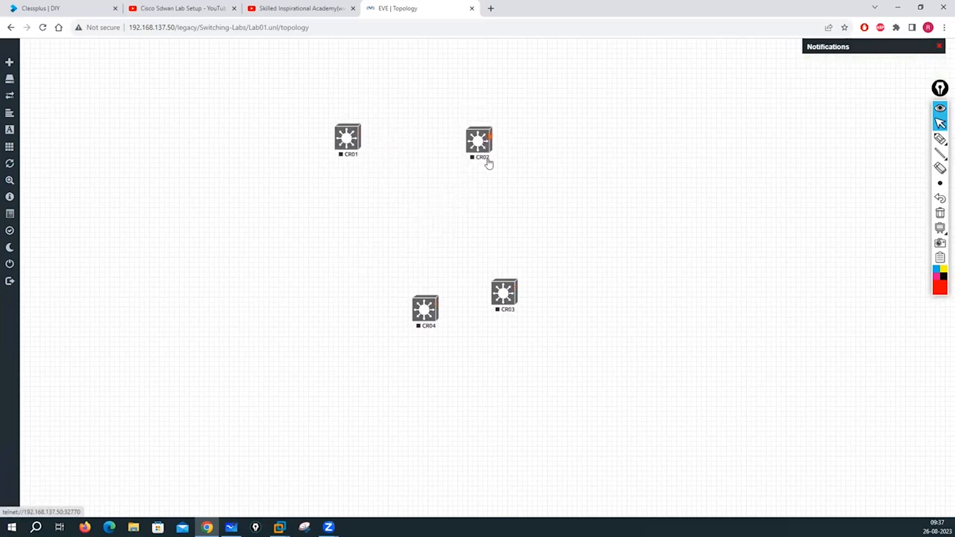
left_click_drag(426, 320, 352, 296)
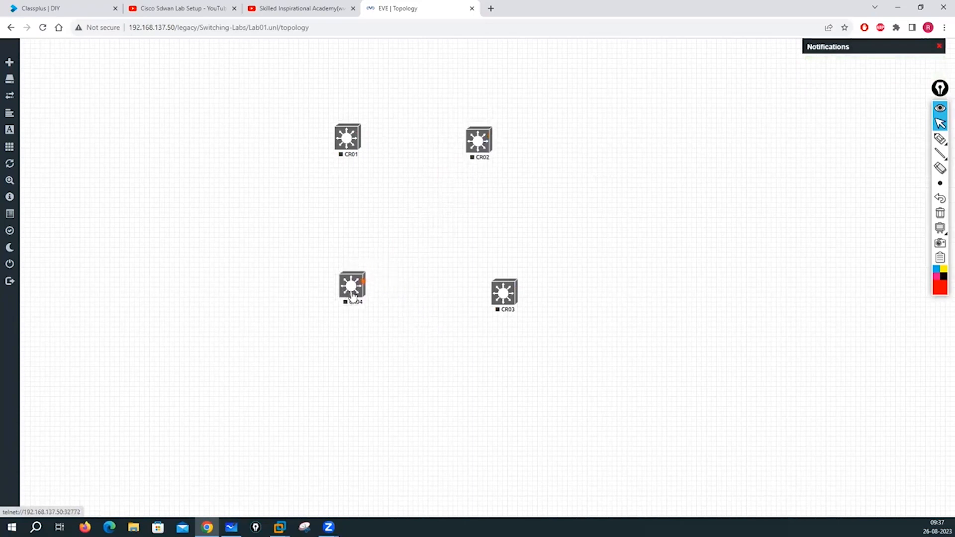
left_click_drag(494, 298, 406, 345)
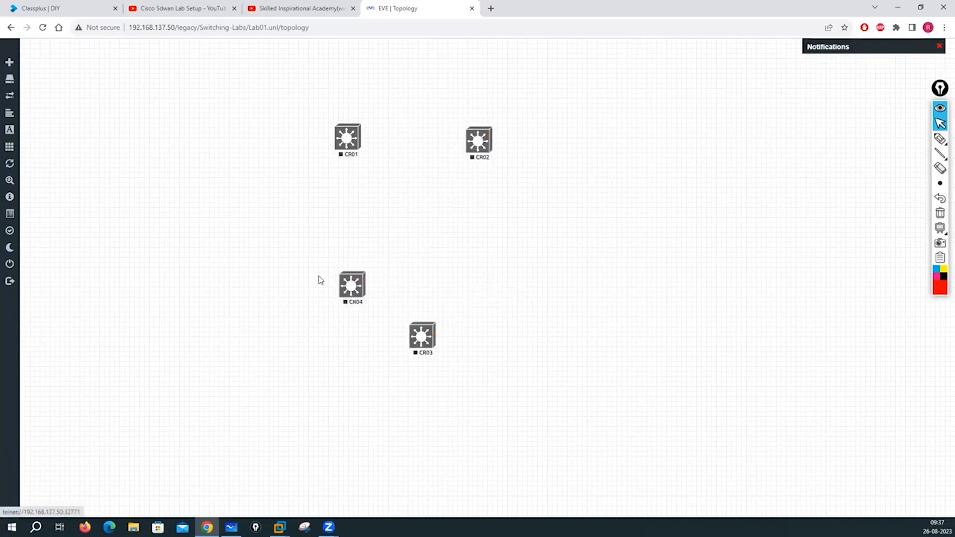
left_click_drag(352, 284, 482, 235)
left_click_drag(416, 346, 340, 253)
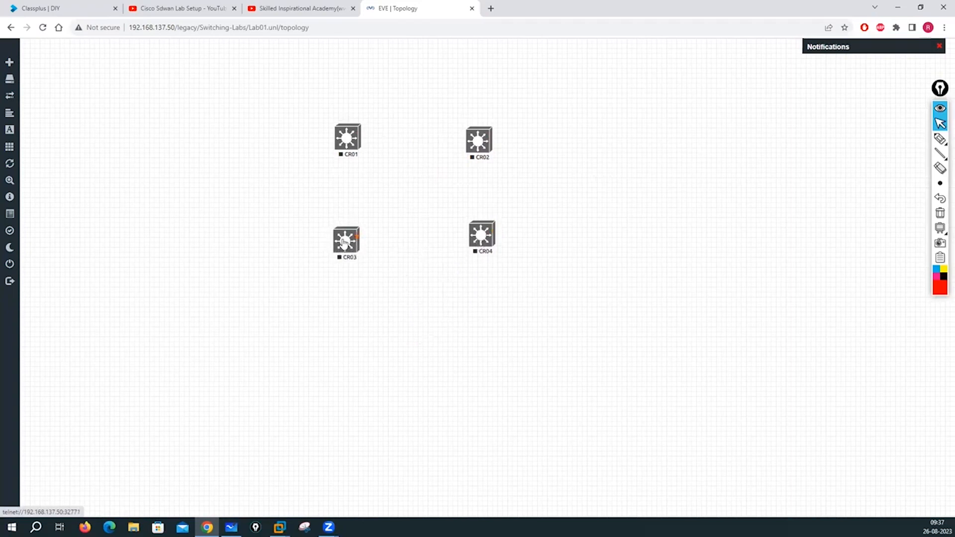
Rename the CR03 switch as DS01 and save the node.
right_click(343, 242)
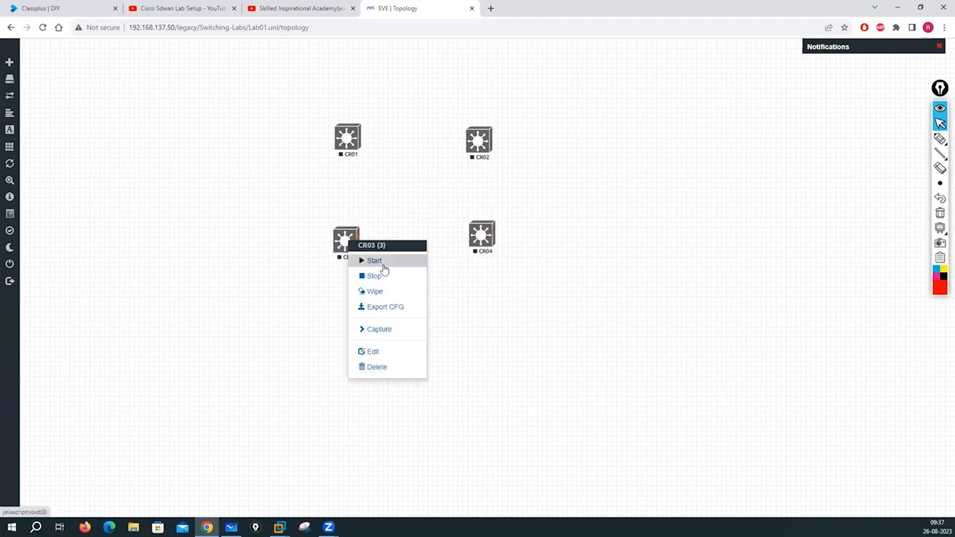
left_click(370, 354)
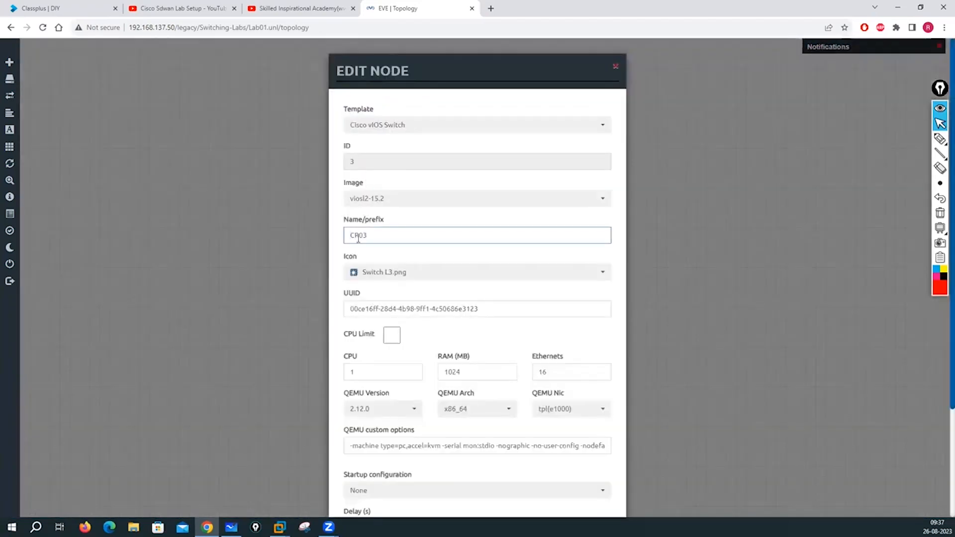
left_click_drag(367, 235, 348, 236)
type("DS01")
scroll(371, 402, "down", 5)
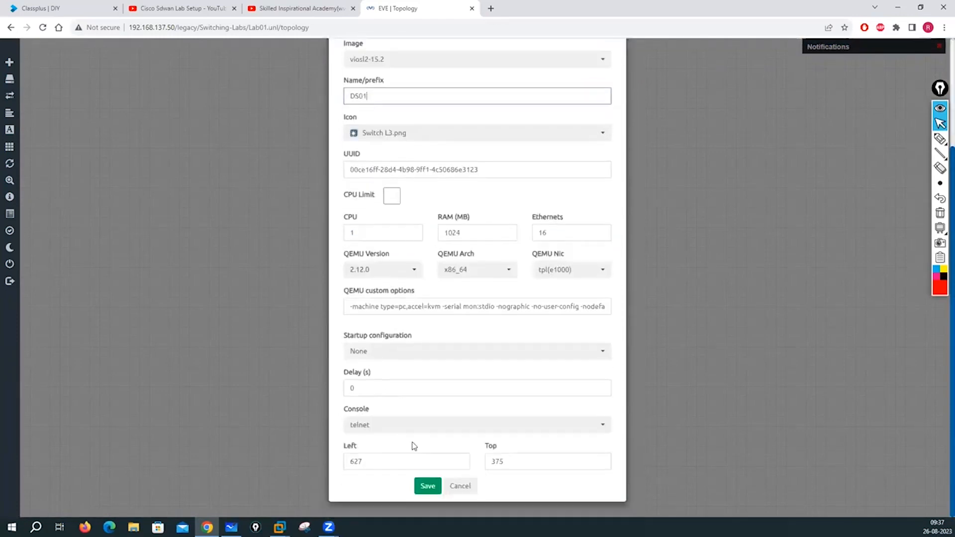
left_click(426, 487)
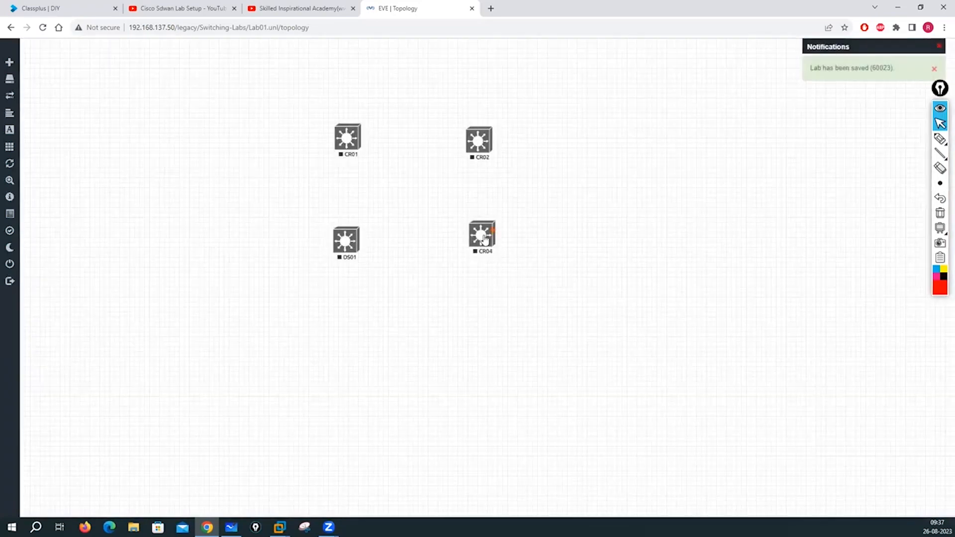
Rename the CR04 switch as DS02 and move it slightly down to line up with DS01.
right_click(487, 237)
left_click(522, 348)
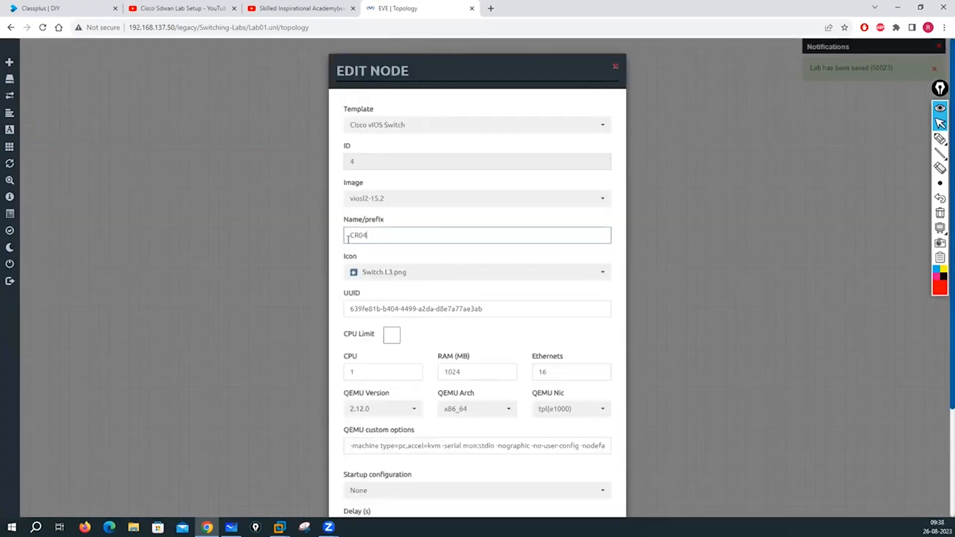
double_click(348, 238)
type("DS02")
scroll(477, 377, "down", 3)
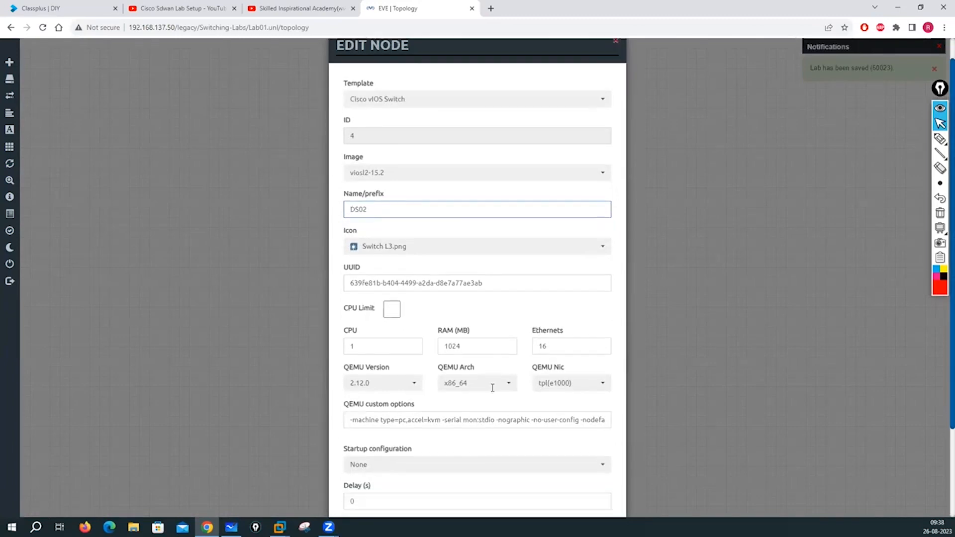
left_click(429, 486)
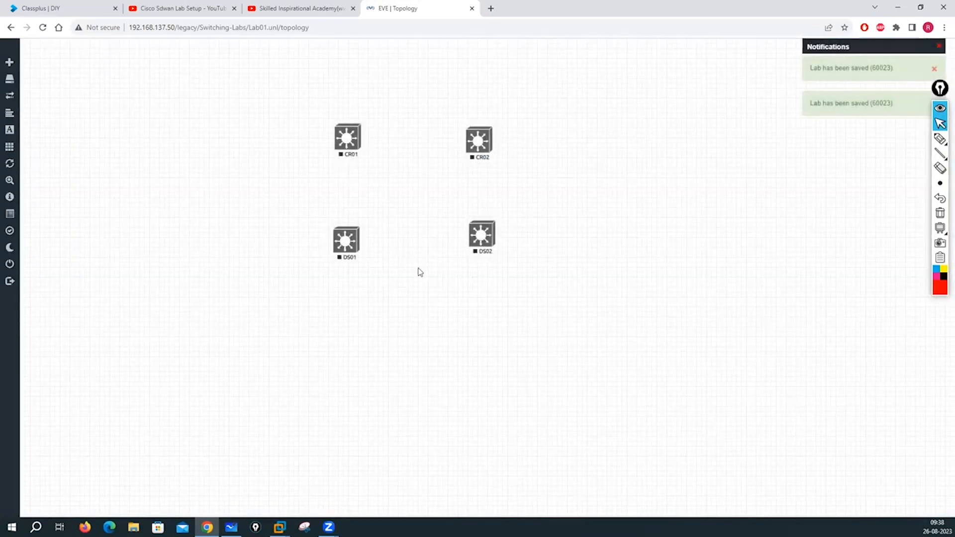
left_click_drag(479, 246, 481, 255)
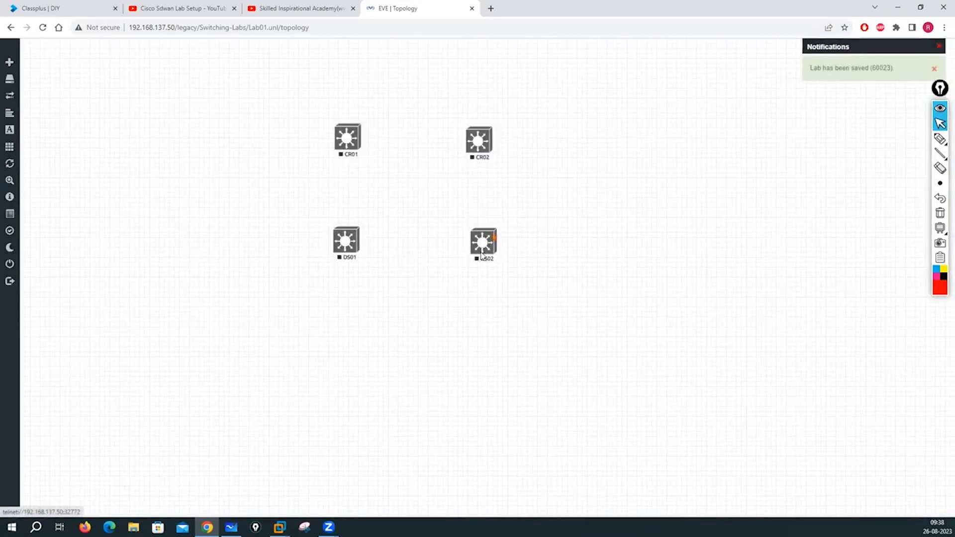
Set up another new node from the Cisco vIOS Switch template with the Switch2.png icon.
right_click(349, 336)
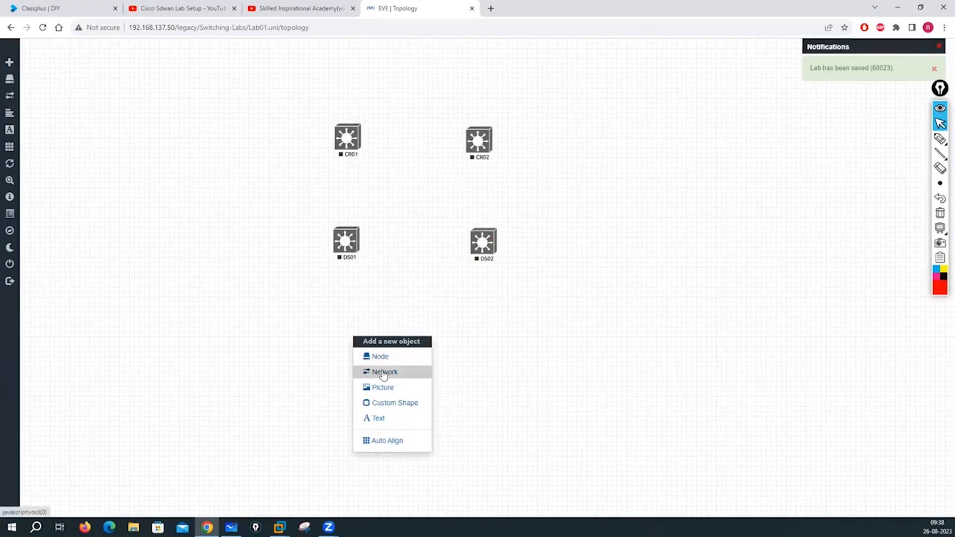
left_click(380, 358)
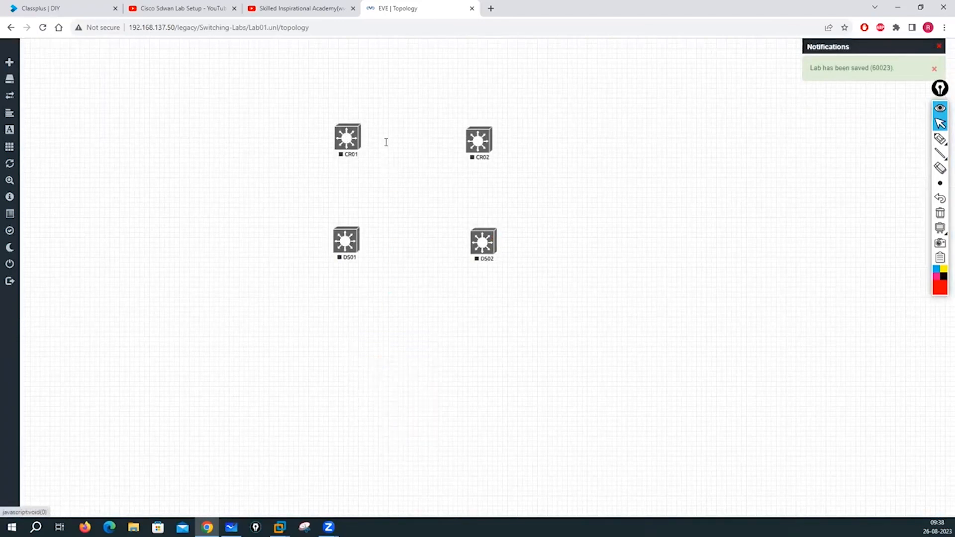
type("vios")
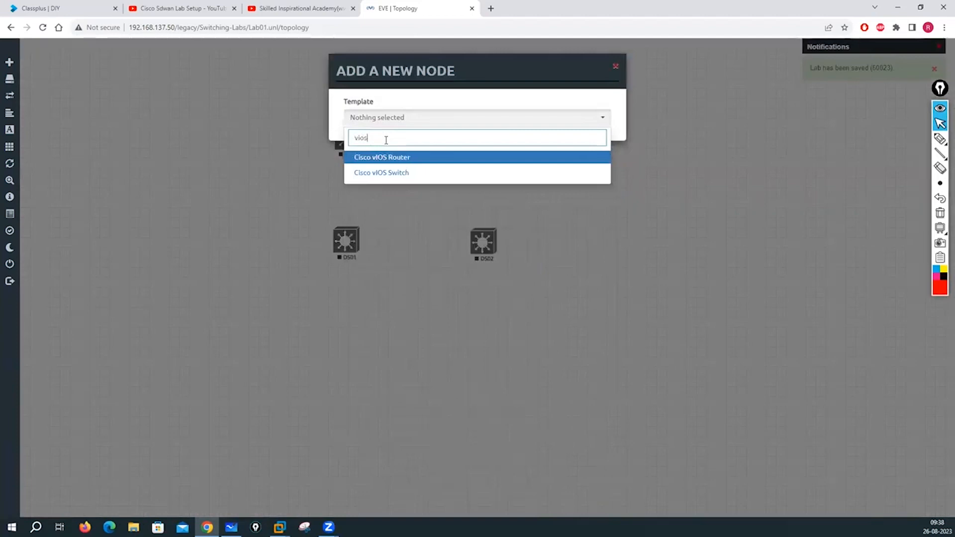
left_click(394, 174)
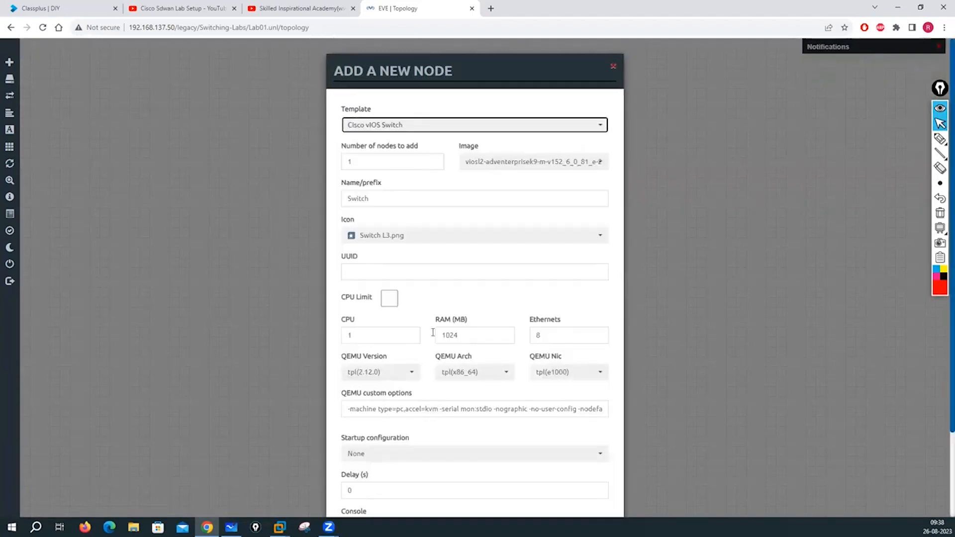
left_click(450, 241)
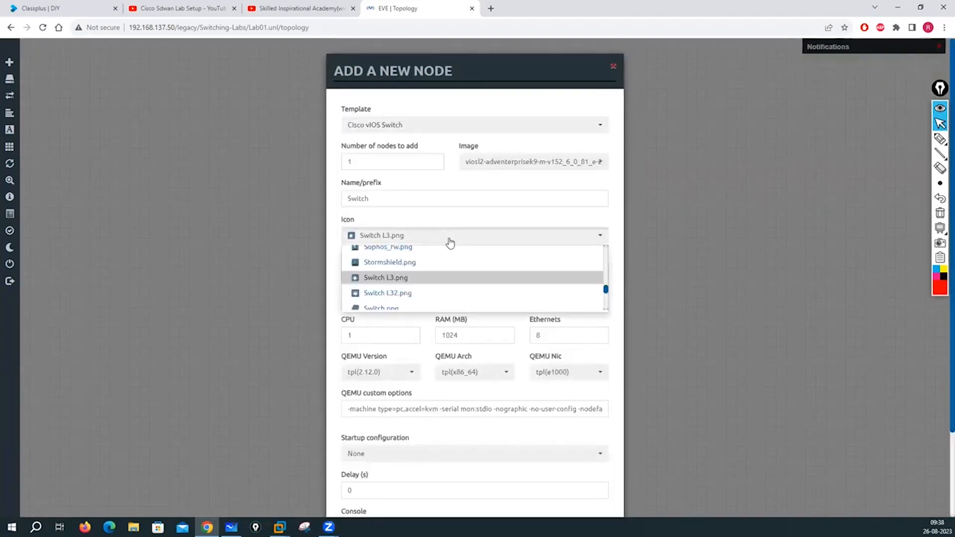
scroll(416, 300, "down", 1)
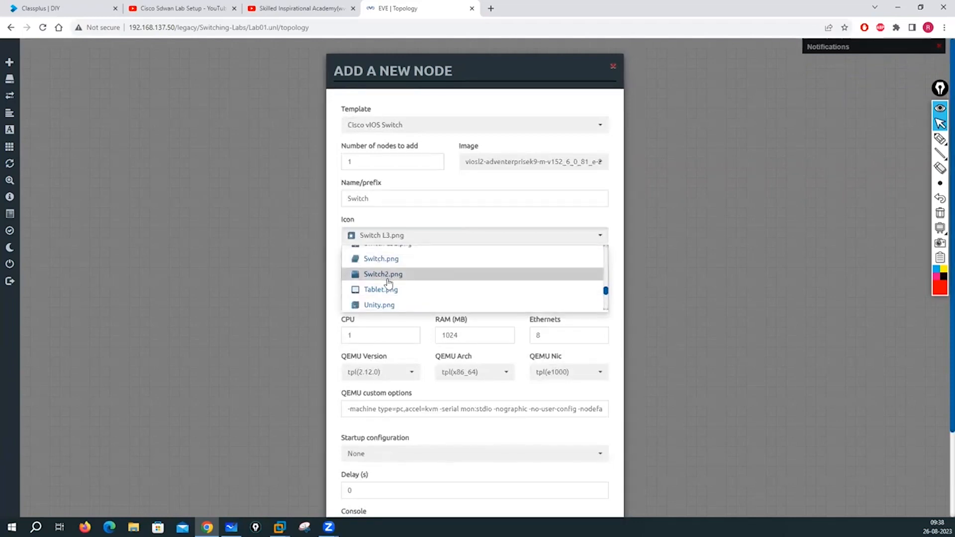
scroll(406, 297, "up", 1)
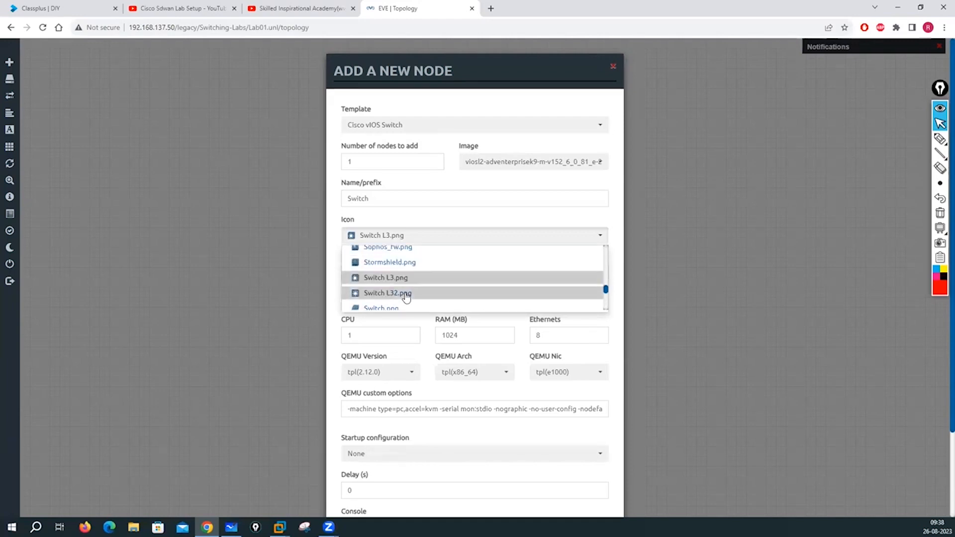
scroll(418, 302, "down", 2)
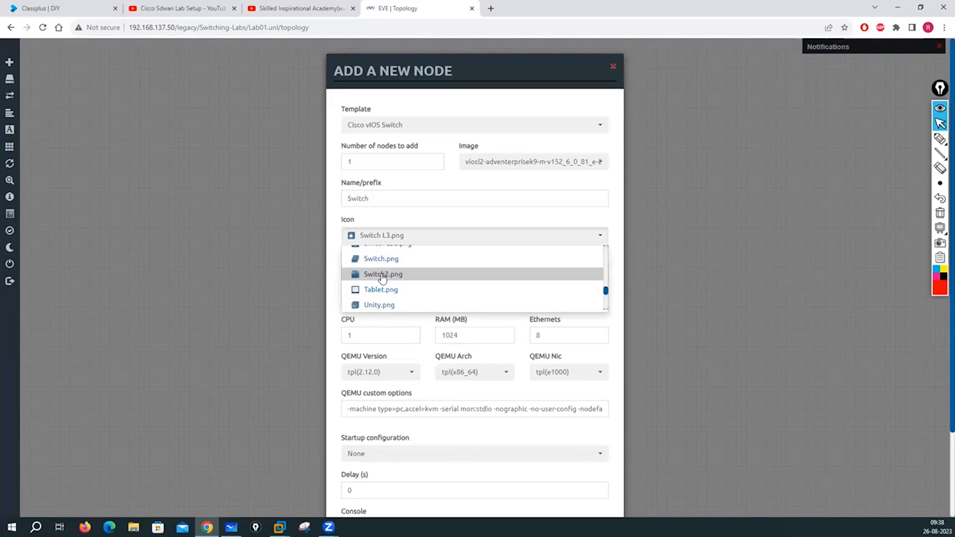
left_click(383, 275)
Add 6 of these switch nodes with the name prefix L2-SW0.
double_click(347, 164)
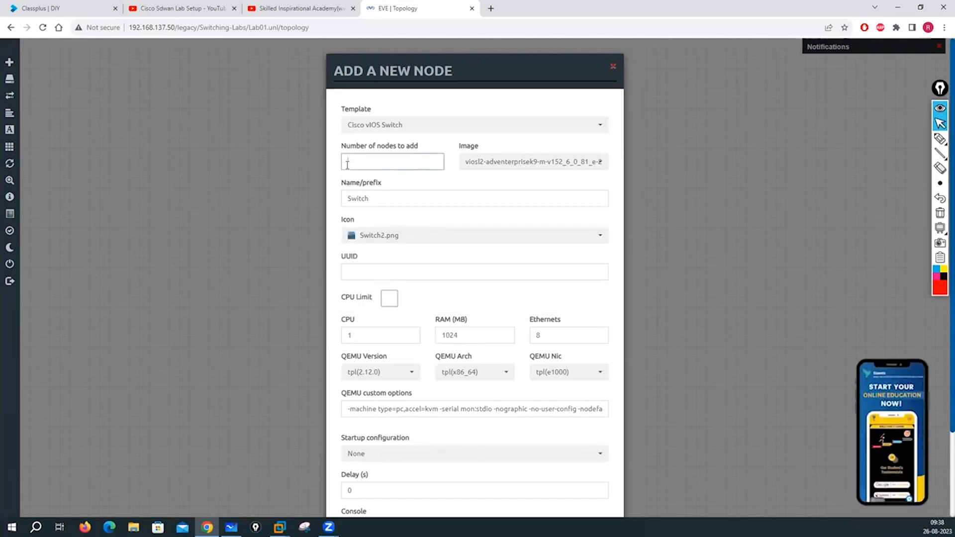
type("6")
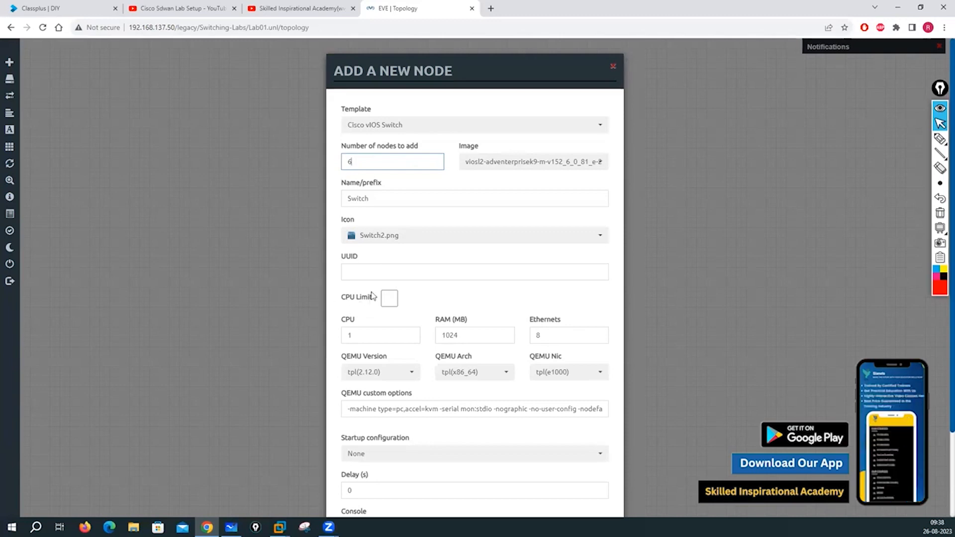
double_click(351, 203)
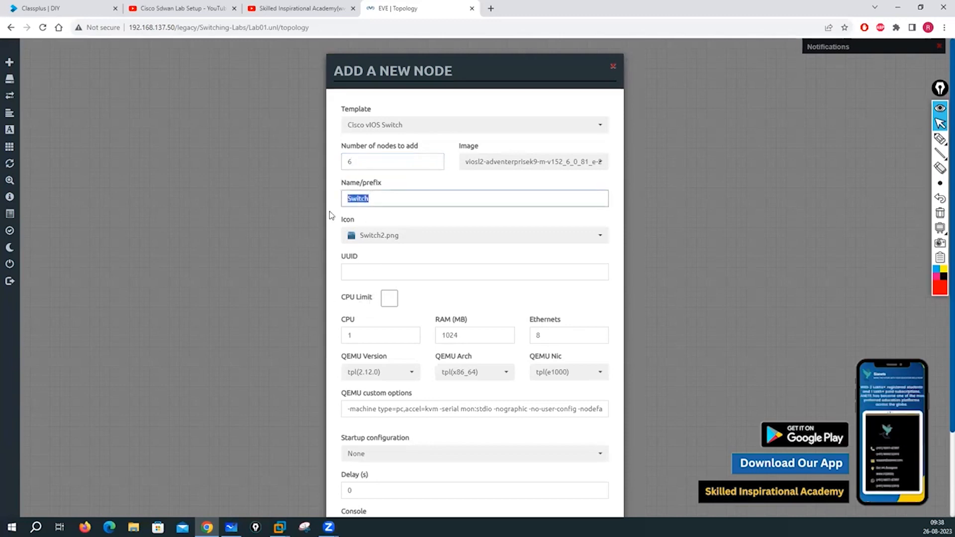
type("L2-")
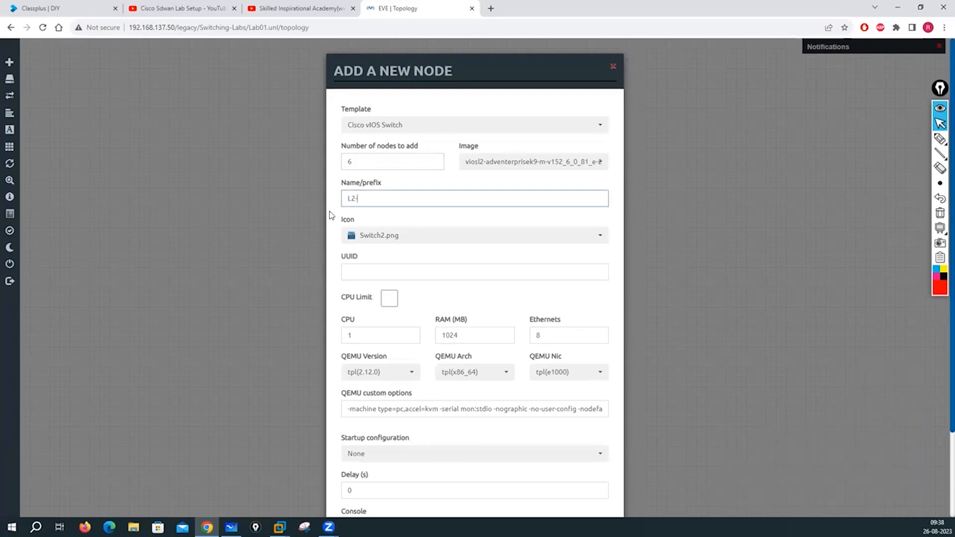
type("SW")
scroll(433, 348, "down", 3)
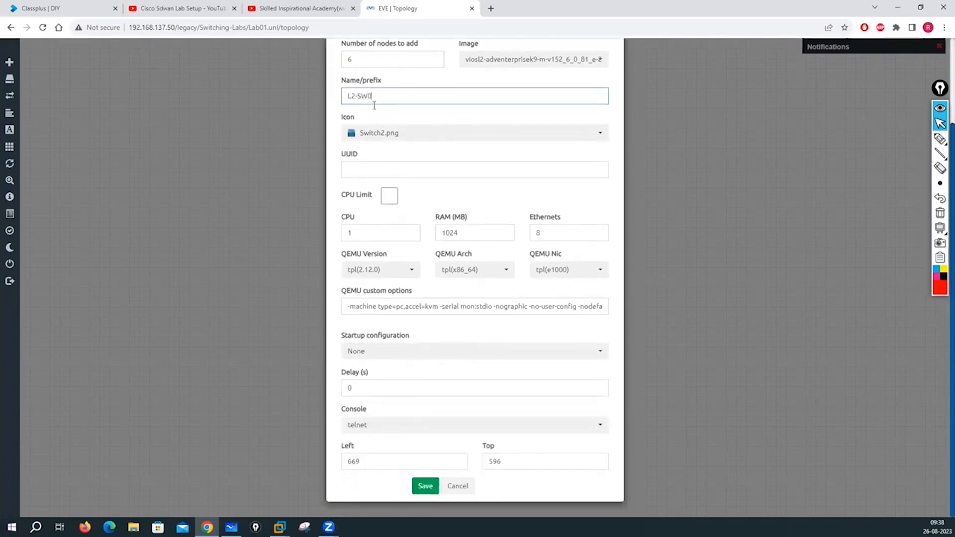
left_click(422, 487)
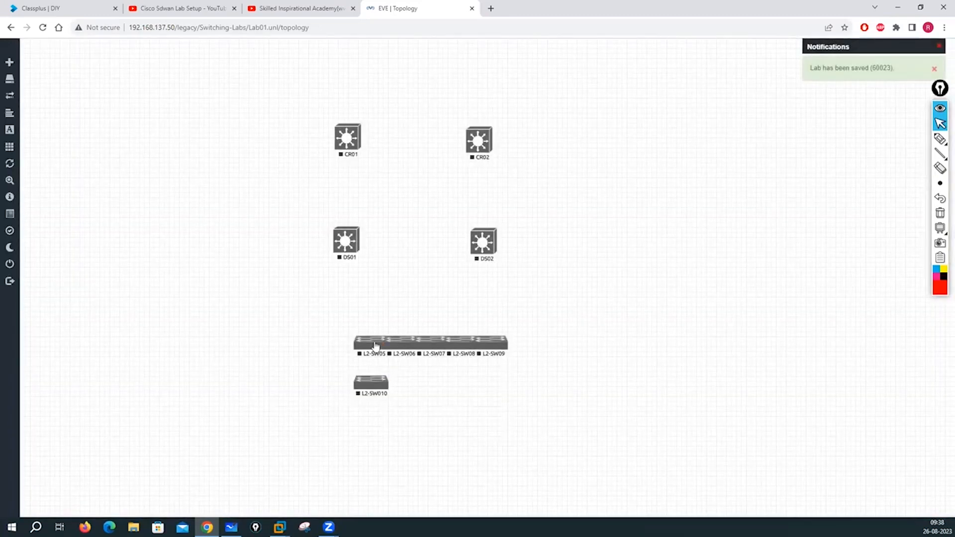
Spread the six L2 switches in a row below DS01 and DS02, ordered L2-SW010, L2-SW05, L2-SW06, L2-SW07, L2-SW09, L2-SW08.
left_click_drag(375, 344, 438, 389)
left_click_drag(357, 382, 172, 389)
left_click_drag(412, 386, 277, 387)
left_click_drag(395, 343, 397, 392)
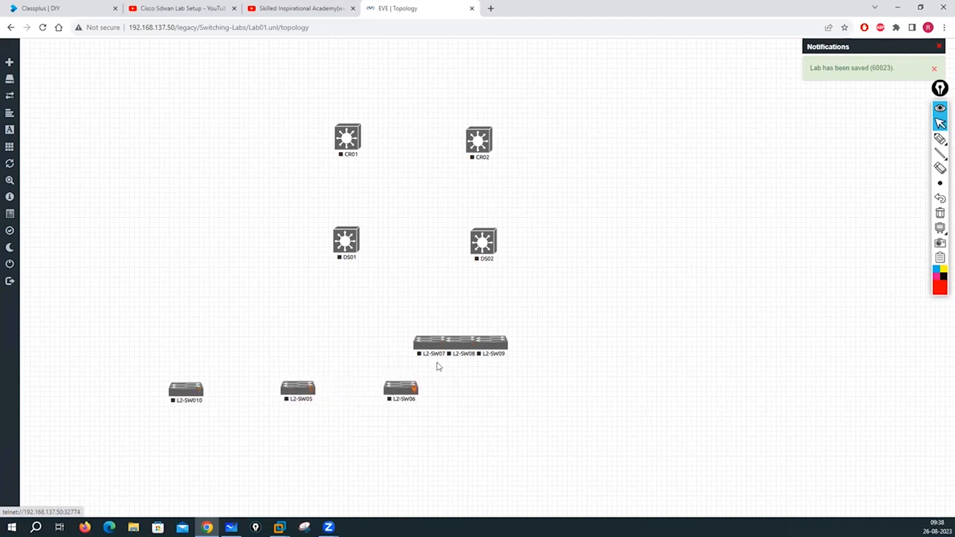
left_click_drag(425, 354, 517, 392)
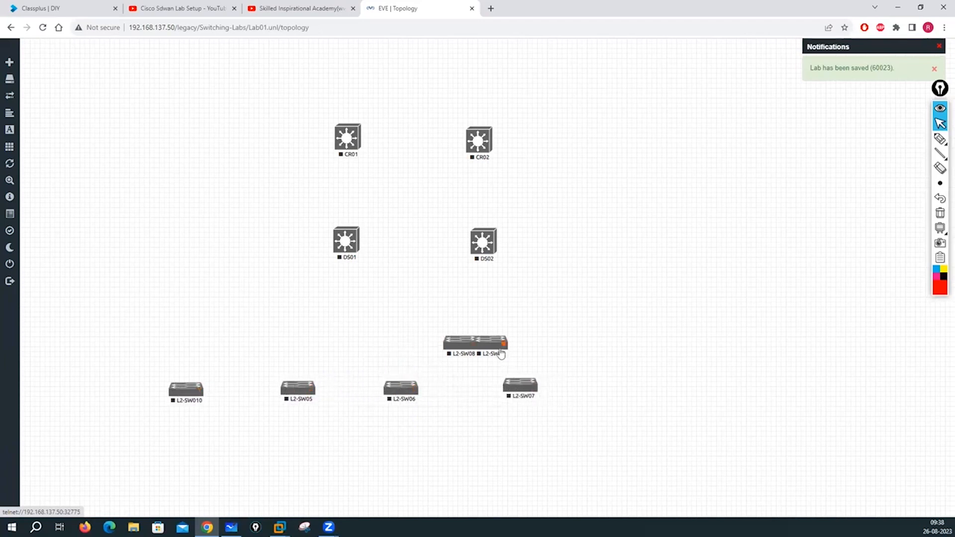
left_click_drag(501, 351, 632, 395)
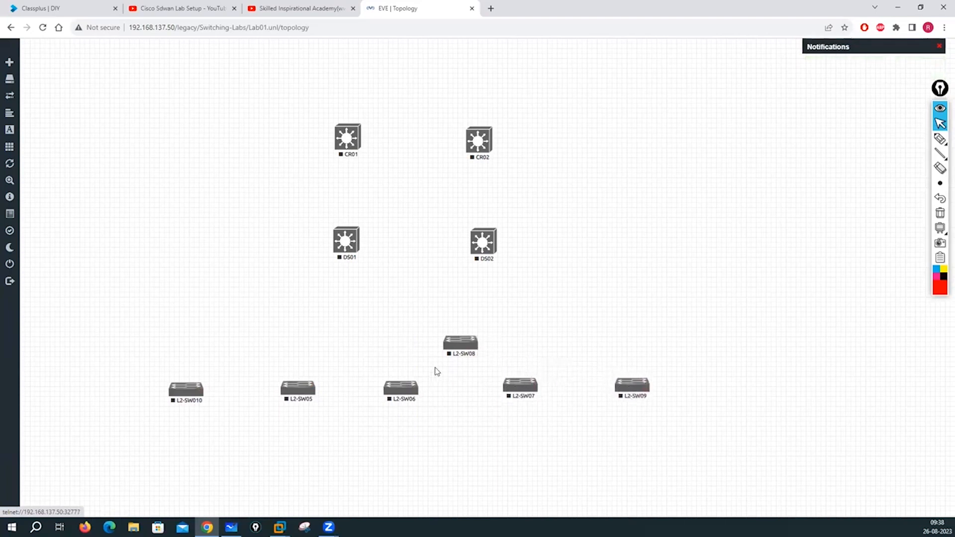
left_click_drag(458, 351, 724, 392)
left_click_drag(633, 385, 631, 383)
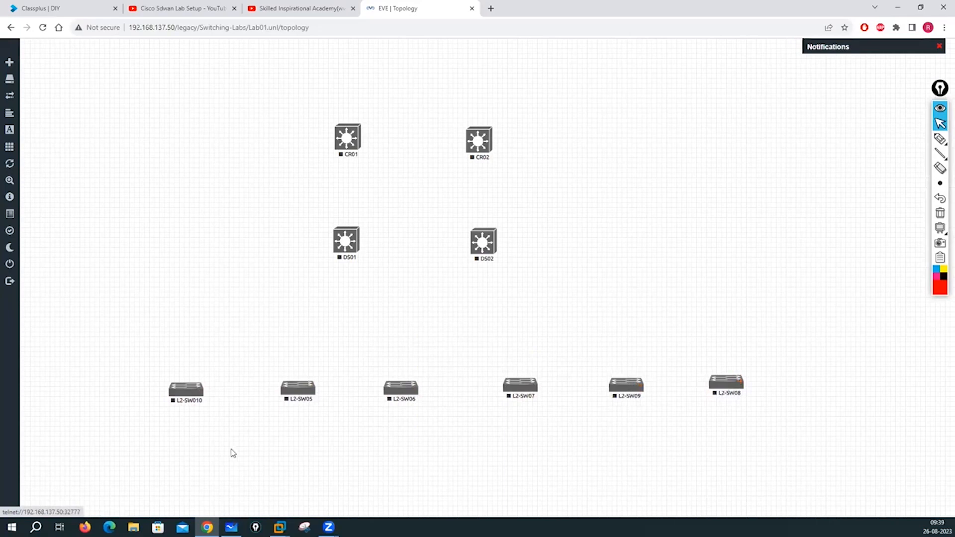
Rename the L2-SW010 switch as L2-SW01 and save the node.
right_click(186, 391)
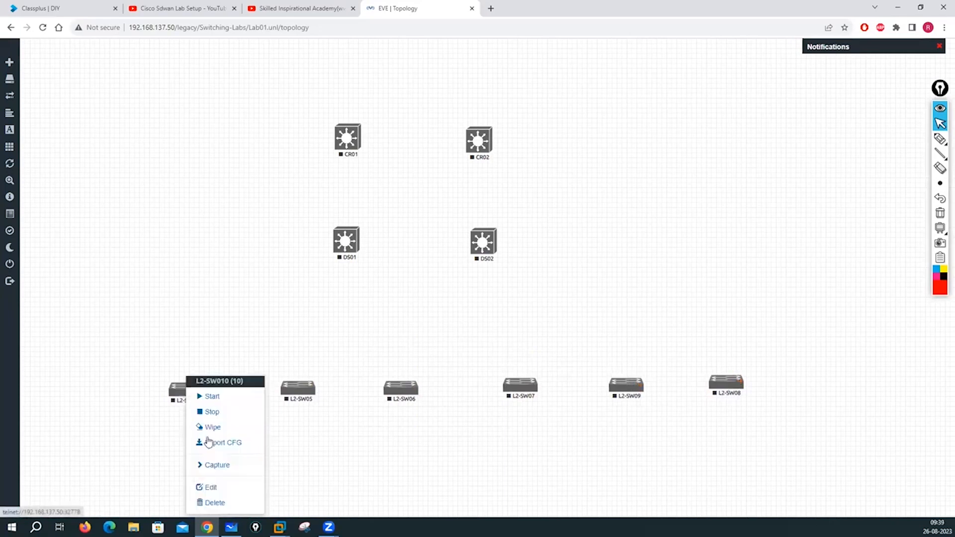
left_click(212, 488)
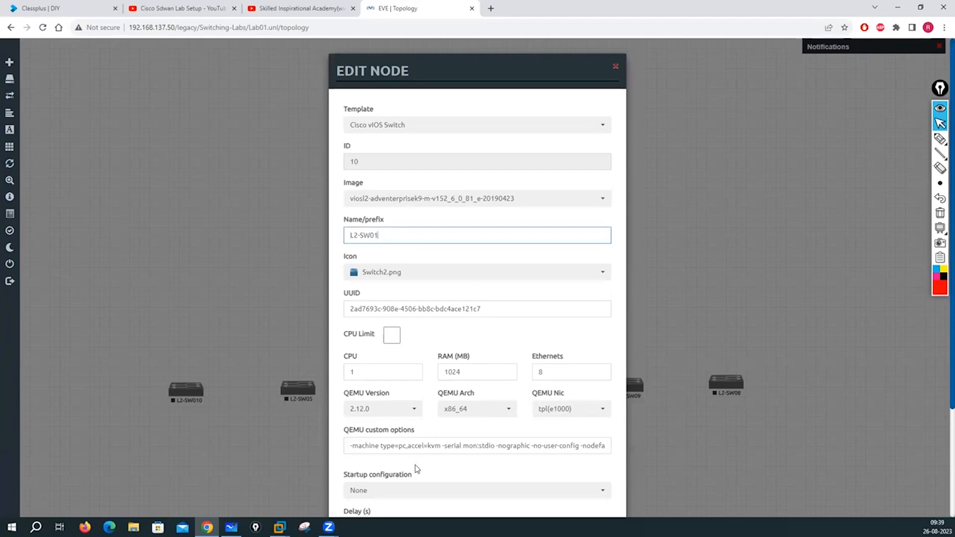
scroll(416, 469, "down", 3)
left_click(426, 485)
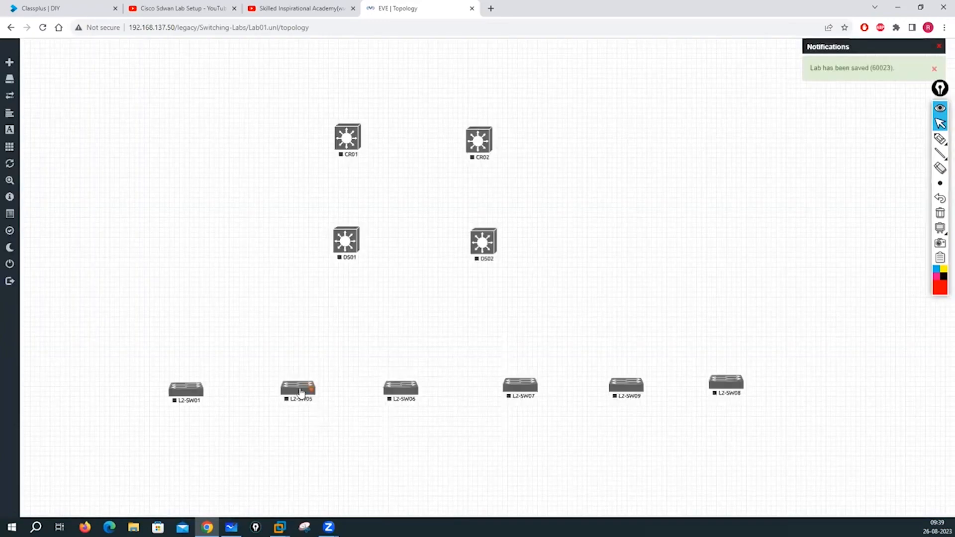
Rename the L2-SW05 switch as L2-SW02 and save the node.
right_click(301, 393)
left_click(330, 487)
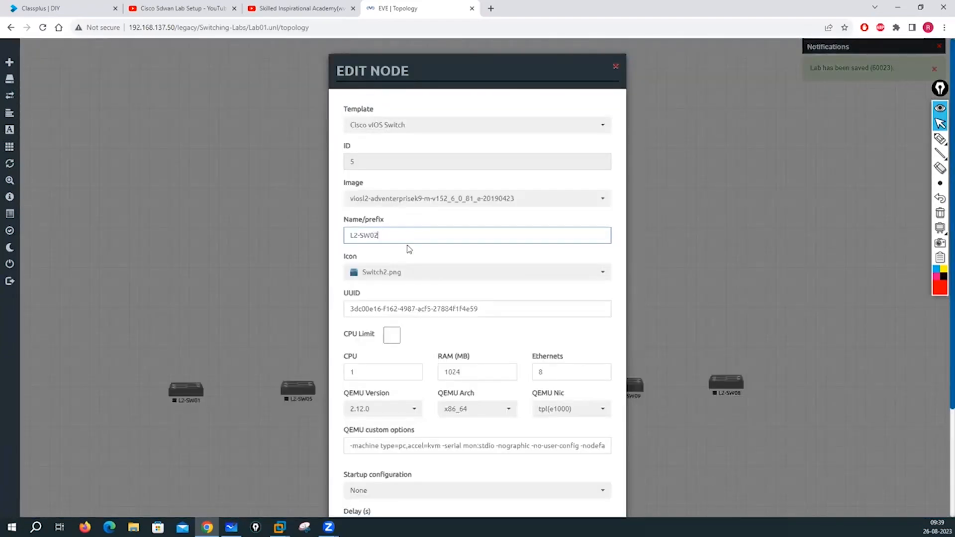
scroll(408, 249, "down", 4)
left_click(431, 490)
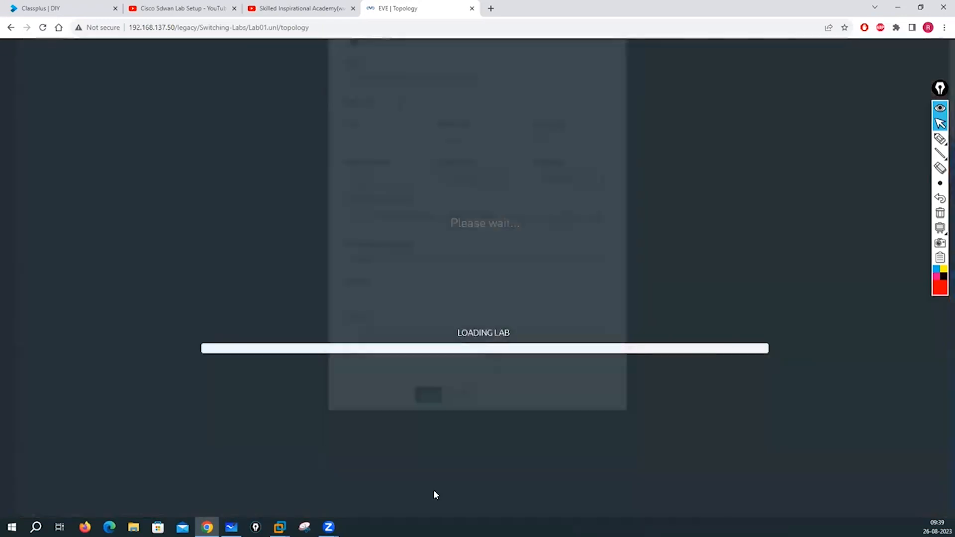
Rename the L2-SW06 switch as L2-SW03 and save the node.
right_click(400, 389)
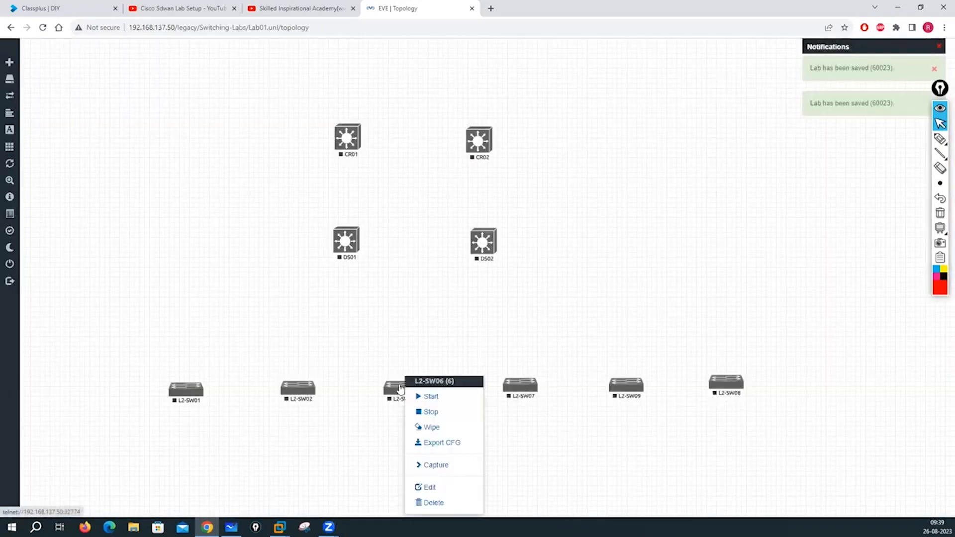
left_click(426, 486)
left_click_drag(375, 235, 389, 235)
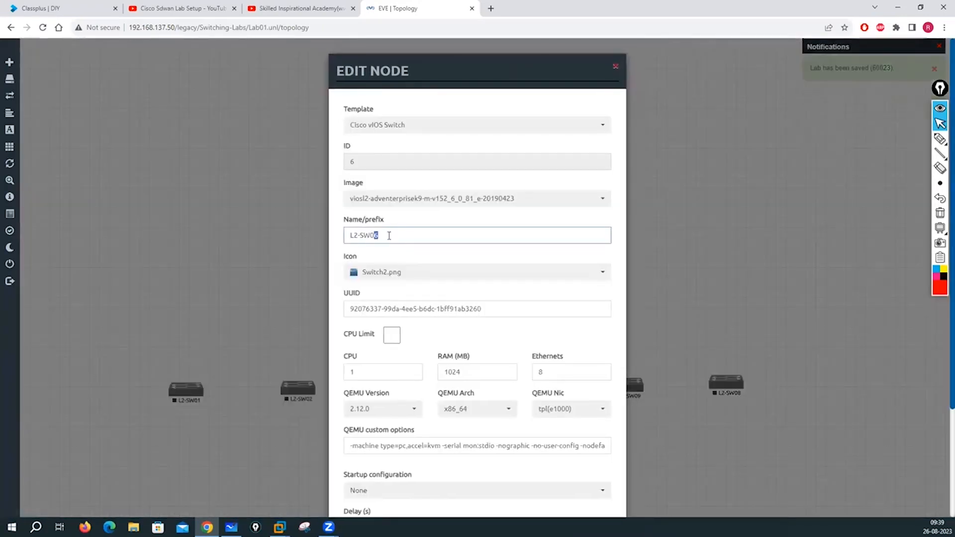
scroll(417, 348, "down", 3)
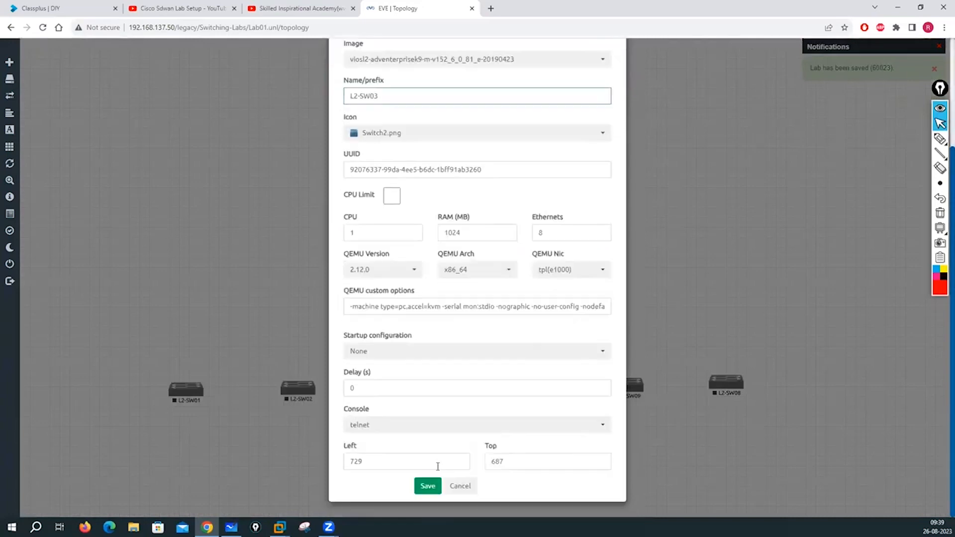
left_click(426, 485)
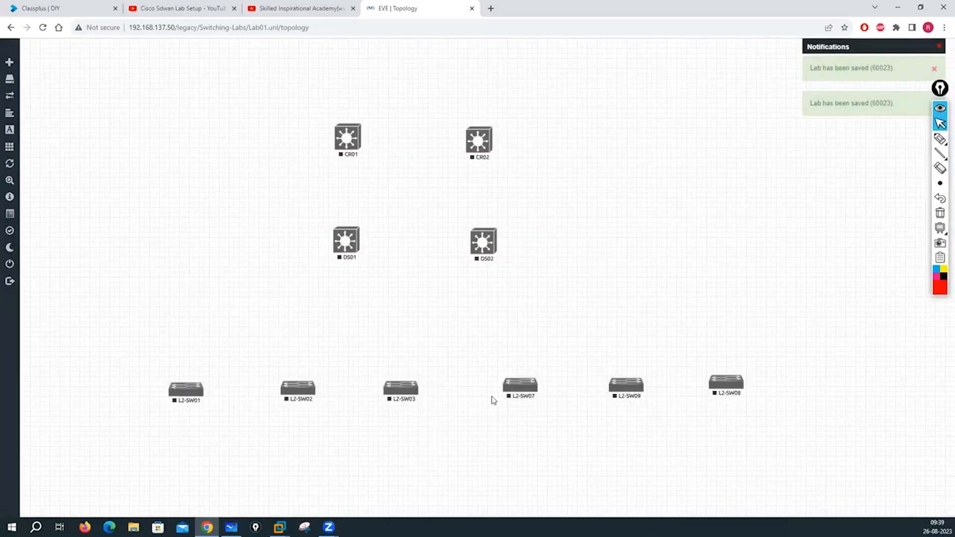
Rename the L2-SW07 switch as L2-SW04 and save the node.
right_click(519, 385)
left_click(542, 486)
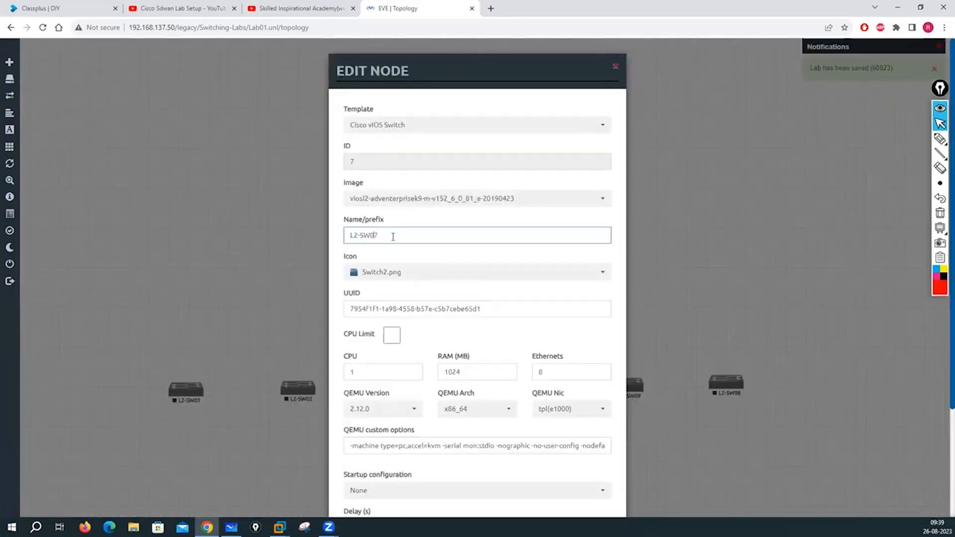
scroll(422, 398, "down", 5)
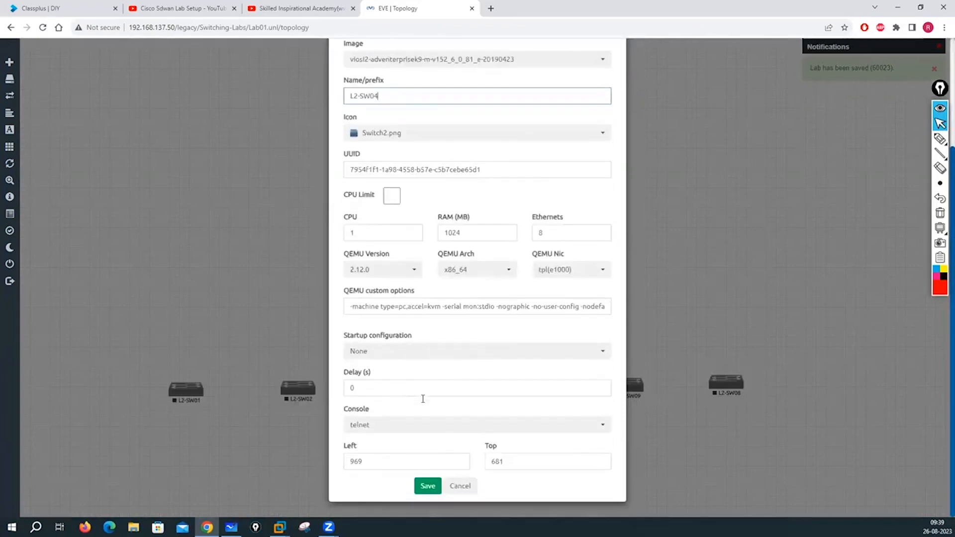
left_click(427, 486)
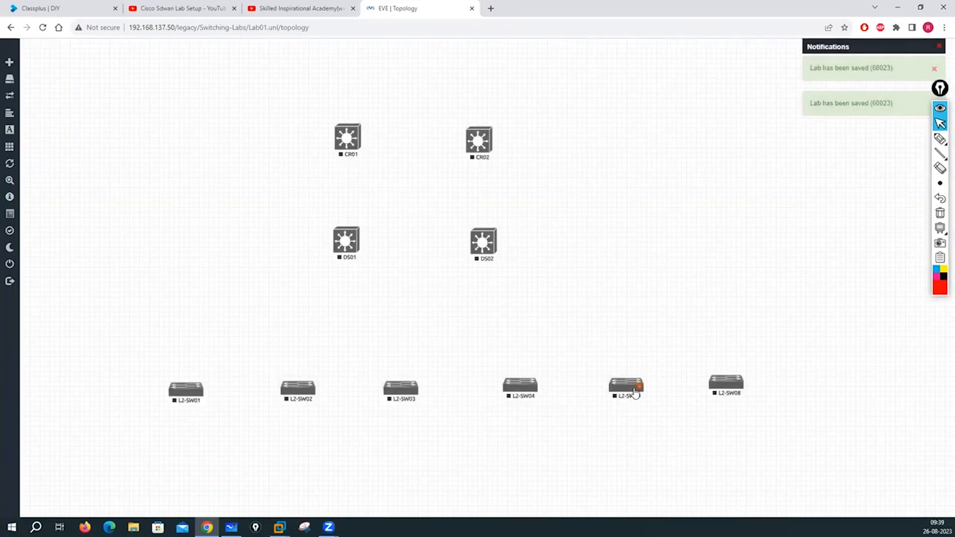
Rename the L2-SW09 switch as L2-SW05 and save the node.
right_click(630, 390)
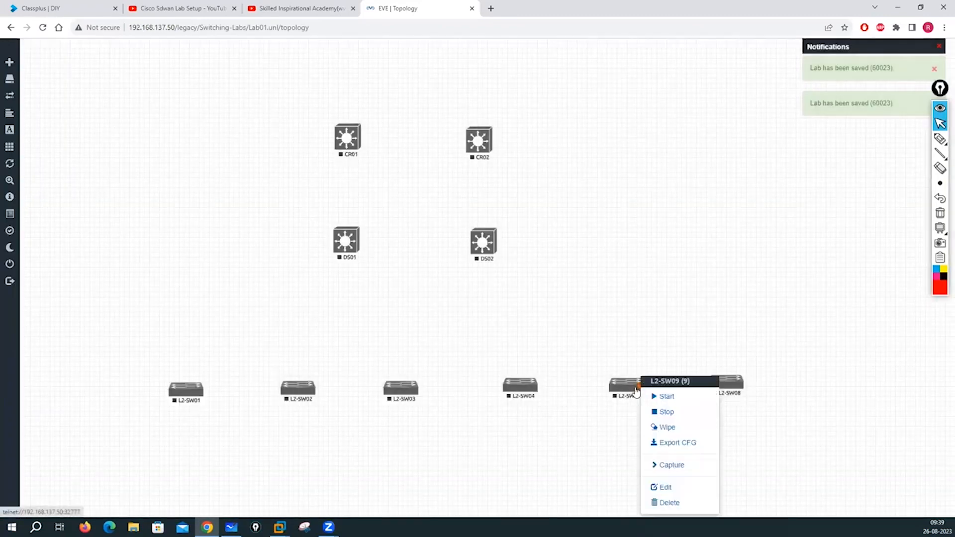
left_click(668, 489)
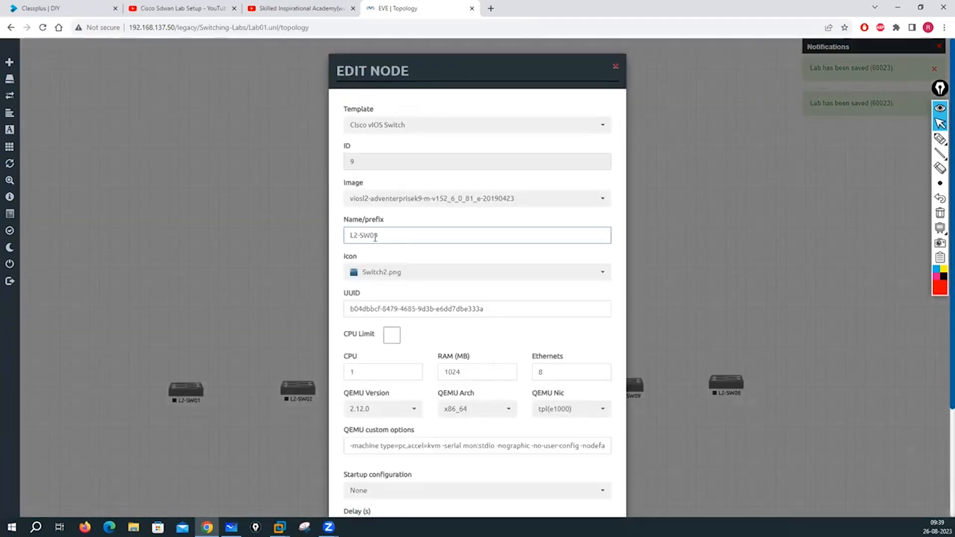
type("5")
scroll(404, 240, "down", 3)
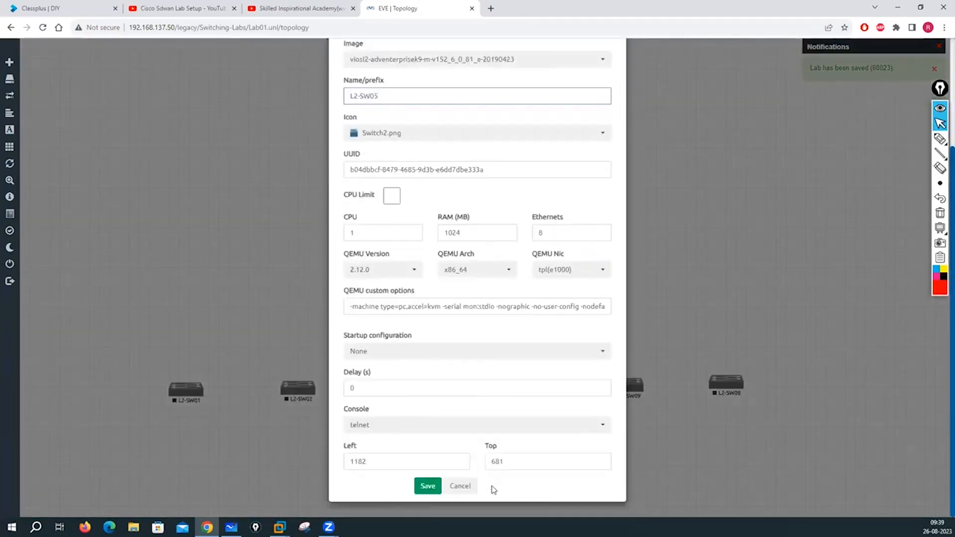
left_click(434, 489)
Rename the L2-SW08 switch as L2-SW06 and save the node.
right_click(725, 383)
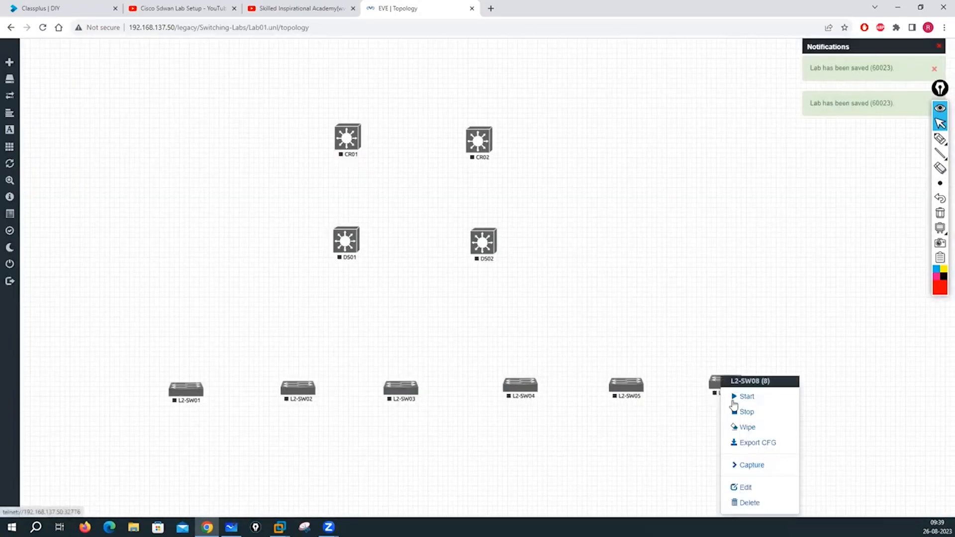
left_click(746, 489)
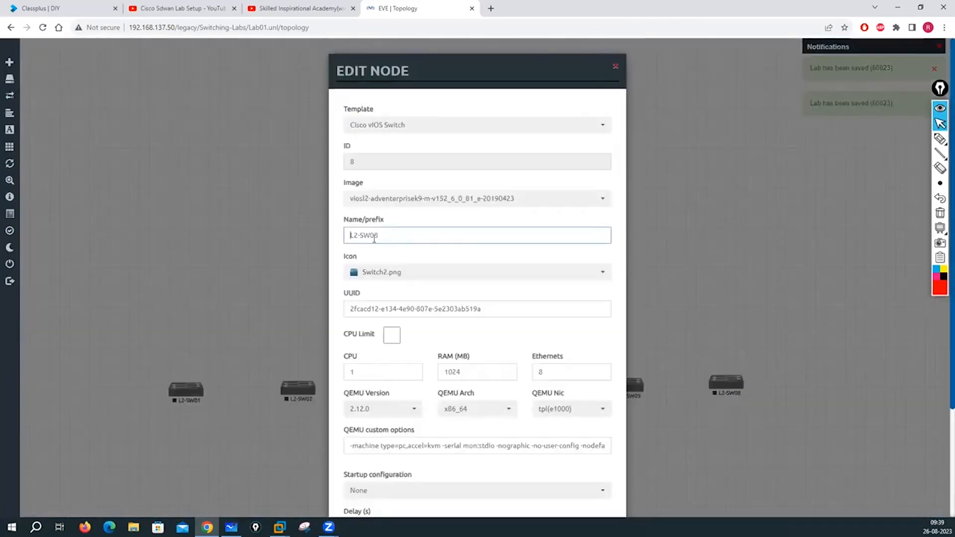
key("shift+End")
type("6")
scroll(445, 378, "down", 4)
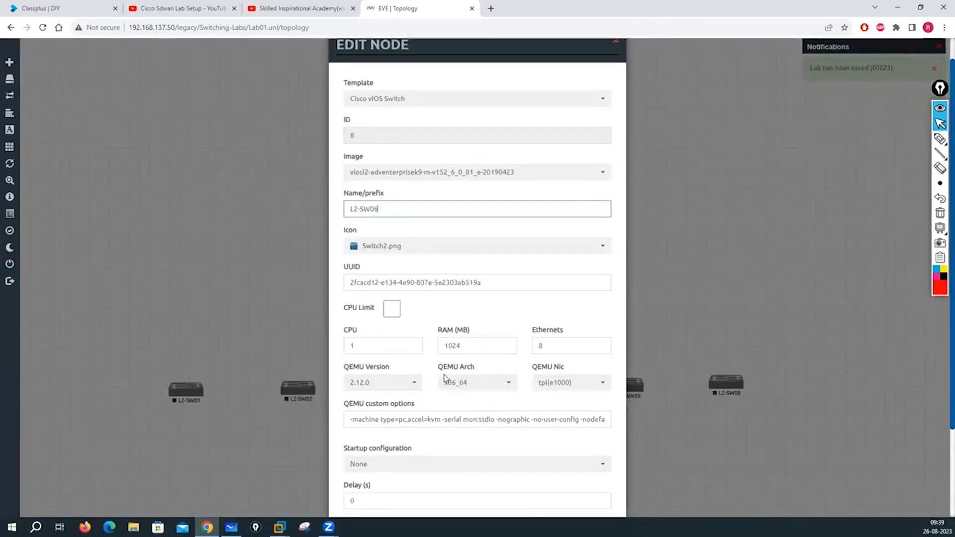
left_click(429, 486)
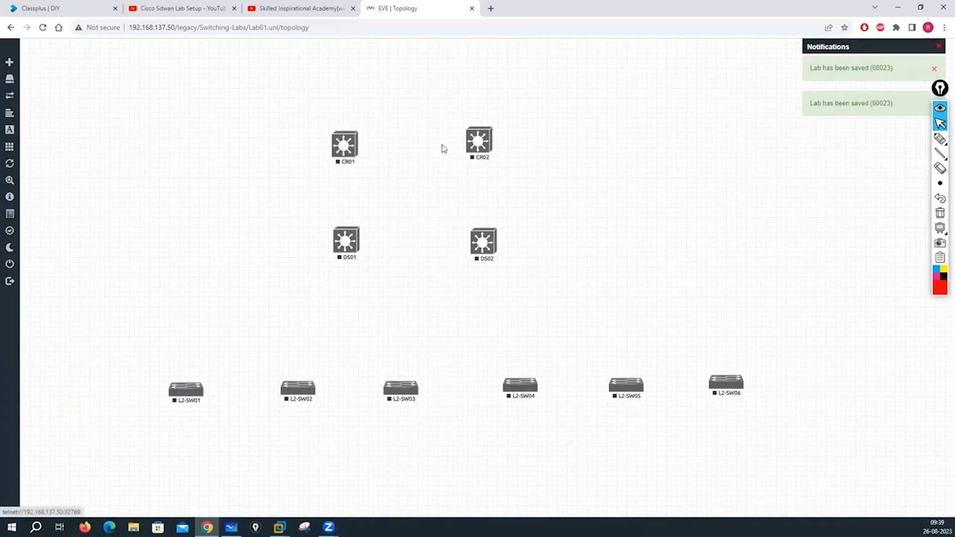
Nudge CR02 into line with CR01 and connect CR01 Gi0/0 to CR02 Gi0/0.
left_click_drag(472, 144, 475, 148)
mouse_move(358, 142)
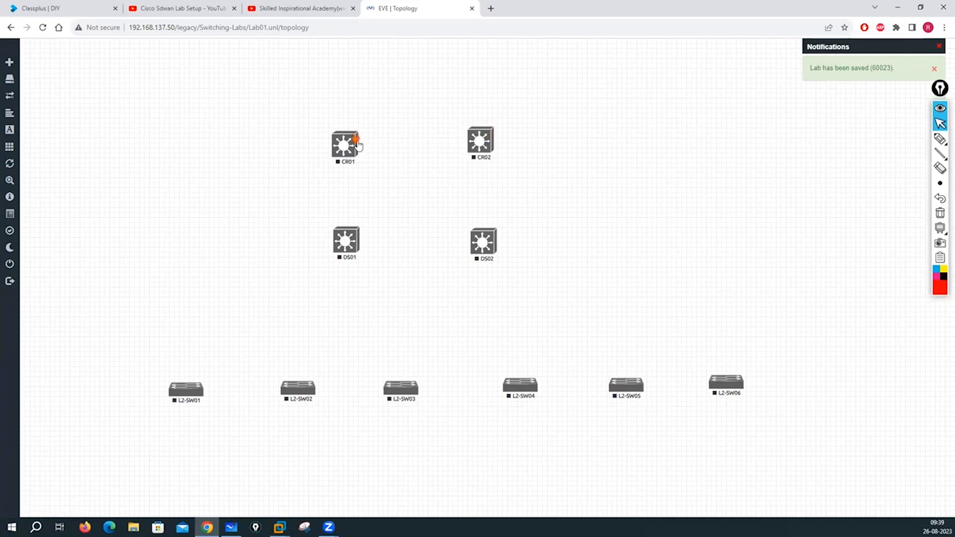
left_click_drag(358, 142, 481, 144)
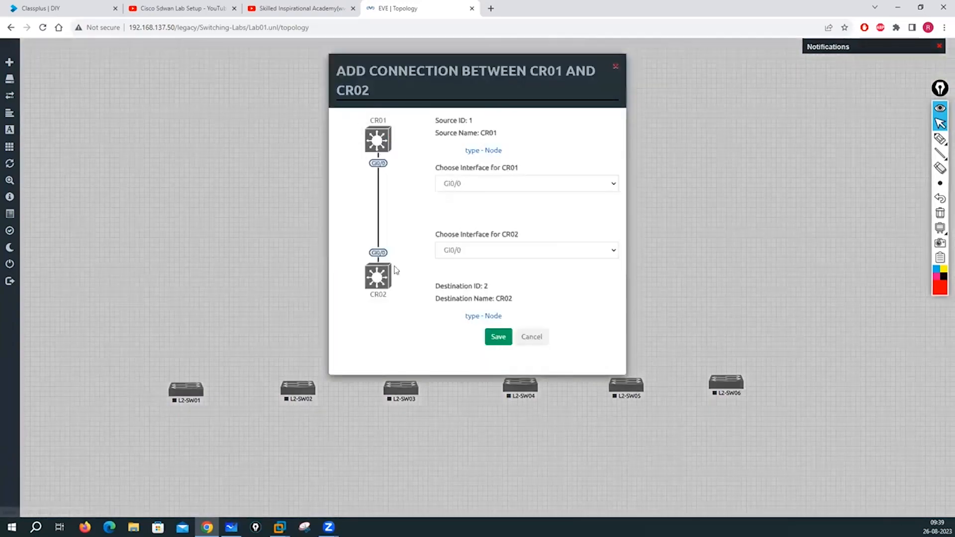
left_click(498, 337)
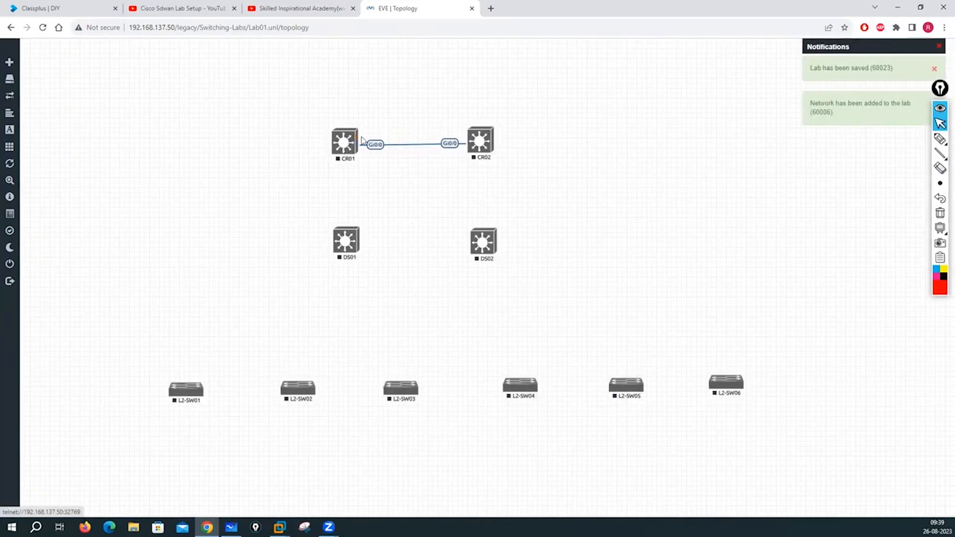
Connect CR01 Gi0/1 to DS01 Gi0/0 and CR01 Gi0/2 to DS02 Gi0/0.
left_click_drag(356, 134, 352, 230)
left_click(498, 337)
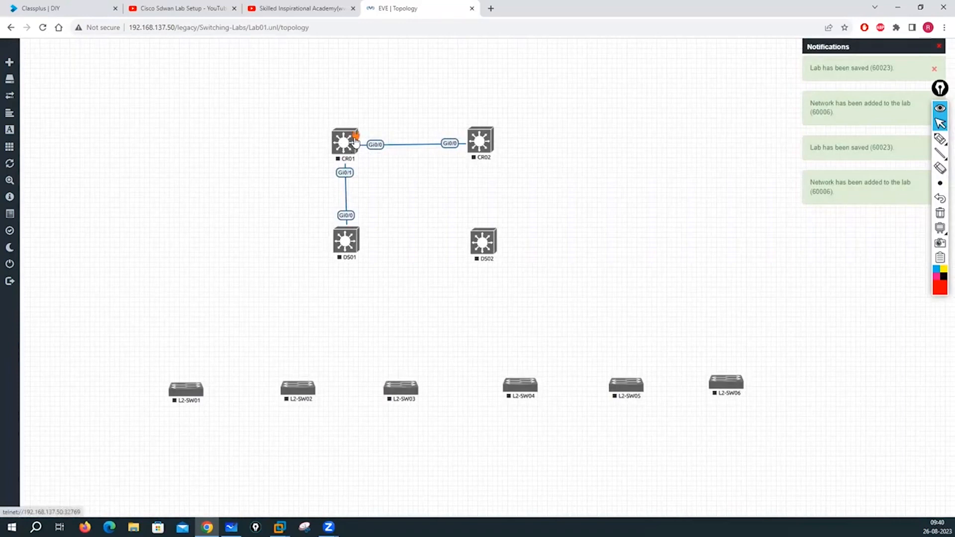
left_click_drag(355, 142, 472, 234)
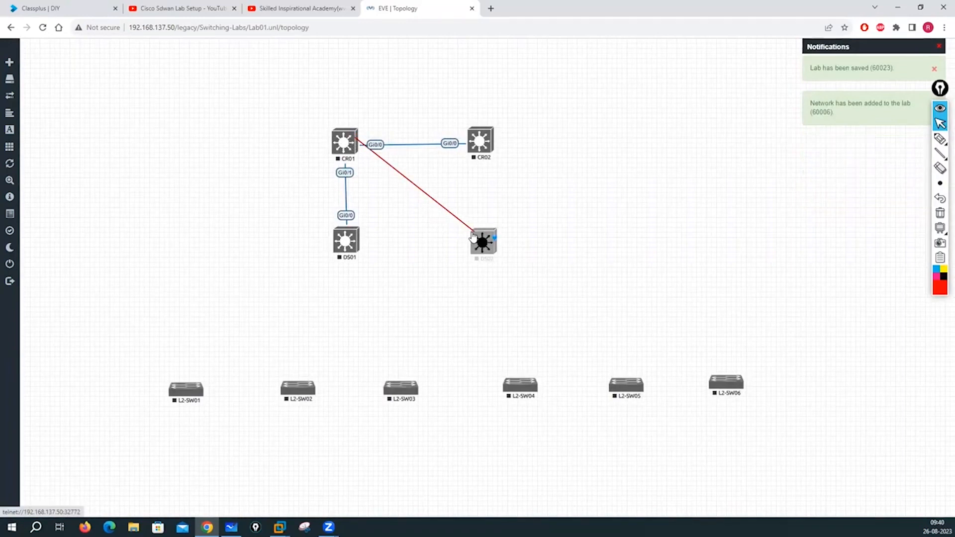
left_click_drag(473, 235, 473, 236)
left_click(496, 337)
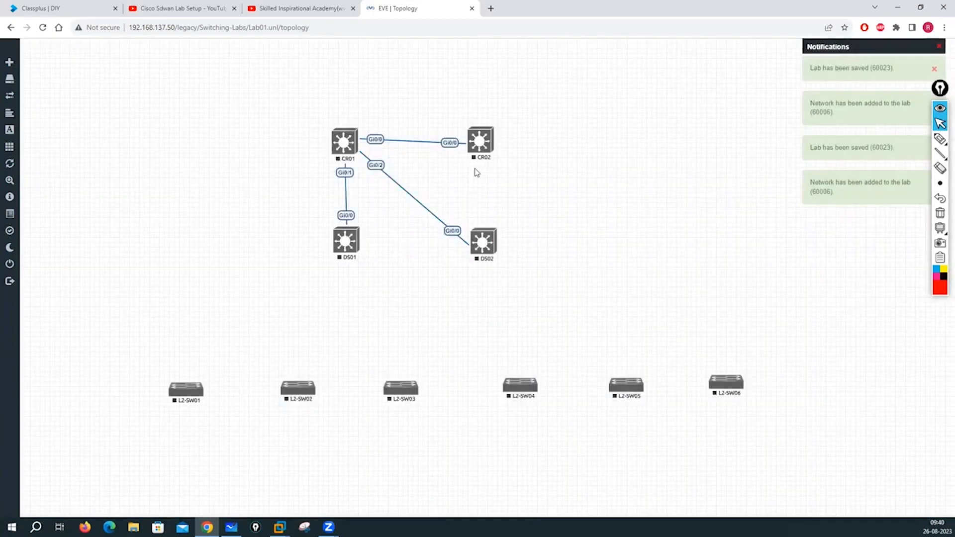
Connect CR02 Gi0/1 to DS01 Gi0/1 and CR02 Gi0/2 to DS02 Gi0/1.
mouse_move(468, 161)
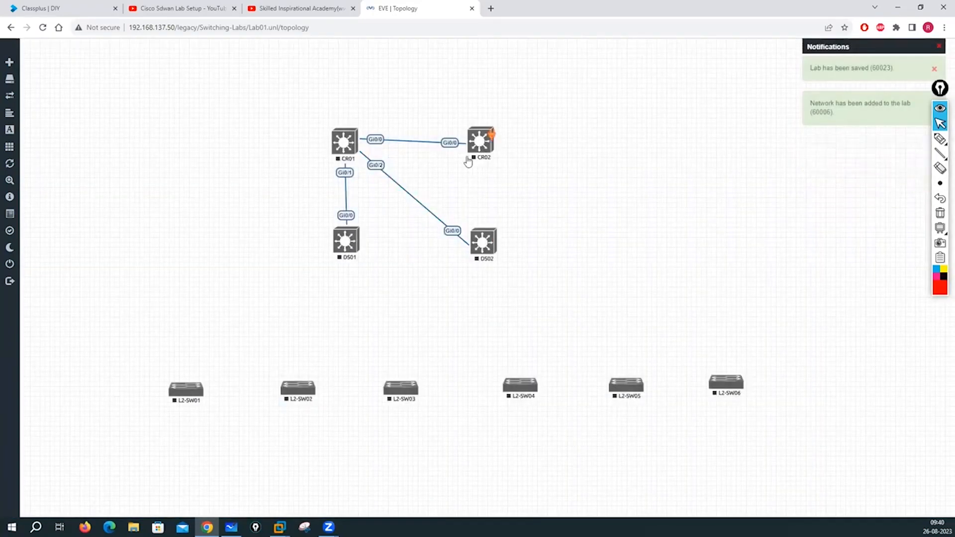
left_click_drag(383, 230, 352, 240)
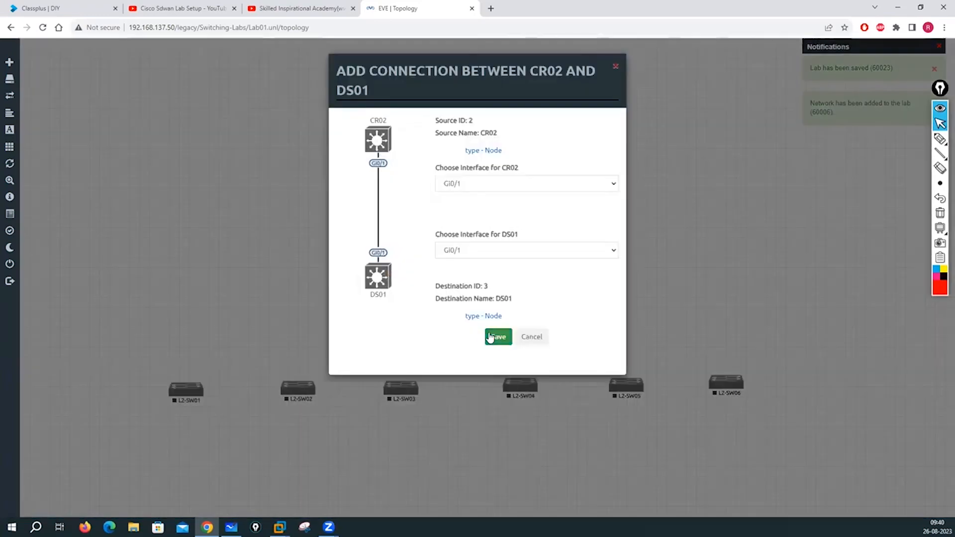
left_click(494, 336)
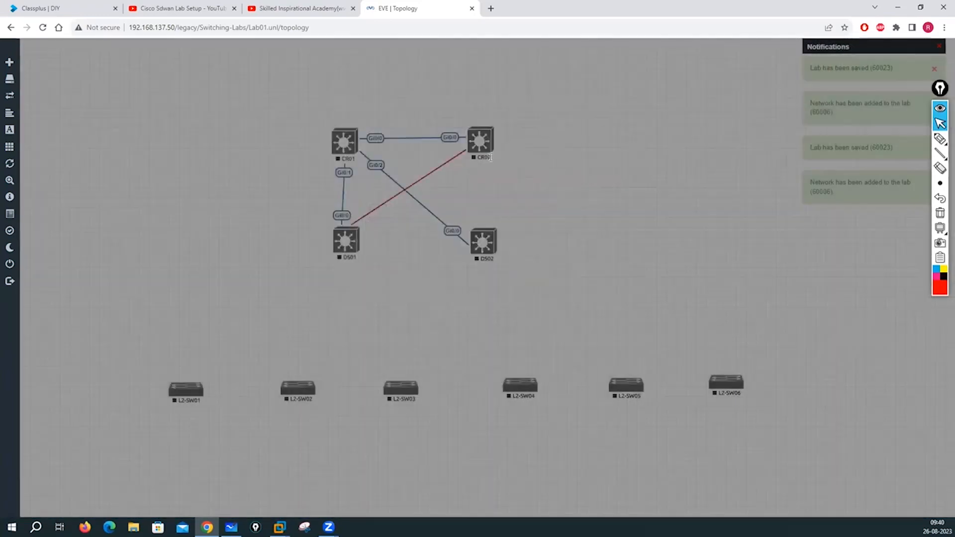
left_click_drag(491, 140, 482, 242)
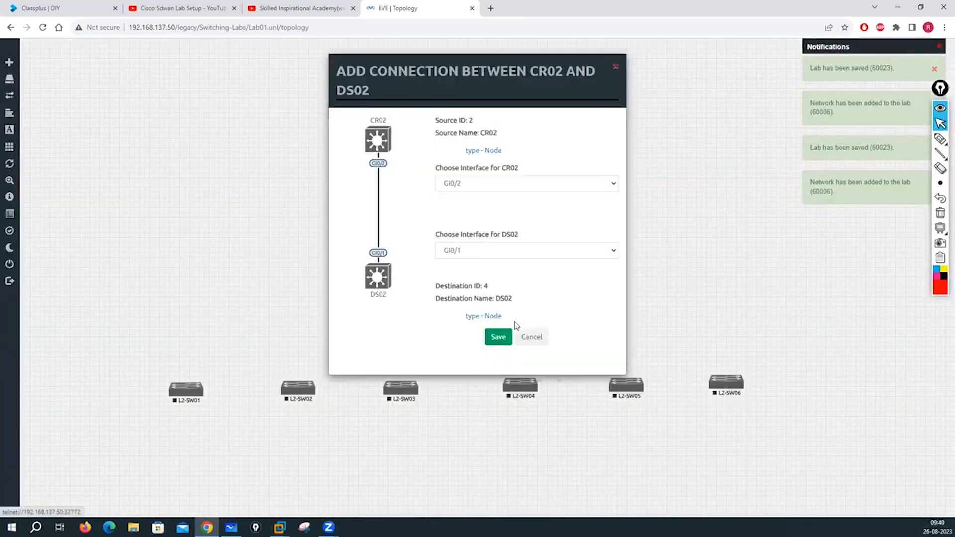
left_click(496, 336)
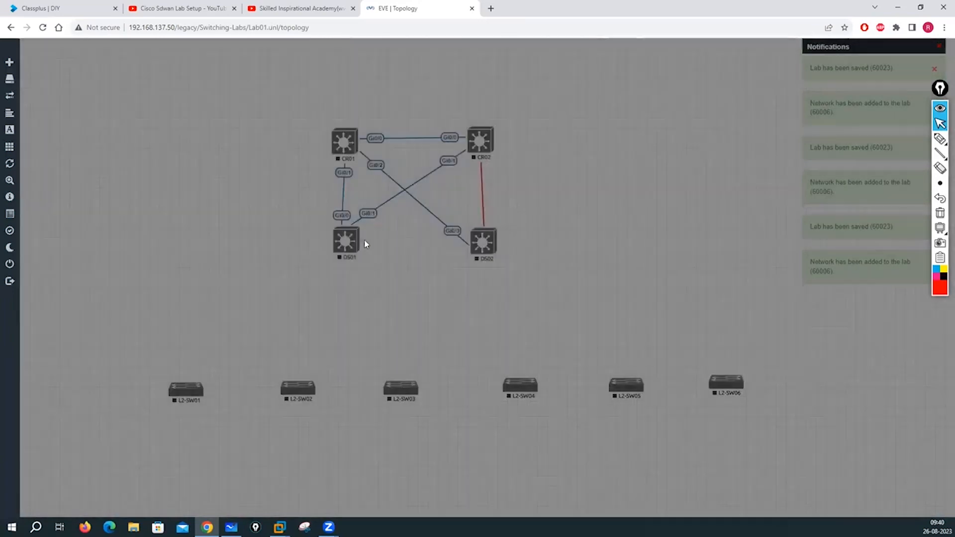
Uplink L2-SW01 to both distribution switches: DS01 Gi0/2 to its Gi0/0 and DS02 Gi0/2 to its Gi0/1.
left_click_drag(363, 243, 185, 389)
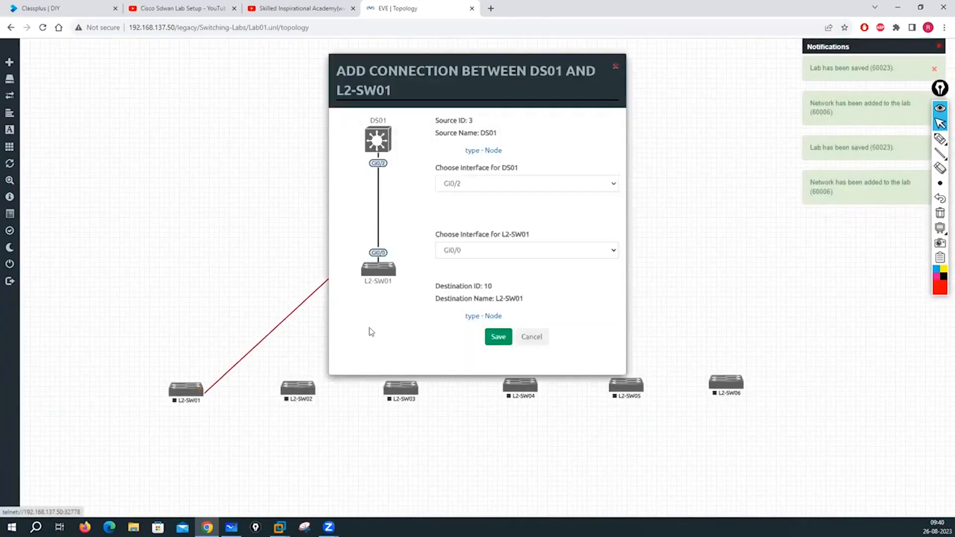
left_click(497, 338)
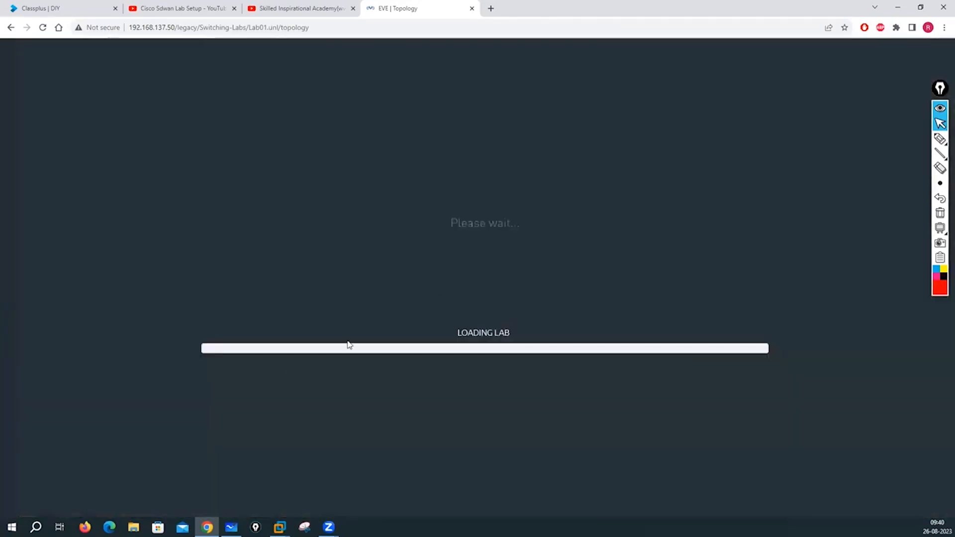
left_click_drag(483, 243, 193, 392)
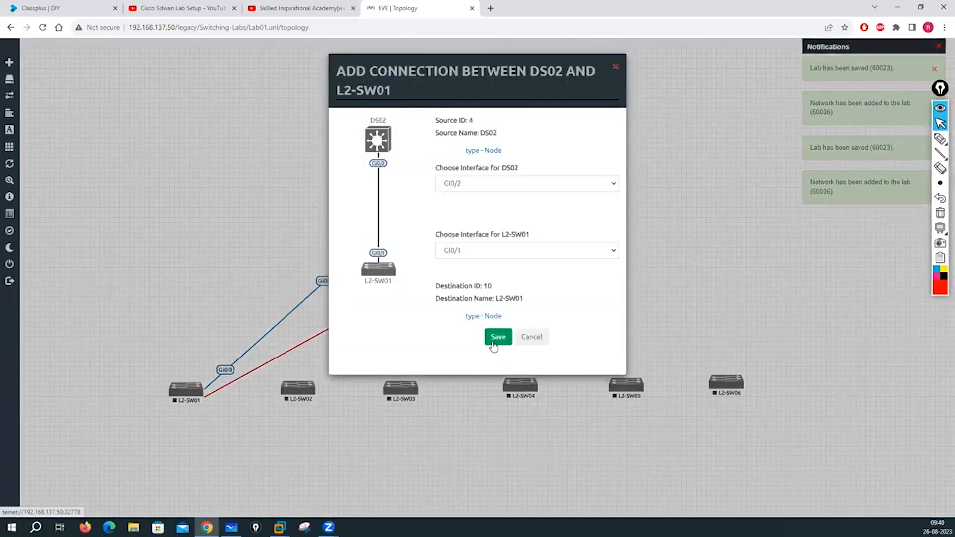
left_click(494, 342)
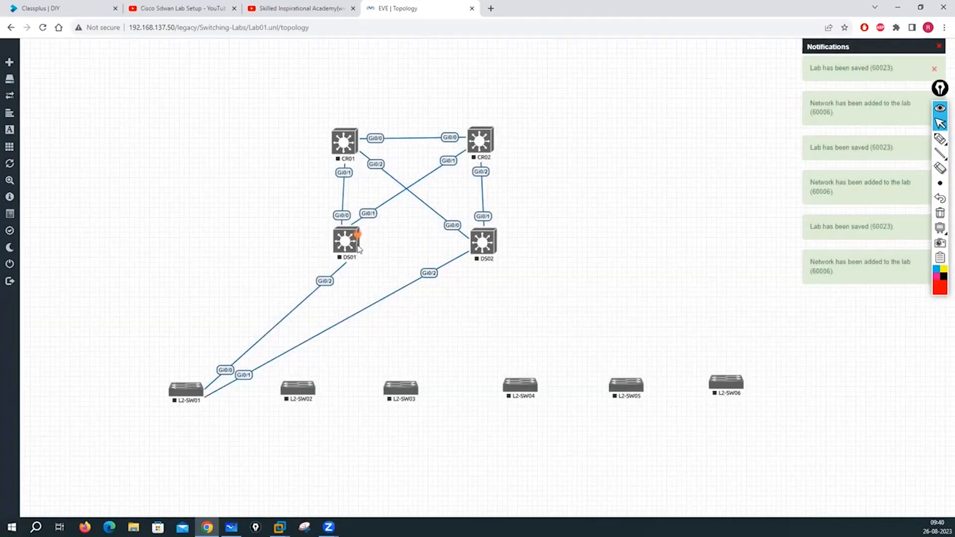
Uplink L2-SW02 to both distribution switches: DS01 Gi0/3 to its Gi0/0 and DS02 Gi0/3 to its Gi0/1.
left_click_drag(357, 243, 309, 392)
left_click(506, 341)
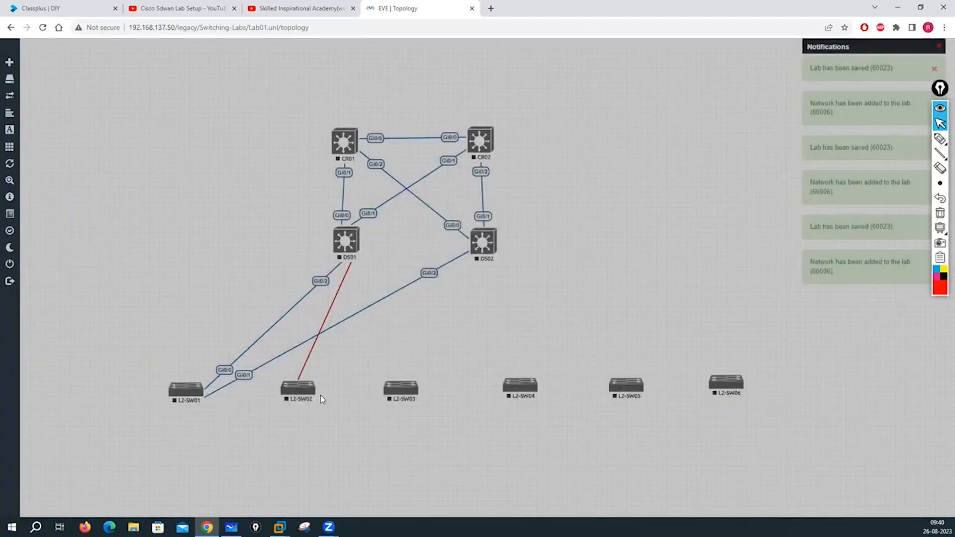
left_click_drag(483, 242, 301, 390)
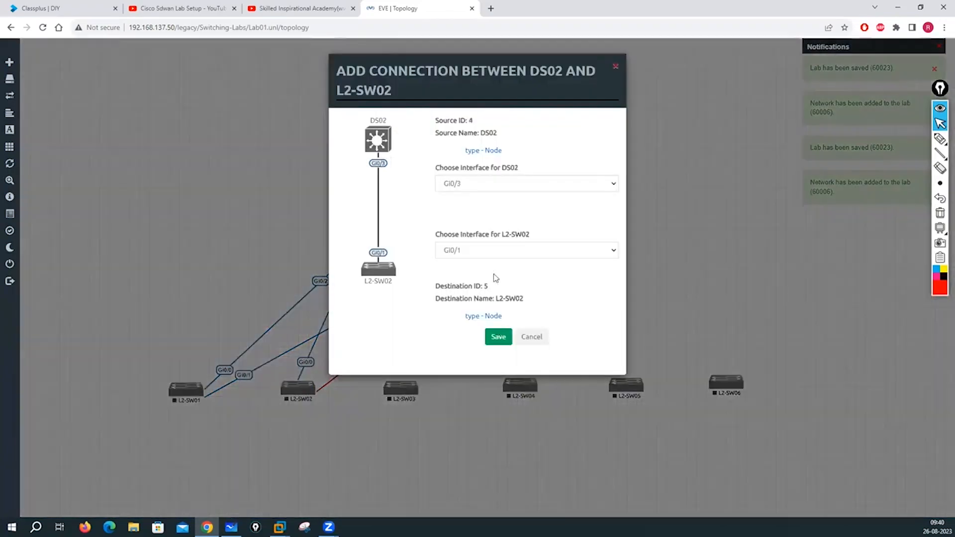
left_click(498, 336)
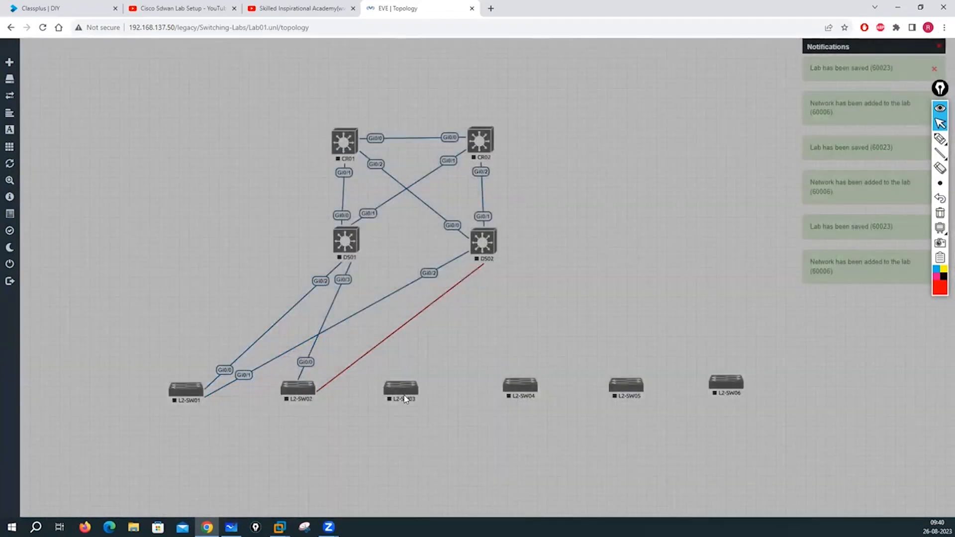
Try connecting DS02 Gi1/0 to L2-SW03 Gi0/0 and delete that connection.
left_click_drag(484, 242, 404, 396)
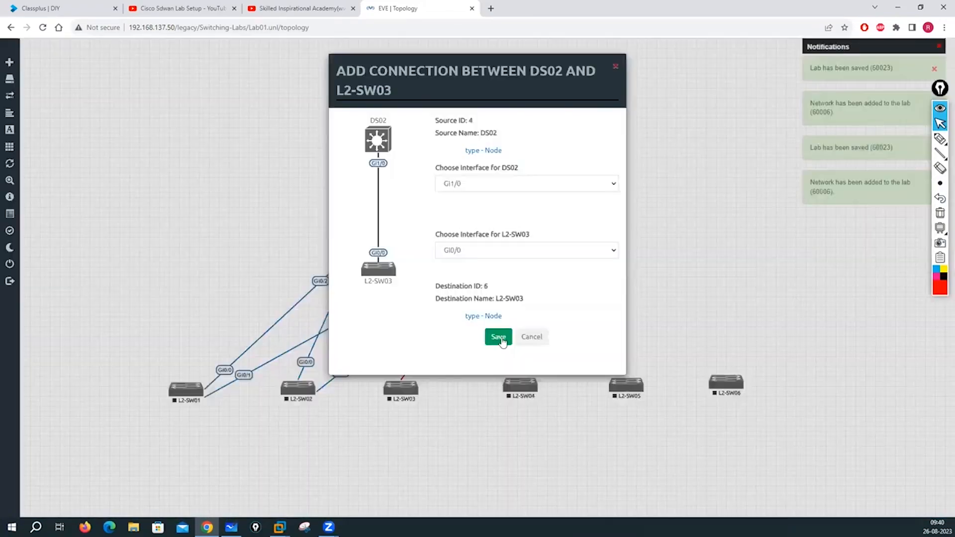
left_click(502, 341)
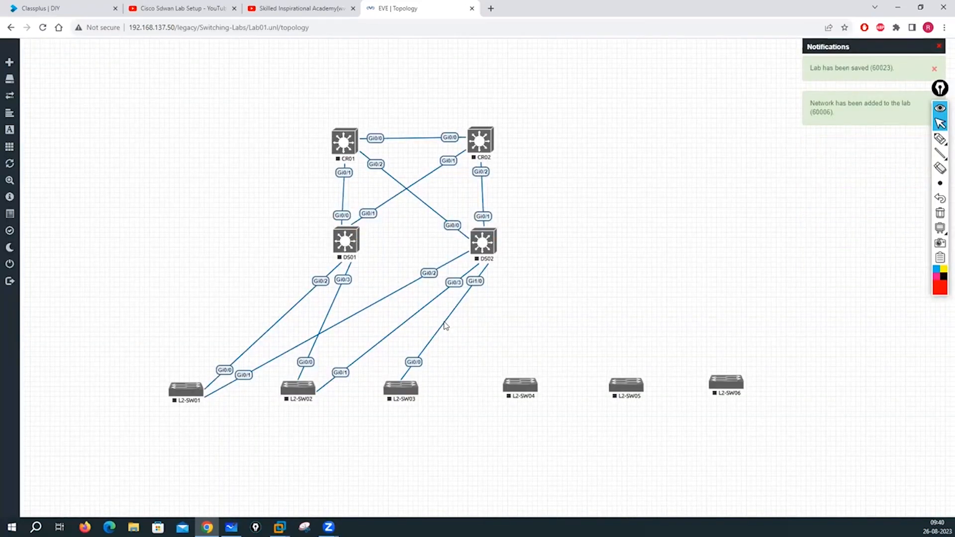
right_click(450, 324)
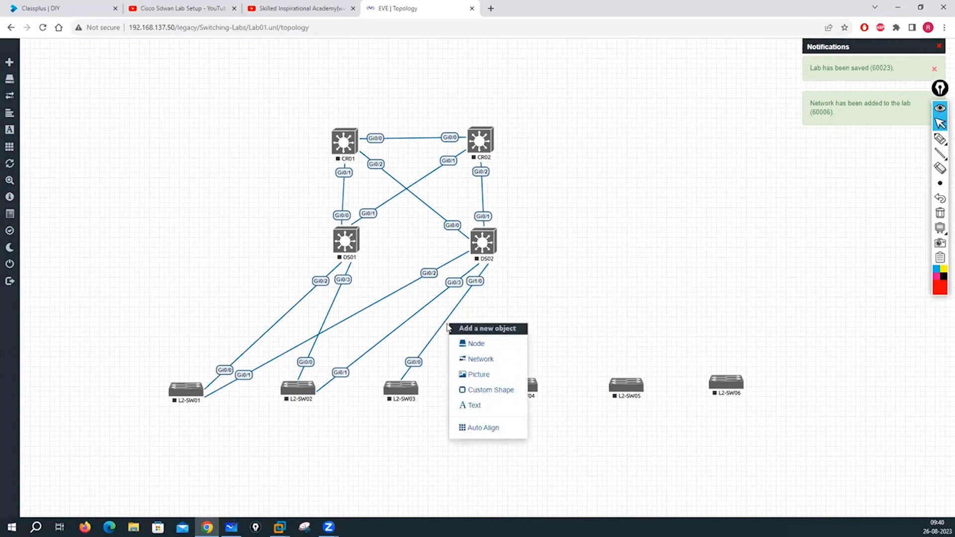
left_click(492, 316)
right_click(450, 322)
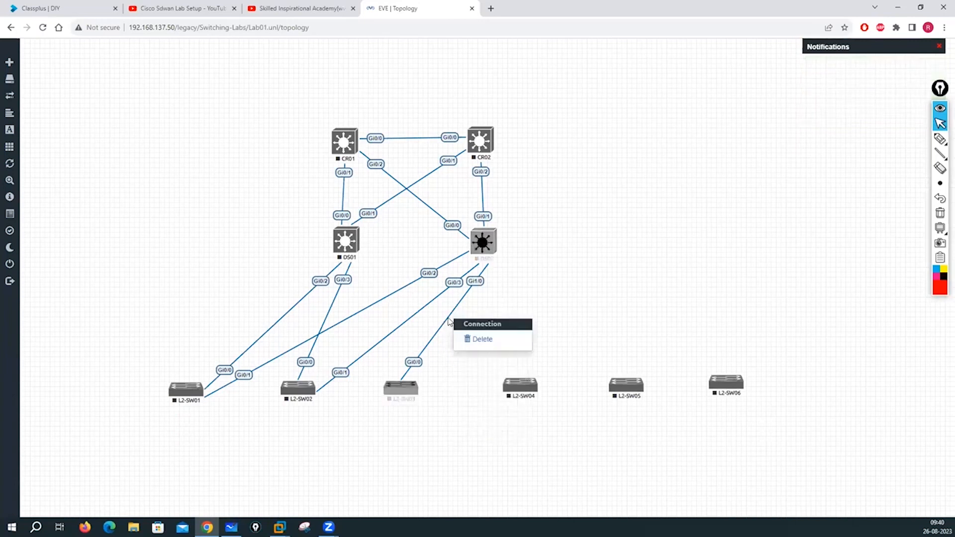
left_click(485, 342)
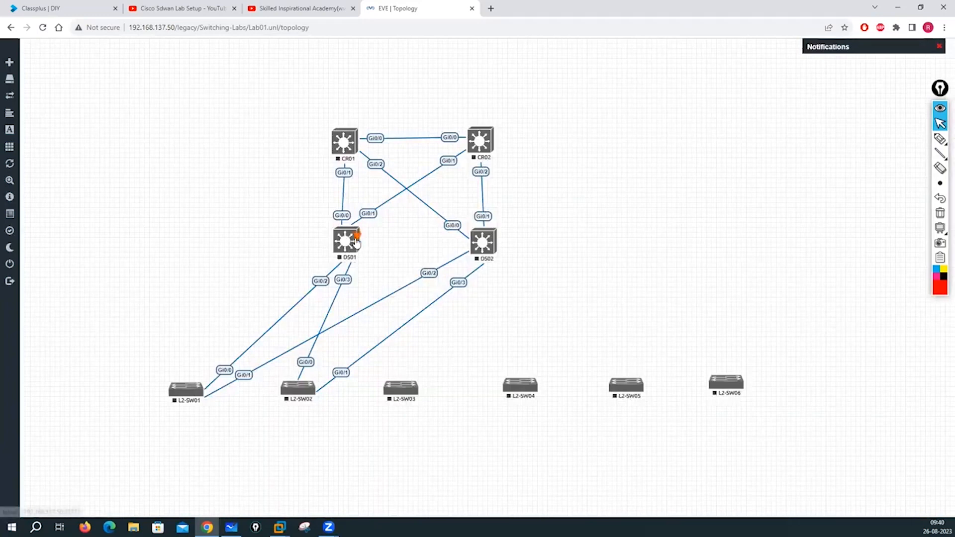
Connect DS01 Gi1/0 to L2-SW03 Gi0/0 and save the connection.
left_click_drag(406, 390, 406, 389)
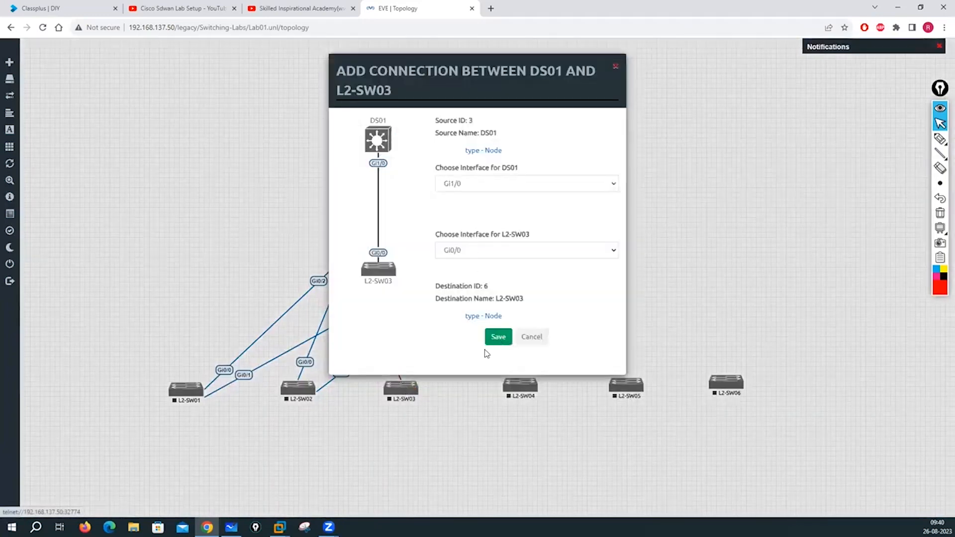
left_click(496, 339)
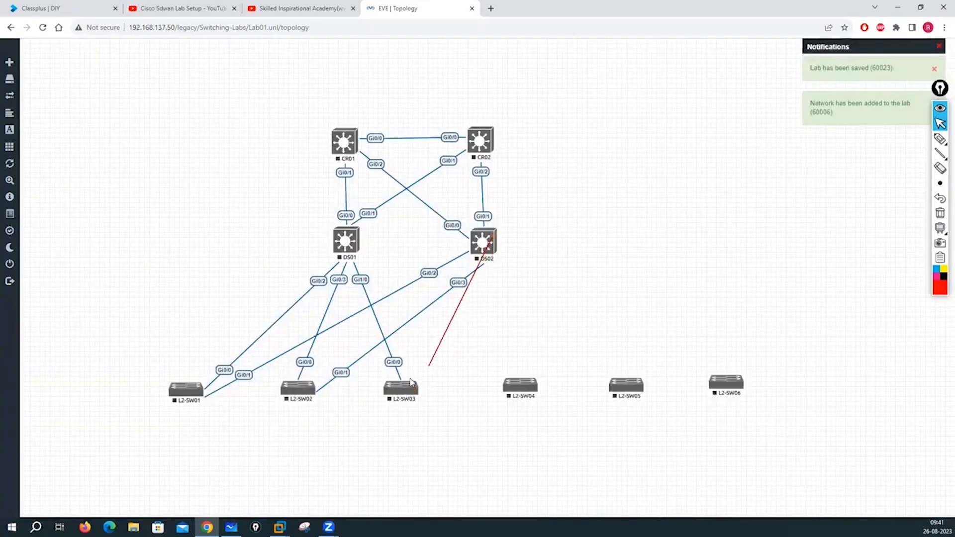
Connect DS02 Gi1/0 to L2-SW03 Gi0/1, and uplink L2-SW04 Gi0/0 to DS01 Gi1/1 and its Gi0/1 to DS02 Gi1/1.
left_click_drag(411, 382, 400, 387)
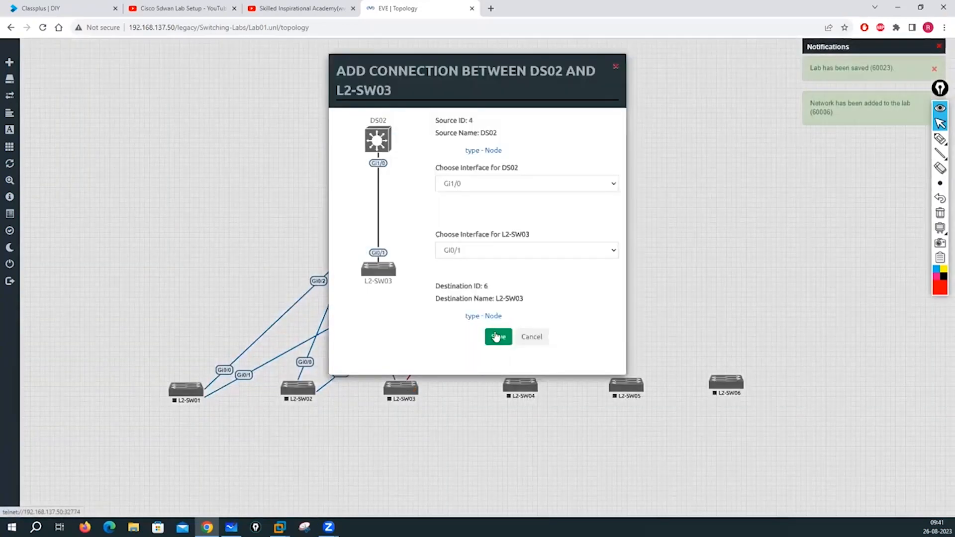
left_click(496, 336)
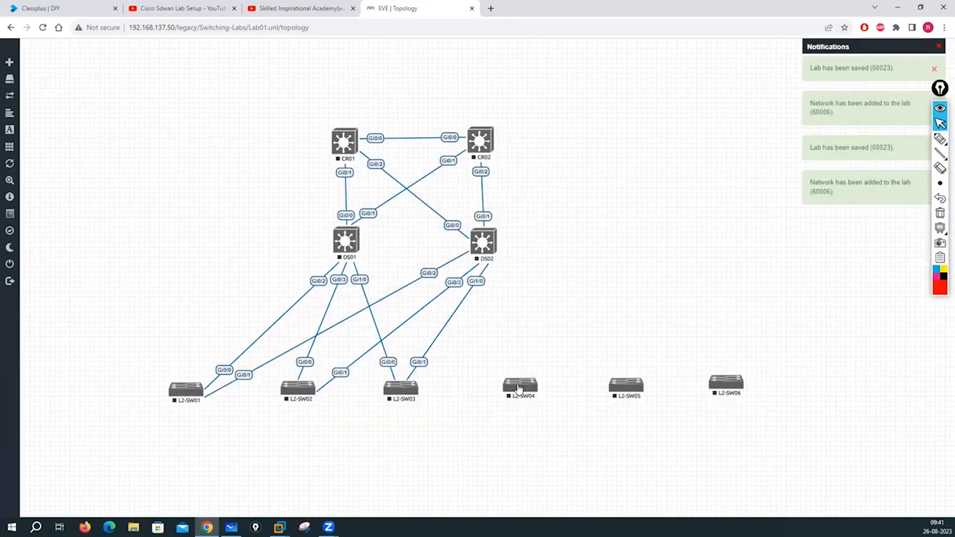
left_click_drag(518, 390, 520, 387)
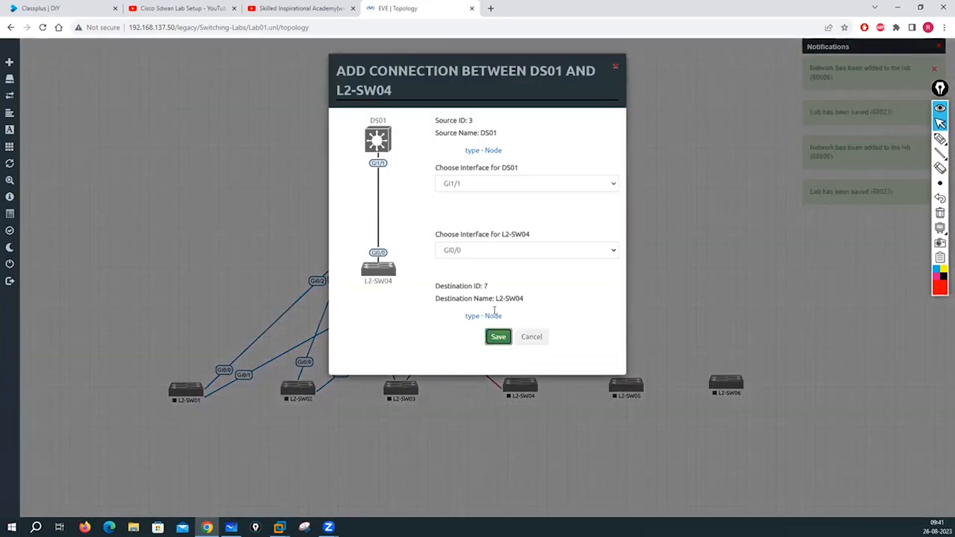
left_click(498, 336)
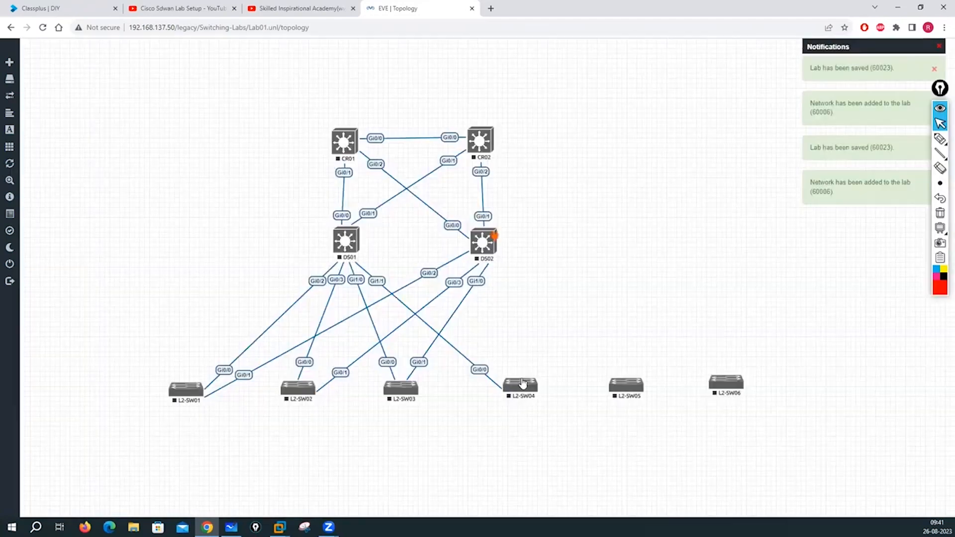
left_click_drag(522, 383, 521, 386)
left_click(497, 338)
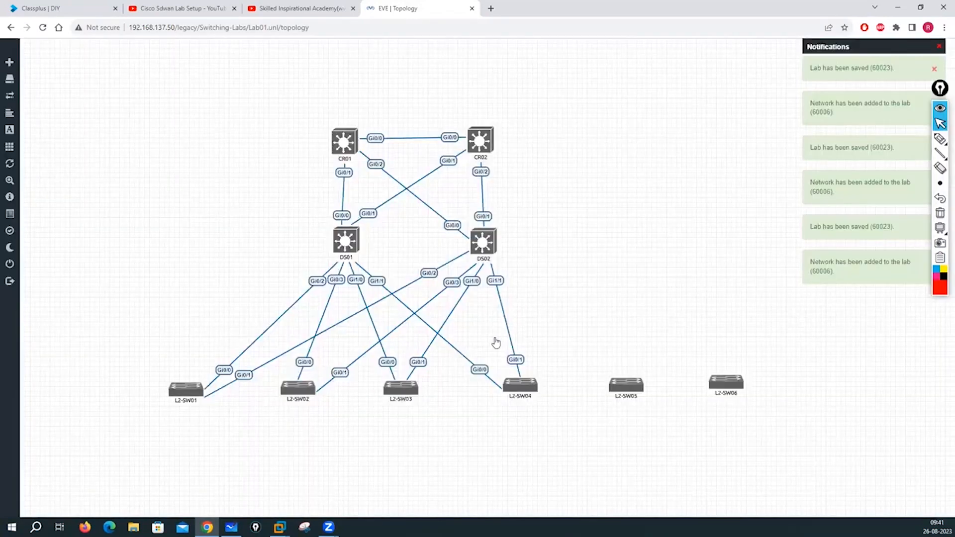
Uplink L2-SW05 to both distribution switches: DS01 Gi1/2 to its Gi0/0 and DS02 Gi1/2 to its Gi0/1.
left_click_drag(345, 241, 626, 385)
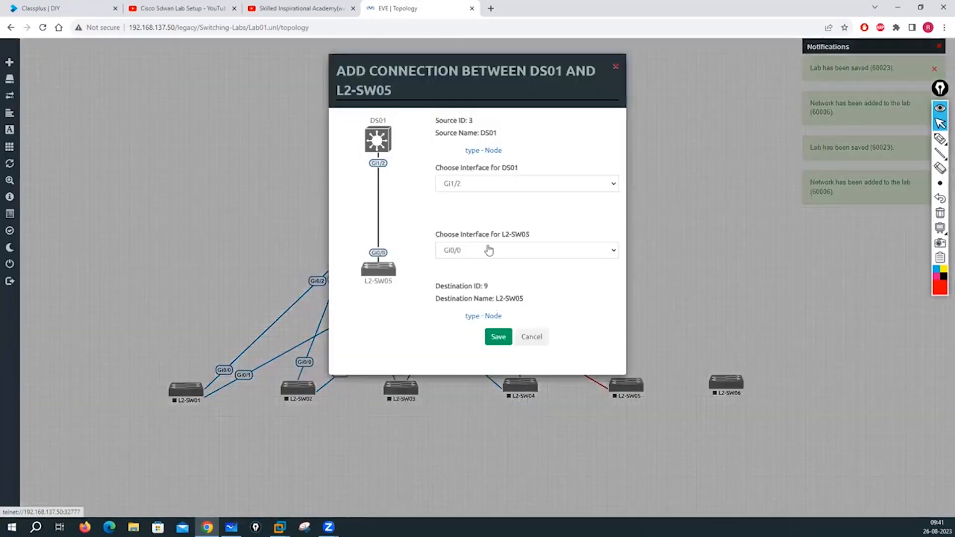
left_click(499, 337)
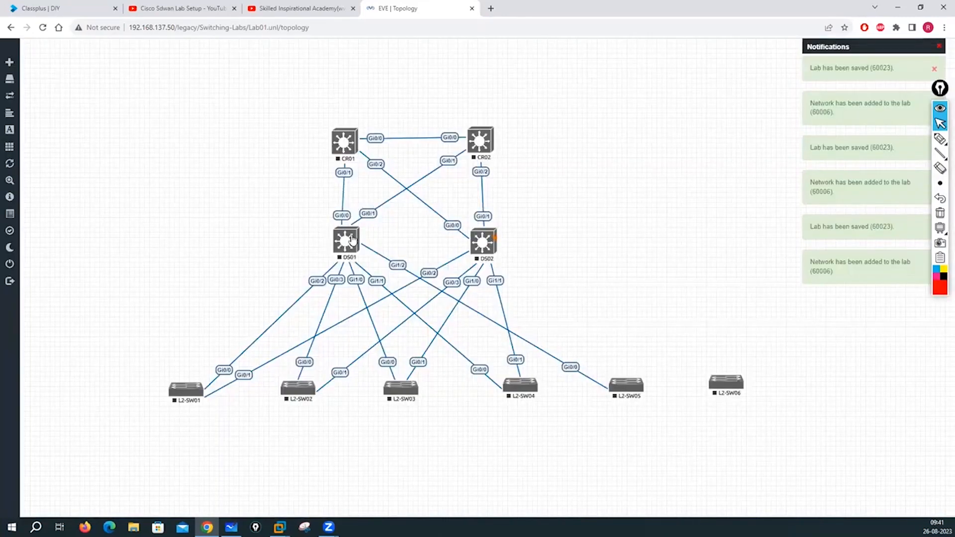
left_click_drag(495, 239, 625, 385)
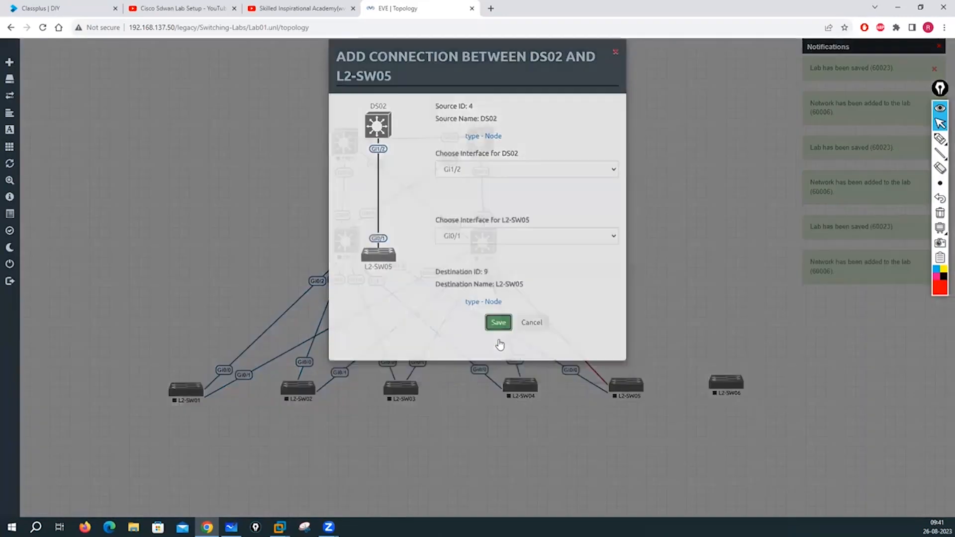
left_click(497, 340)
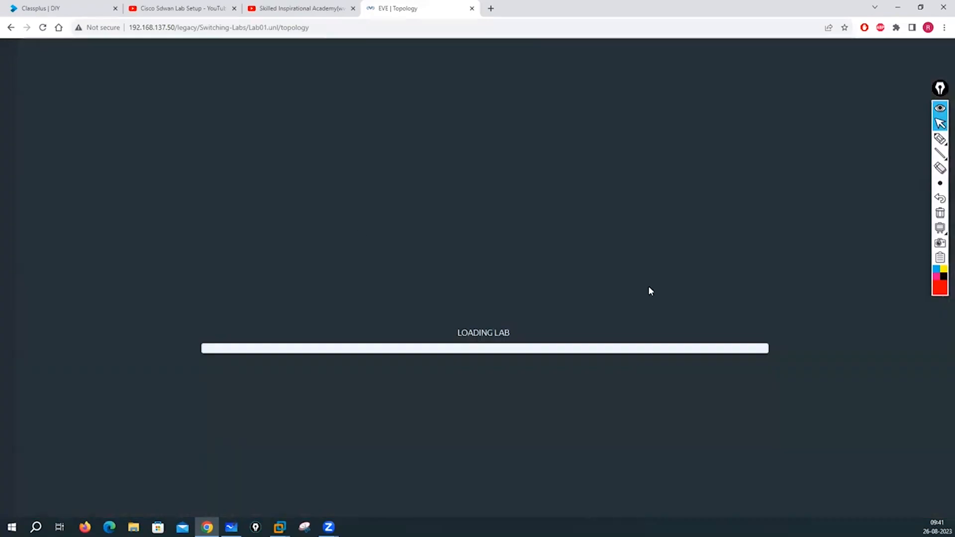
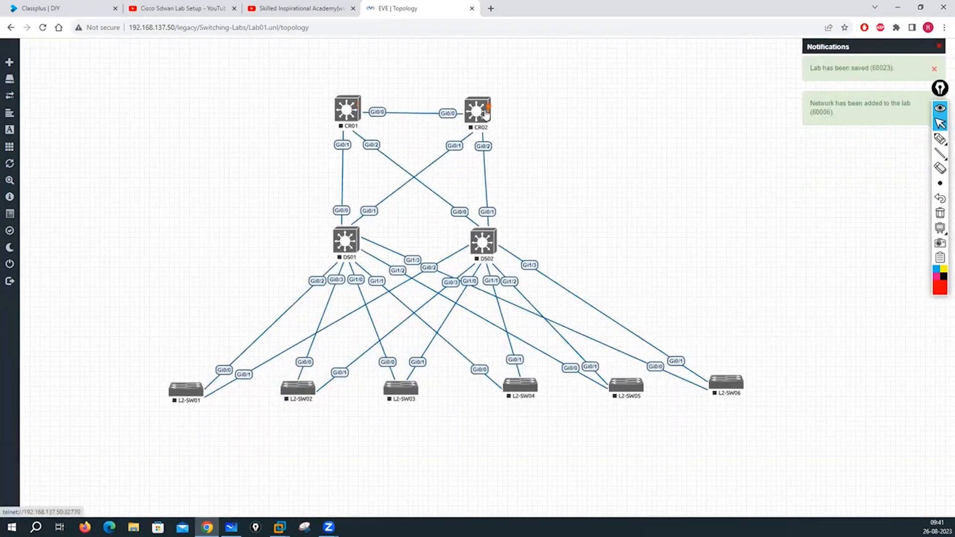
Rearrange the core and distribution switches into a wide rectangle, with CR01 directly above DS01 and CR02 directly above DS02.
mouse_move(486, 111)
left_mouse_down()
mouse_move(497, 111)
mouse_move(491, 125)
mouse_move(493, 112)
left_mouse_up()
left_click_drag(476, 239, 482, 229)
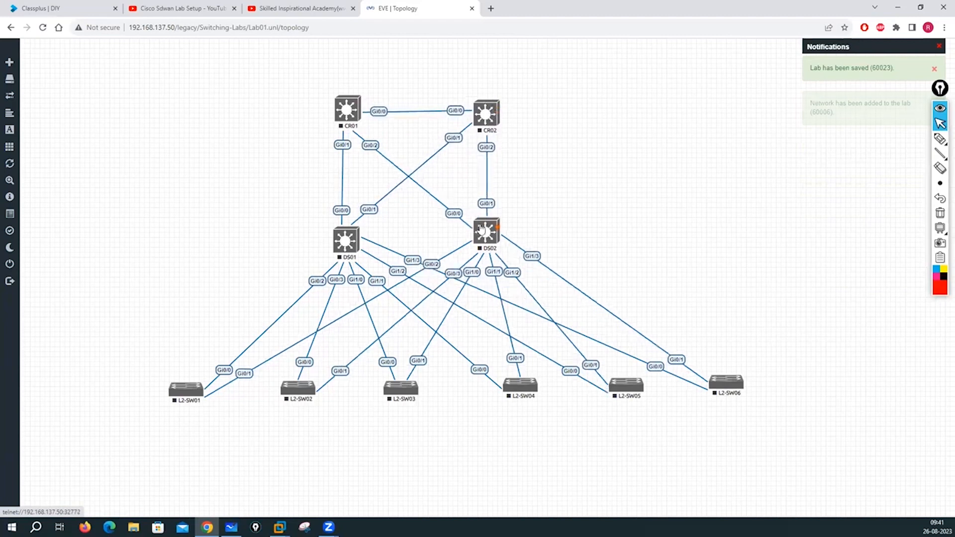
left_click_drag(340, 247, 218, 260)
left_click_drag(326, 108, 297, 104)
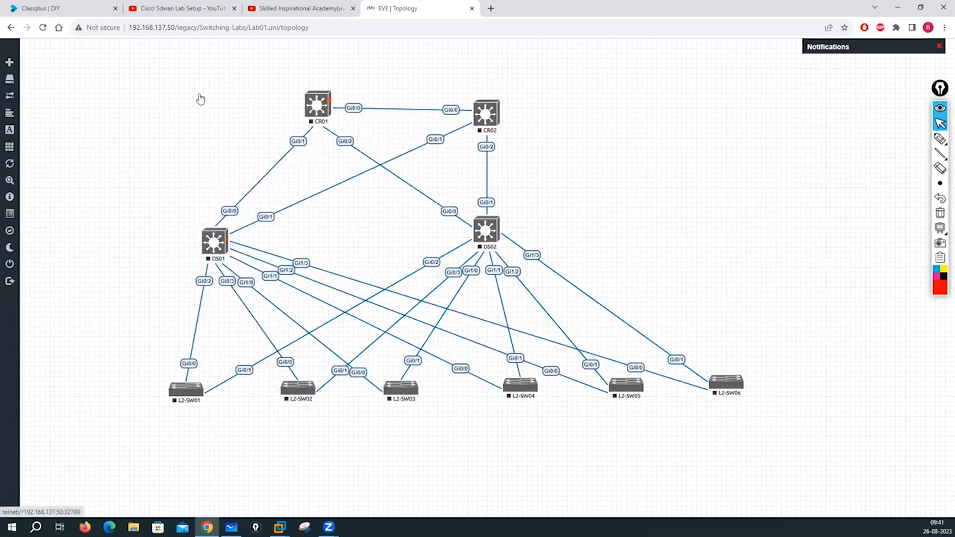
left_click_drag(201, 100, 208, 99)
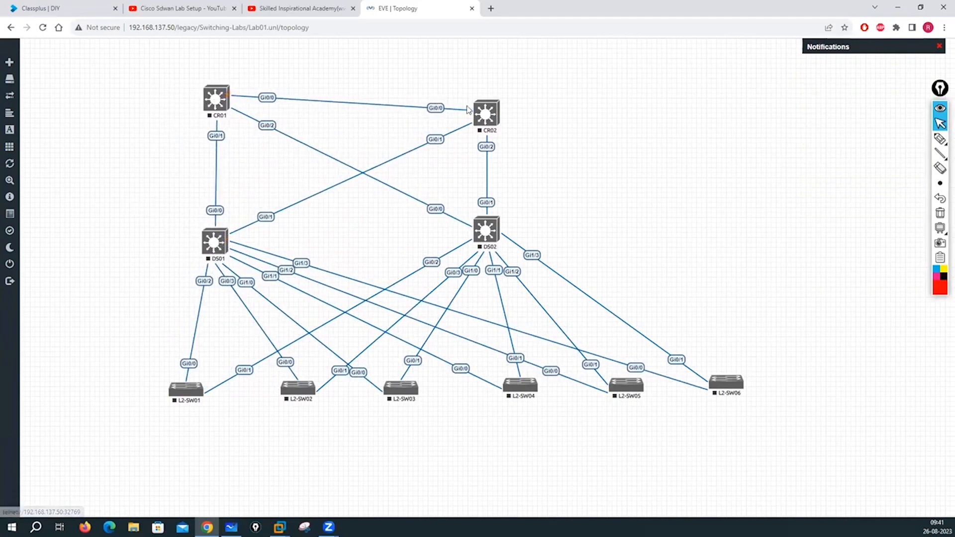
left_click_drag(491, 114, 503, 98)
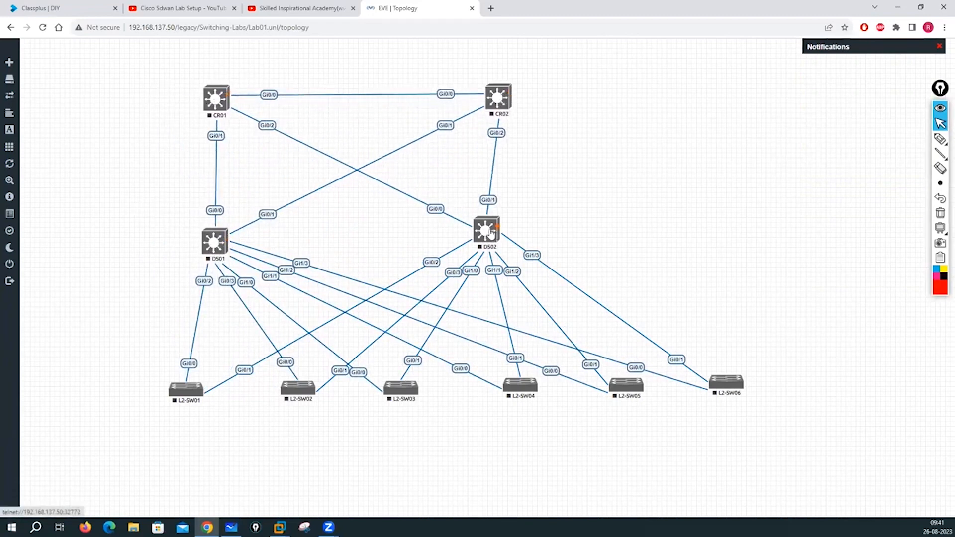
mouse_move(491, 233)
left_mouse_down()
mouse_move(507, 245)
mouse_move(498, 244)
left_mouse_up()
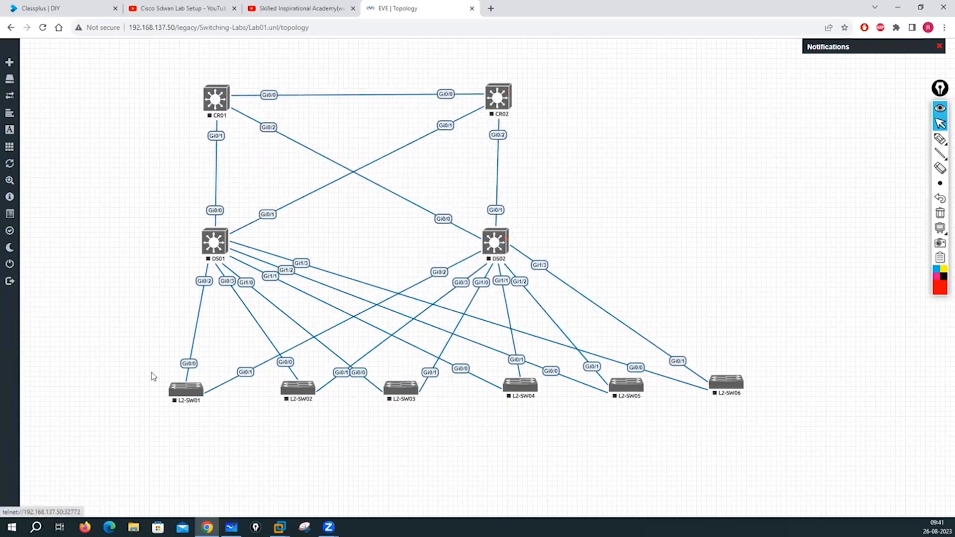
Move access switches L2-SW01 to L2-SW06 farther below the distribution switches and spread them out across a wider row.
left_click_drag(174, 391, 49, 414)
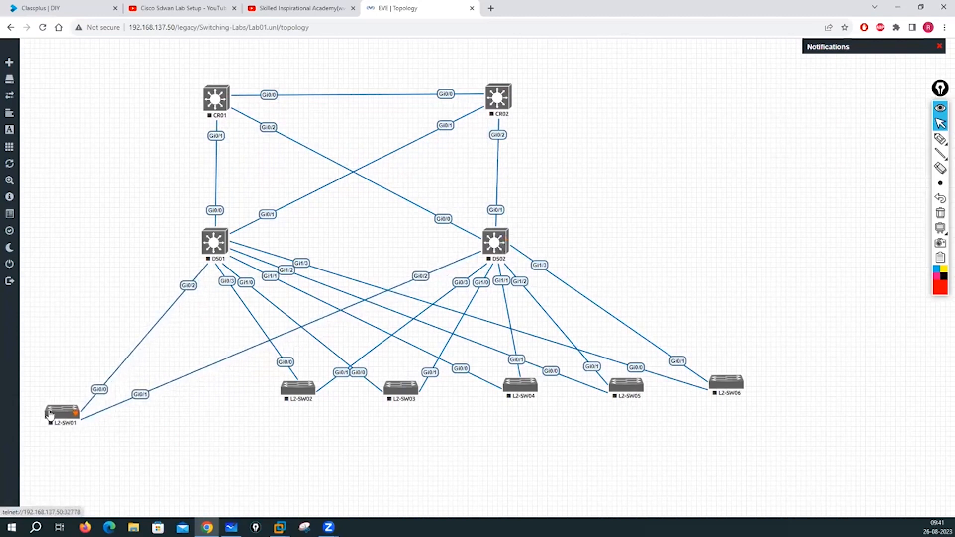
left_click_drag(298, 389, 268, 435)
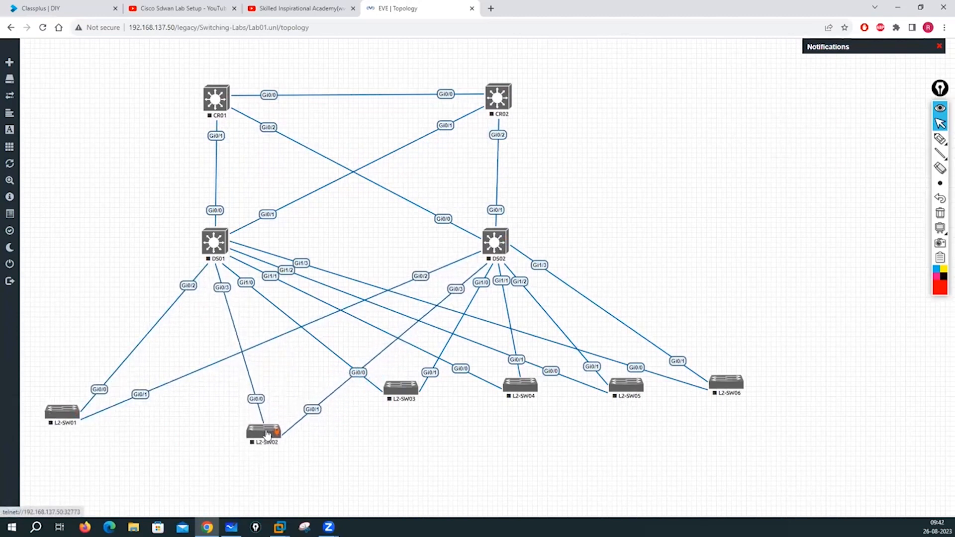
left_click_drag(394, 394, 426, 444)
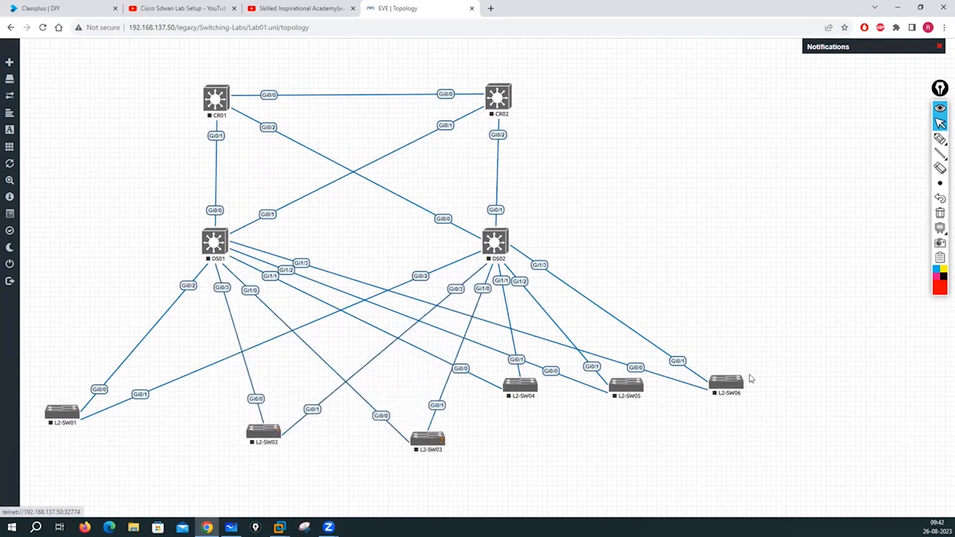
left_click_drag(728, 384, 847, 451)
left_click_drag(616, 397, 693, 464)
left_click_drag(508, 391, 551, 449)
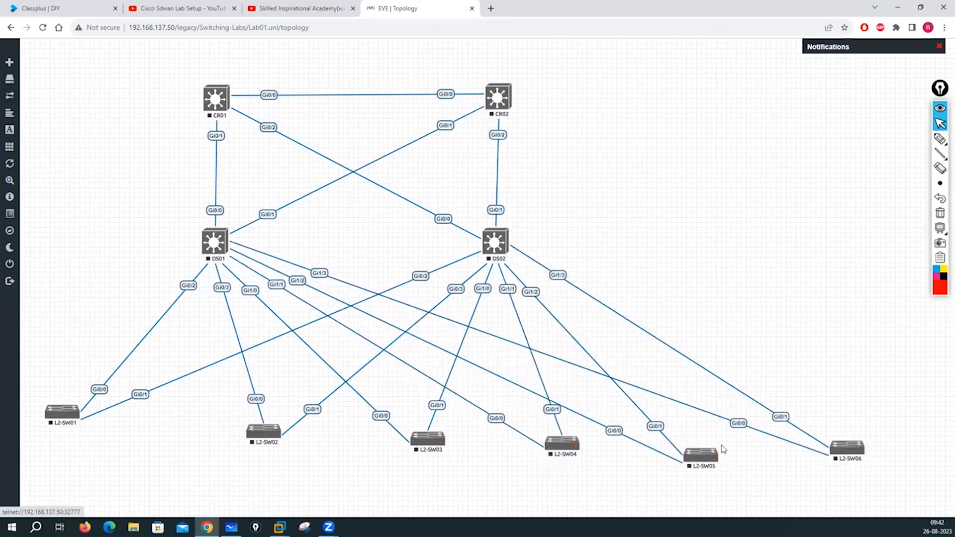
Raise L2-SW04, L2-SW05 and L2-SW06 slightly to level them with the other access switches.
left_click_drag(703, 456, 703, 449)
left_click_drag(842, 450, 840, 439)
left_click_drag(693, 445, 696, 437)
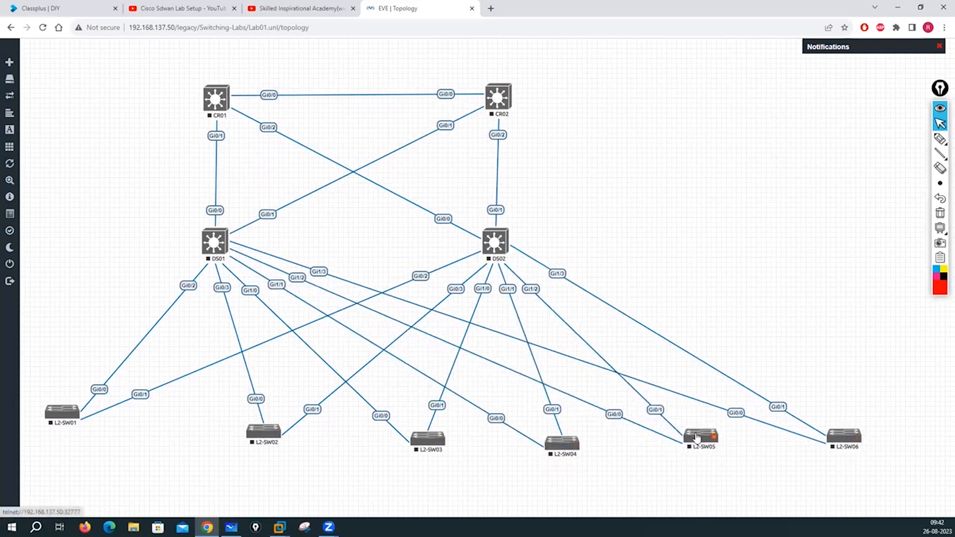
left_click_drag(561, 453, 561, 450)
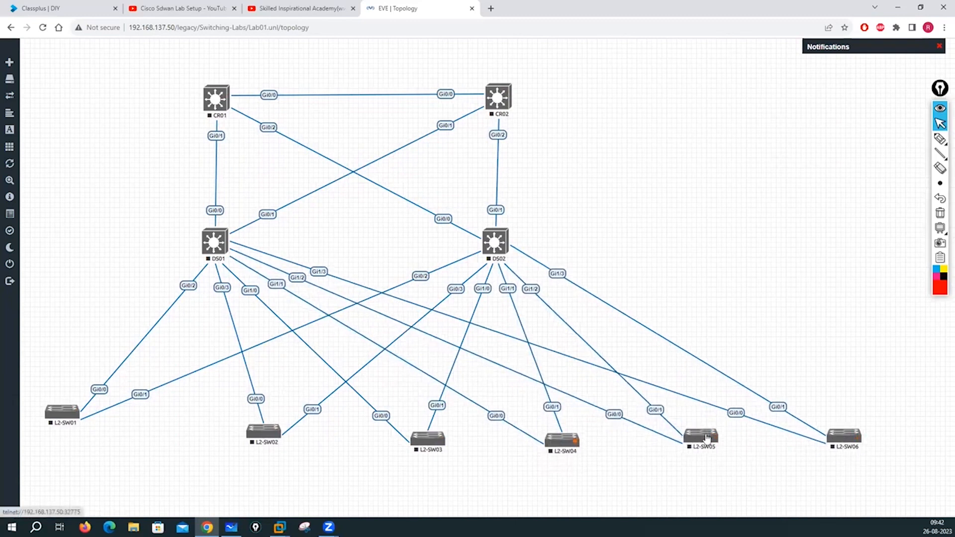
left_click_drag(707, 440, 709, 444)
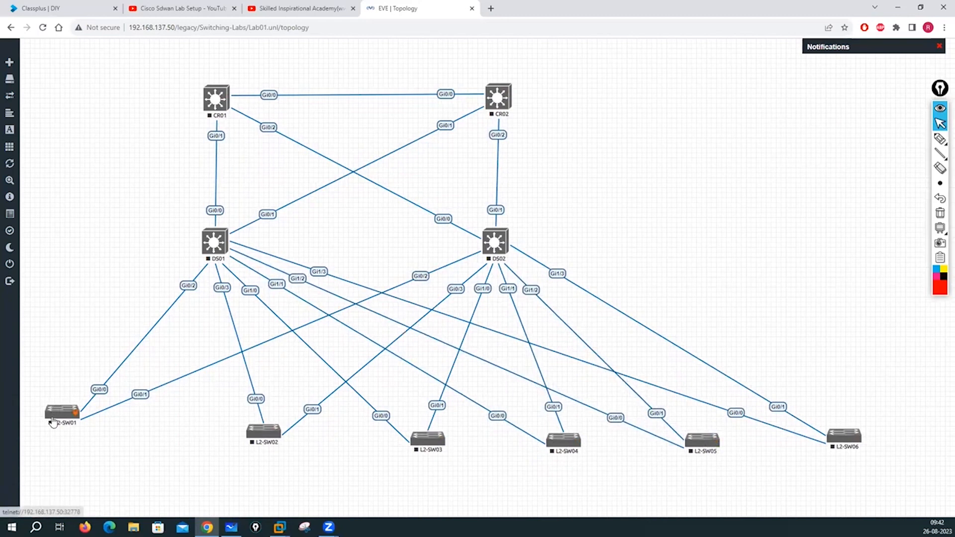
Lower L2-SW01 and shift L2-SW02 to L2-SW06 leftward to even out the access row, and nudge CR01 into line above DS01.
left_click_drag(54, 422, 57, 425)
left_click_drag(248, 435, 220, 435)
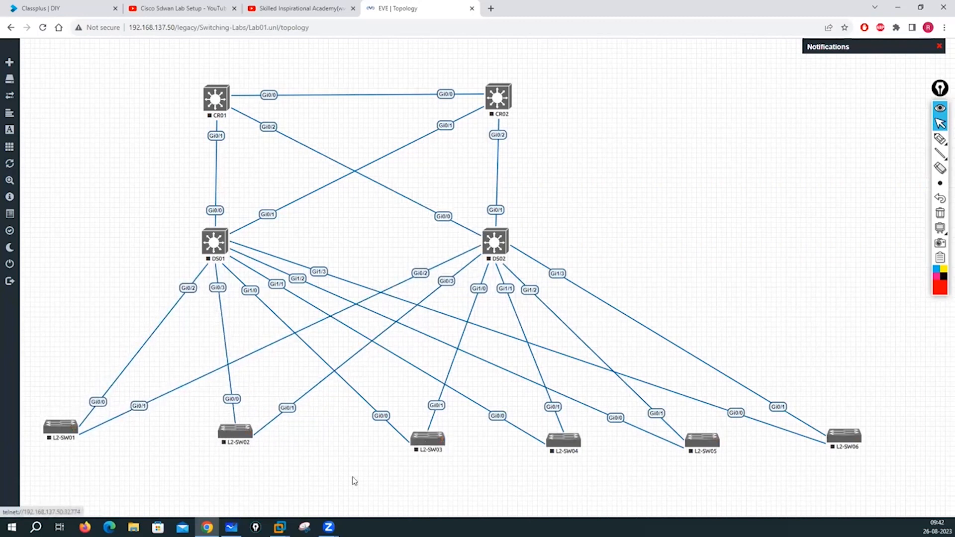
left_click_drag(423, 441, 401, 448)
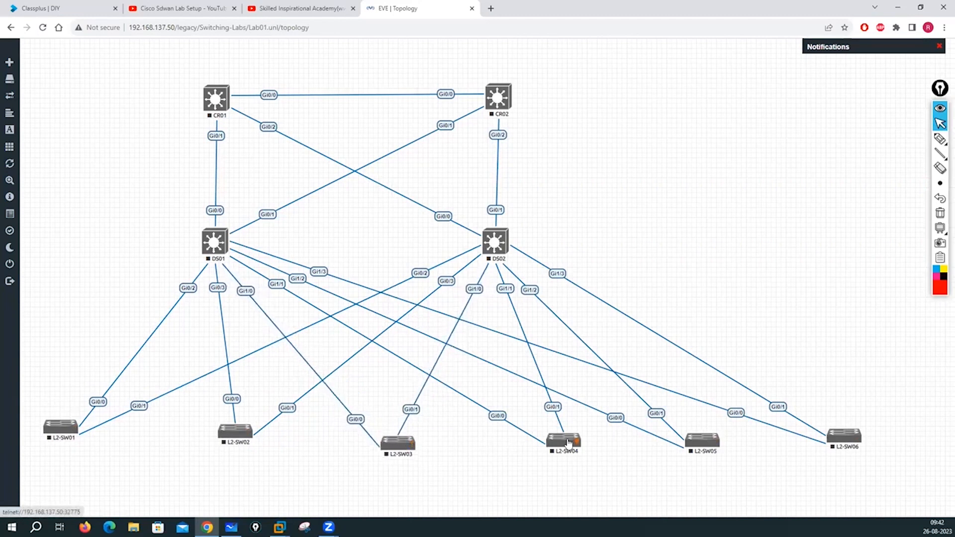
left_click_drag(569, 443, 544, 452)
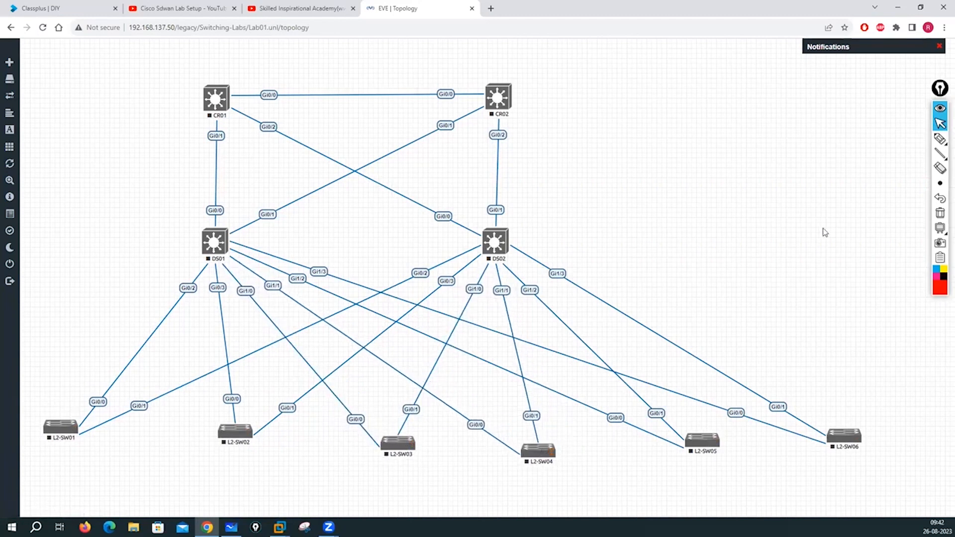
left_click_drag(203, 100, 207, 96)
left_click_drag(671, 452, 672, 451)
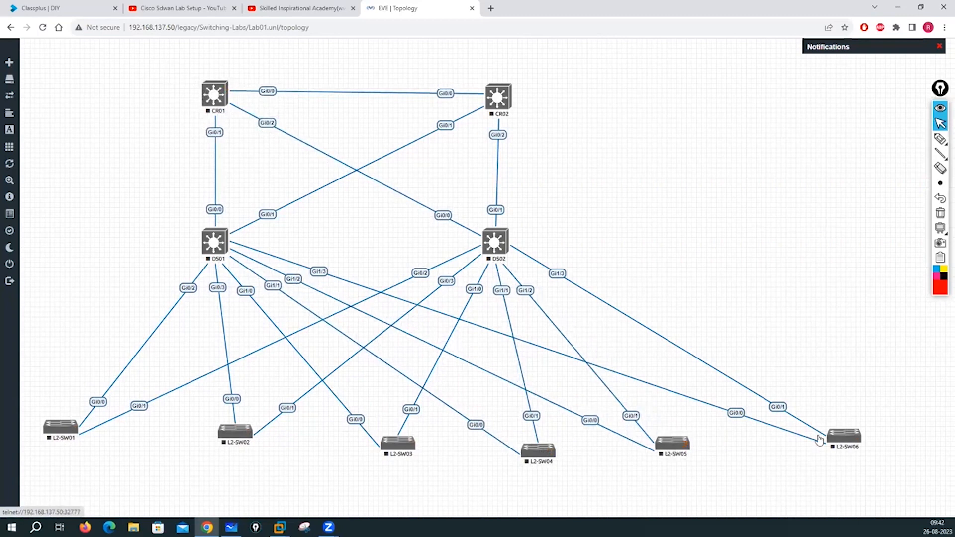
left_click_drag(849, 442, 819, 445)
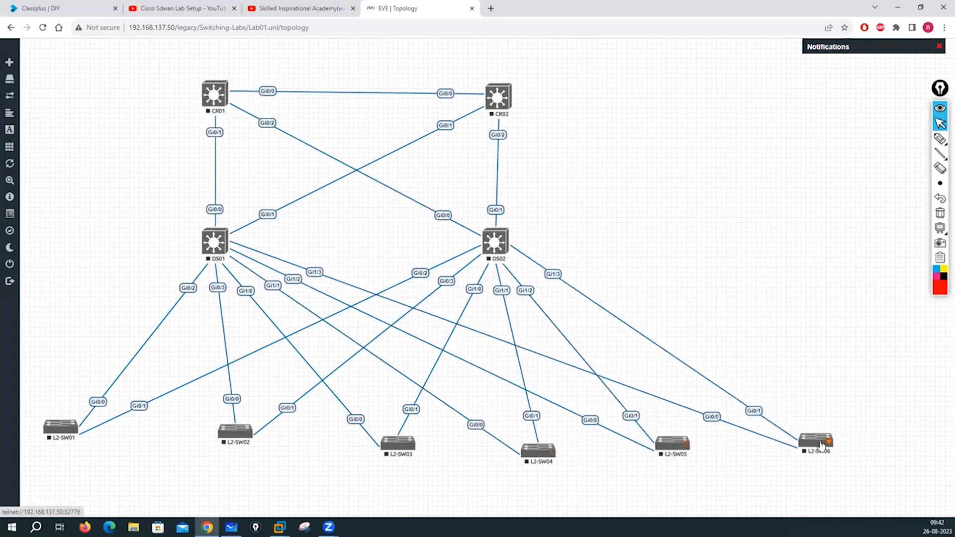
Add one Cisco vIOS Router node named vIOS with the image vios-adventerprisek9-m.spa.158-3.m2 above the core switches.
right_click(592, 121)
left_click(616, 144)
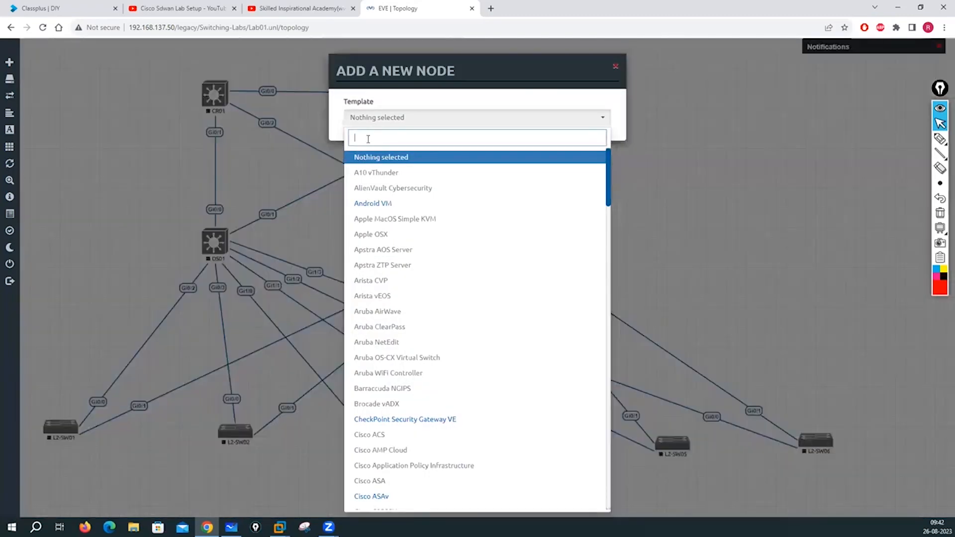
type("vio")
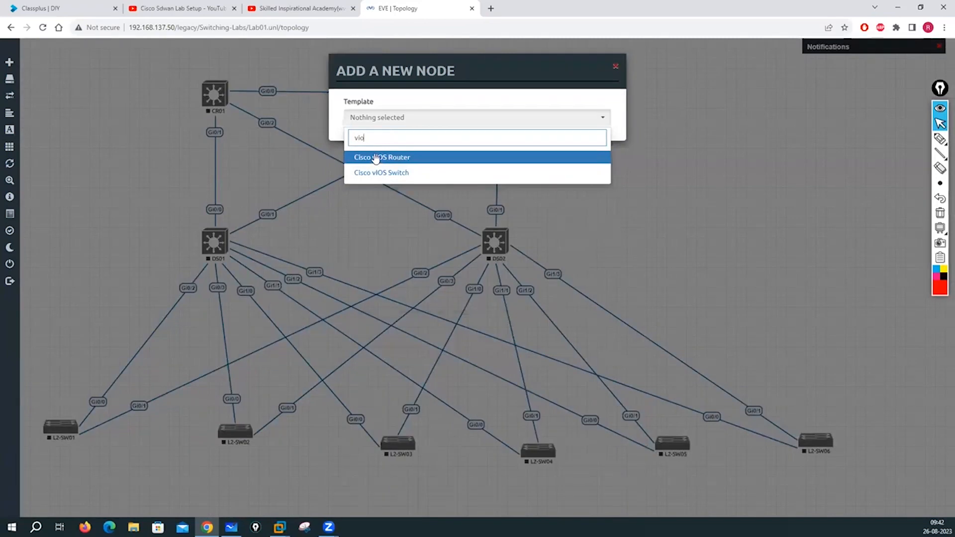
left_click(381, 158)
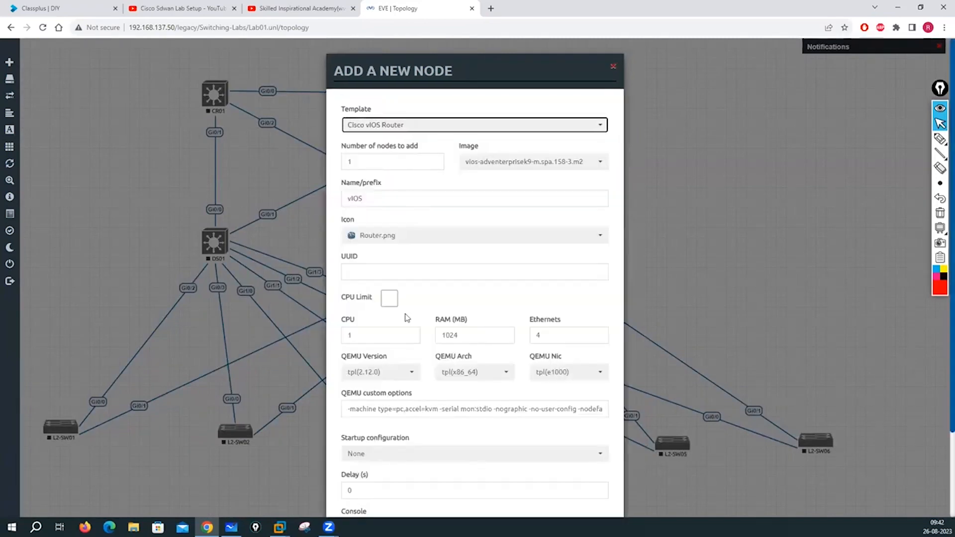
scroll(389, 456, "down", 2)
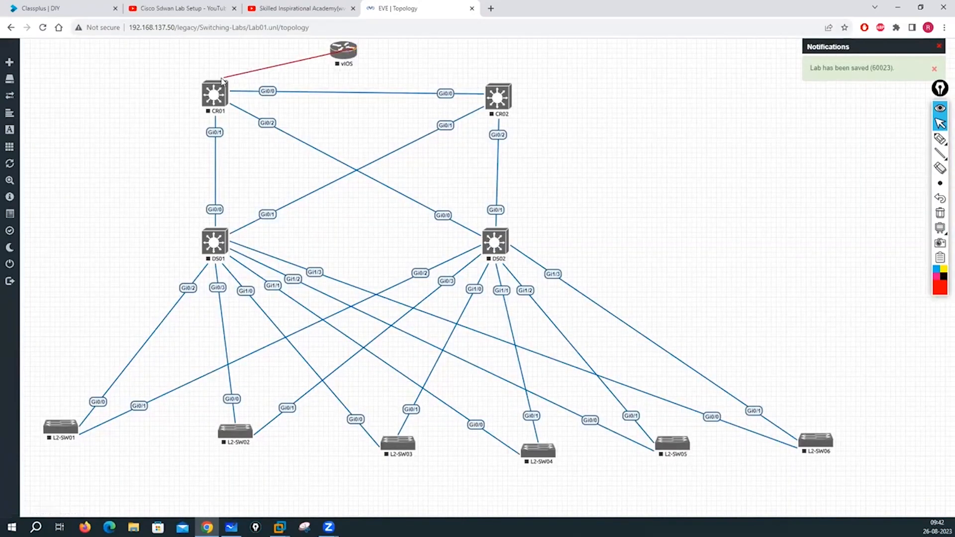
Connect the vIOS router to both core switches: its Gi0/0 to CR01 Gi0/3 and its Gi0/1 to CR02 Gi0/3.
left_click_drag(222, 79, 214, 92)
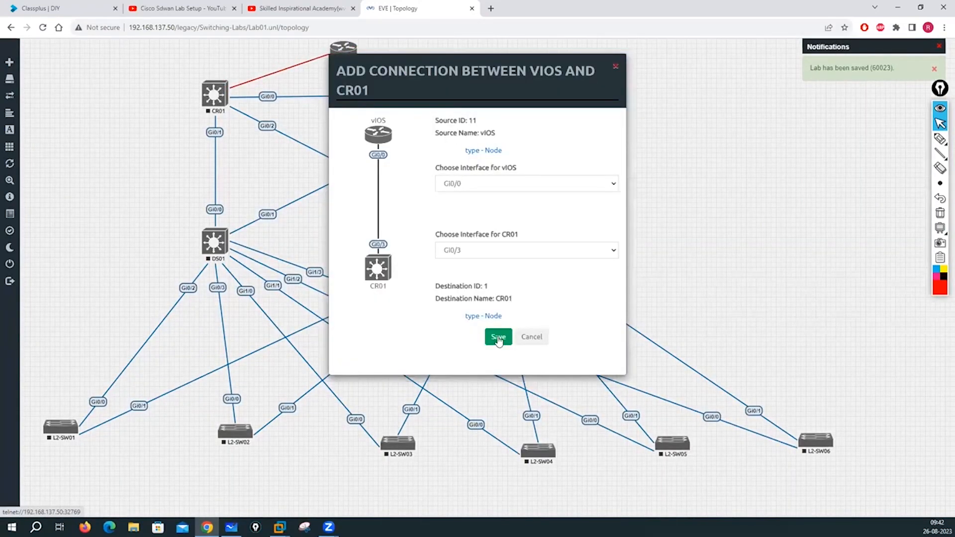
left_click(498, 339)
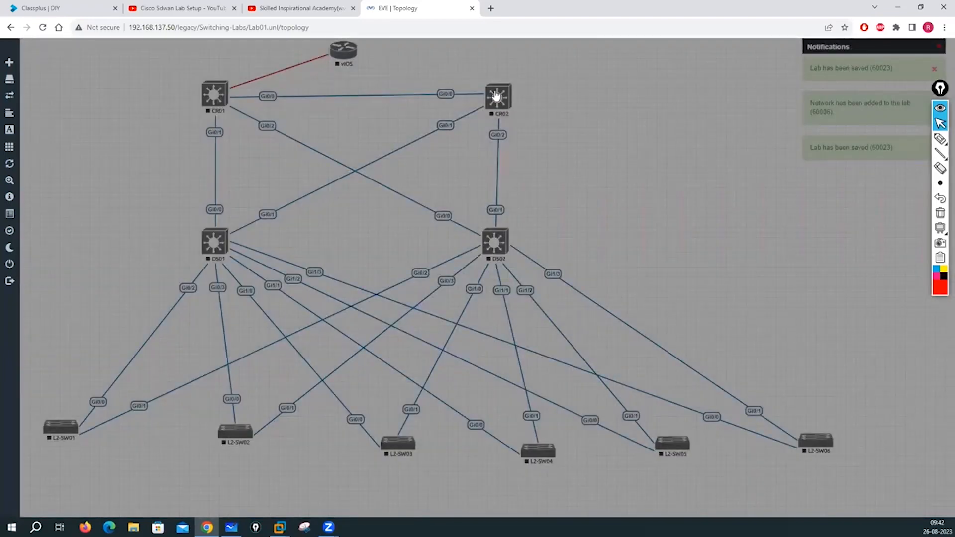
left_click_drag(360, 49, 497, 97)
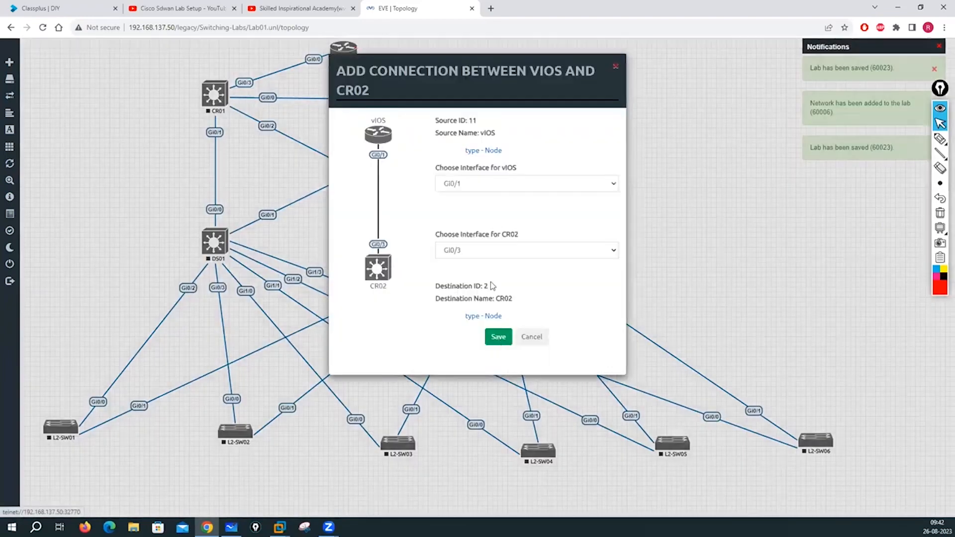
key("Return")
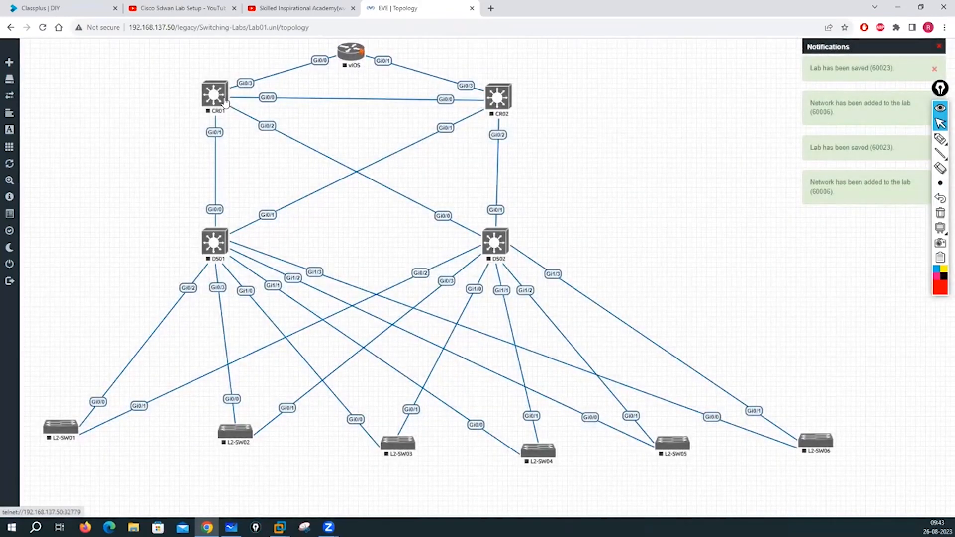
Lower CR01 and CR02 slightly and raise DS01 and DS02, keeping each core switch aligned above its distribution switch.
left_click_drag(217, 101, 220, 116)
left_click_drag(506, 97, 493, 118)
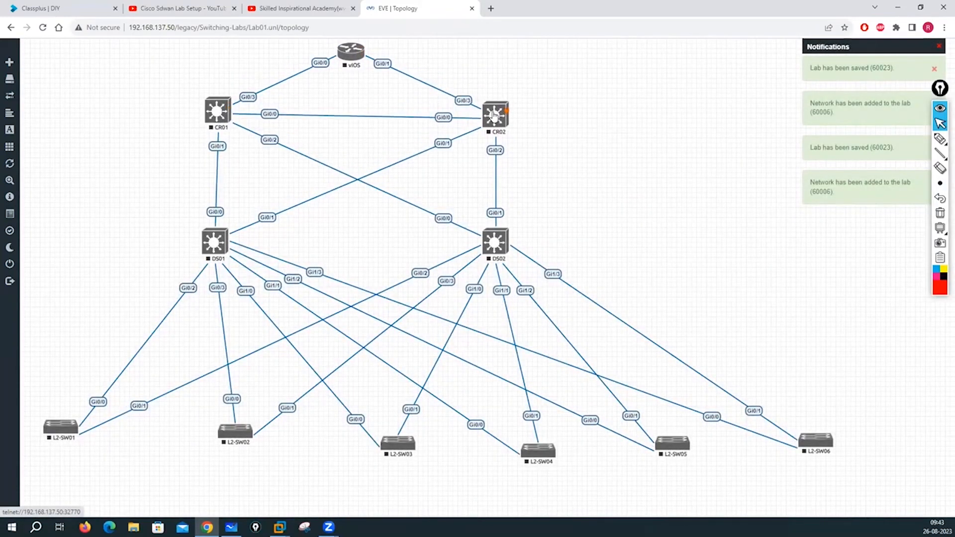
left_click_drag(497, 239, 496, 229)
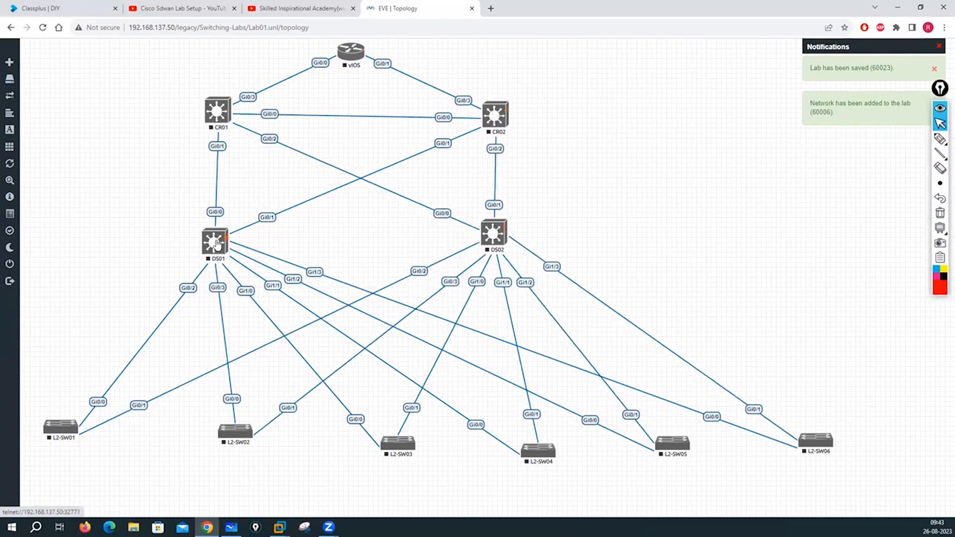
left_click_drag(217, 243, 219, 236)
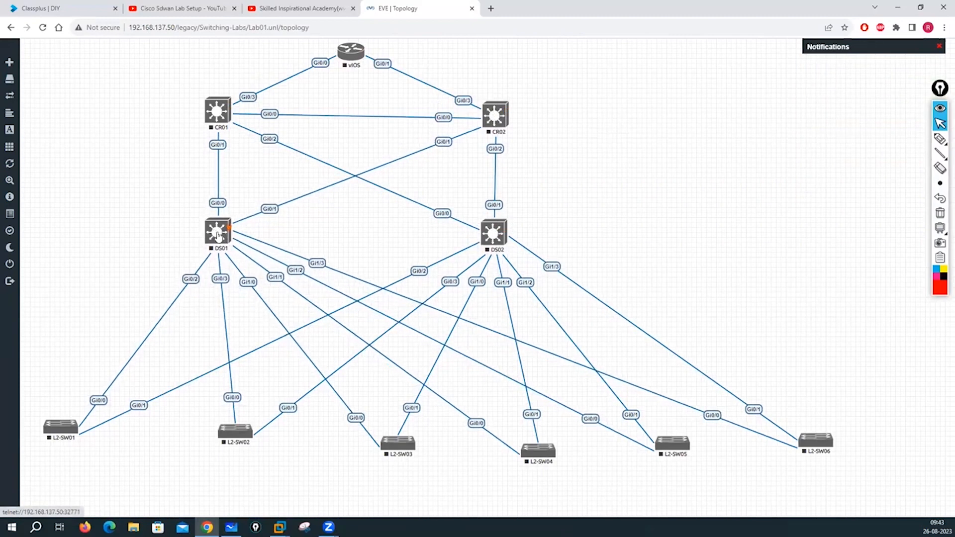
Add 12 Cisco IOS 3725 (Dynamips) nodes with the name prefix Test-PC0 below the access switches.
right_click(156, 455)
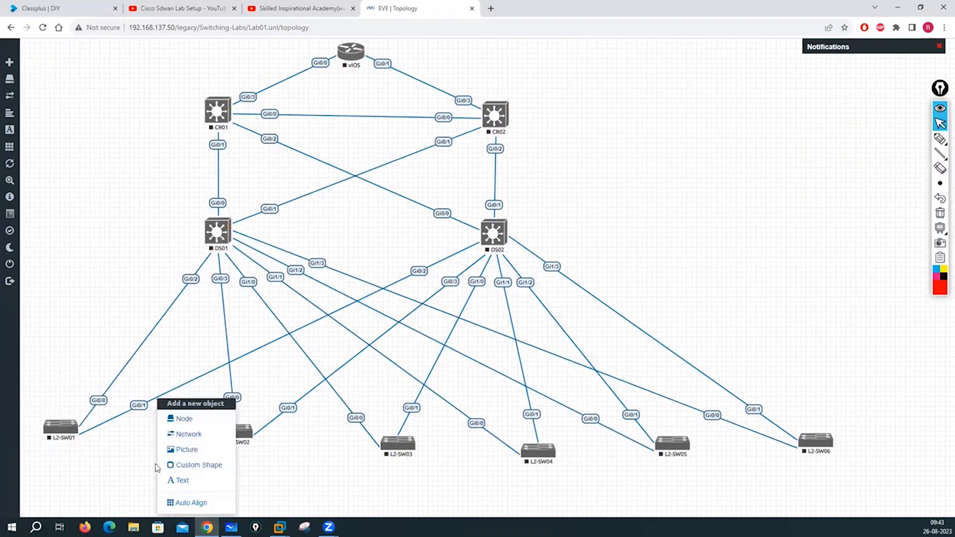
left_click(189, 418)
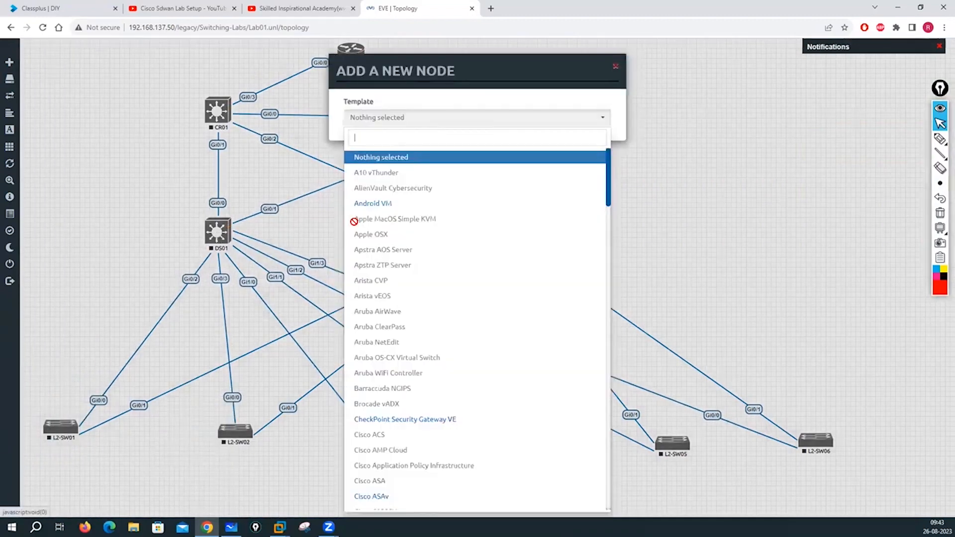
scroll(403, 319, "down", 5)
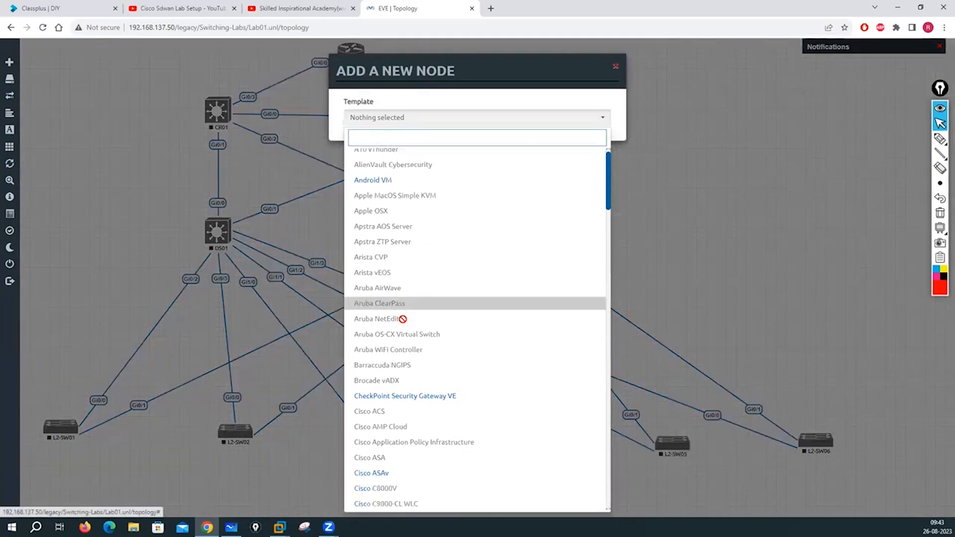
scroll(411, 172, "up", 5)
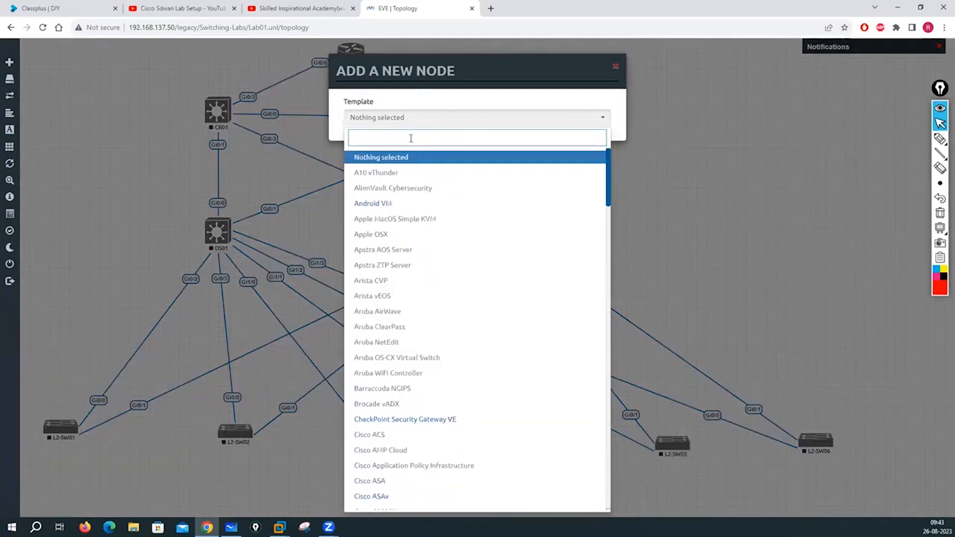
type("ios")
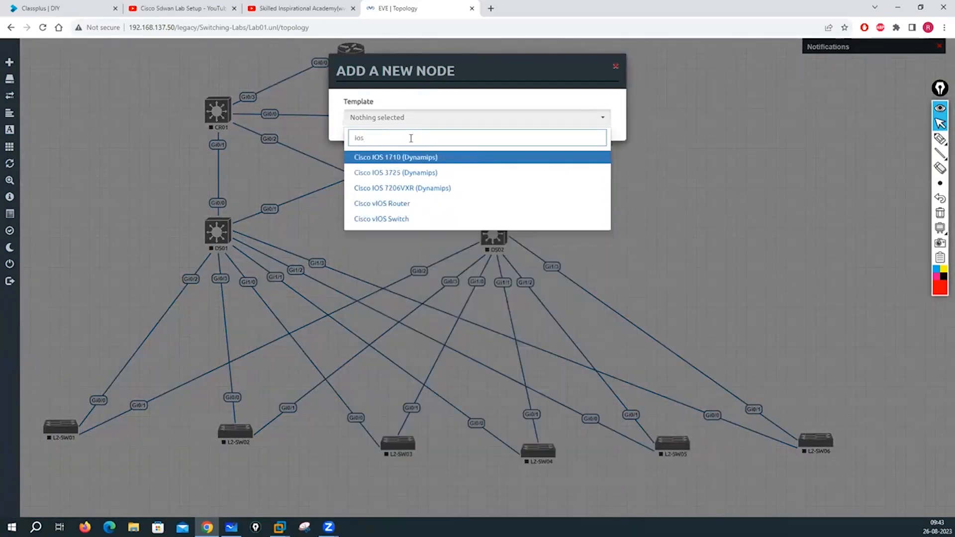
left_click(392, 172)
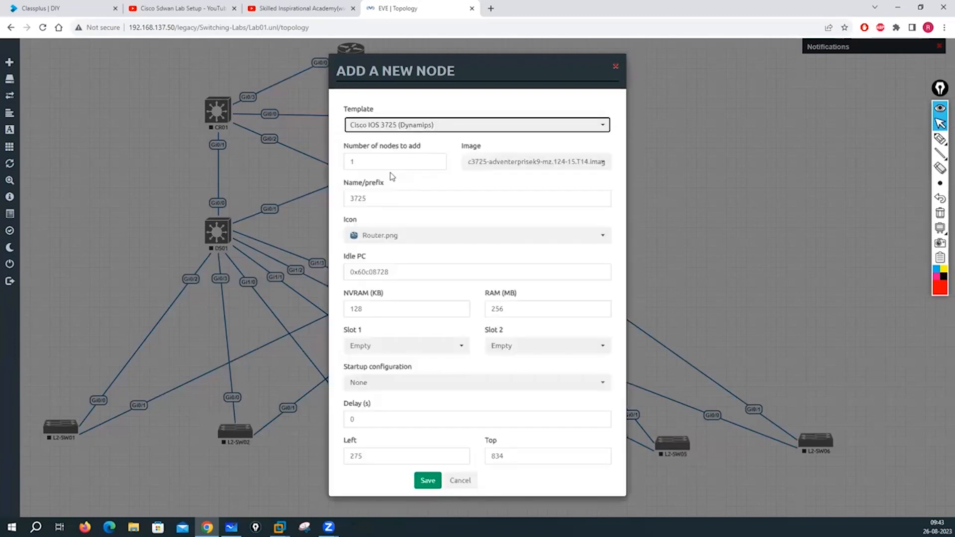
left_click_drag(369, 163, 342, 168)
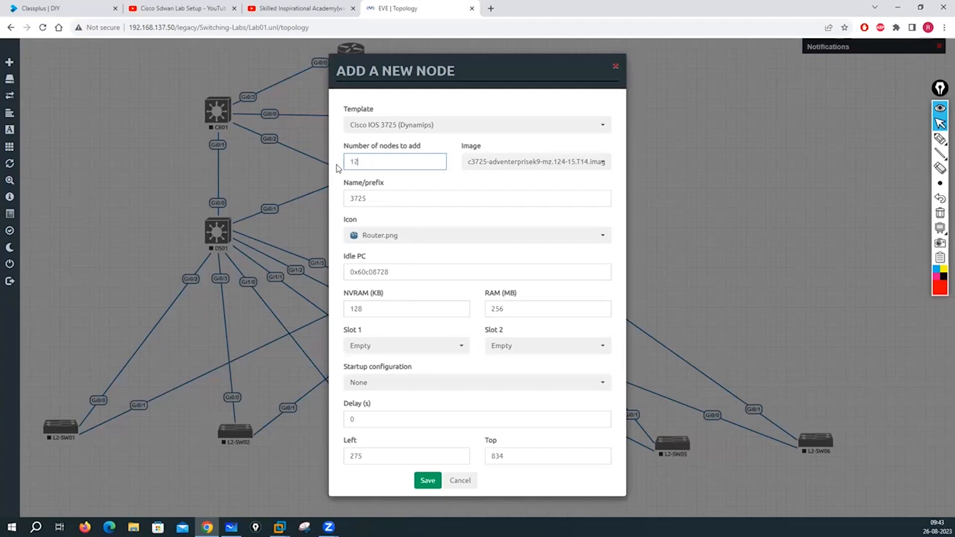
left_click_drag(373, 193, 344, 203)
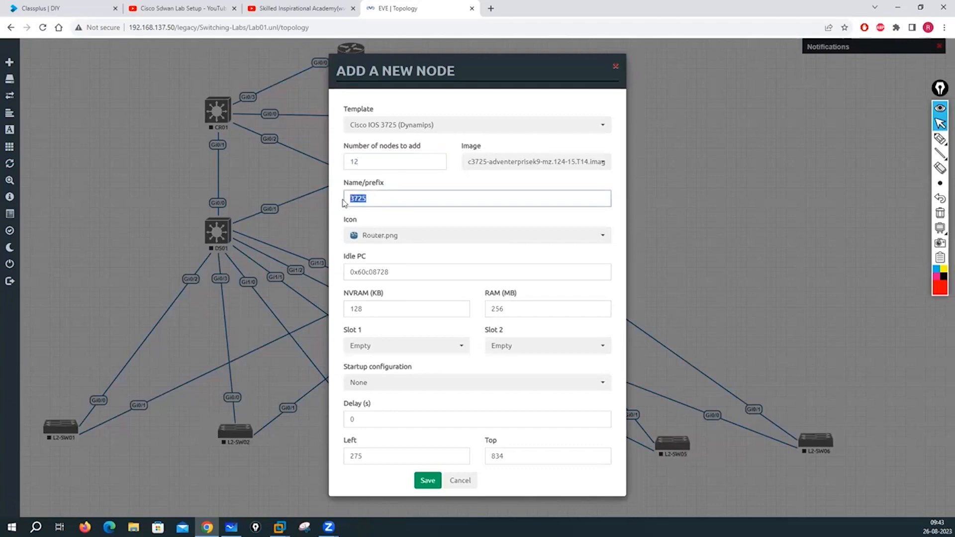
type("Test-PC0")
left_click(430, 482)
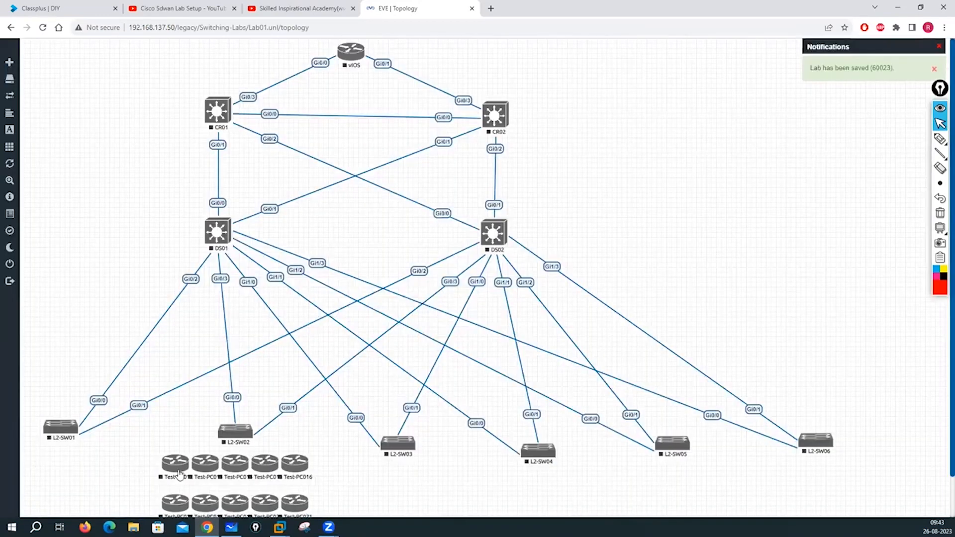
Place Test-PC012 and Test-PC013 beneath L2-SW01, and Test-PC016 and Test-PC015 beneath L2-SW06.
left_click_drag(180, 474, 50, 492)
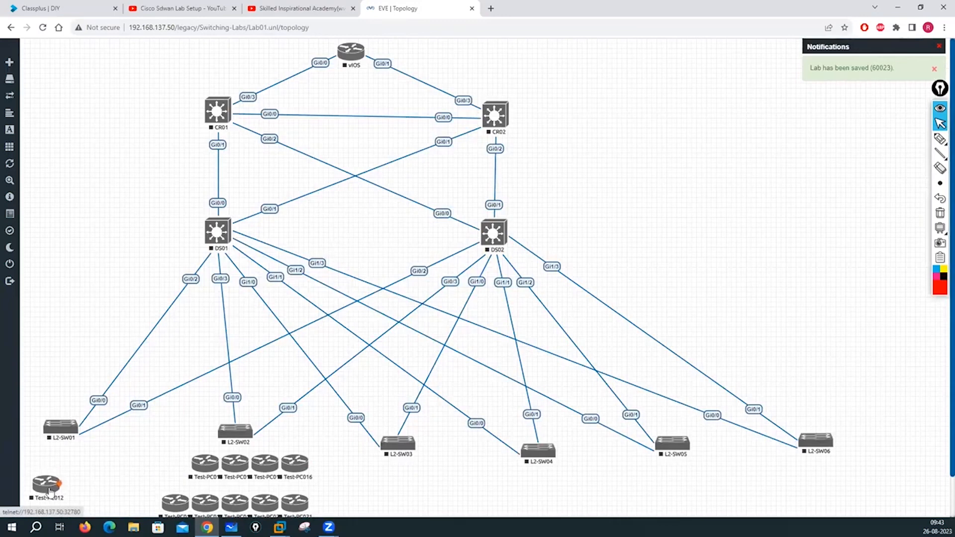
left_click_drag(198, 469, 96, 494)
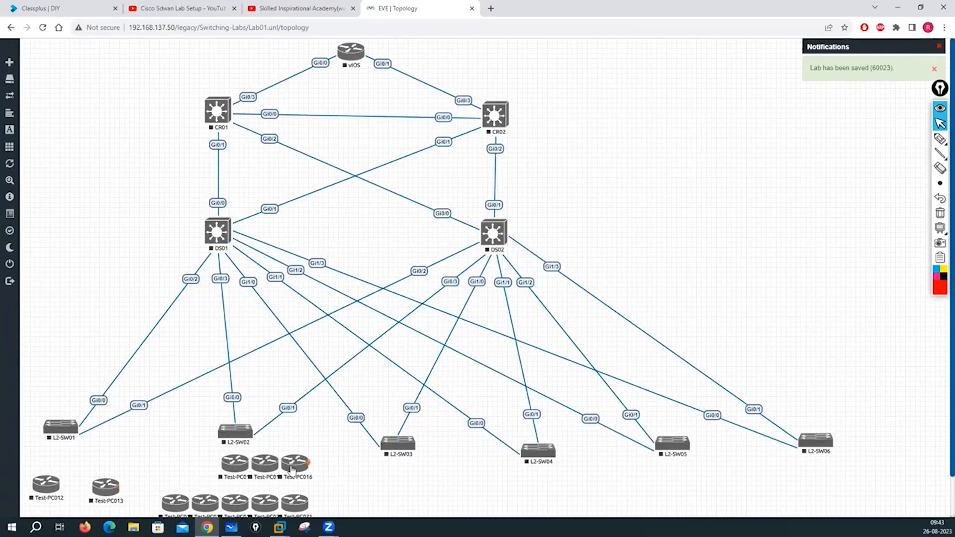
left_click_drag(292, 471, 786, 502)
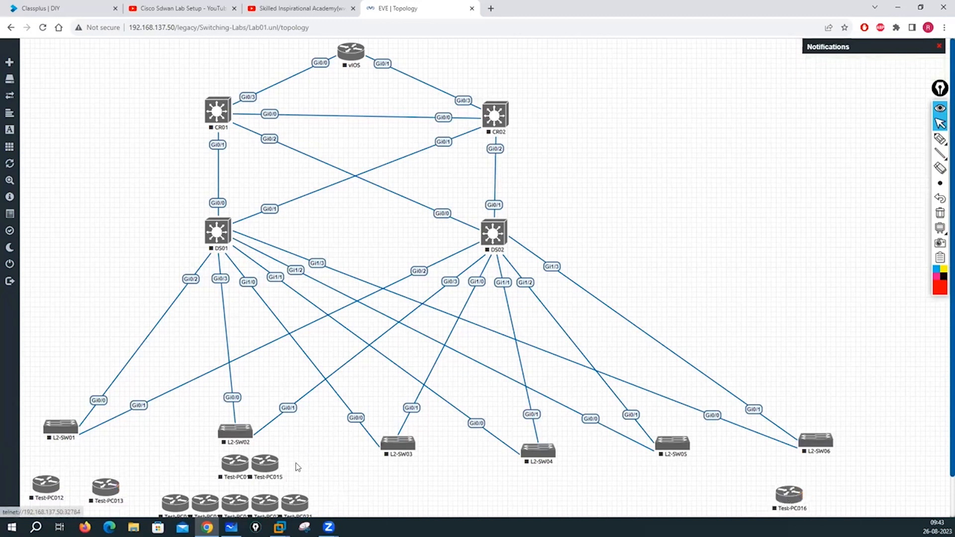
left_click_drag(268, 466, 863, 494)
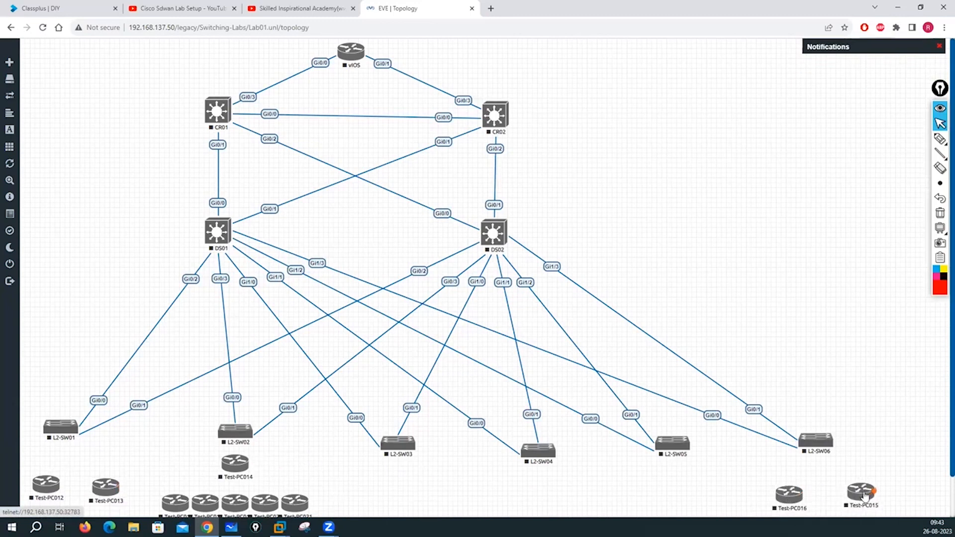
Place Test-PC014 and Test-PC021 beneath L2-SW05, and Test-PC020 and Test-PC019 beneath L2-SW04.
left_click_drag(237, 469, 717, 497)
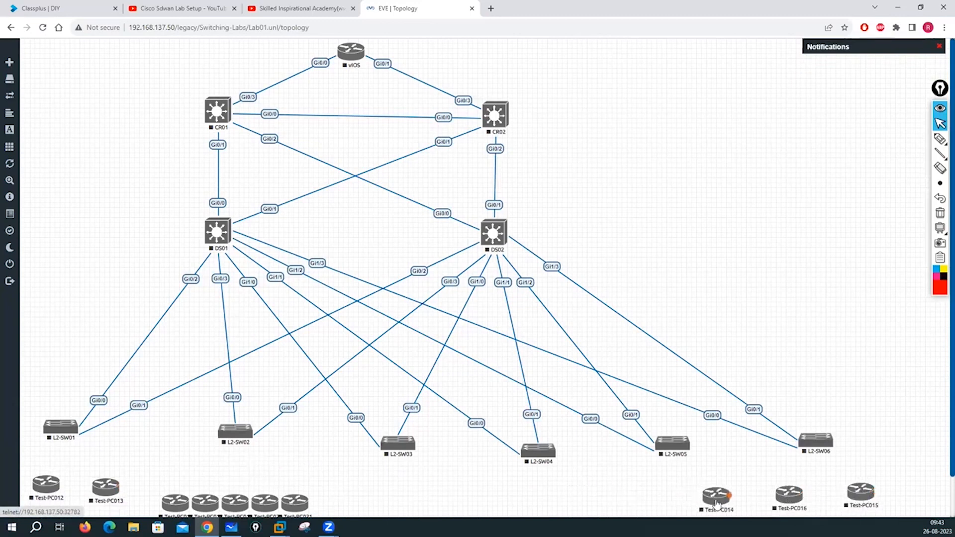
left_click_drag(292, 502, 674, 506)
left_click_drag(263, 504, 573, 497)
left_click_drag(235, 502, 512, 497)
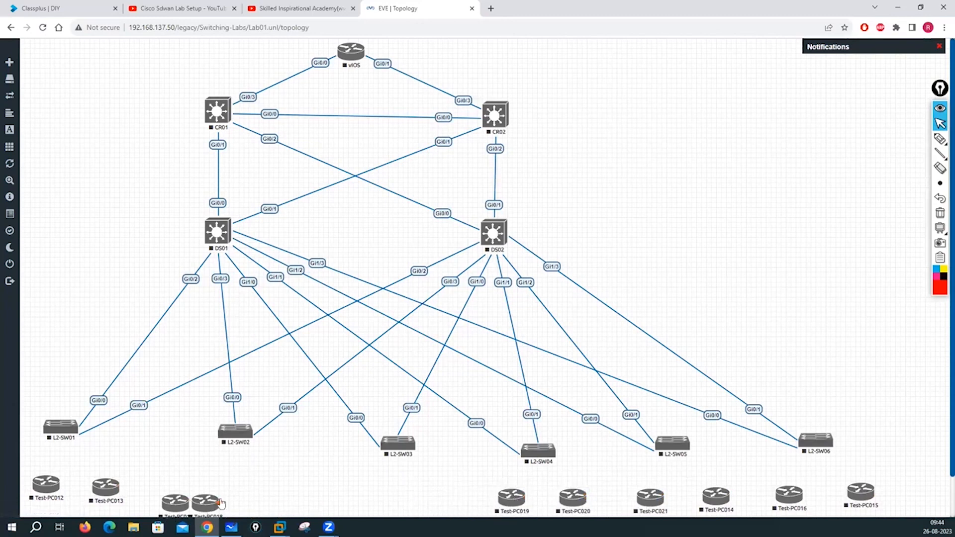
Place Test-PC018 and Test-PC017 beneath L2-SW03, and Test-PC023 and Test-PC022 beneath L2-SW02.
left_click_drag(219, 503, 430, 497)
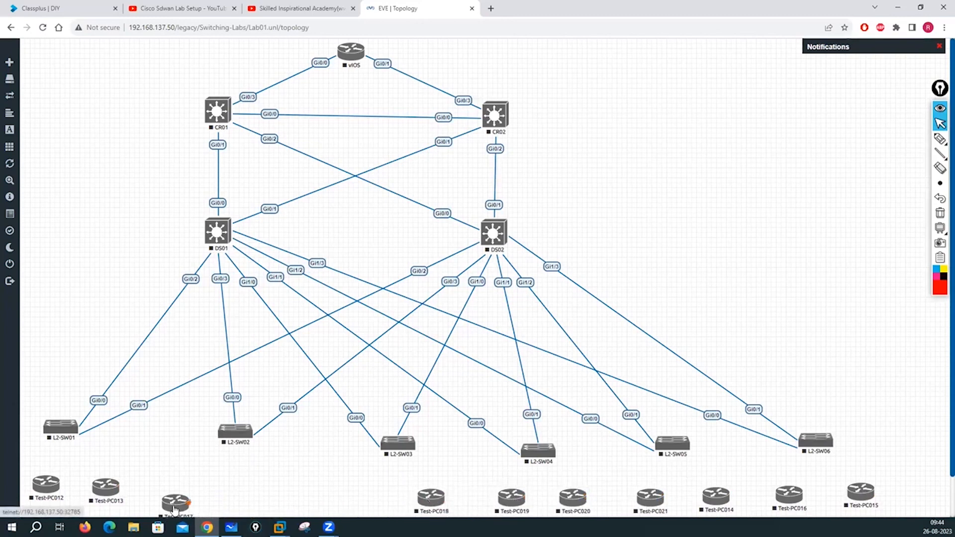
left_click_drag(175, 505, 355, 502)
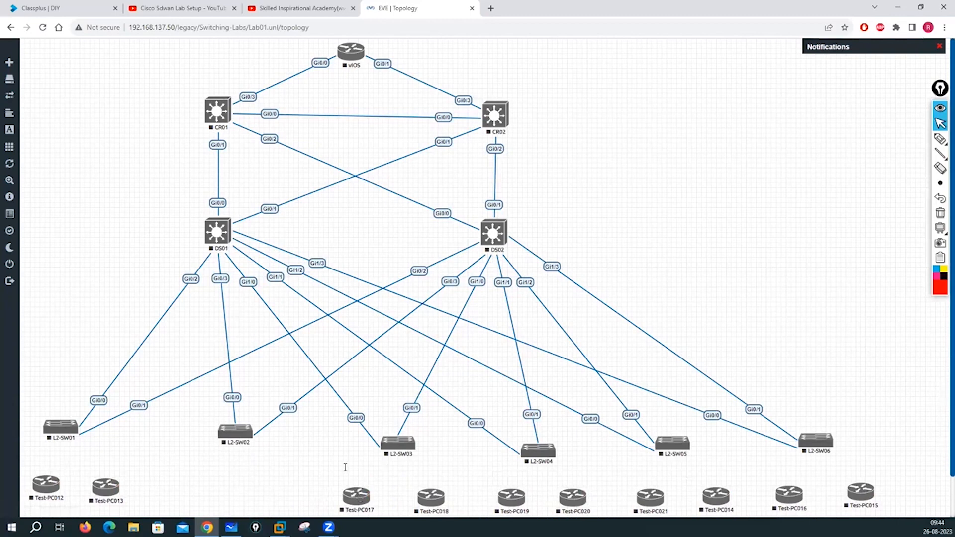
scroll(208, 507, "down", 1)
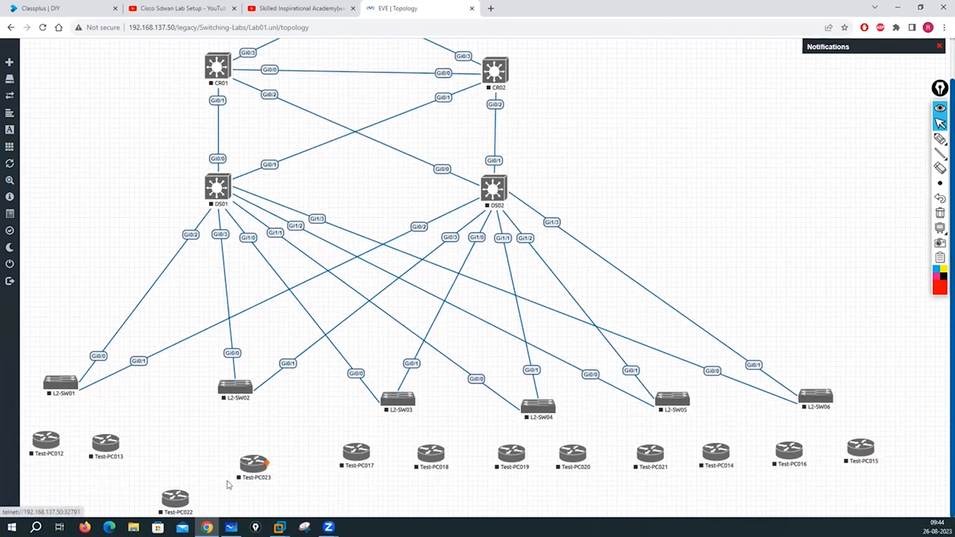
scroll(184, 467, "up", 1)
left_click_drag(177, 502, 192, 450)
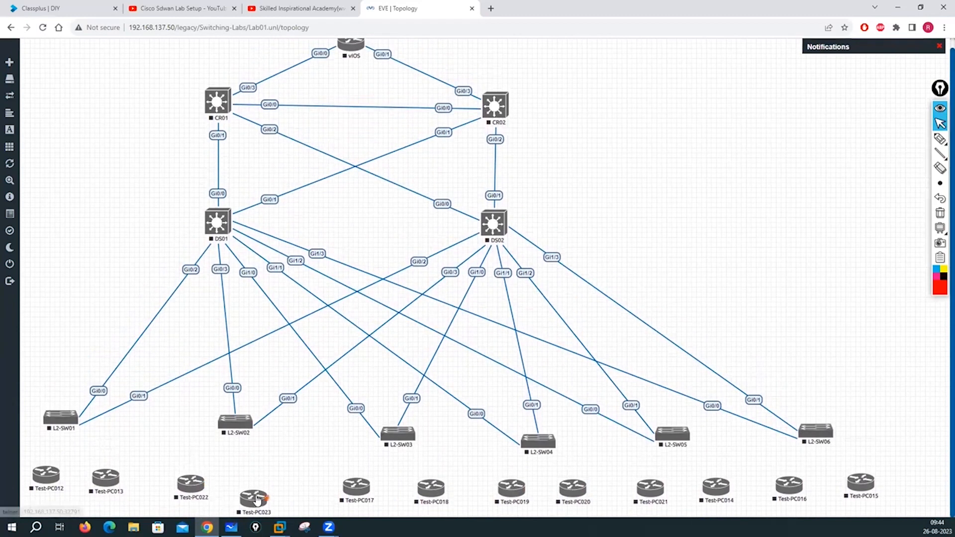
left_click_drag(255, 495, 253, 493)
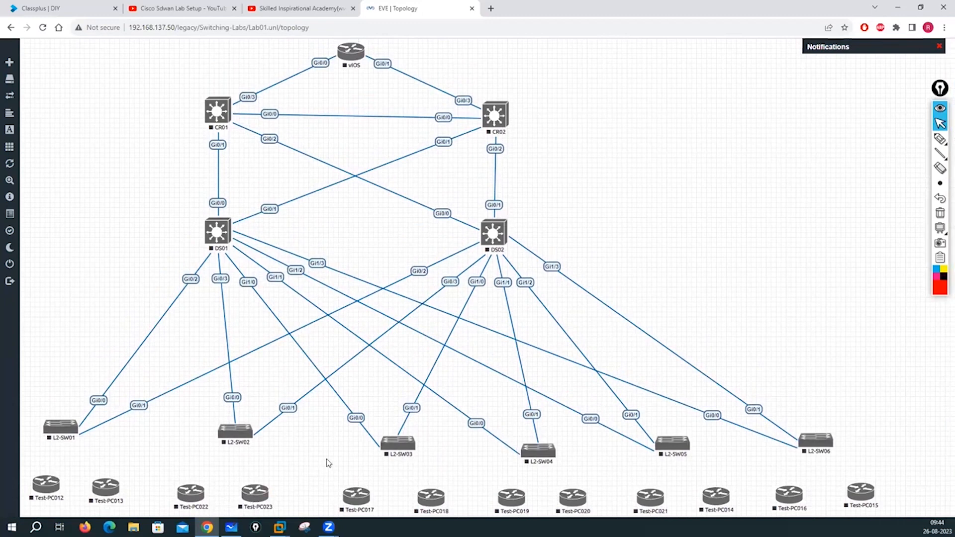
Rename the two nodes beneath L2-SW01: Test-PC012 as Test-PC01 and Test-PC013 as Test-PC02.
right_click(43, 488)
left_click(71, 488)
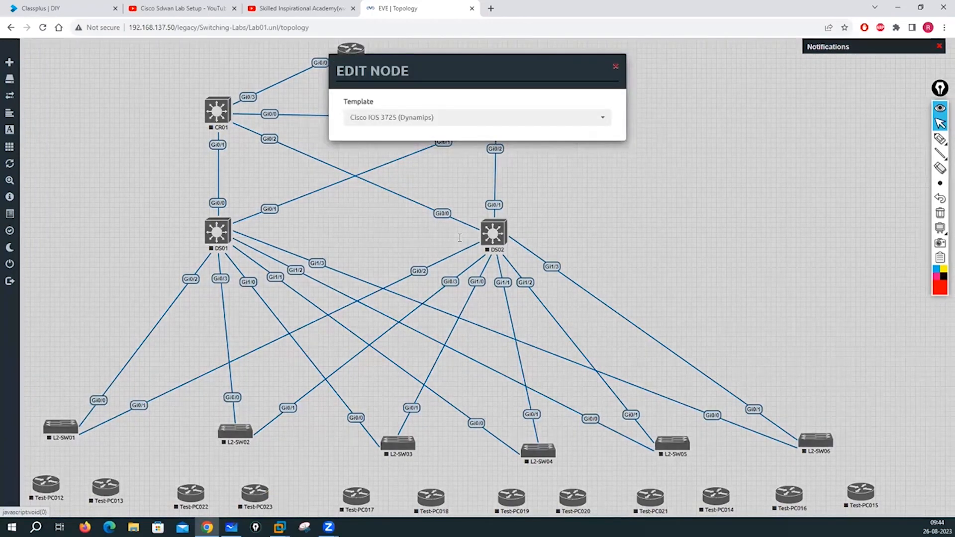
left_click_drag(382, 236, 598, 227)
scroll(415, 365, "down", 1)
left_click(428, 485)
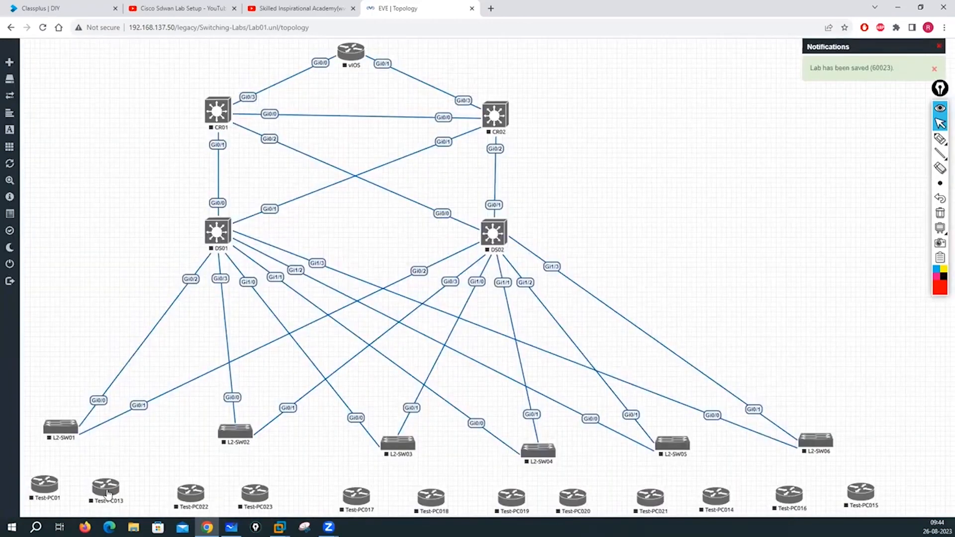
right_click(107, 494)
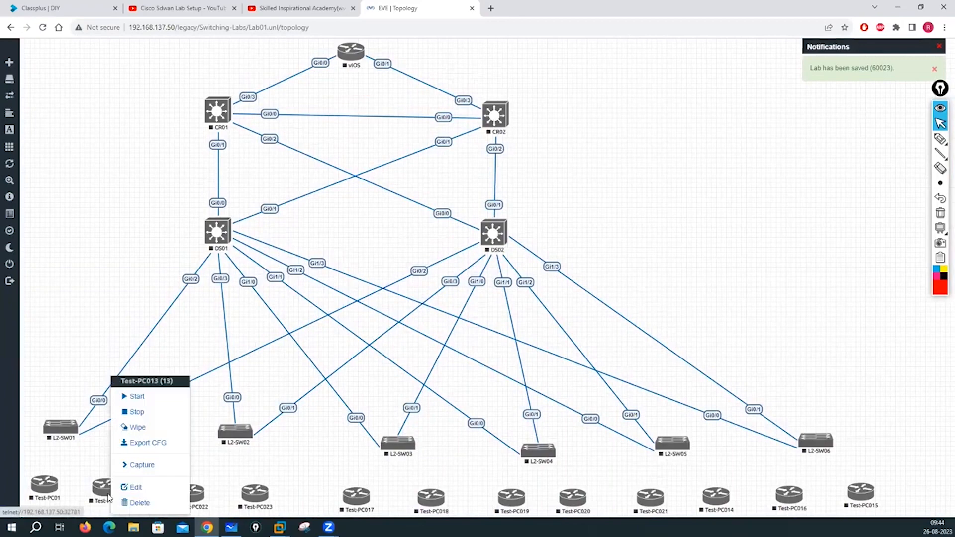
left_click(131, 486)
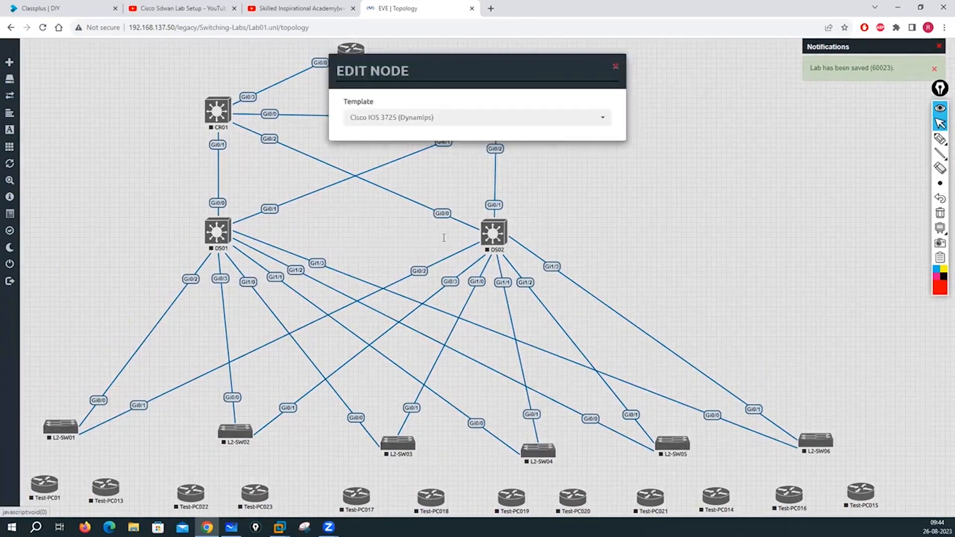
scroll(419, 328, "down", 1)
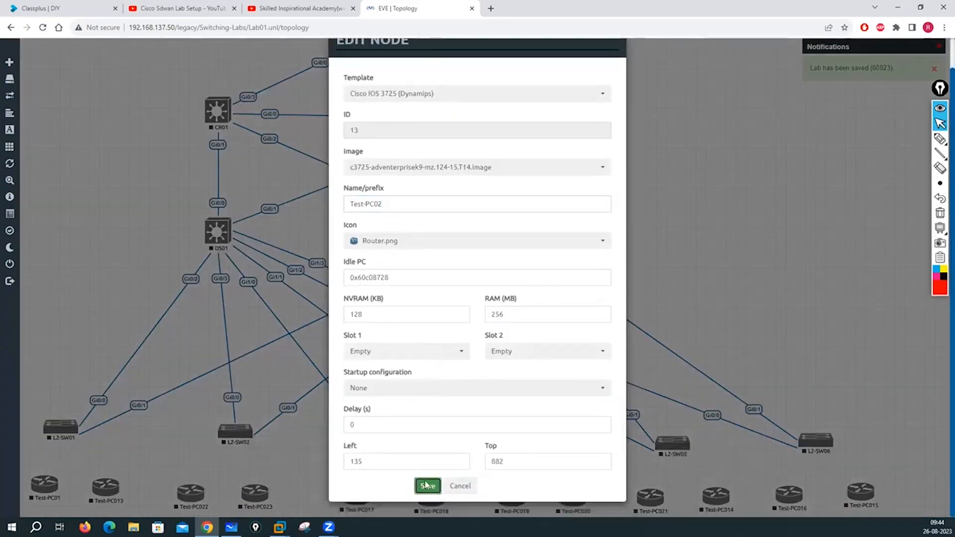
left_click(426, 484)
Rename the two nodes beneath L2-SW02: Test-PC022 as Test-PC03 and Test-PC023 as Test-PC04.
right_click(191, 492)
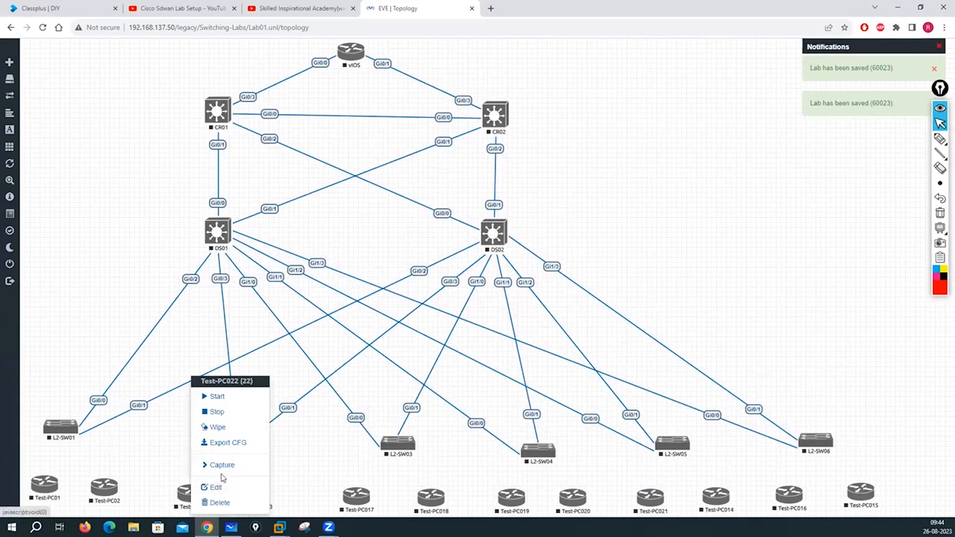
left_click(214, 488)
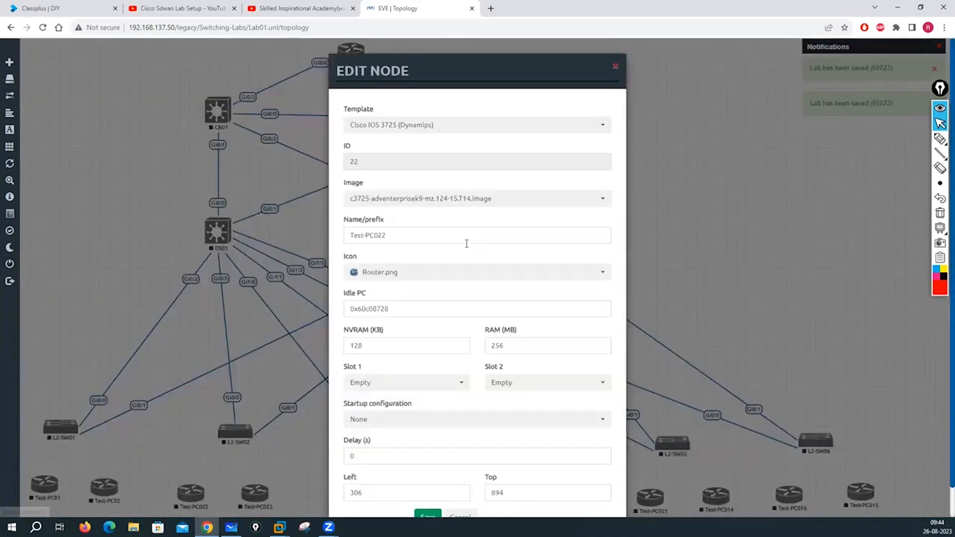
left_click(418, 478)
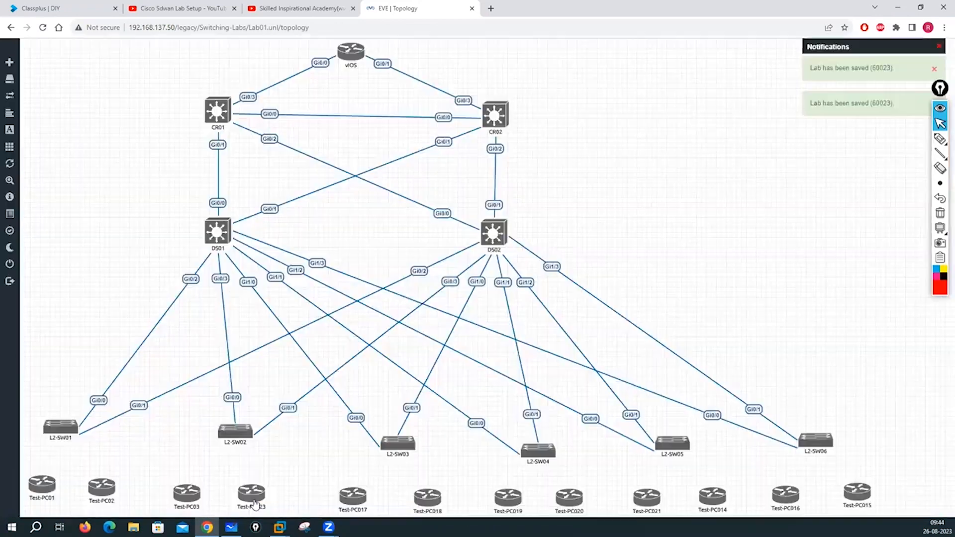
right_click(256, 498)
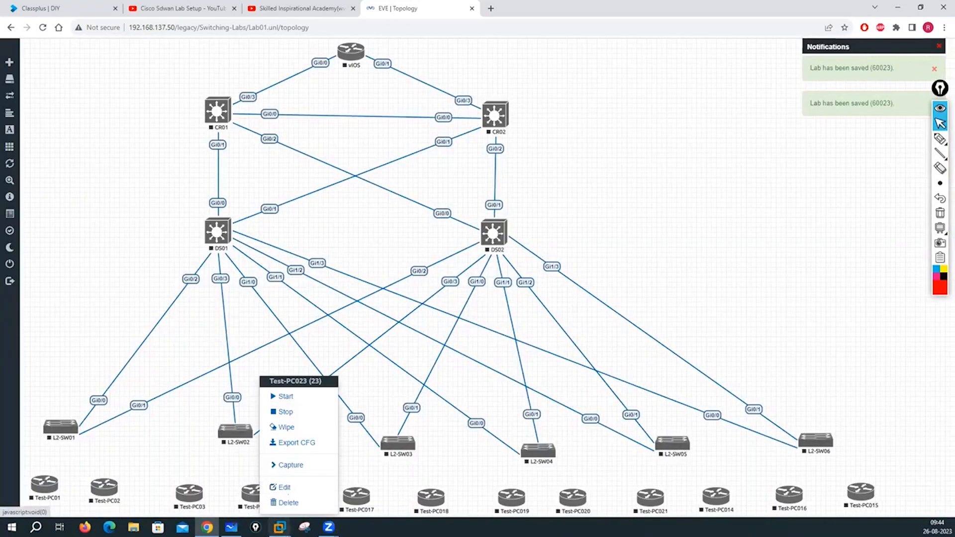
left_click(284, 487)
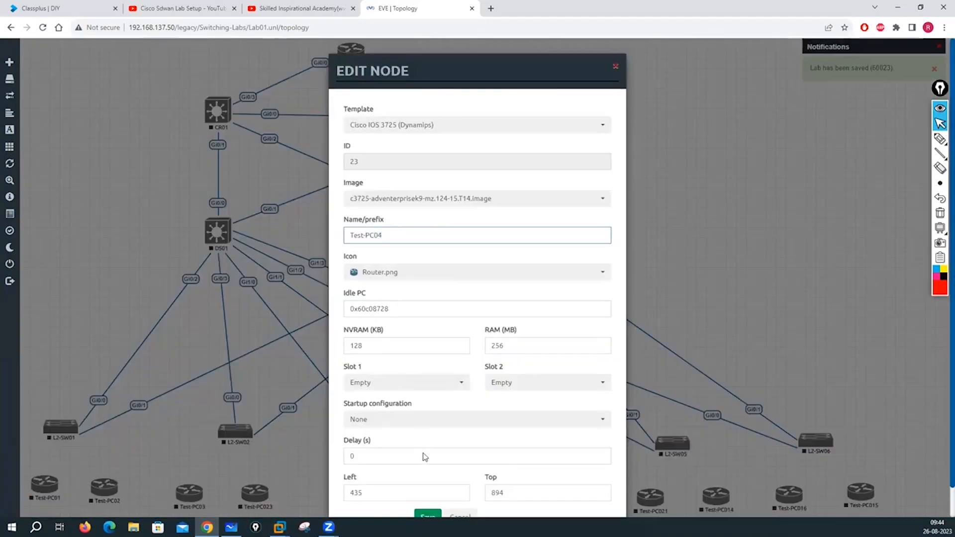
scroll(424, 457, "down", 2)
left_click(424, 464)
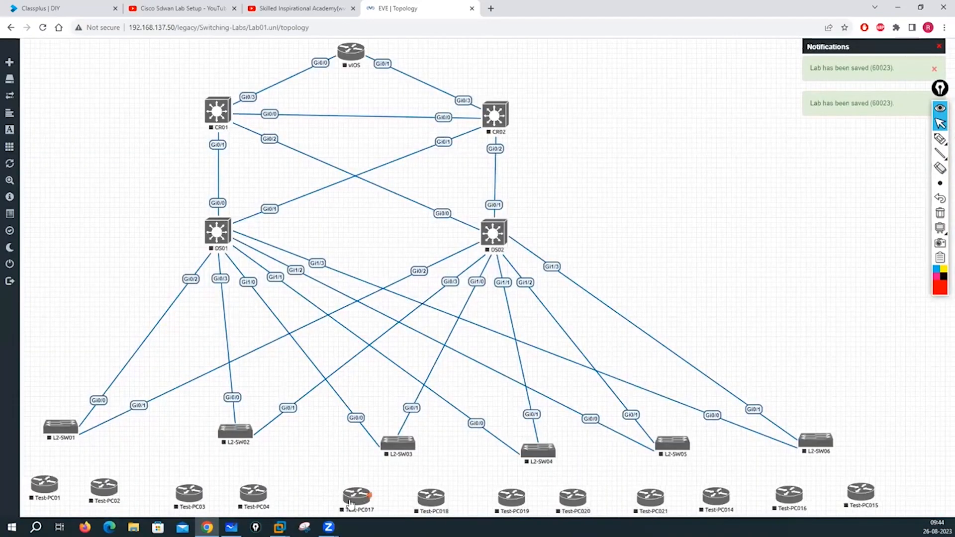
Rename the two nodes beneath L2-SW03: Test-PC017 as Test-PC05 and Test-PC018 as Test-PC06.
right_click(351, 503)
left_click(392, 487)
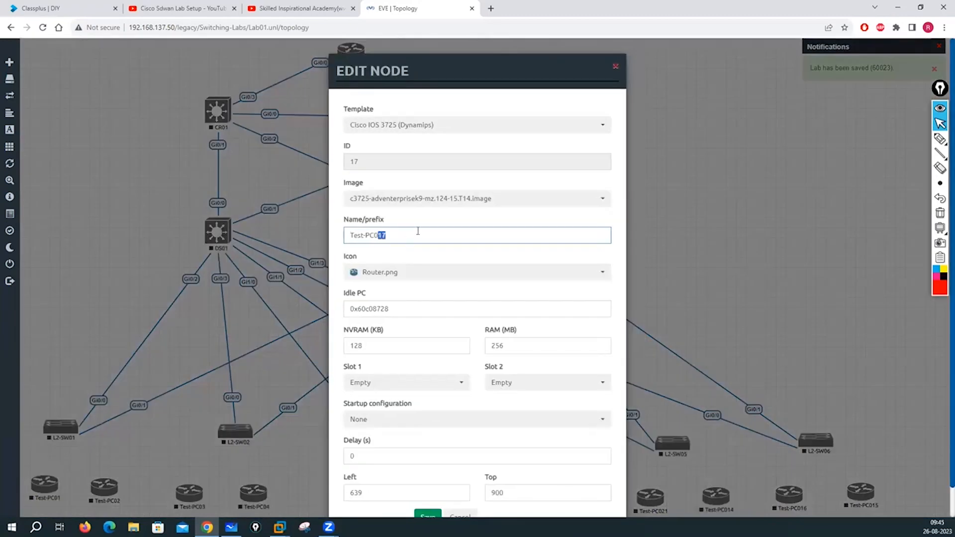
type("5")
scroll(409, 420, "down", 1)
left_click(426, 487)
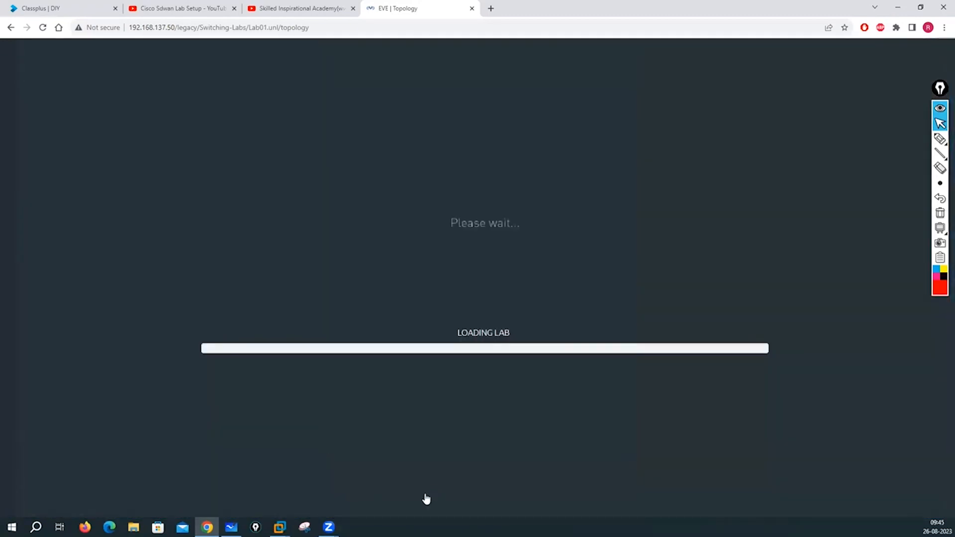
right_click(429, 495)
left_click(455, 486)
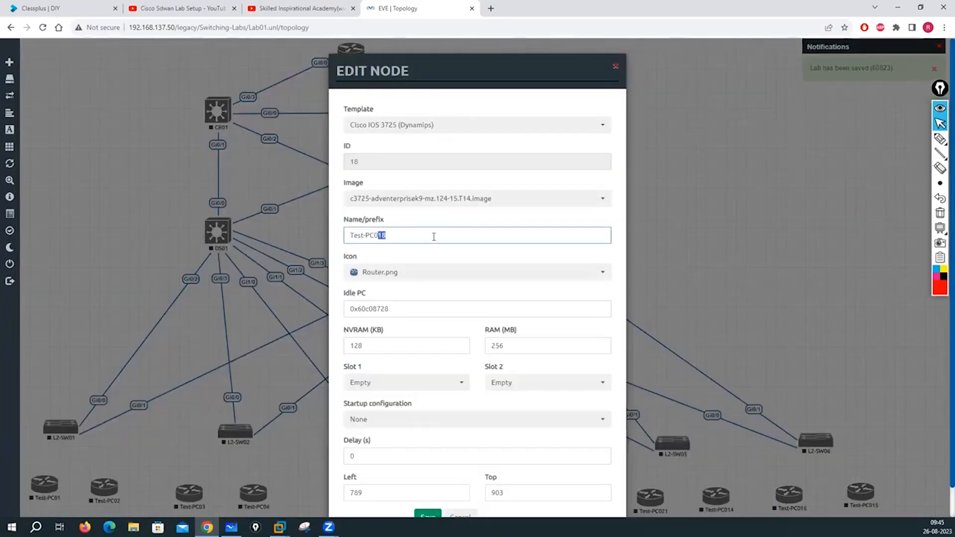
scroll(429, 325, "down", 1)
left_click(431, 484)
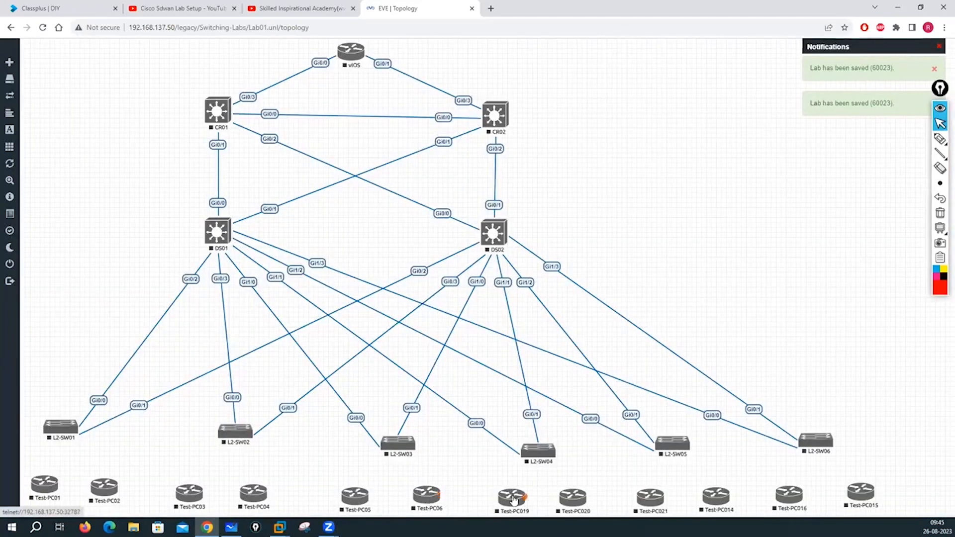
Rename the Test-PC019 node beneath L2-SW04 as Test-PC07.
right_click(514, 500)
left_click(545, 493)
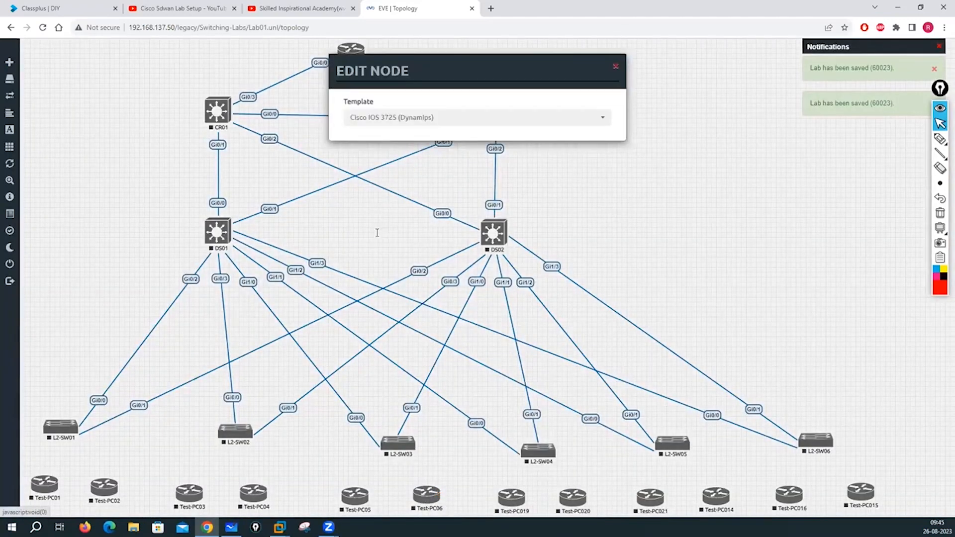
left_click_drag(378, 235, 410, 237)
type("7")
scroll(426, 460, "down", 1)
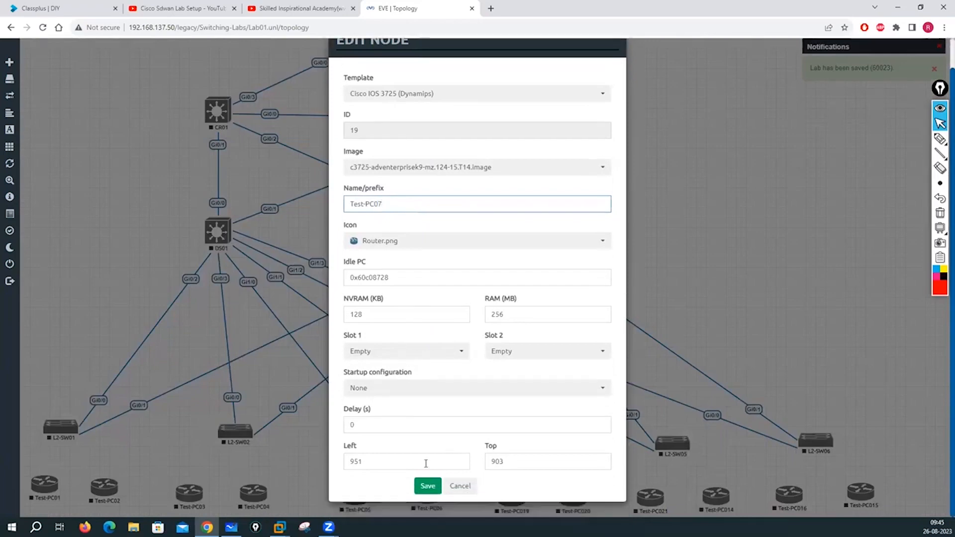
left_click(432, 486)
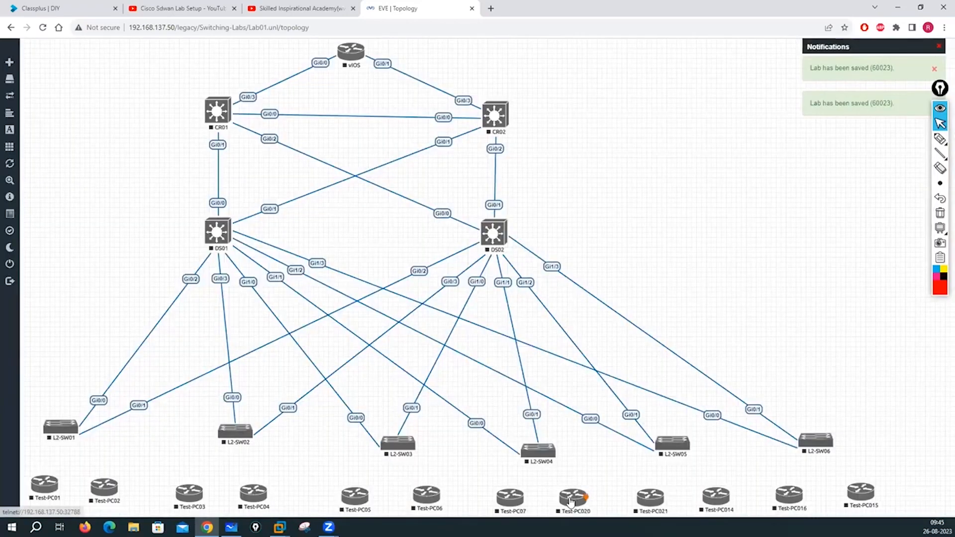
Rename the Test-PC020 node beneath L2-SW04 as Test-PC08.
right_click(581, 497)
left_click(605, 491)
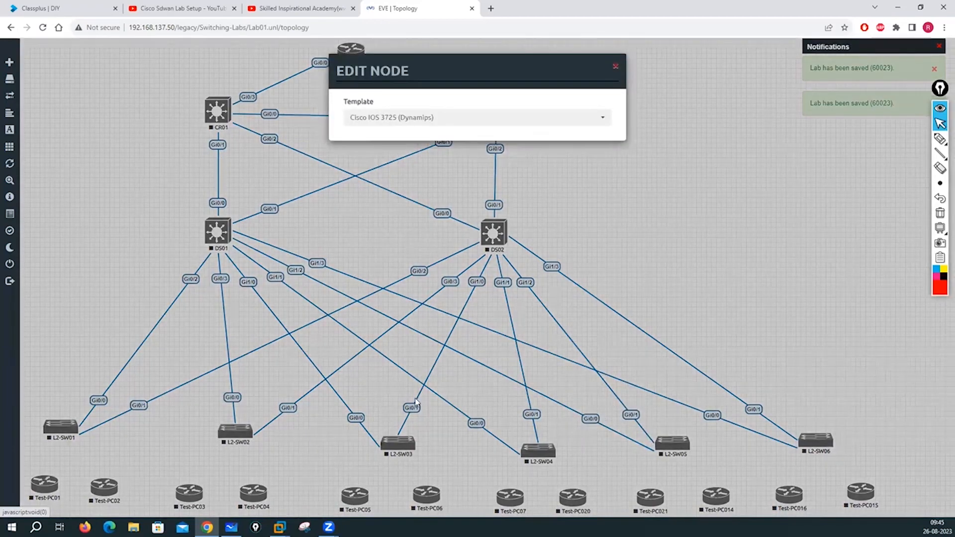
left_click(408, 237)
key("BackSpace")
key("BackSpace")
type("8")
scroll(431, 484, "down", 1)
left_click(433, 483)
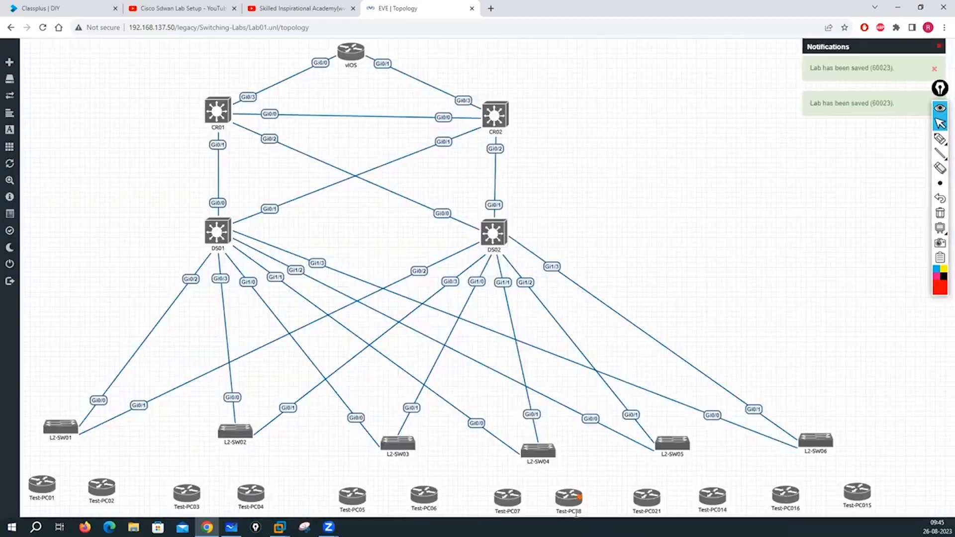
Rename the two nodes beneath L2-SW05: Test-PC021 as Test-PC09 and Test-PC014 as Test-PC10.
right_click(652, 497)
left_click(671, 482)
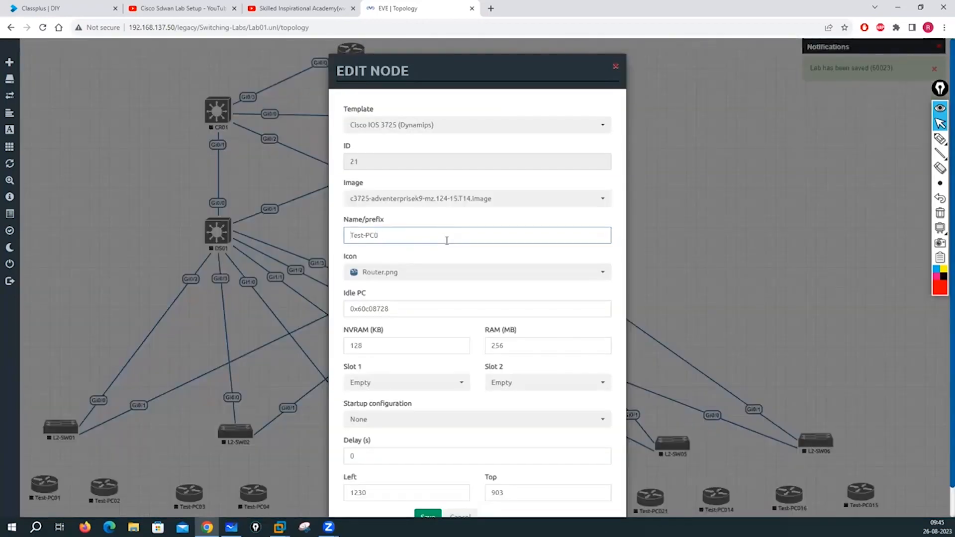
scroll(429, 397, "down", 1)
left_click(432, 484)
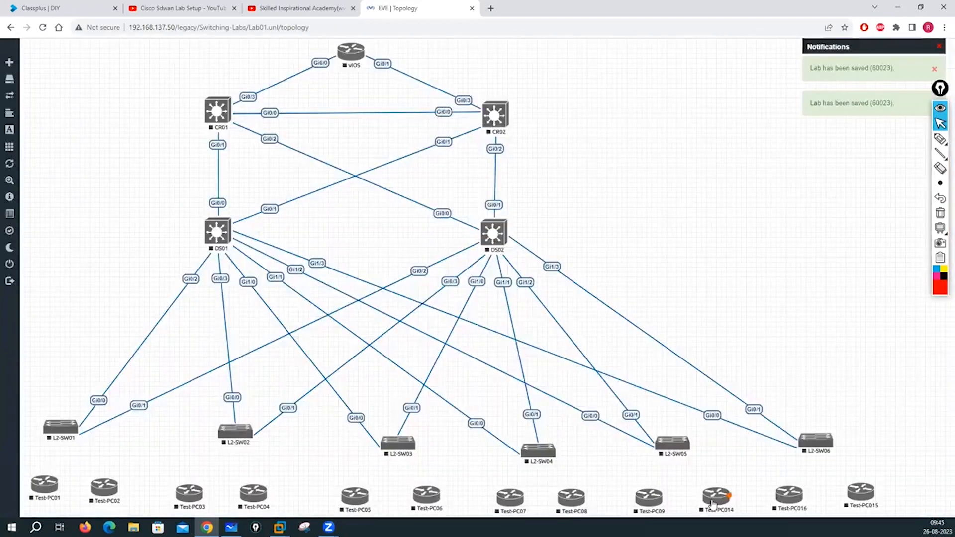
right_click(712, 496)
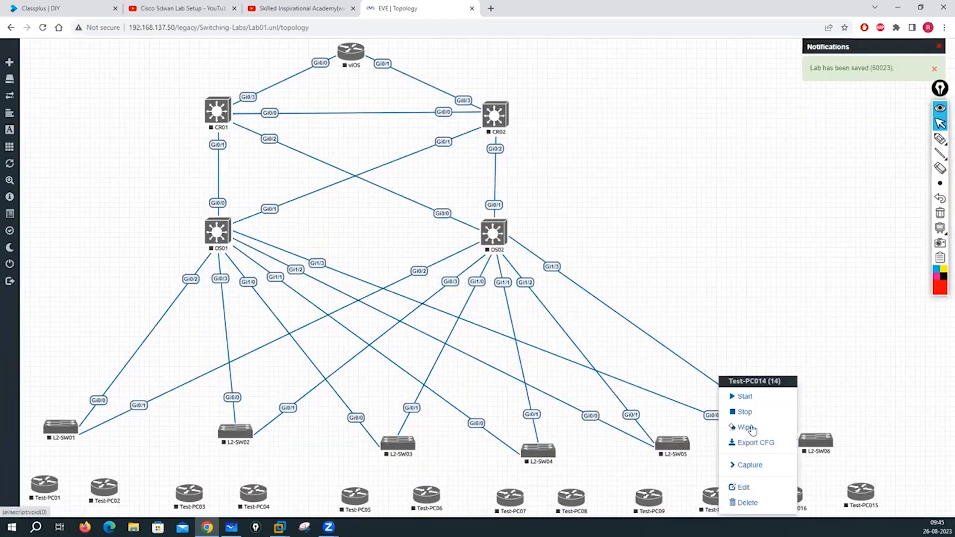
left_click(743, 487)
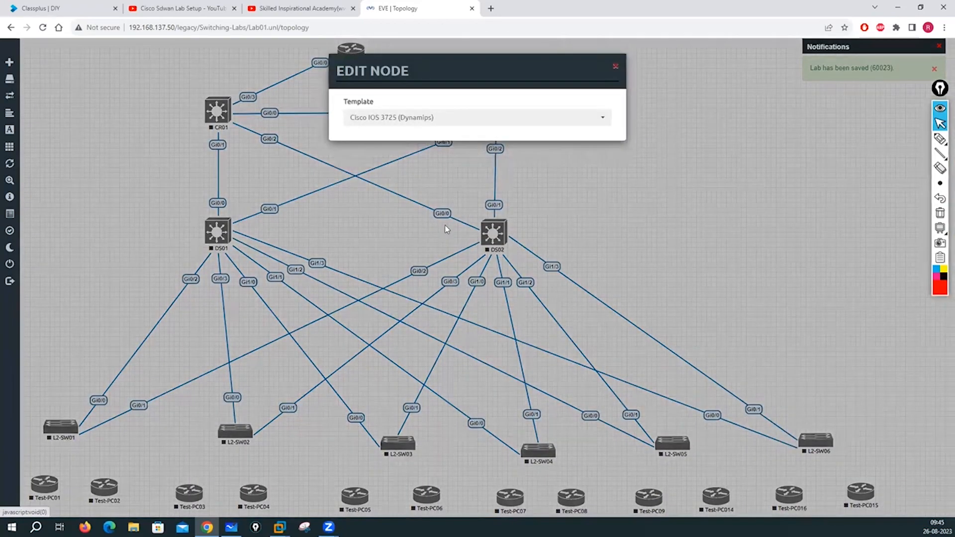
left_click(435, 234)
key("BackSpace")
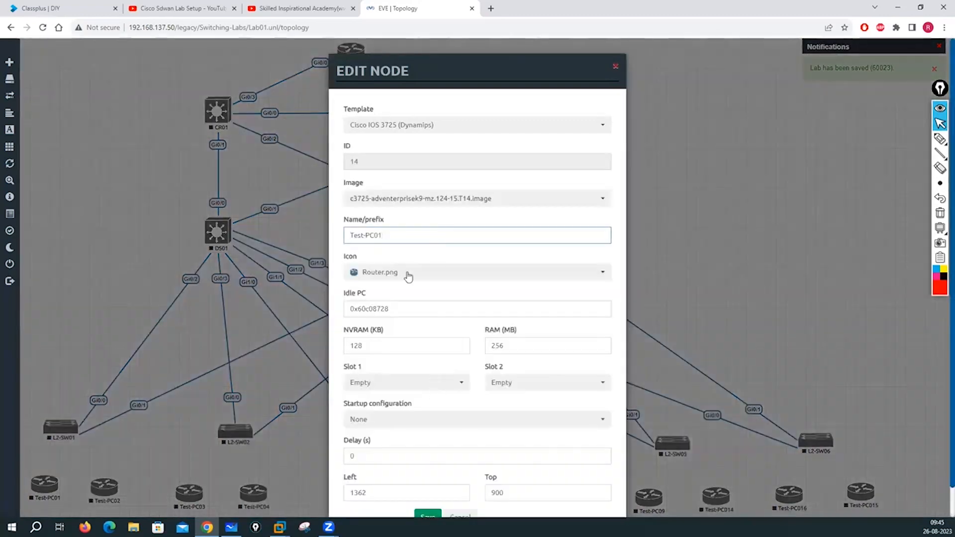
type("10")
scroll(411, 375, "down", 1)
left_click(428, 486)
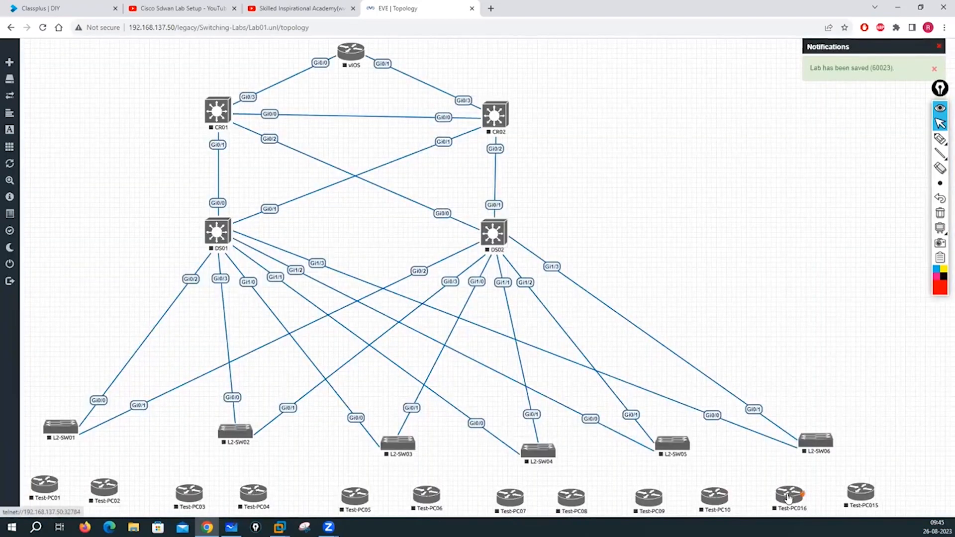
Rename the two nodes beneath L2-SW06: Test-PC016 as Test-PC11 and Test-PC015 as Test-PC12.
right_click(791, 495)
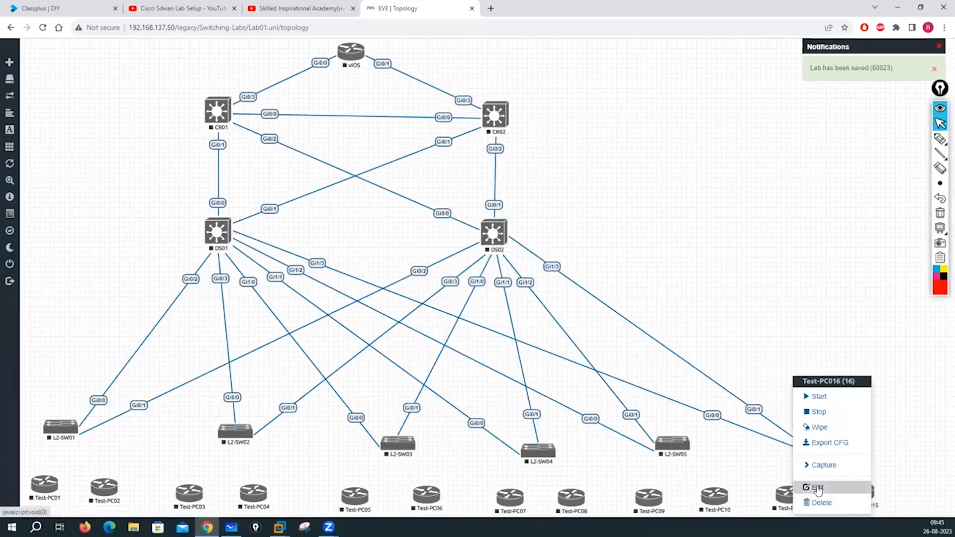
left_click(816, 487)
left_click_drag(374, 236, 378, 237)
type("11")
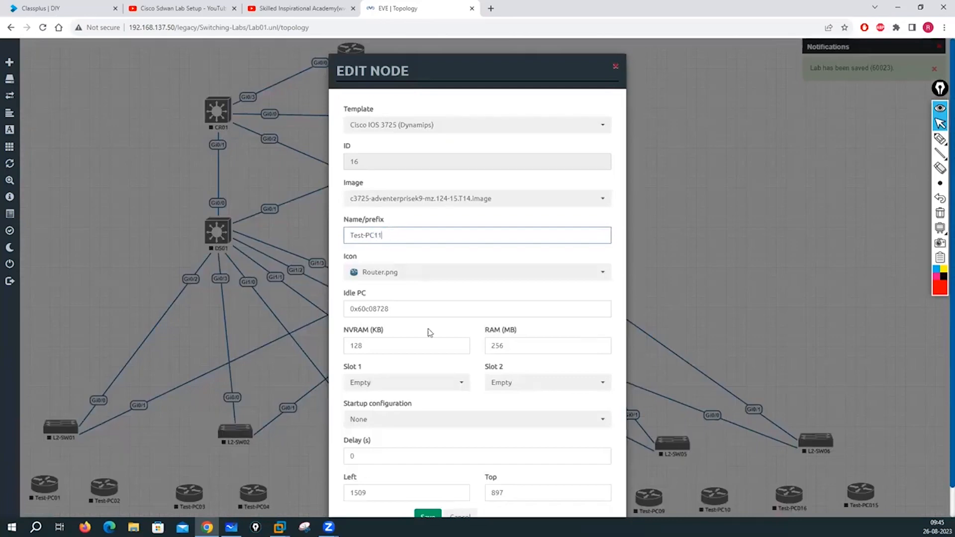
scroll(422, 454, "down", 1)
left_click(425, 486)
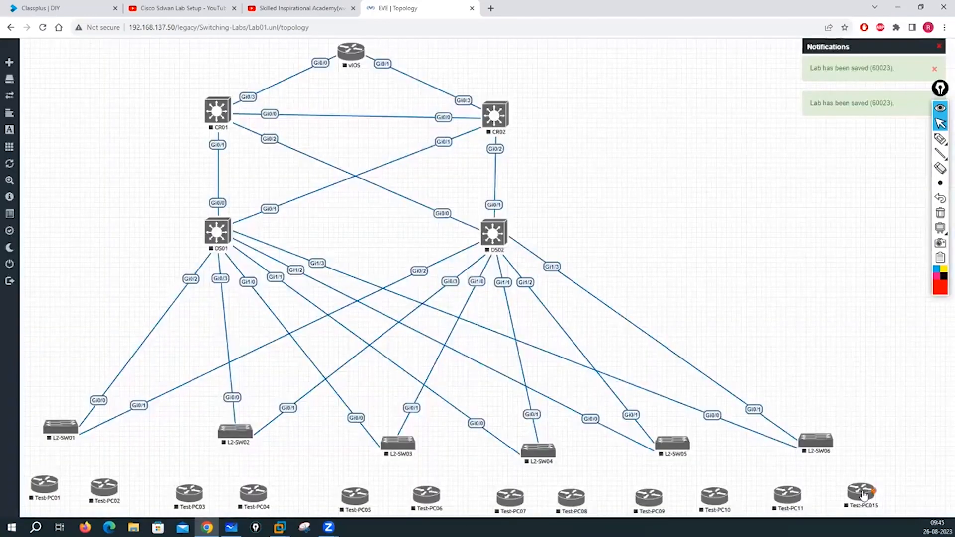
right_click(857, 492)
left_click(820, 492)
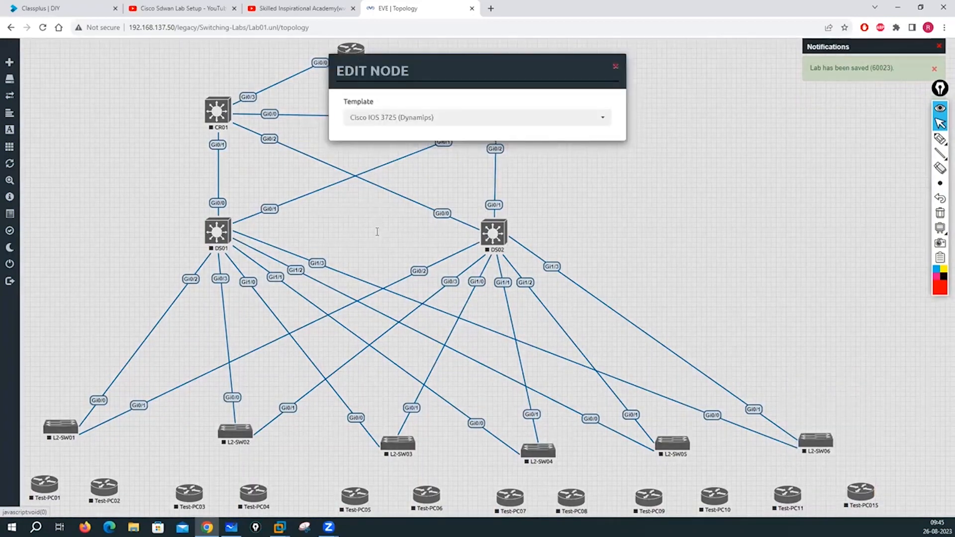
left_click_drag(374, 235, 382, 235)
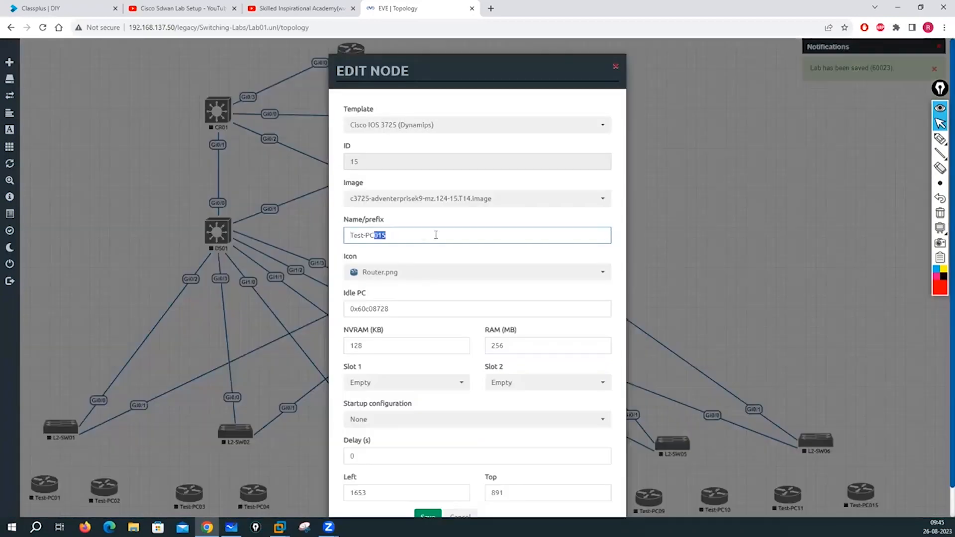
type("12")
scroll(414, 435, "down", 1)
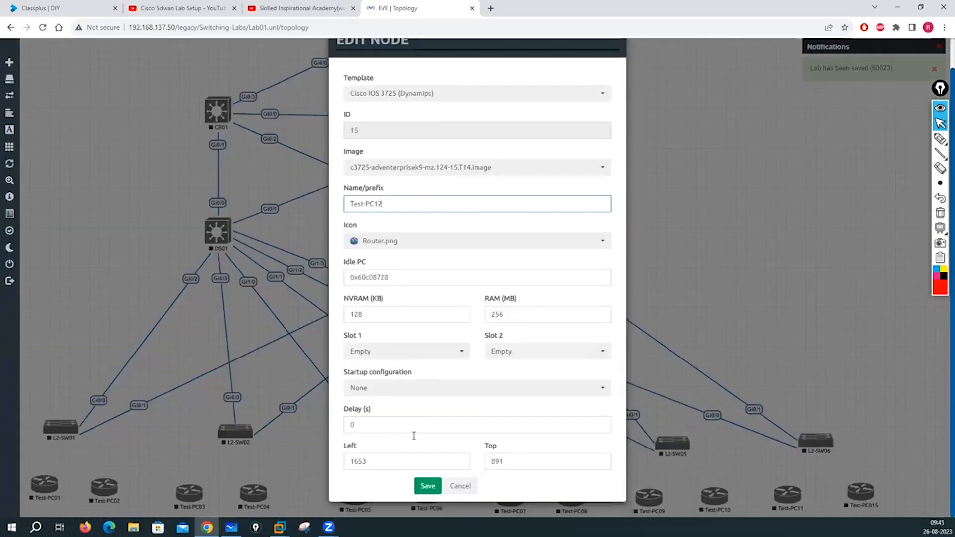
left_click(428, 485)
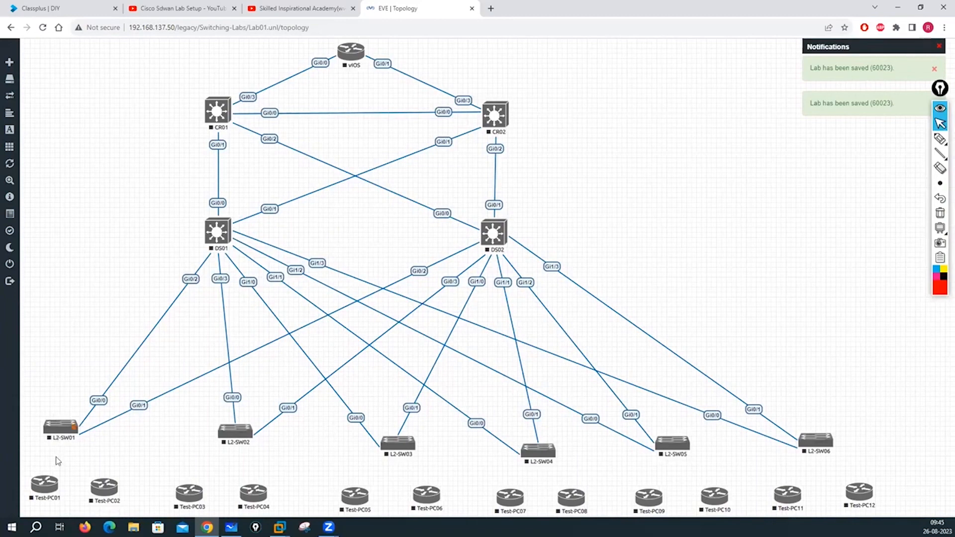
Connect fa0/0 of Test-PC01 and Test-PC02 to L2-SW01, Test-PC03 and Test-PC04 to L2-SW02, and Test-PC05 and Test-PC06 to L2-SW03, using Gi0/2 and Gi0/3.
left_click_drag(55, 481, 60, 428)
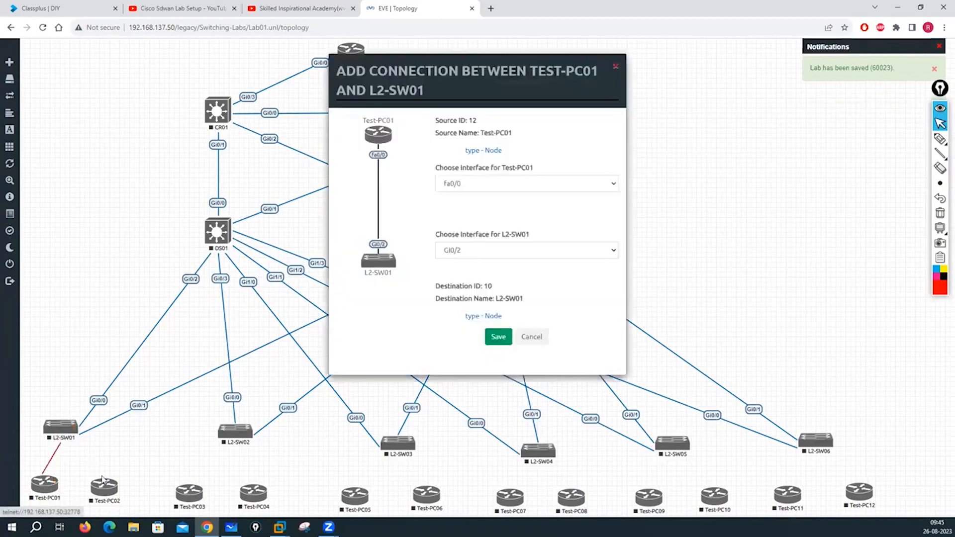
left_click(492, 338)
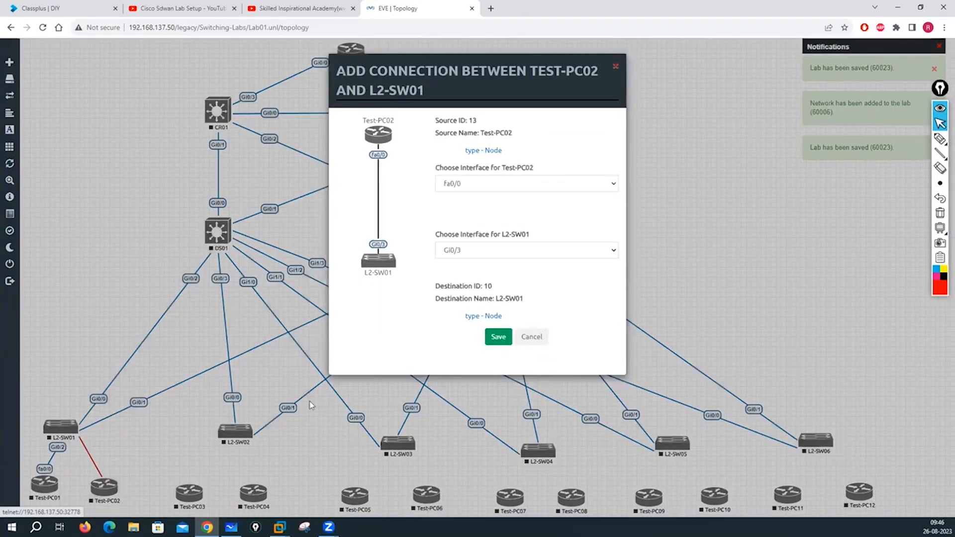
left_click(497, 337)
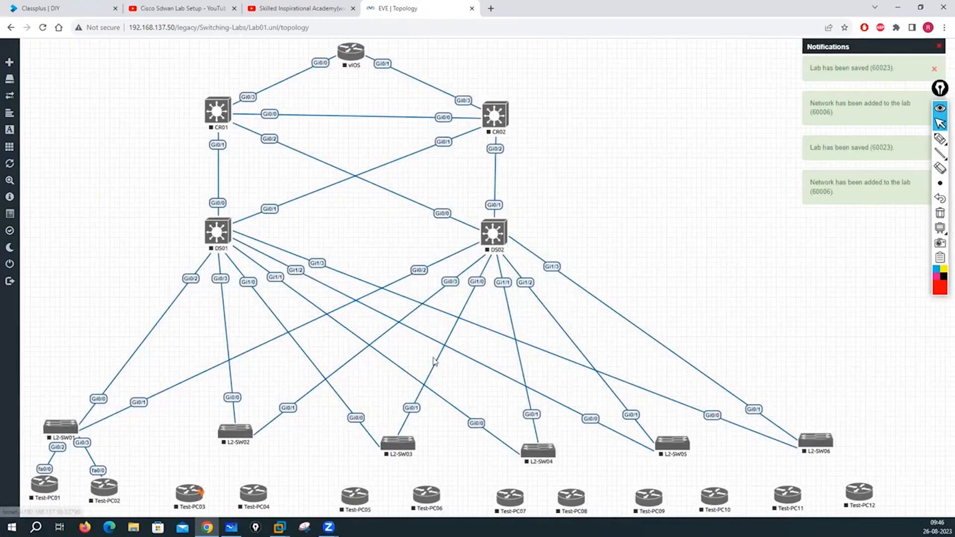
left_click_drag(194, 491, 231, 434)
left_click(497, 337)
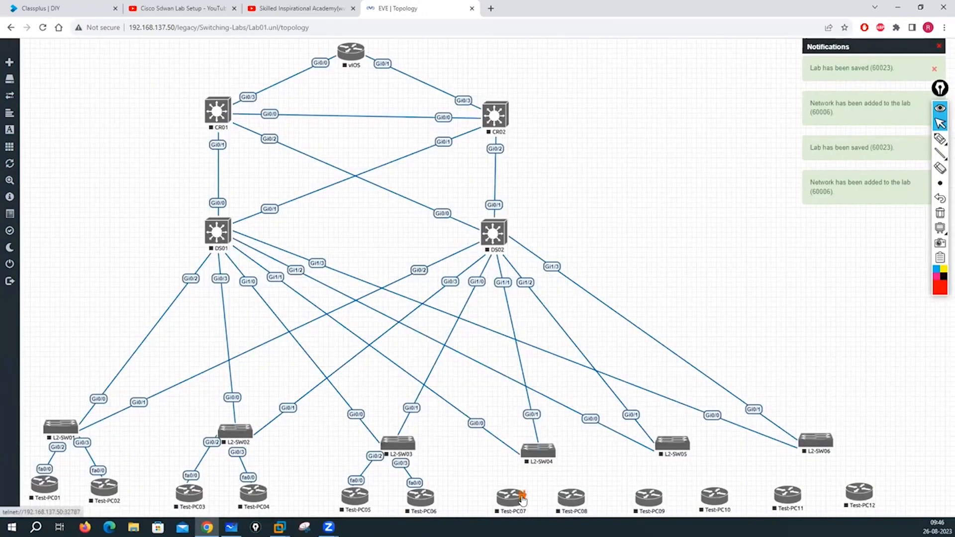
Connect fa0/0 of Test-PC07 and Test-PC08 to L2-SW04, Test-PC09 and Test-PC10 to L2-SW05, and Test-PC11 and Test-PC12 to L2-SW06, using Gi0/2 and Gi0/3.
left_click_drag(519, 494, 533, 461)
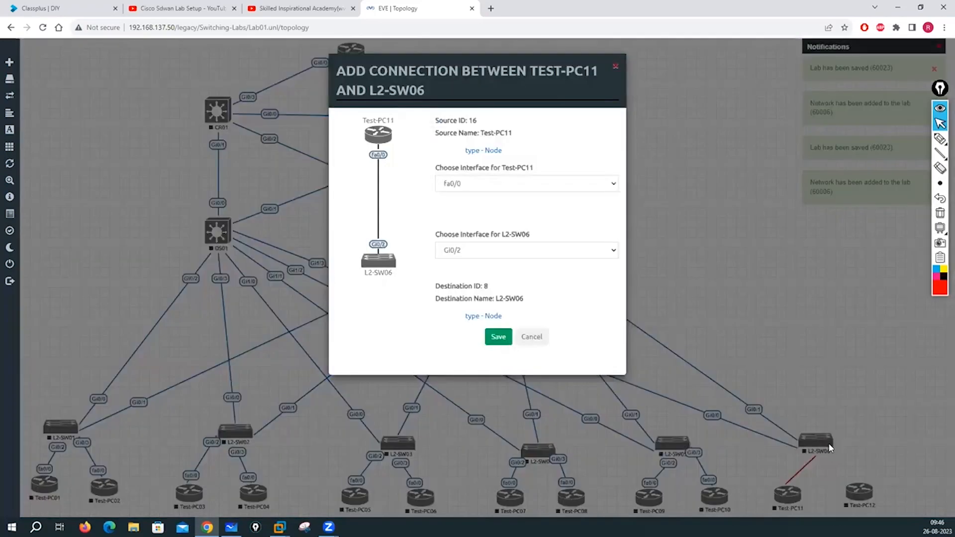
left_click(499, 337)
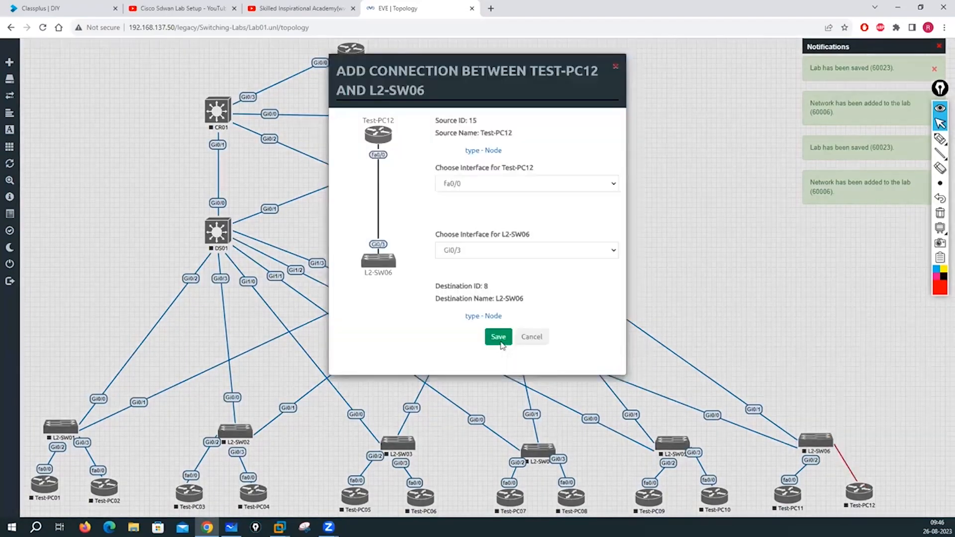
left_click(501, 342)
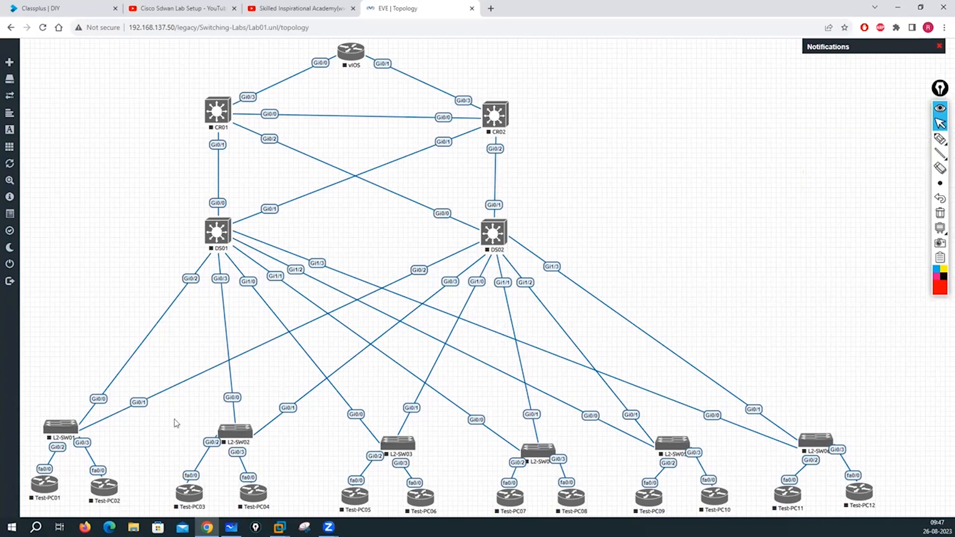
Move access switches L2-SW01 through L2-SW06 up into a row midway between the distribution switches and the Test-PC nodes.
left_click_drag(65, 431, 74, 362)
left_click_drag(233, 429, 229, 358)
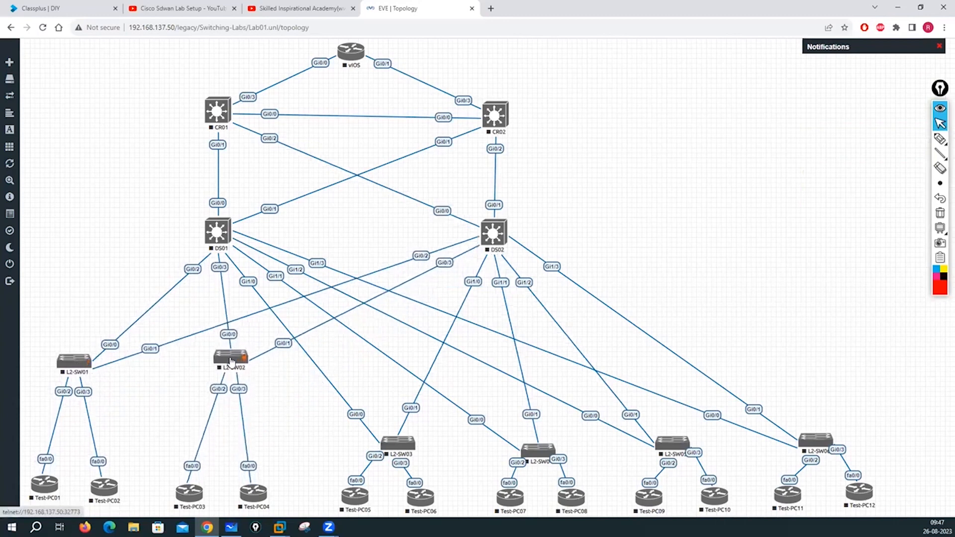
left_click_drag(398, 453, 383, 359)
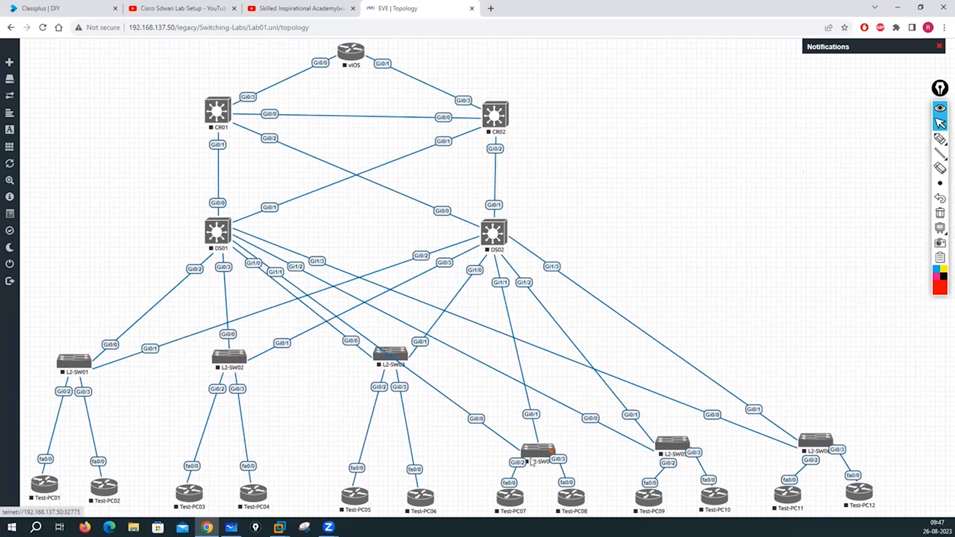
left_click_drag(531, 455, 528, 374)
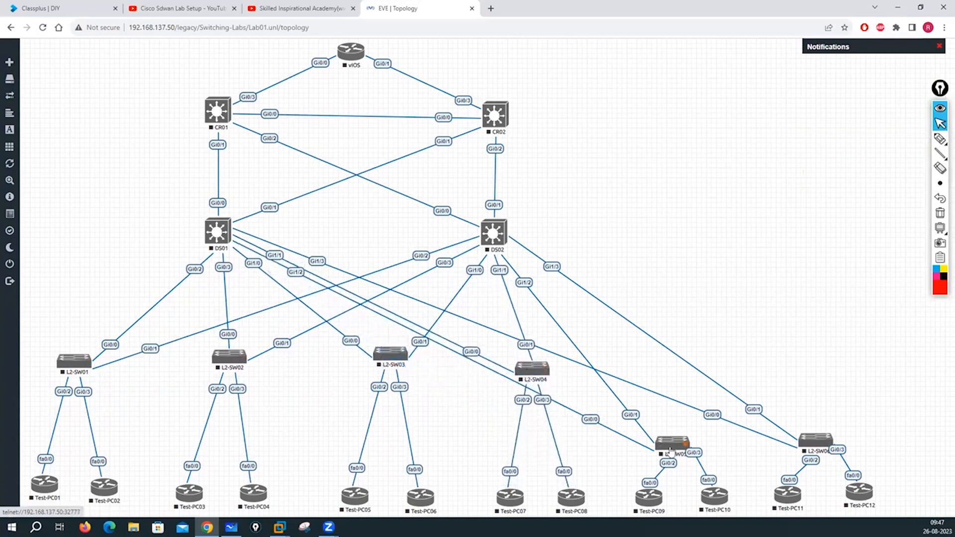
left_click_drag(668, 447, 657, 373)
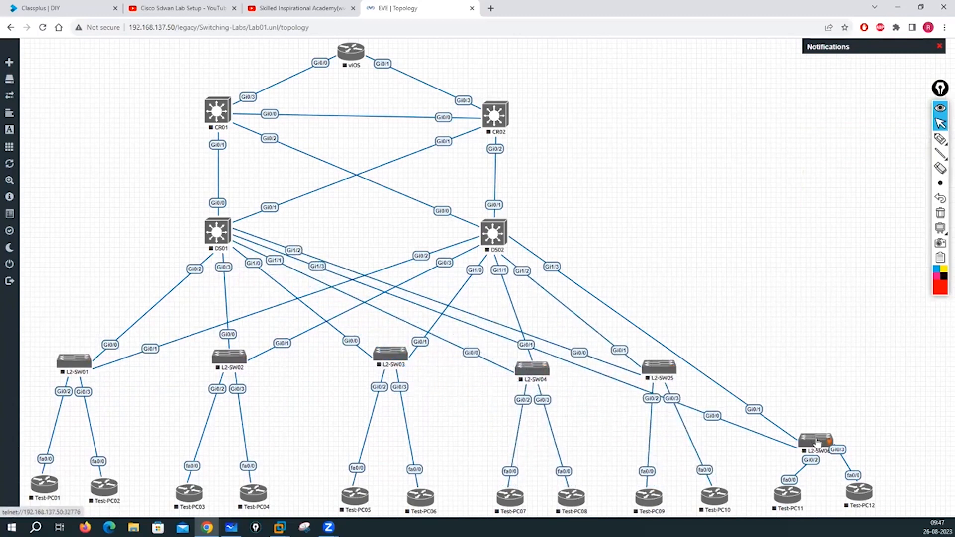
left_click_drag(815, 442, 810, 373)
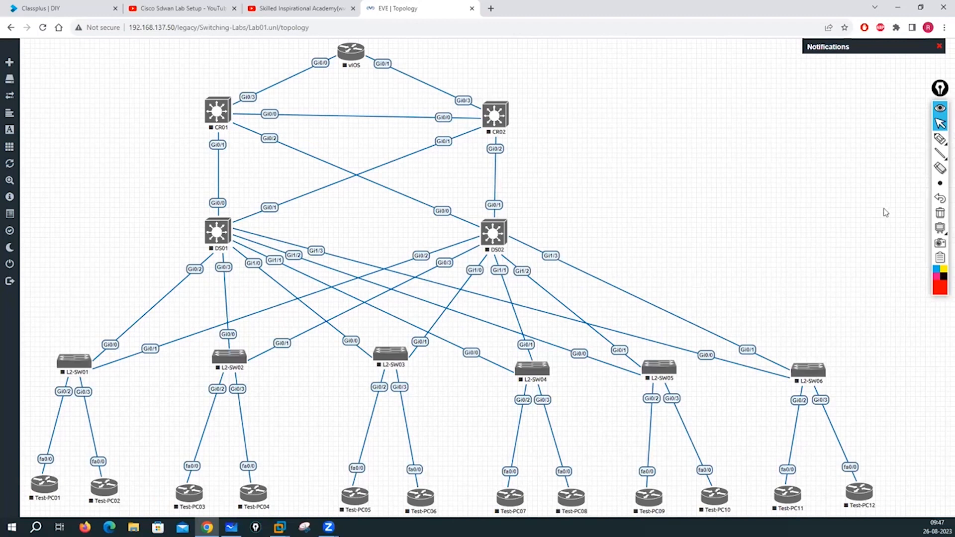
Handwrite "CP" in red with the annotation pen on the empty canvas beside CR02.
left_click(939, 139)
mouse_move(667, 88)
left_mouse_down()
mouse_move(649, 94)
mouse_move(671, 108)
left_mouse_up()
mouse_move(679, 80)
left_mouse_down()
mouse_move(679, 117)
mouse_move(680, 102)
left_mouse_up()
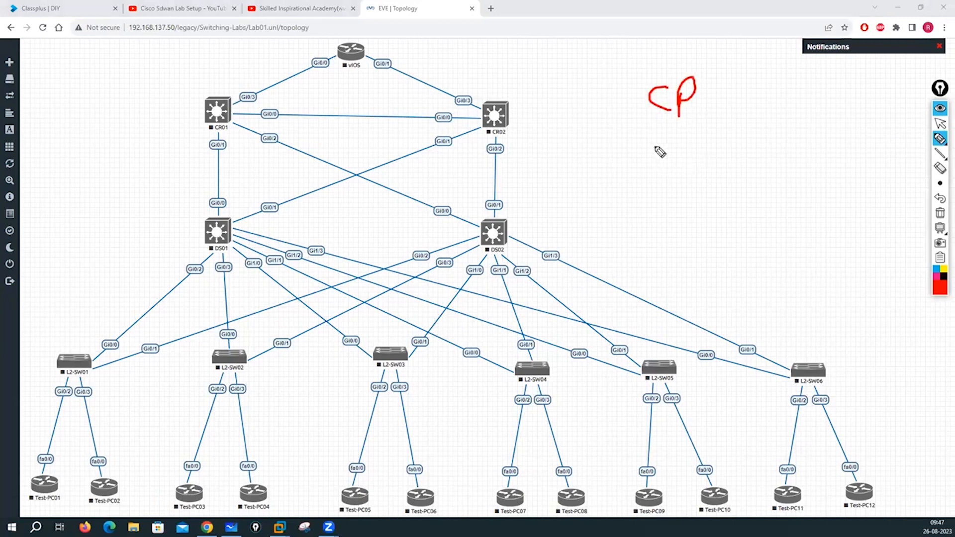
Handwrite "SWR", "Fr" and "Pu" in red with the annotation pen, stacked beneath the "CP" note.
mouse_move(662, 146)
left_mouse_down()
mouse_move(678, 162)
mouse_move(701, 150)
mouse_move(707, 162)
mouse_move(718, 155)
left_mouse_up()
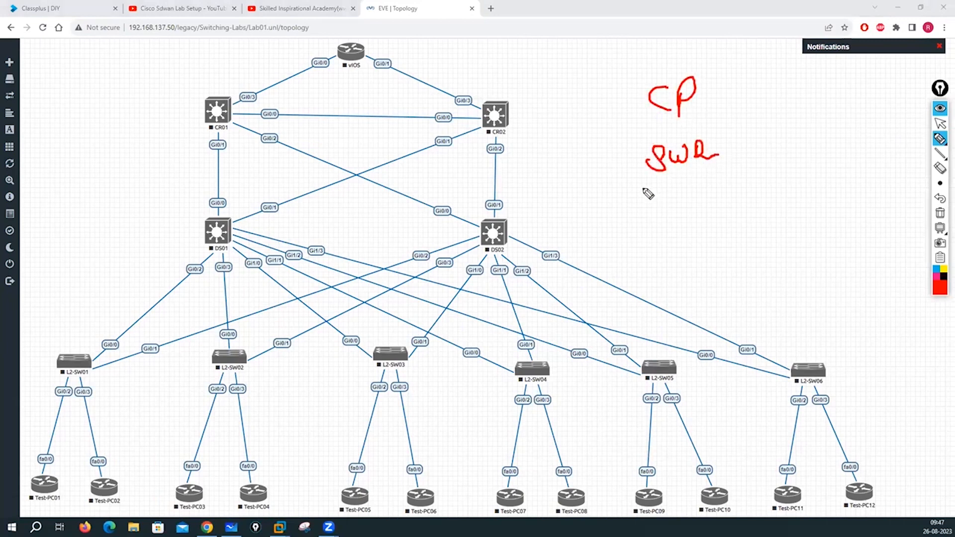
mouse_move(655, 179)
left_mouse_down()
mouse_move(642, 213)
mouse_move(662, 194)
left_mouse_up()
left_click_drag(668, 202, 681, 189)
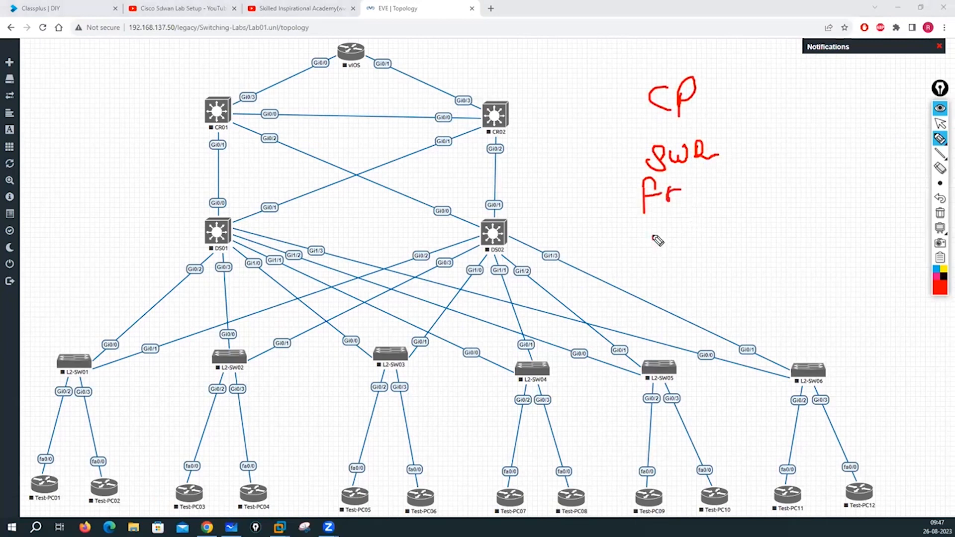
left_click_drag(655, 225, 653, 255)
left_click_drag(654, 226, 661, 239)
mouse_move(673, 238)
left_mouse_down()
mouse_move(693, 248)
mouse_move(690, 236)
left_mouse_up()
Circle the handwritten list in red and draw a double-lined arrow from it toward the link between CR02 and DS02.
mouse_move(722, 70)
left_mouse_down()
mouse_move(666, 63)
mouse_move(710, 82)
left_mouse_up()
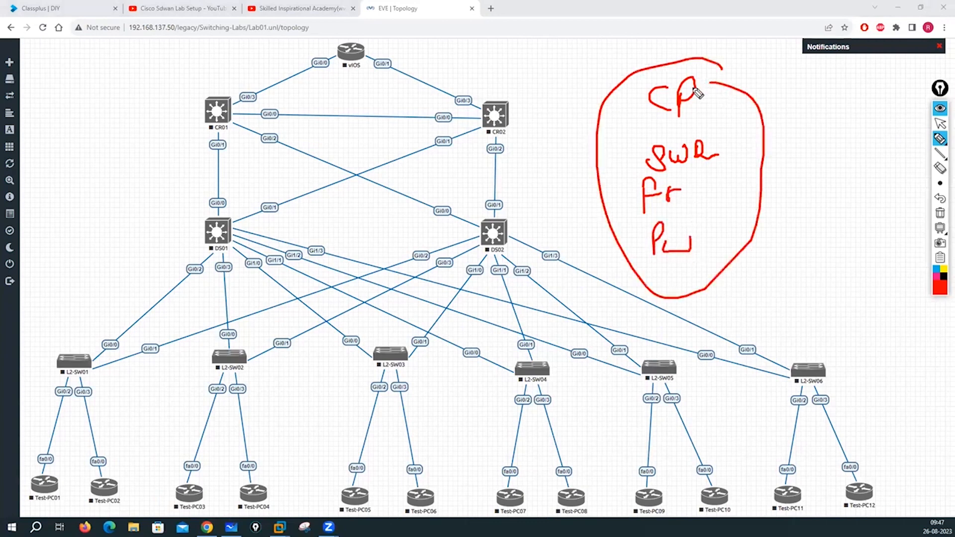
left_click_drag(576, 135, 528, 157)
left_click_drag(582, 151, 523, 168)
left_click_drag(546, 132, 561, 171)
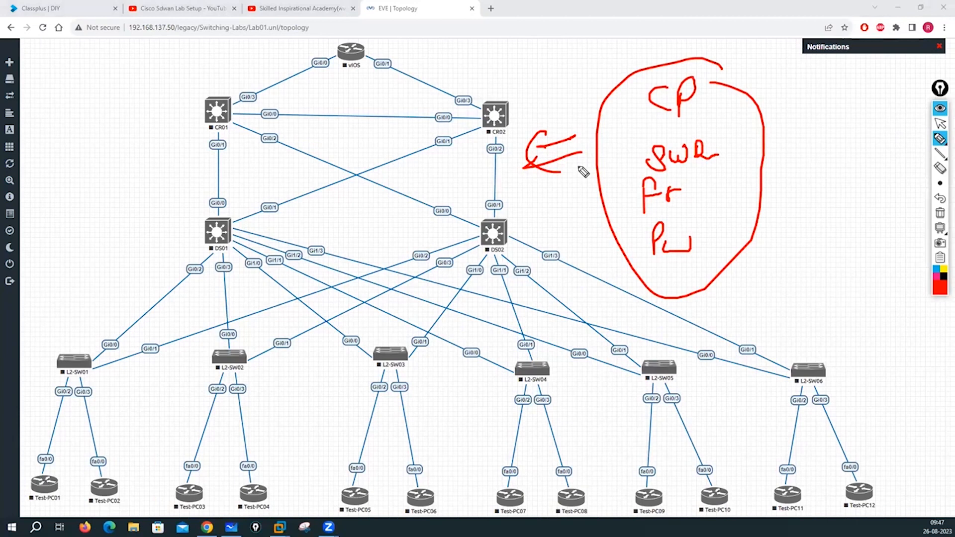
Clear all pen annotations from the topology, return to the normal pointer, and switch to the Lab-Topologies board in Microsoft Whiteboard.
left_click(939, 214)
left_click(940, 123)
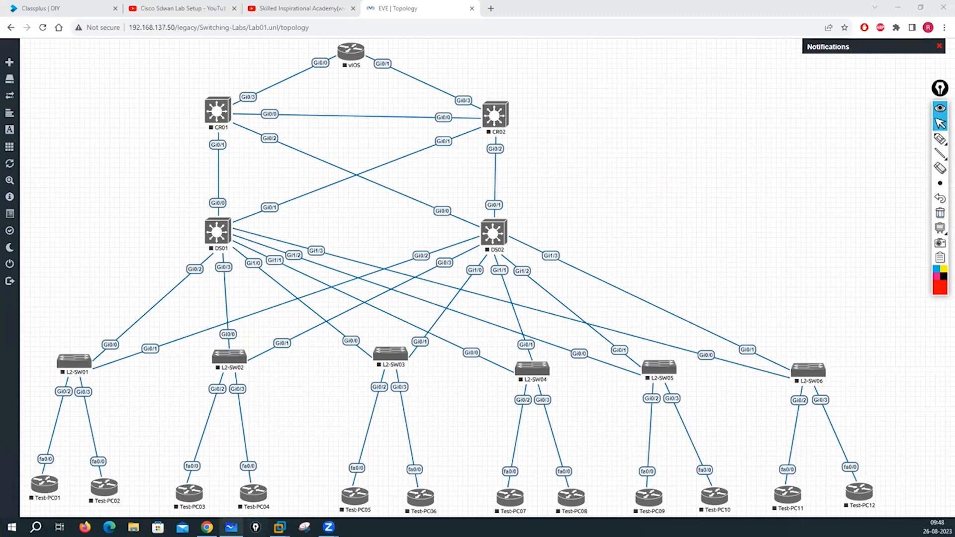
left_click(232, 527)
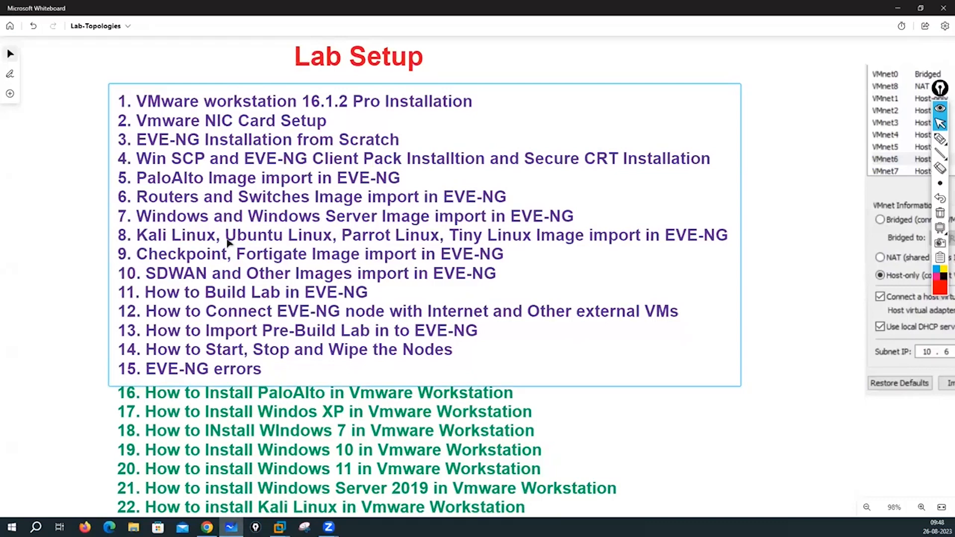